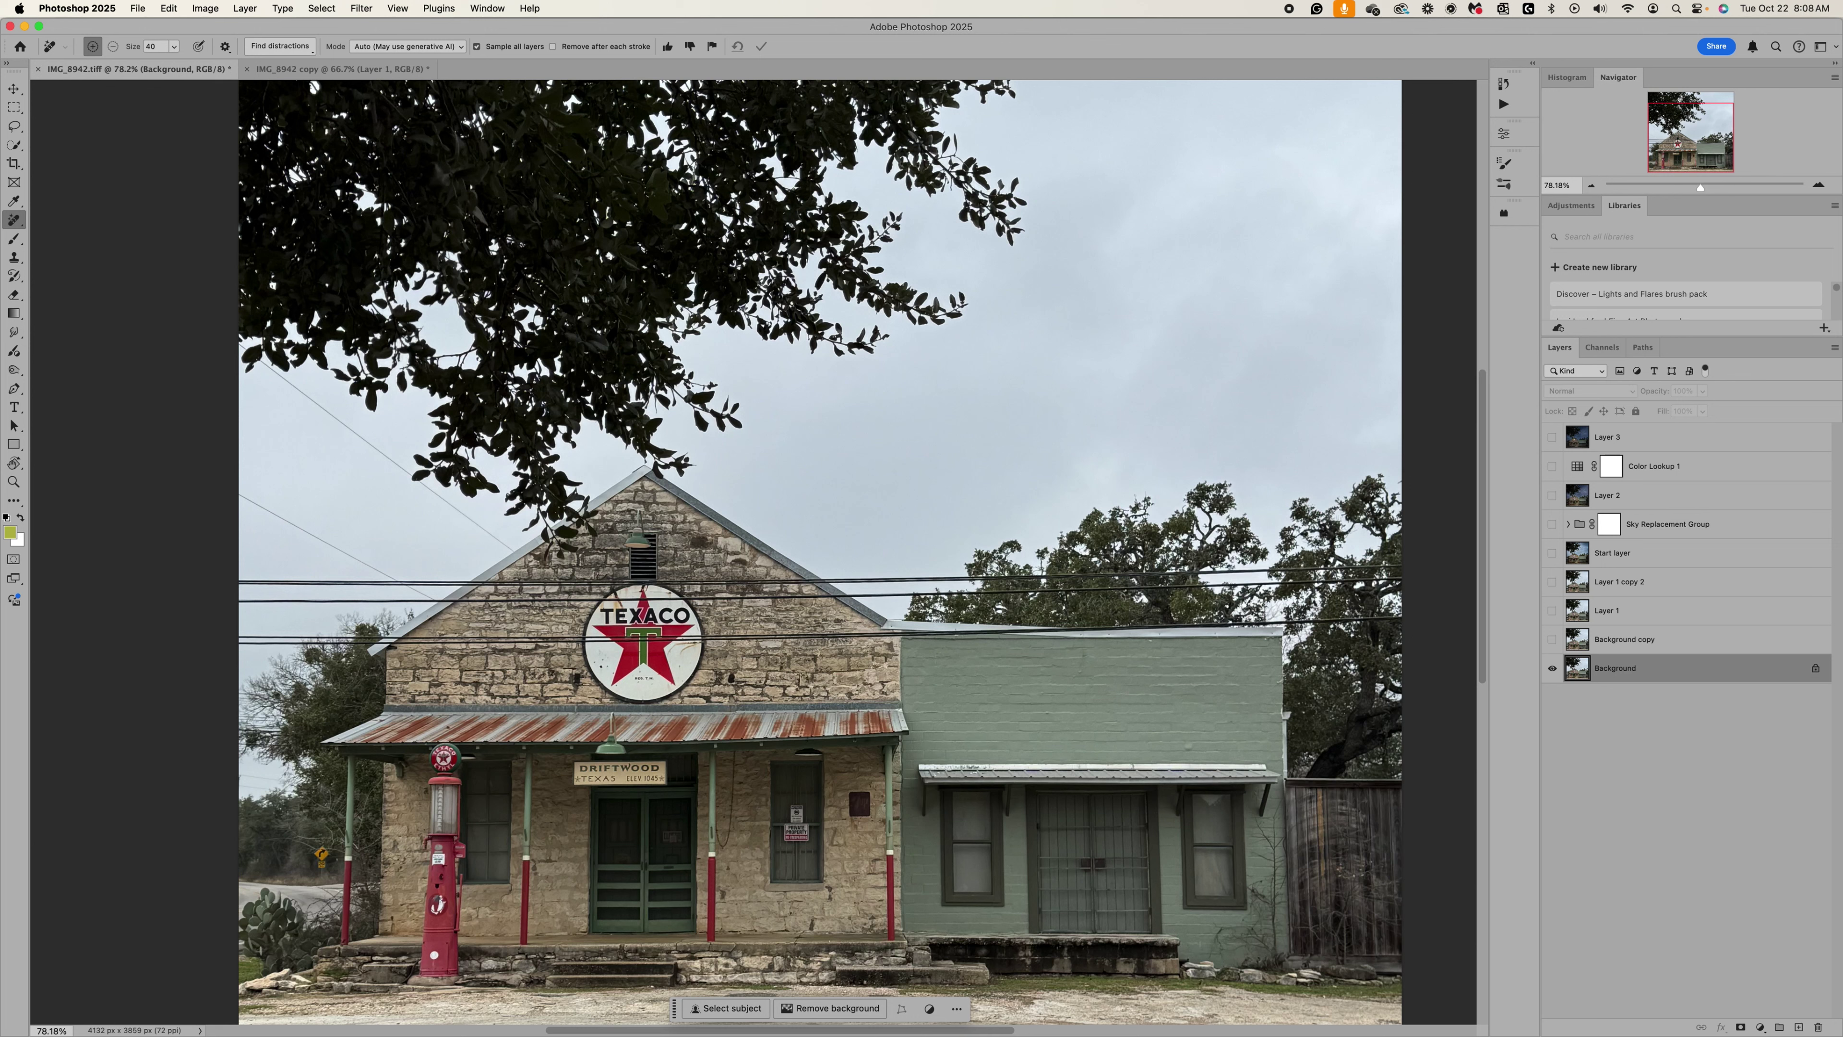
Compare the photo with and without Layer 1 to examine the power-line removal.
{"action": "left_click", "coordinate": [1553, 612]}
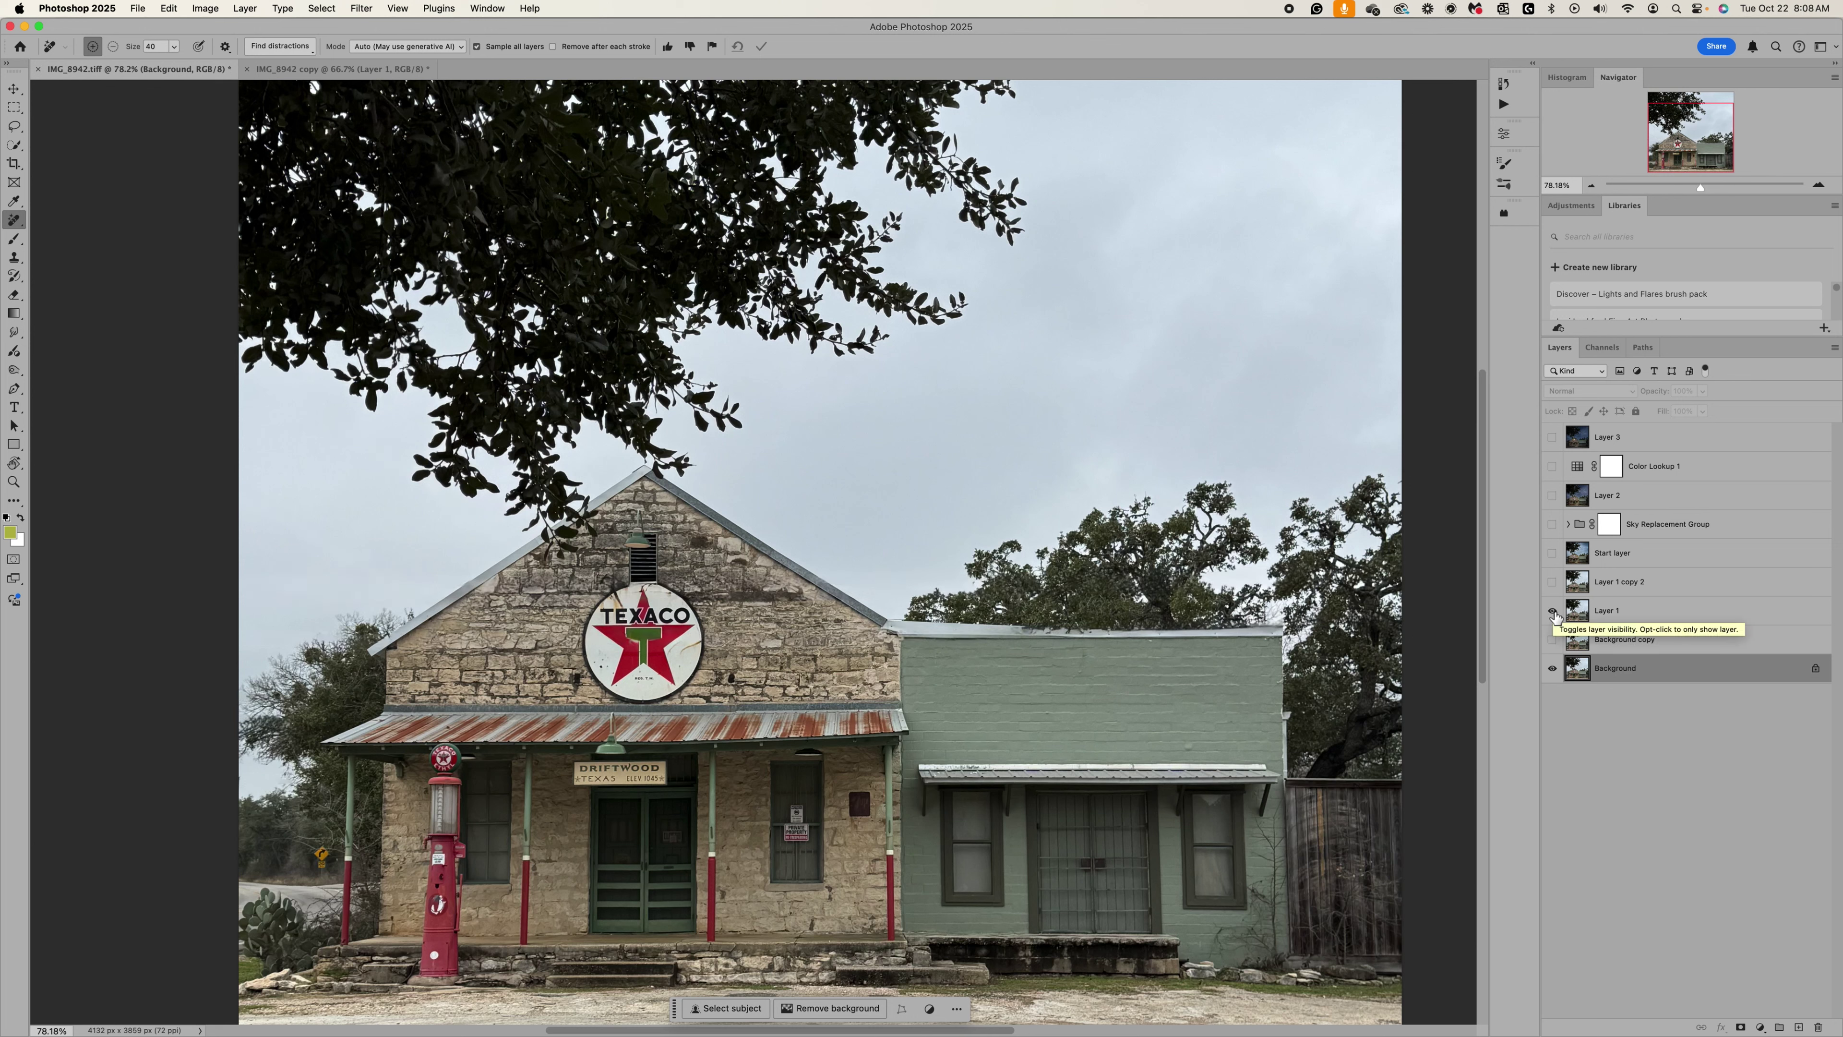
{"action": "left_click", "coordinate": [1552, 612]}
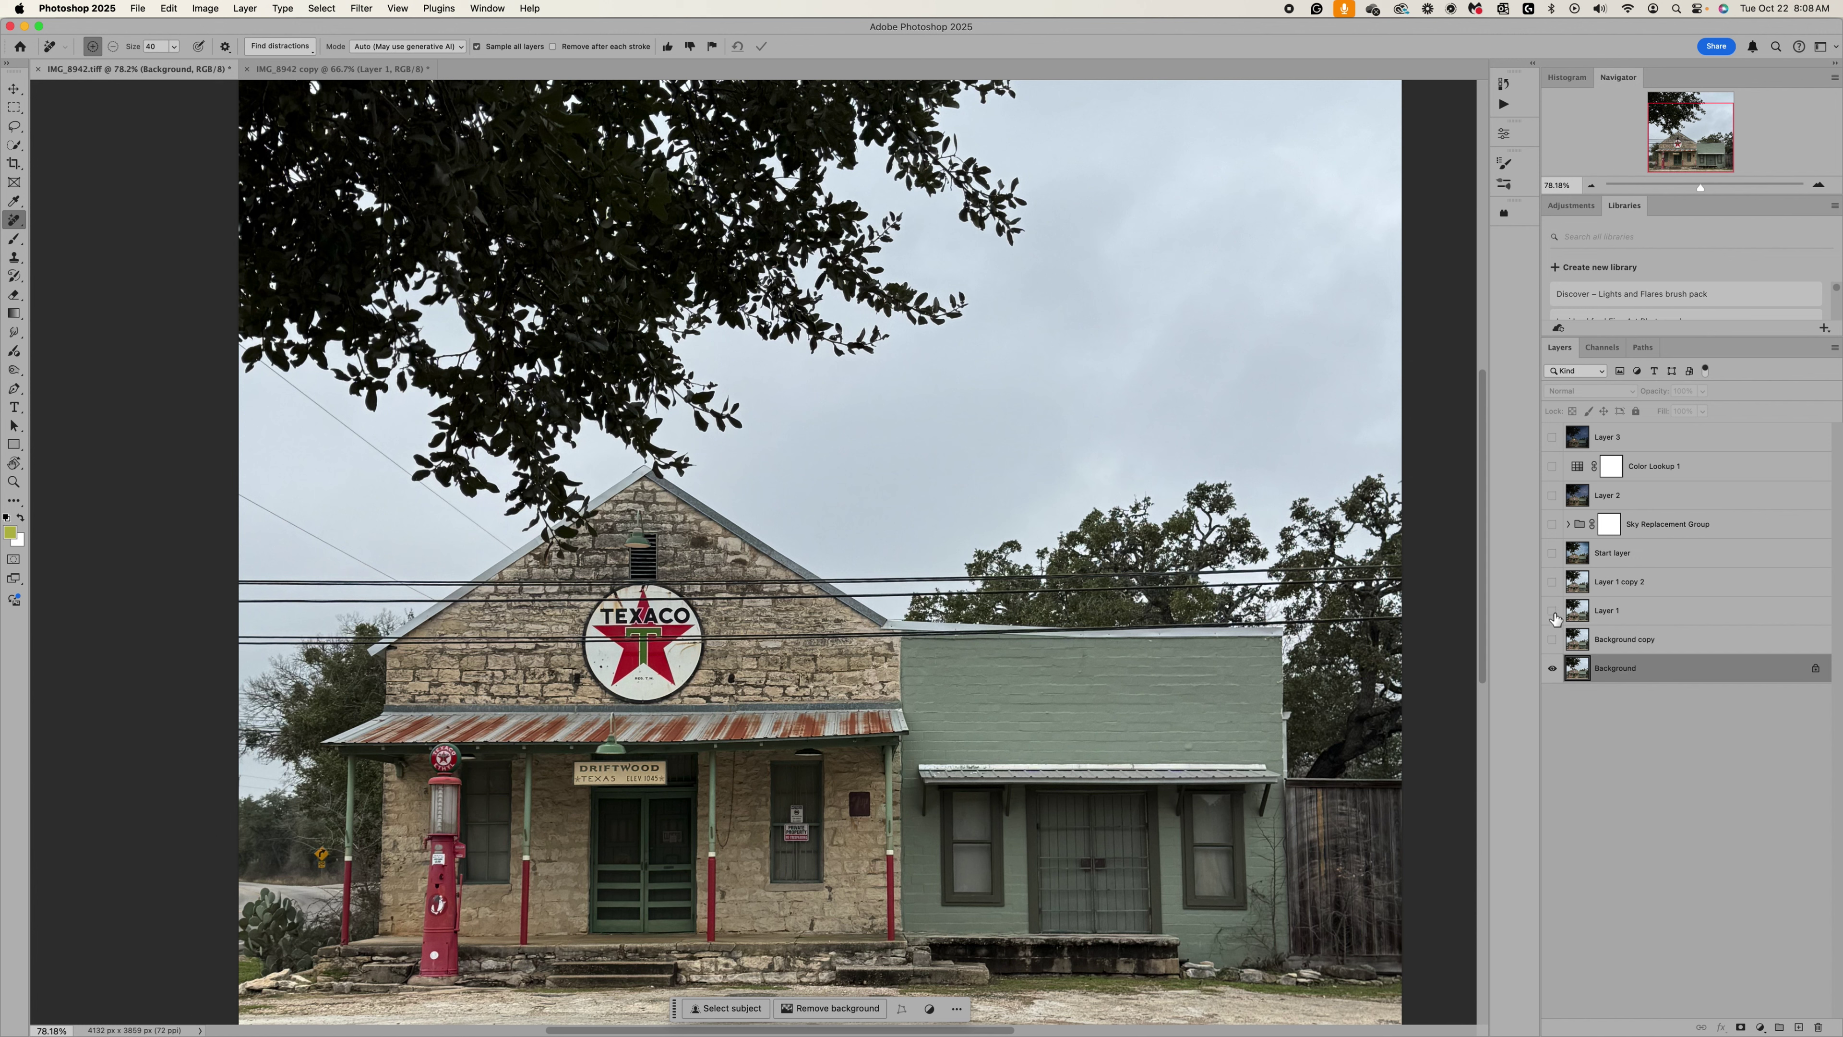
{"action": "left_click", "coordinate": [1553, 612]}
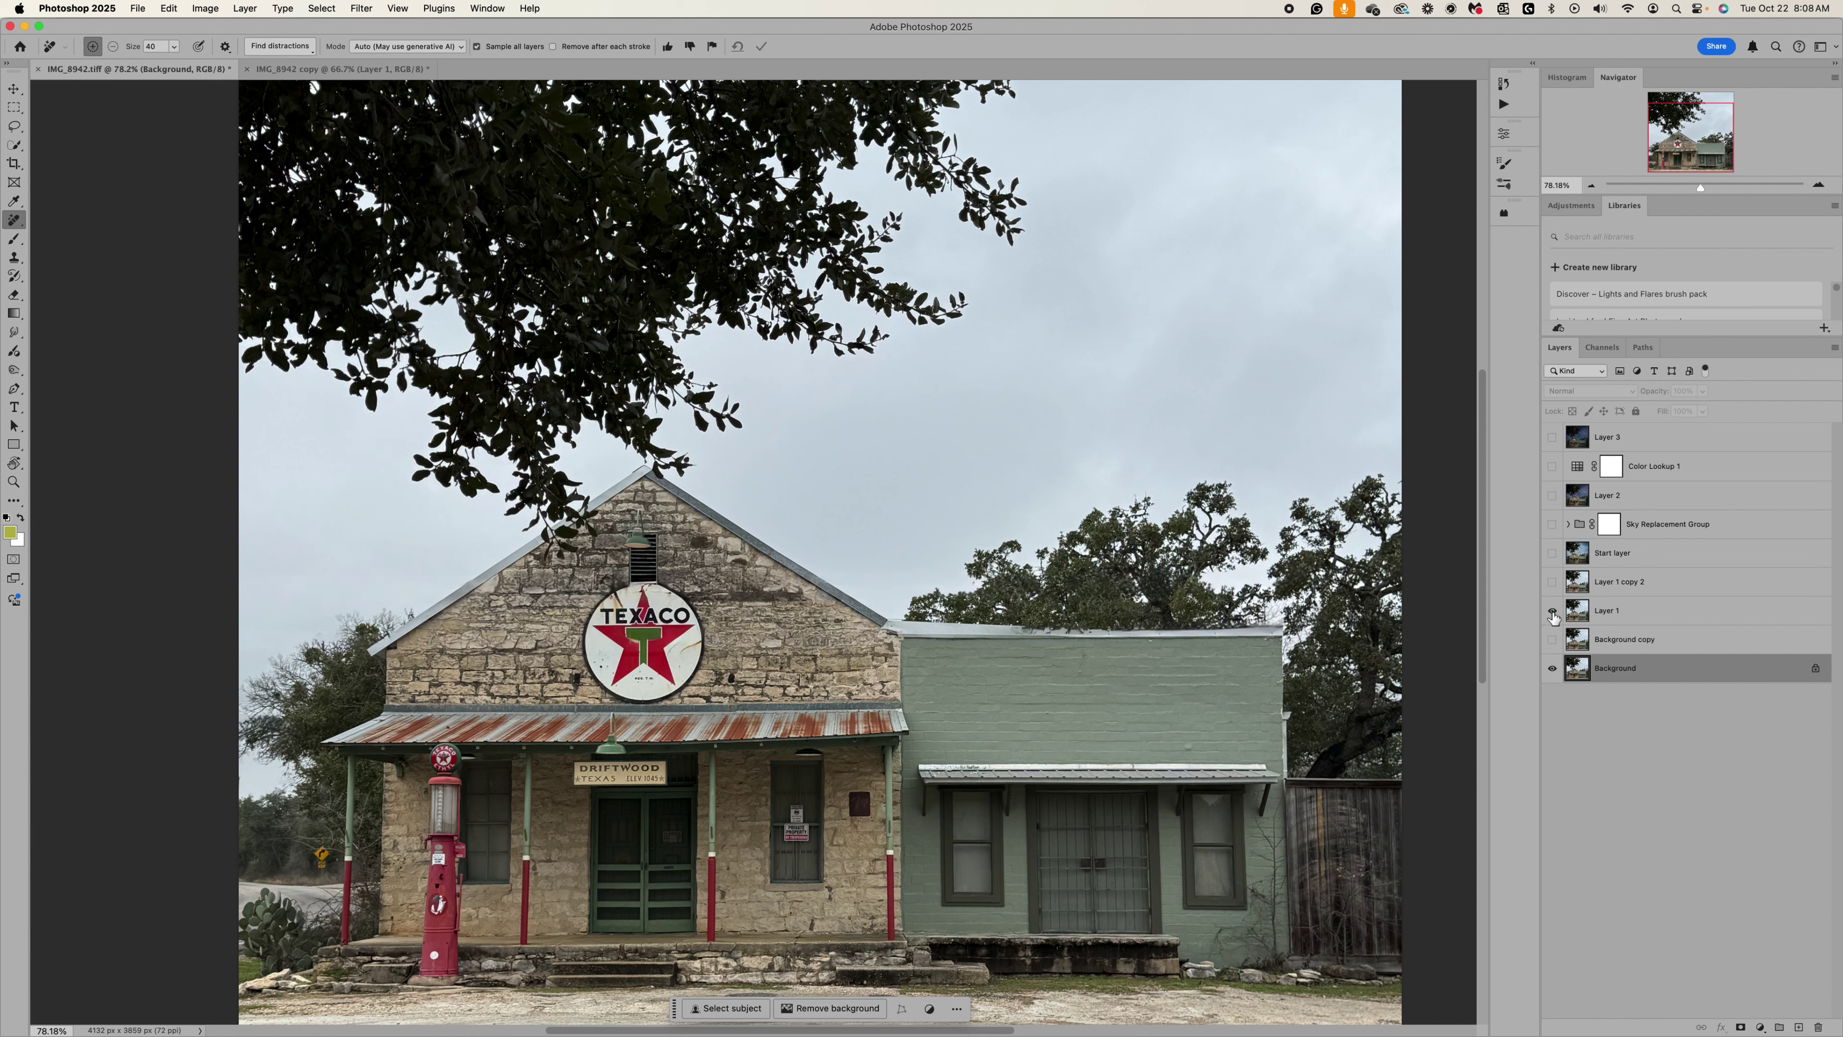
{"action": "left_click", "coordinate": [1552, 612]}
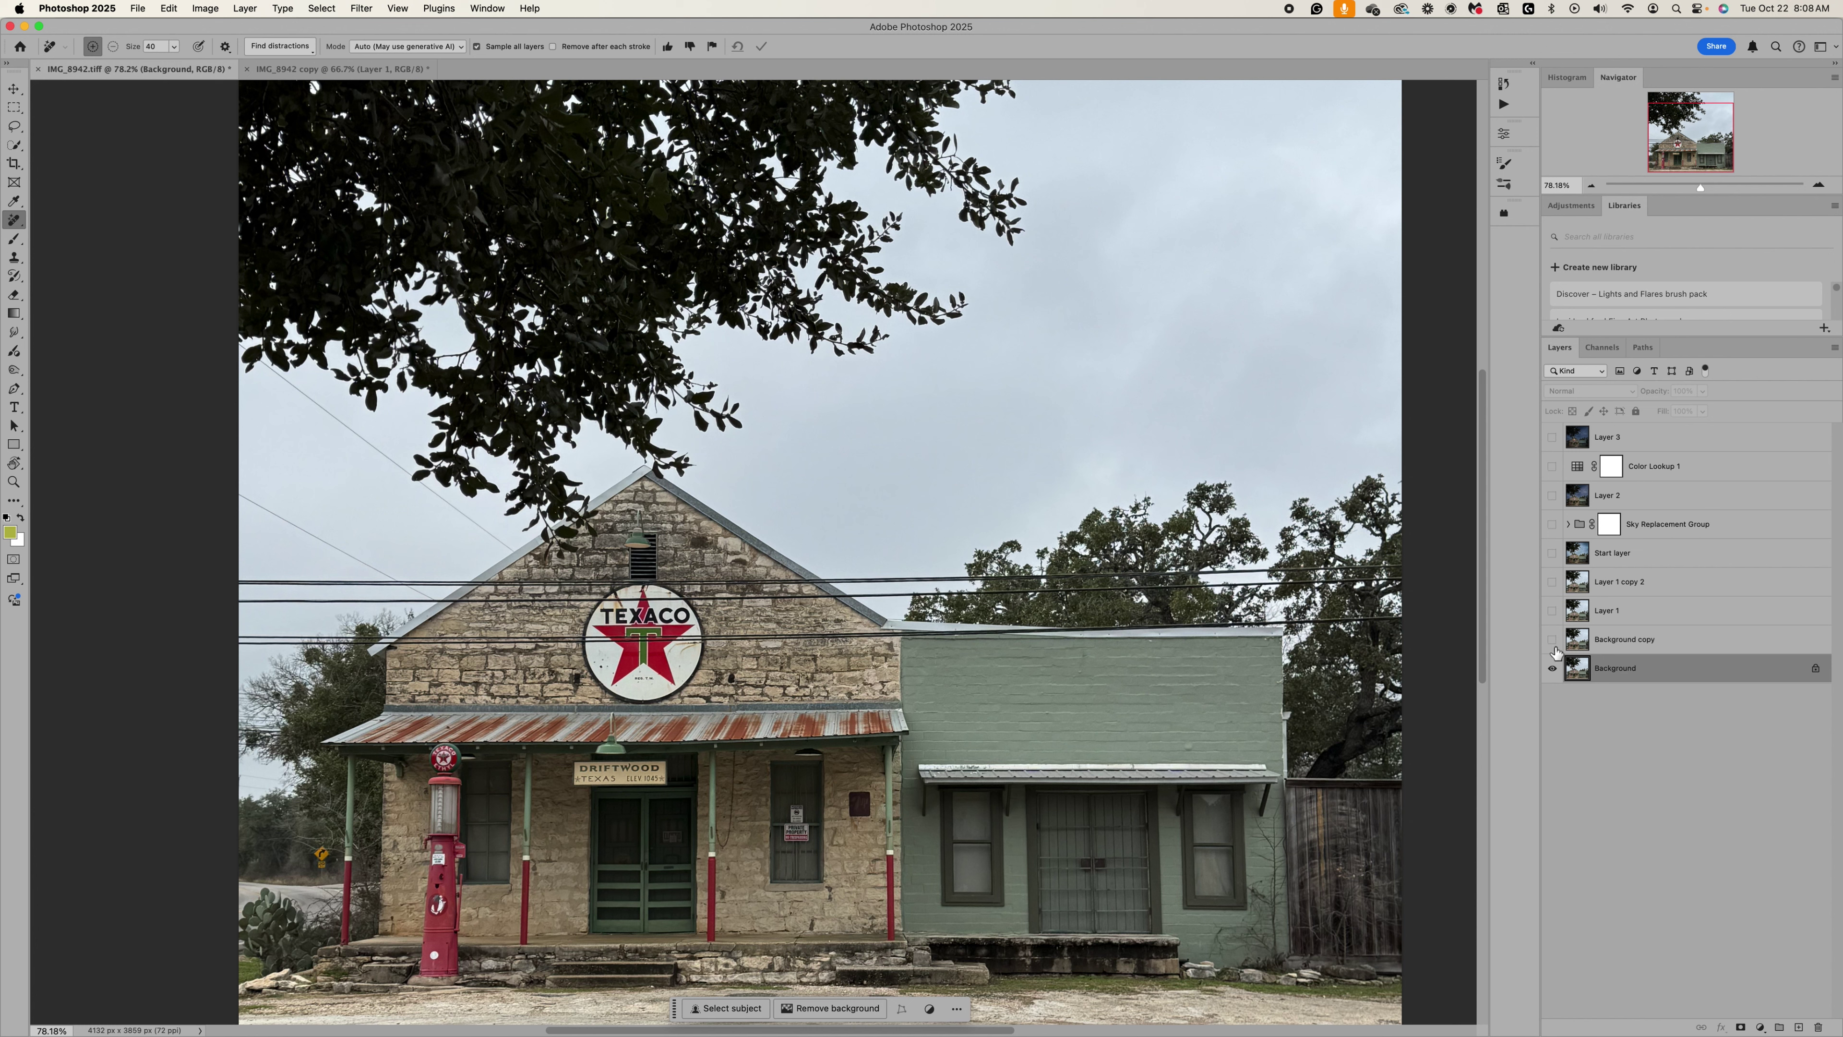
{"action": "left_click", "coordinate": [1552, 611]}
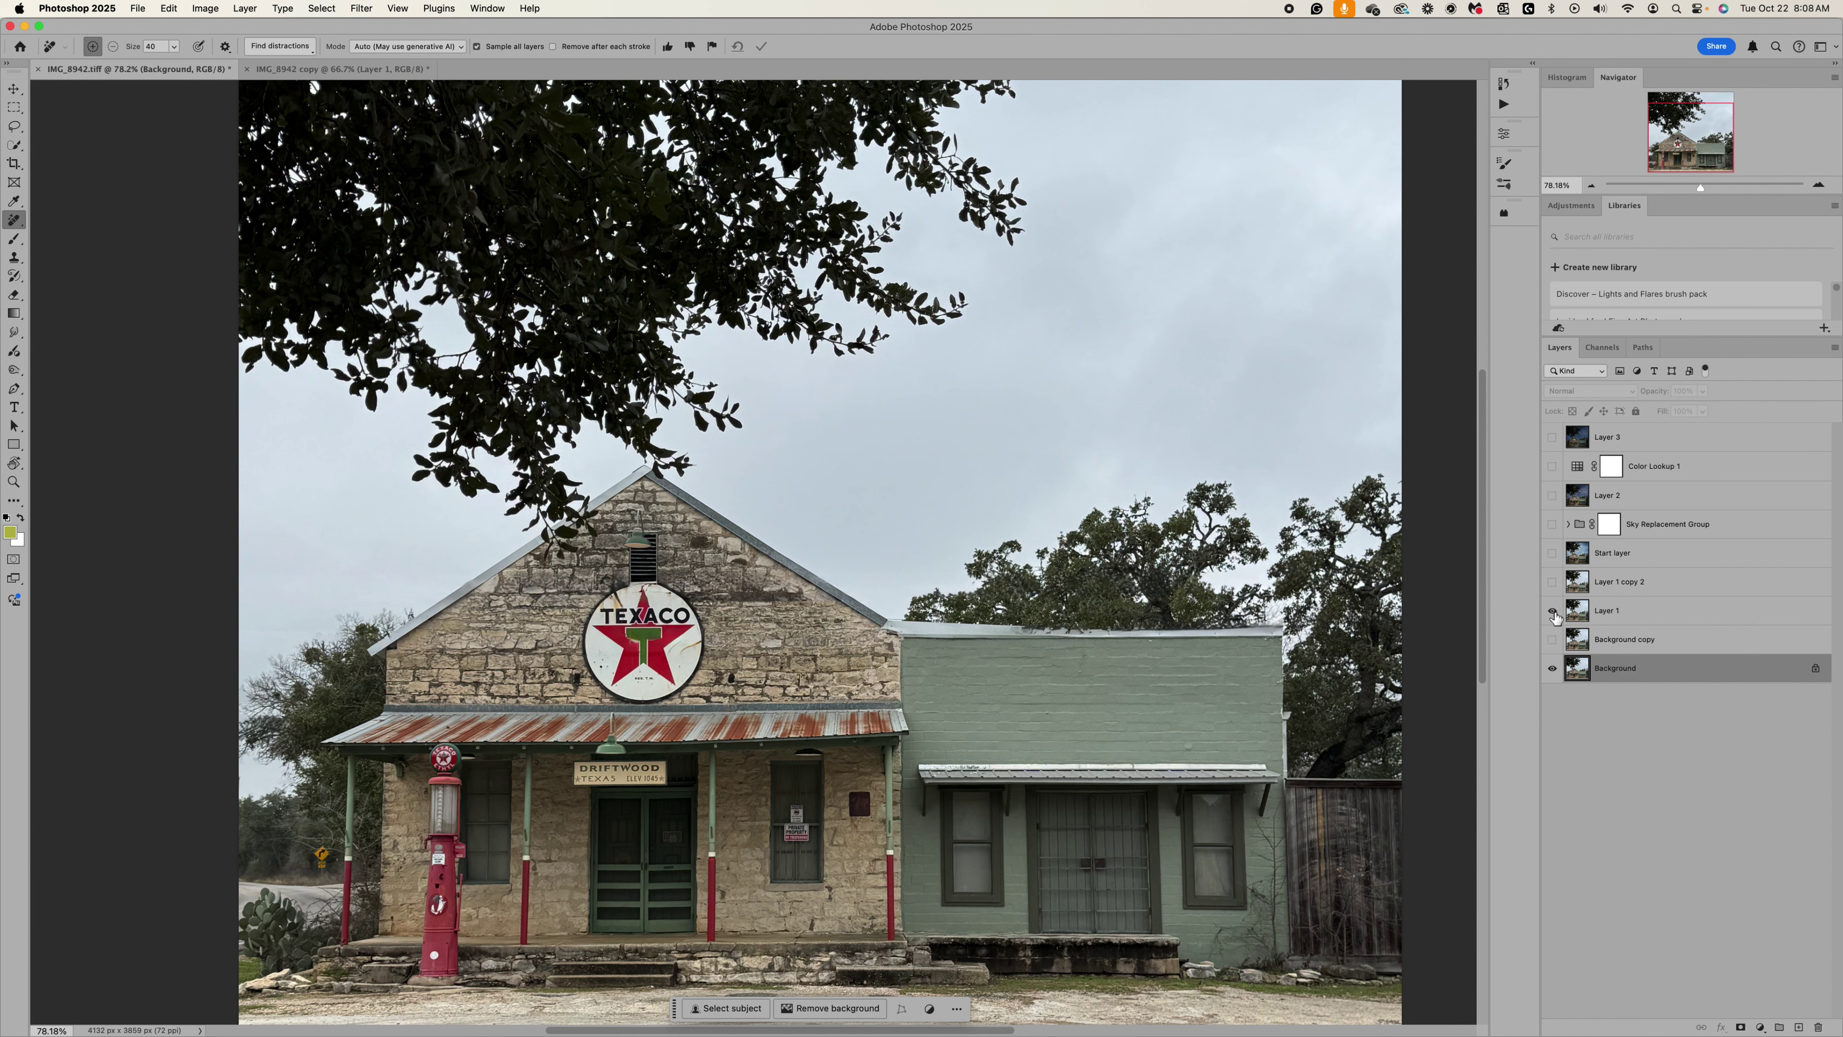
{"action": "left_click", "coordinate": [1552, 612]}
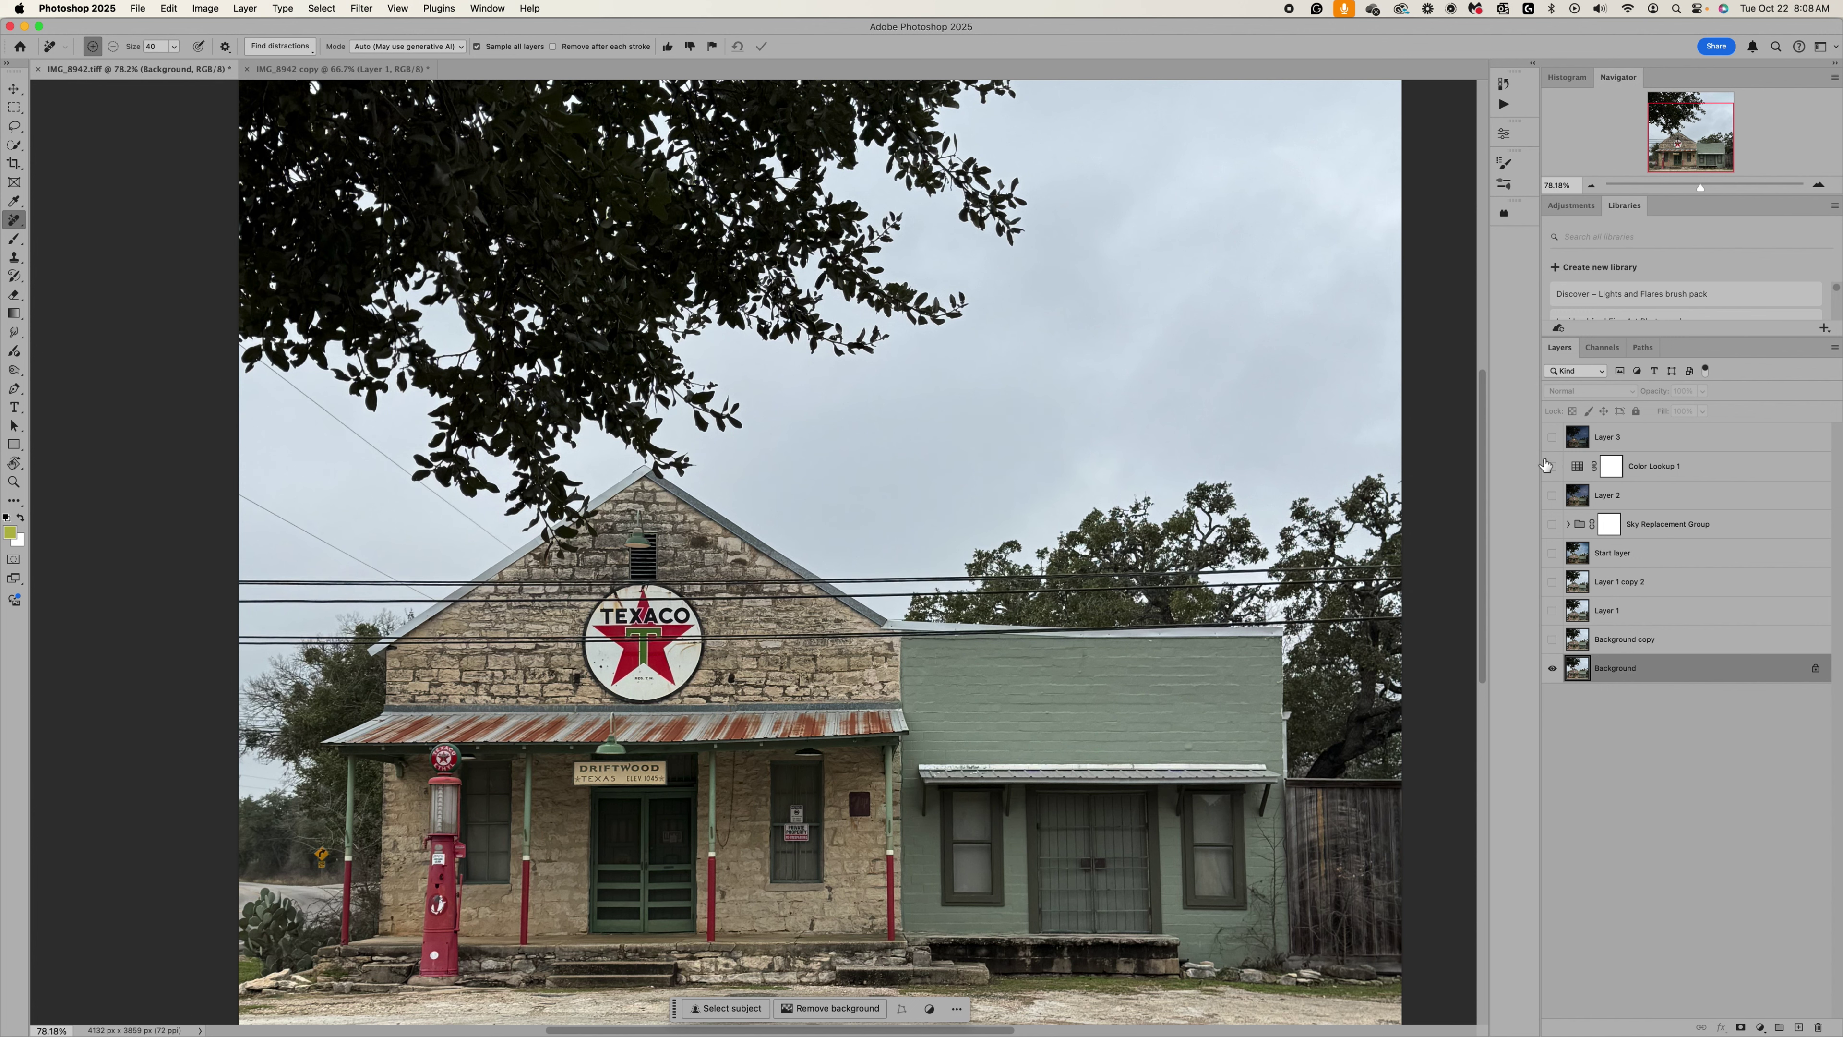
Compare the original daytime photo with the darkened night version on Layer 3.
{"action": "left_click", "coordinate": [1552, 437]}
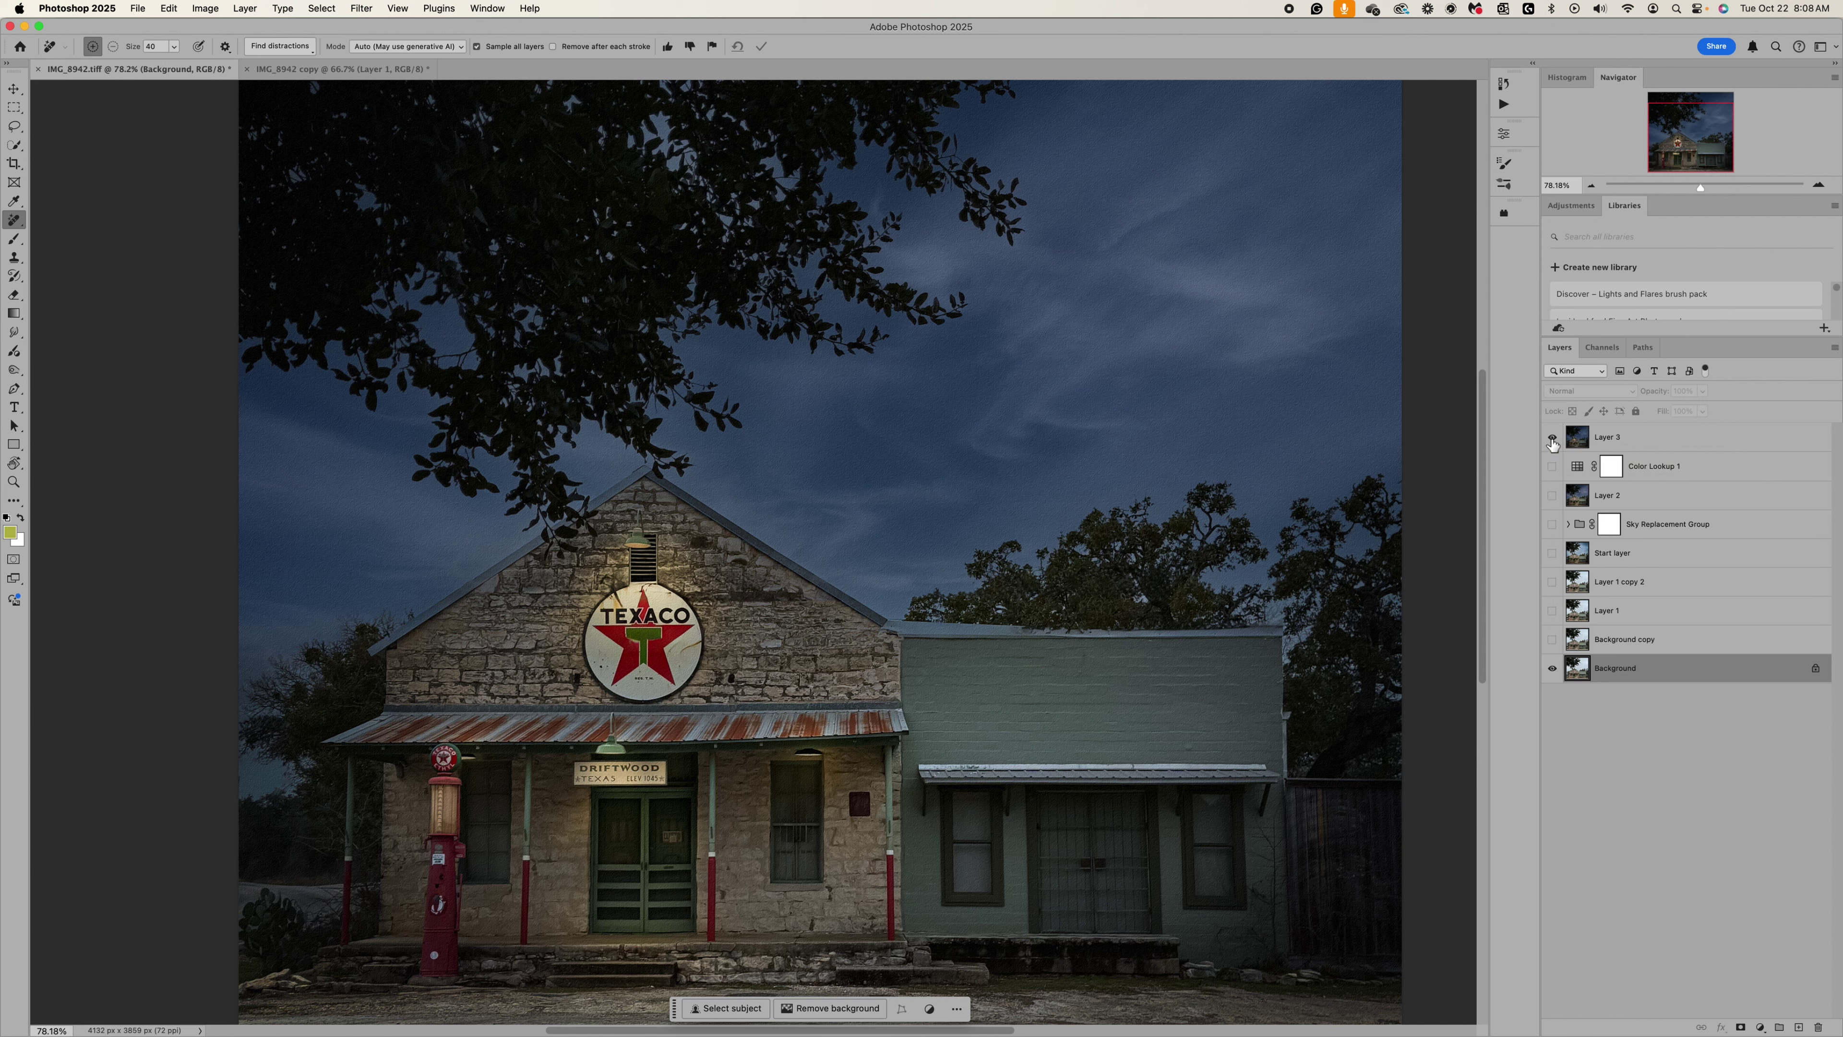
{"action": "left_click", "coordinate": [1552, 437]}
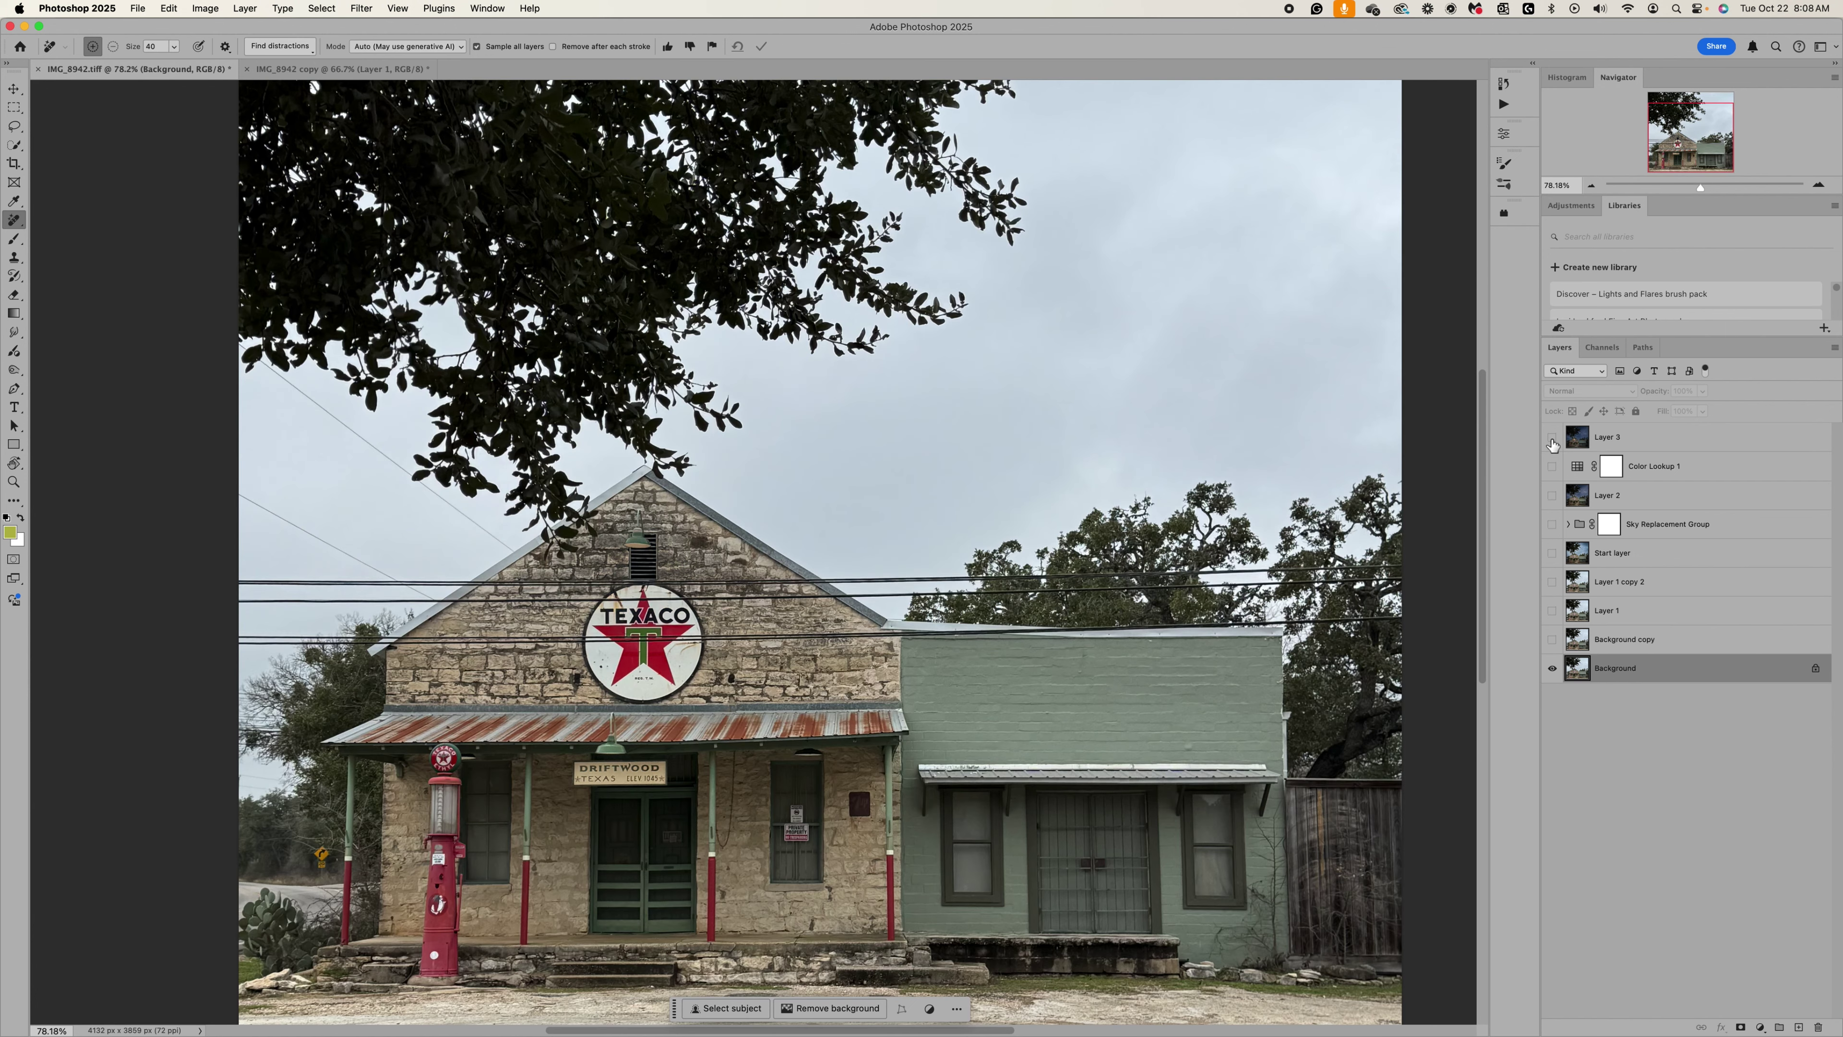
{"action": "left_click", "coordinate": [1552, 438]}
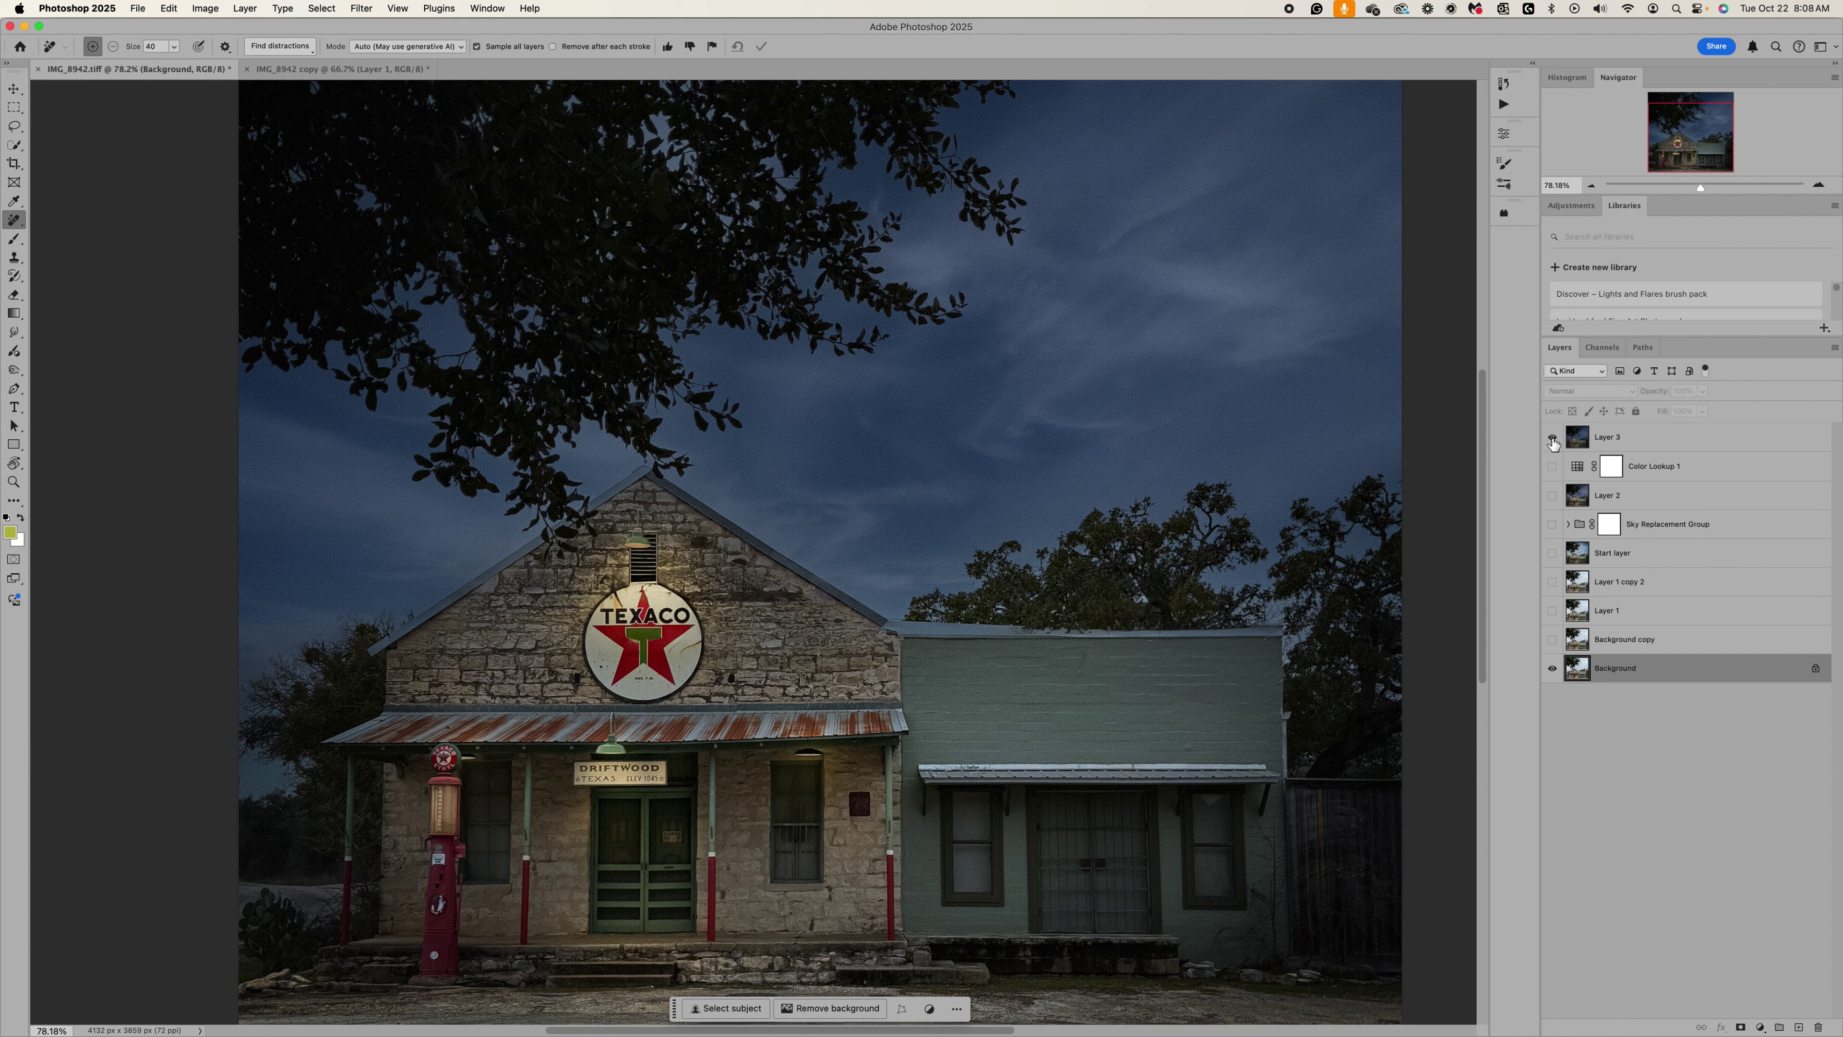
{"action": "left_click", "coordinate": [1552, 437]}
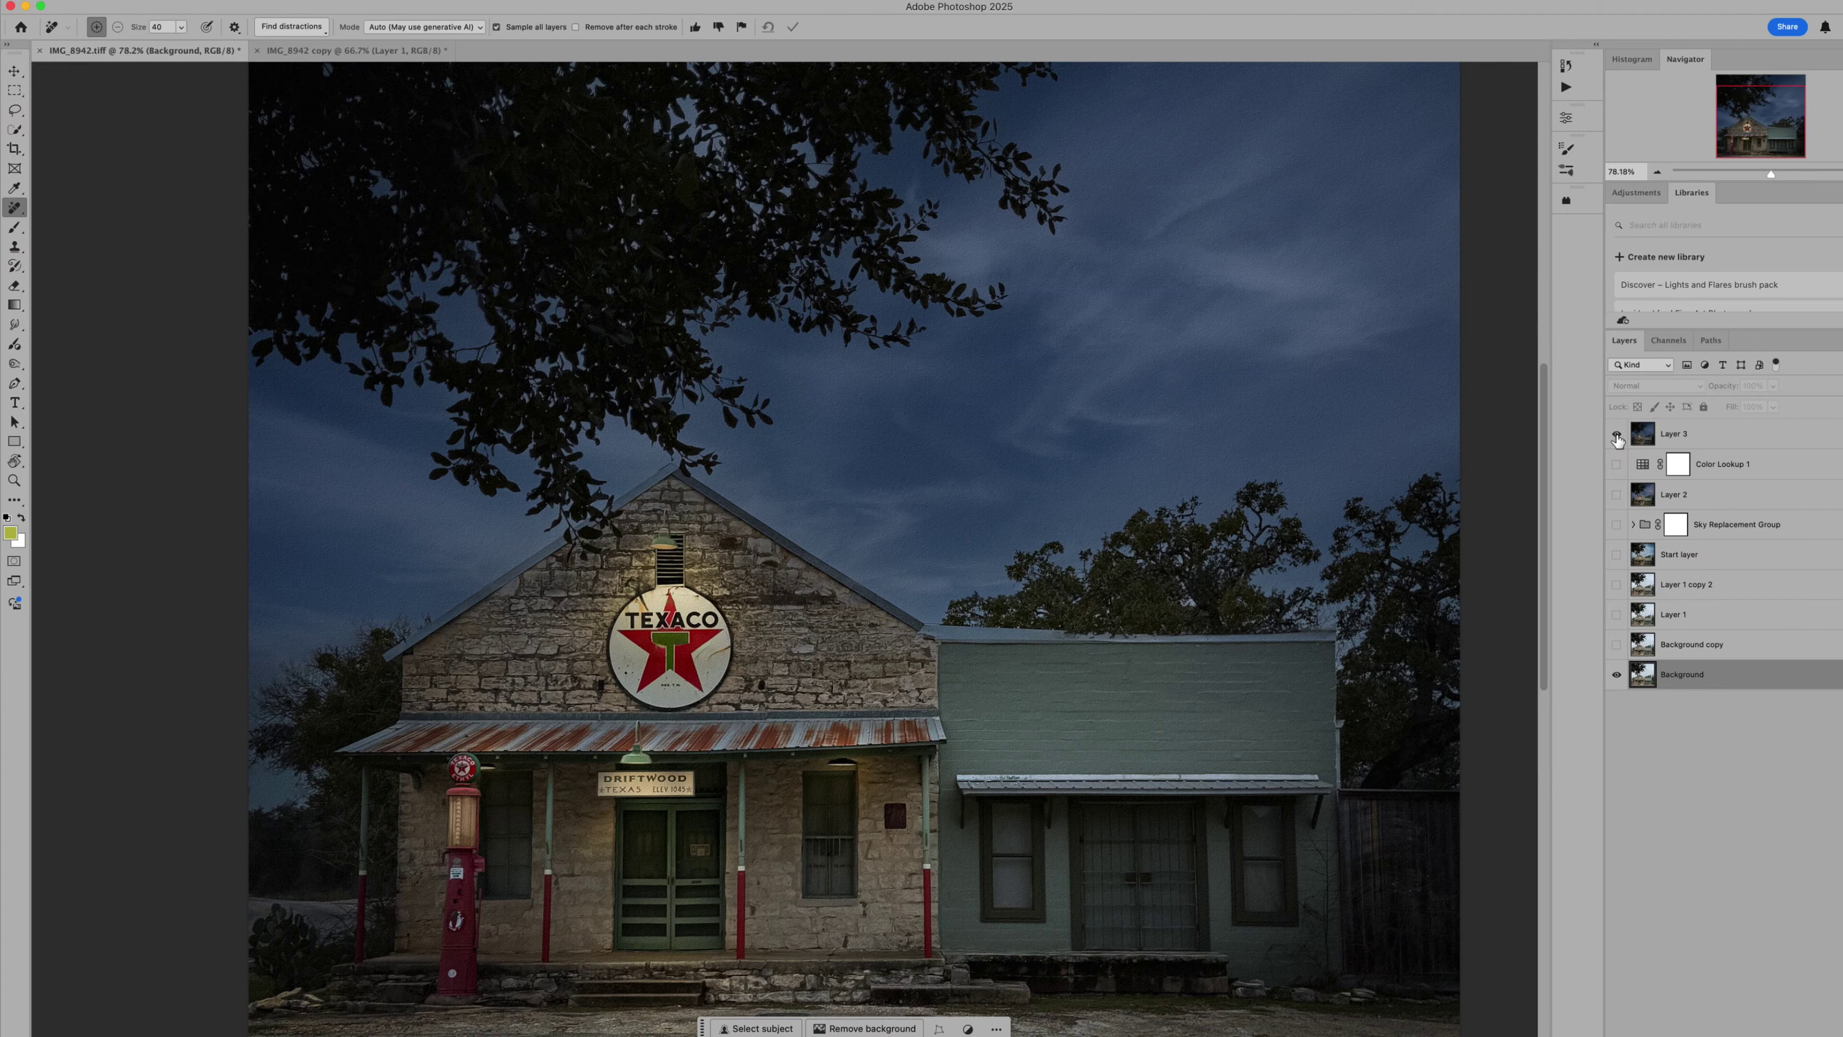
Switch to the IMG_8942 copy document, check Layer 1 against the layers beneath it, and duplicate Layer 1.
{"action": "left_click", "coordinate": [397, 52]}
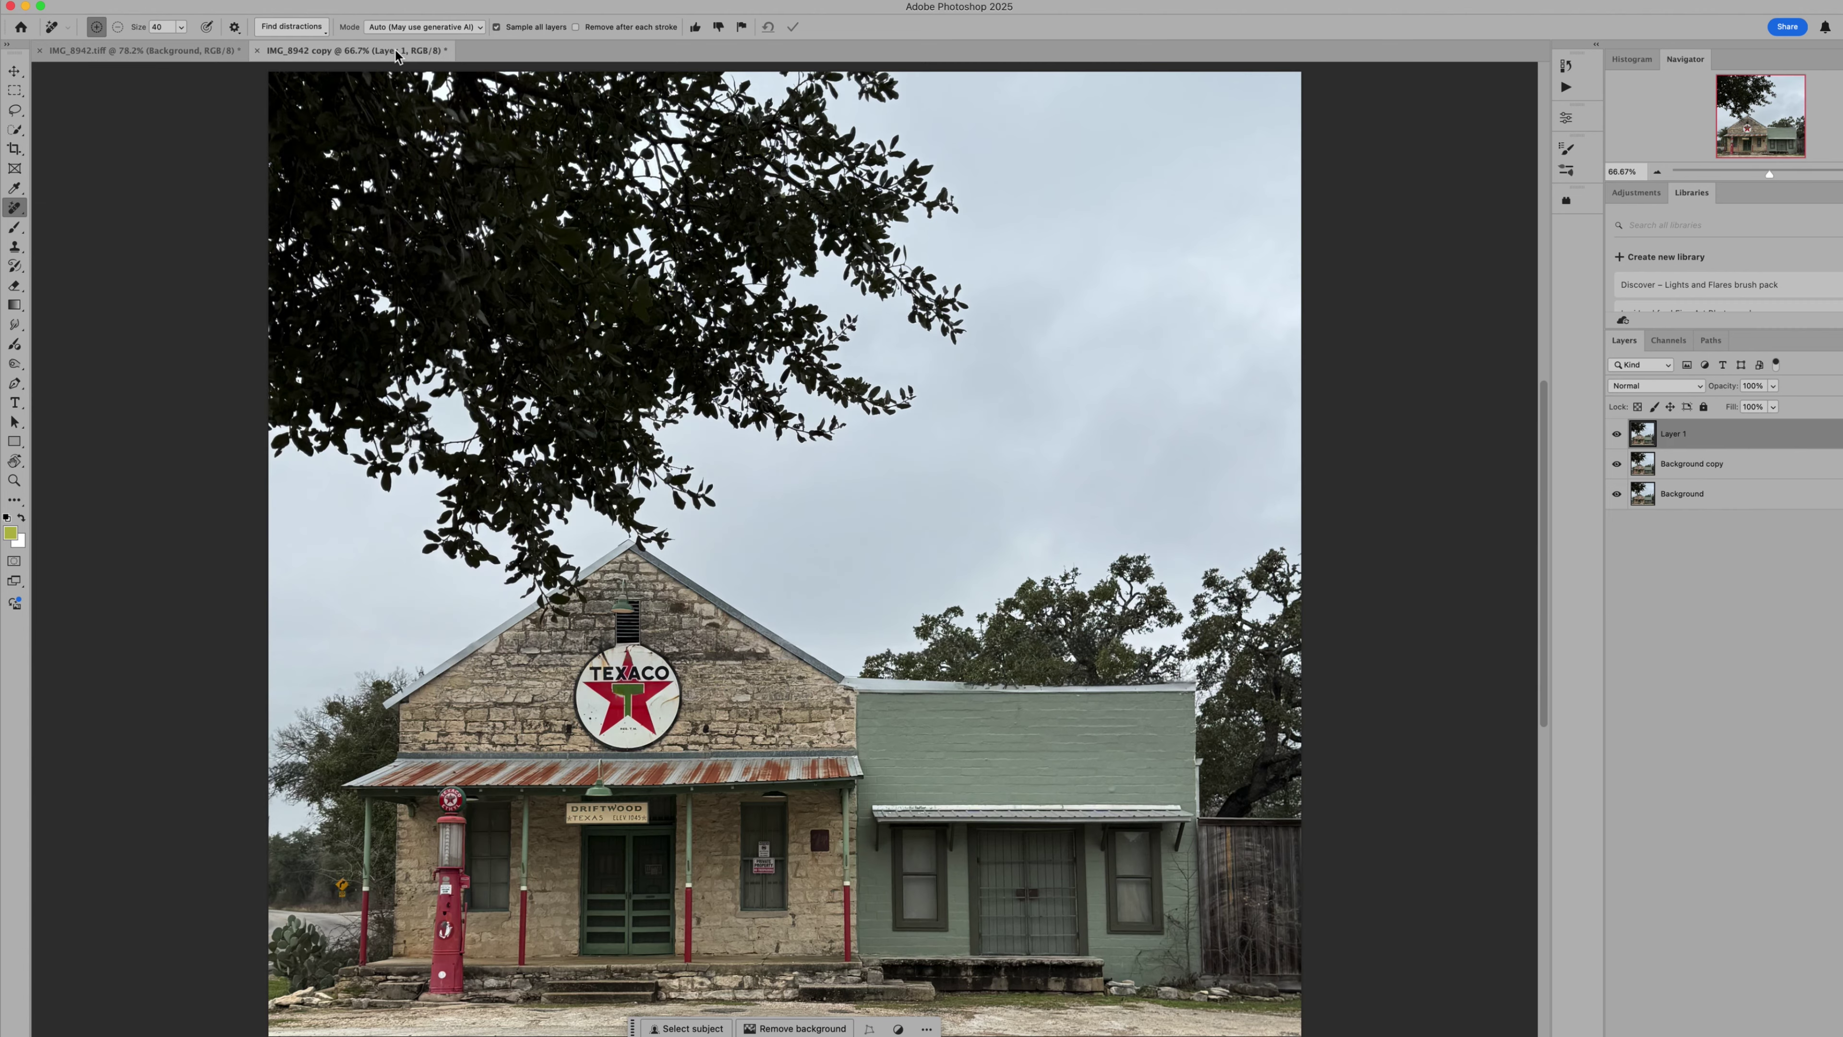
{"action": "left_click", "coordinate": [1616, 434]}
{"action": "left_click", "coordinate": [1616, 434]}
{"action": "key", "text": "super+j"}
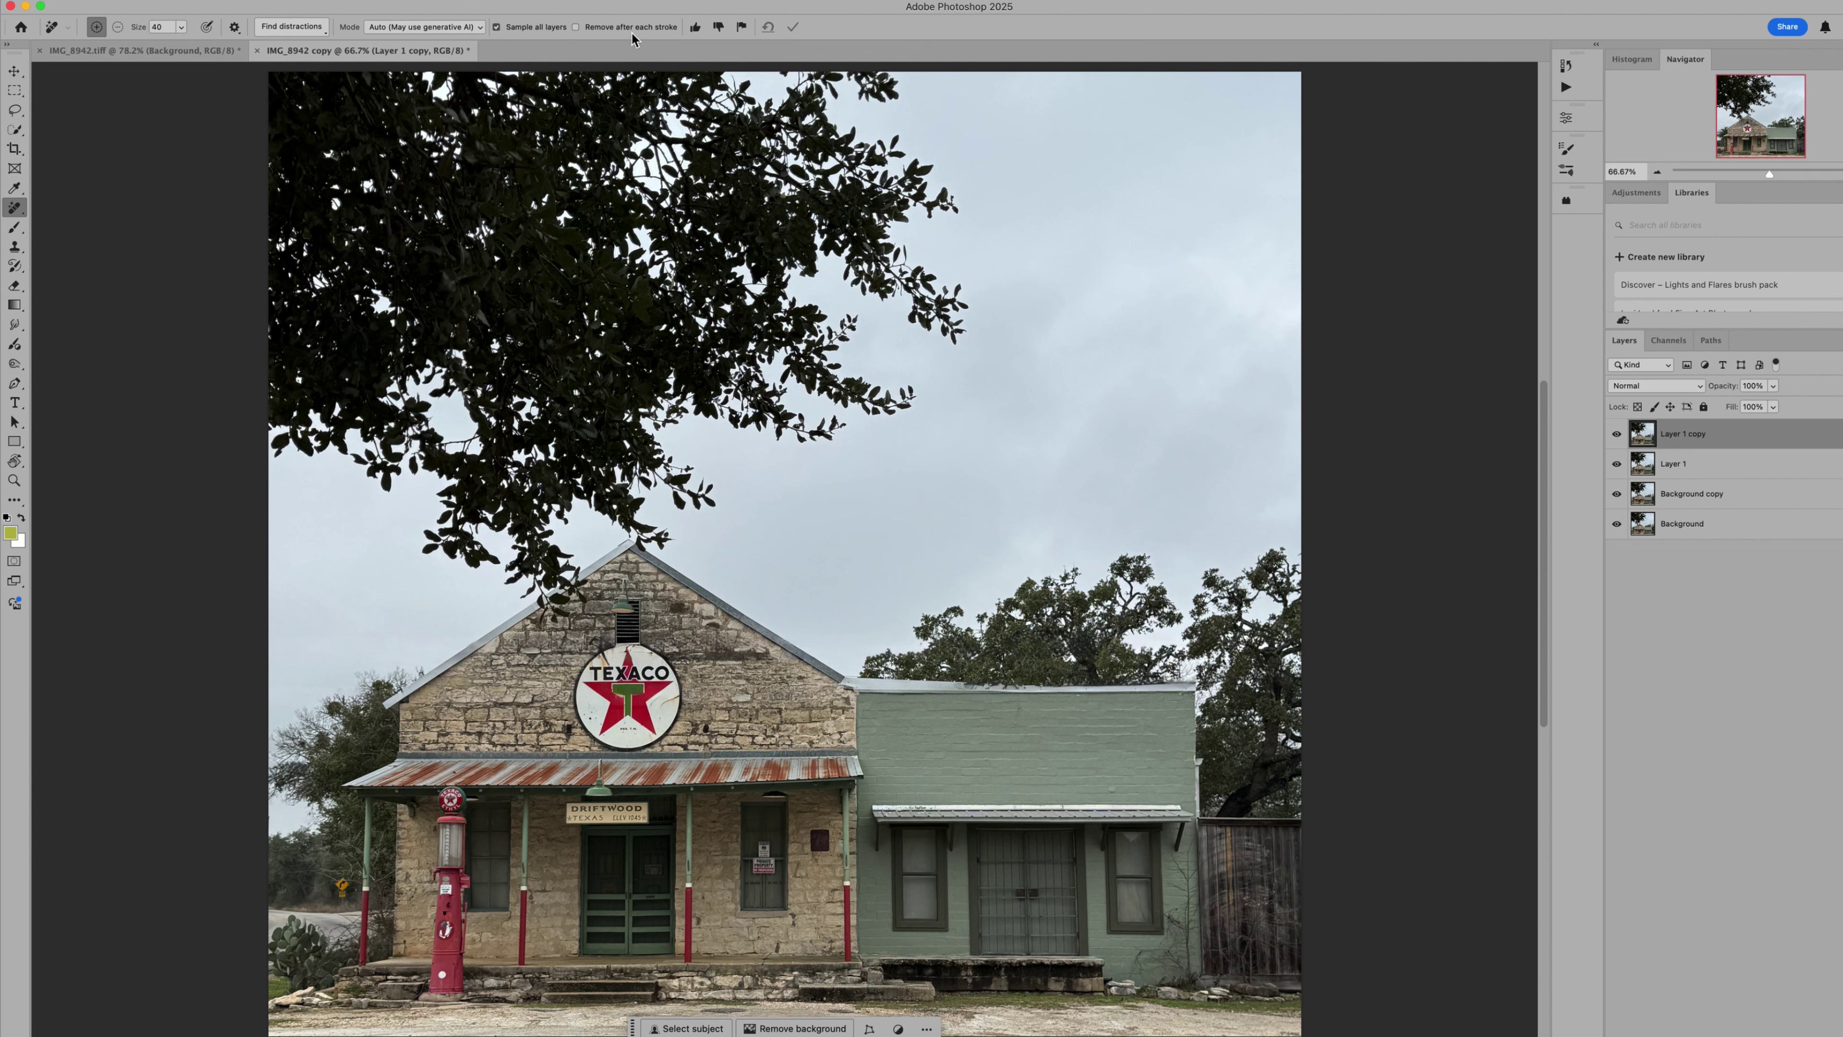
Start the Camera Raw Filter on the duplicated layer, set the vignette to -78 and strongly raise Dehaze.
{"action": "left_click", "coordinate": [389, 1]}
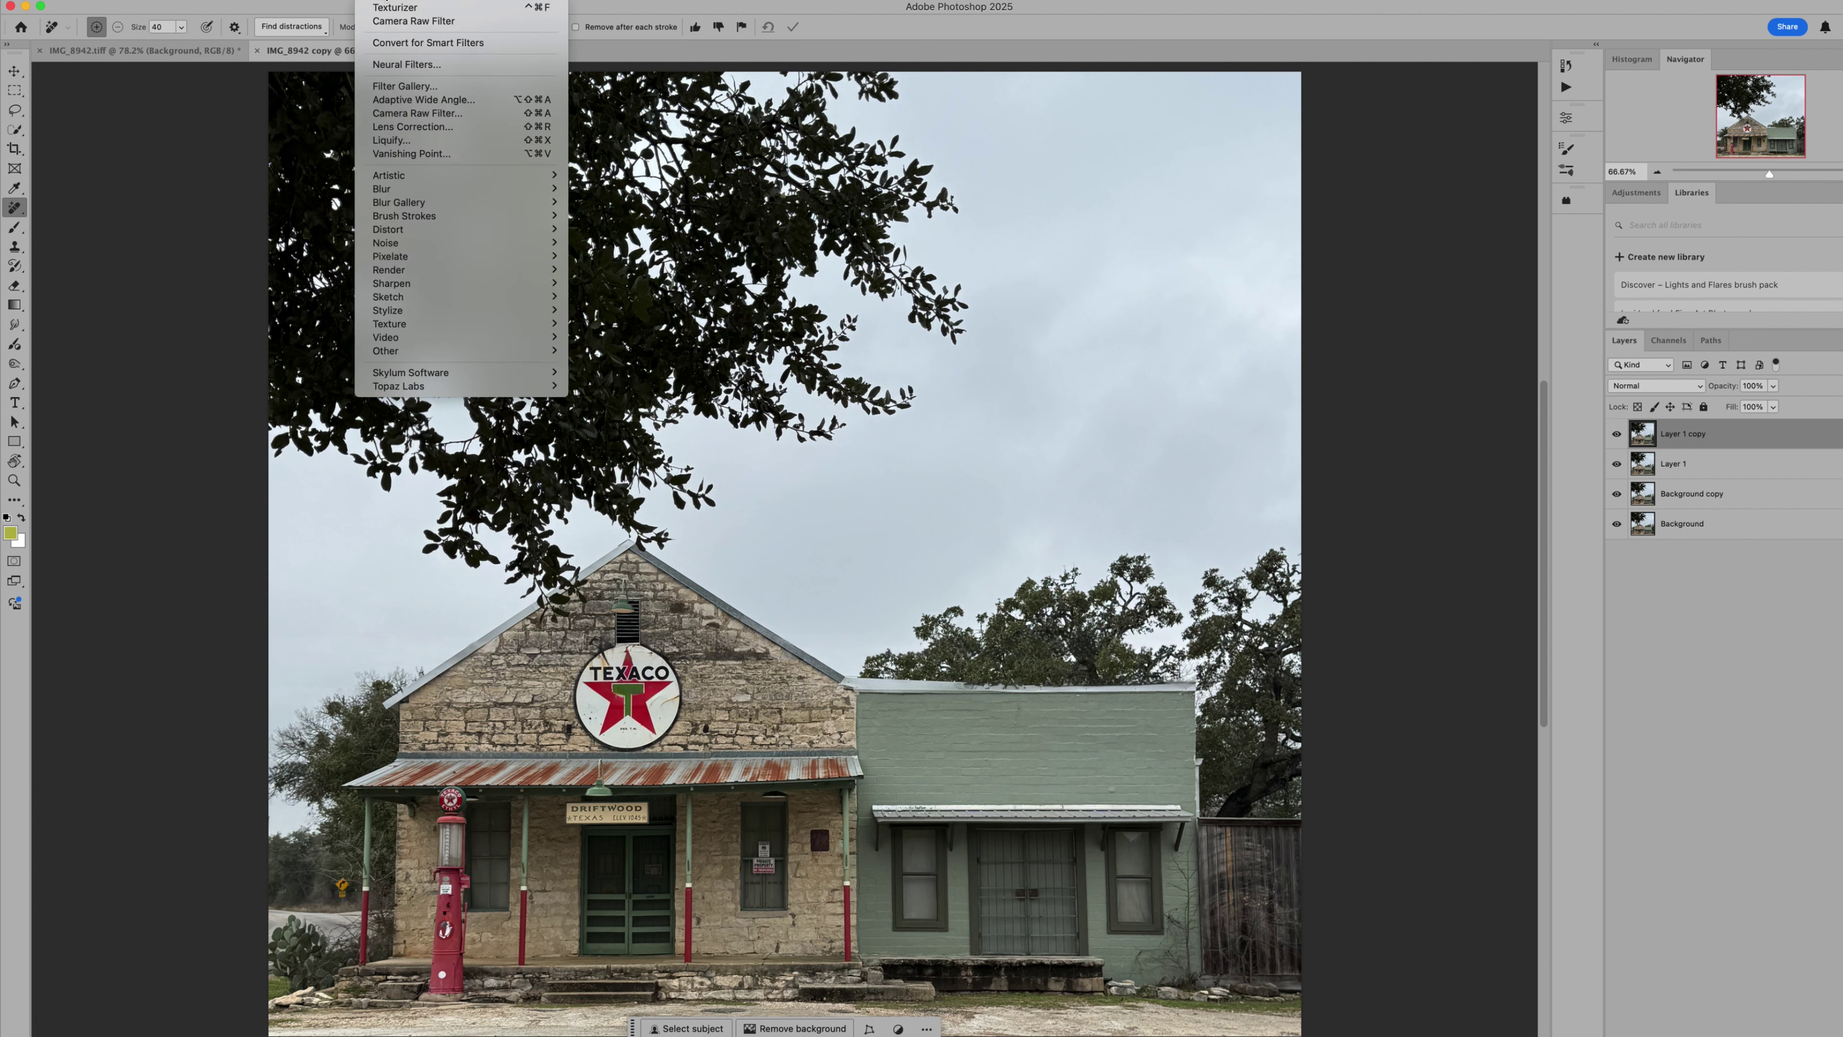
{"action": "left_click", "coordinate": [453, 118]}
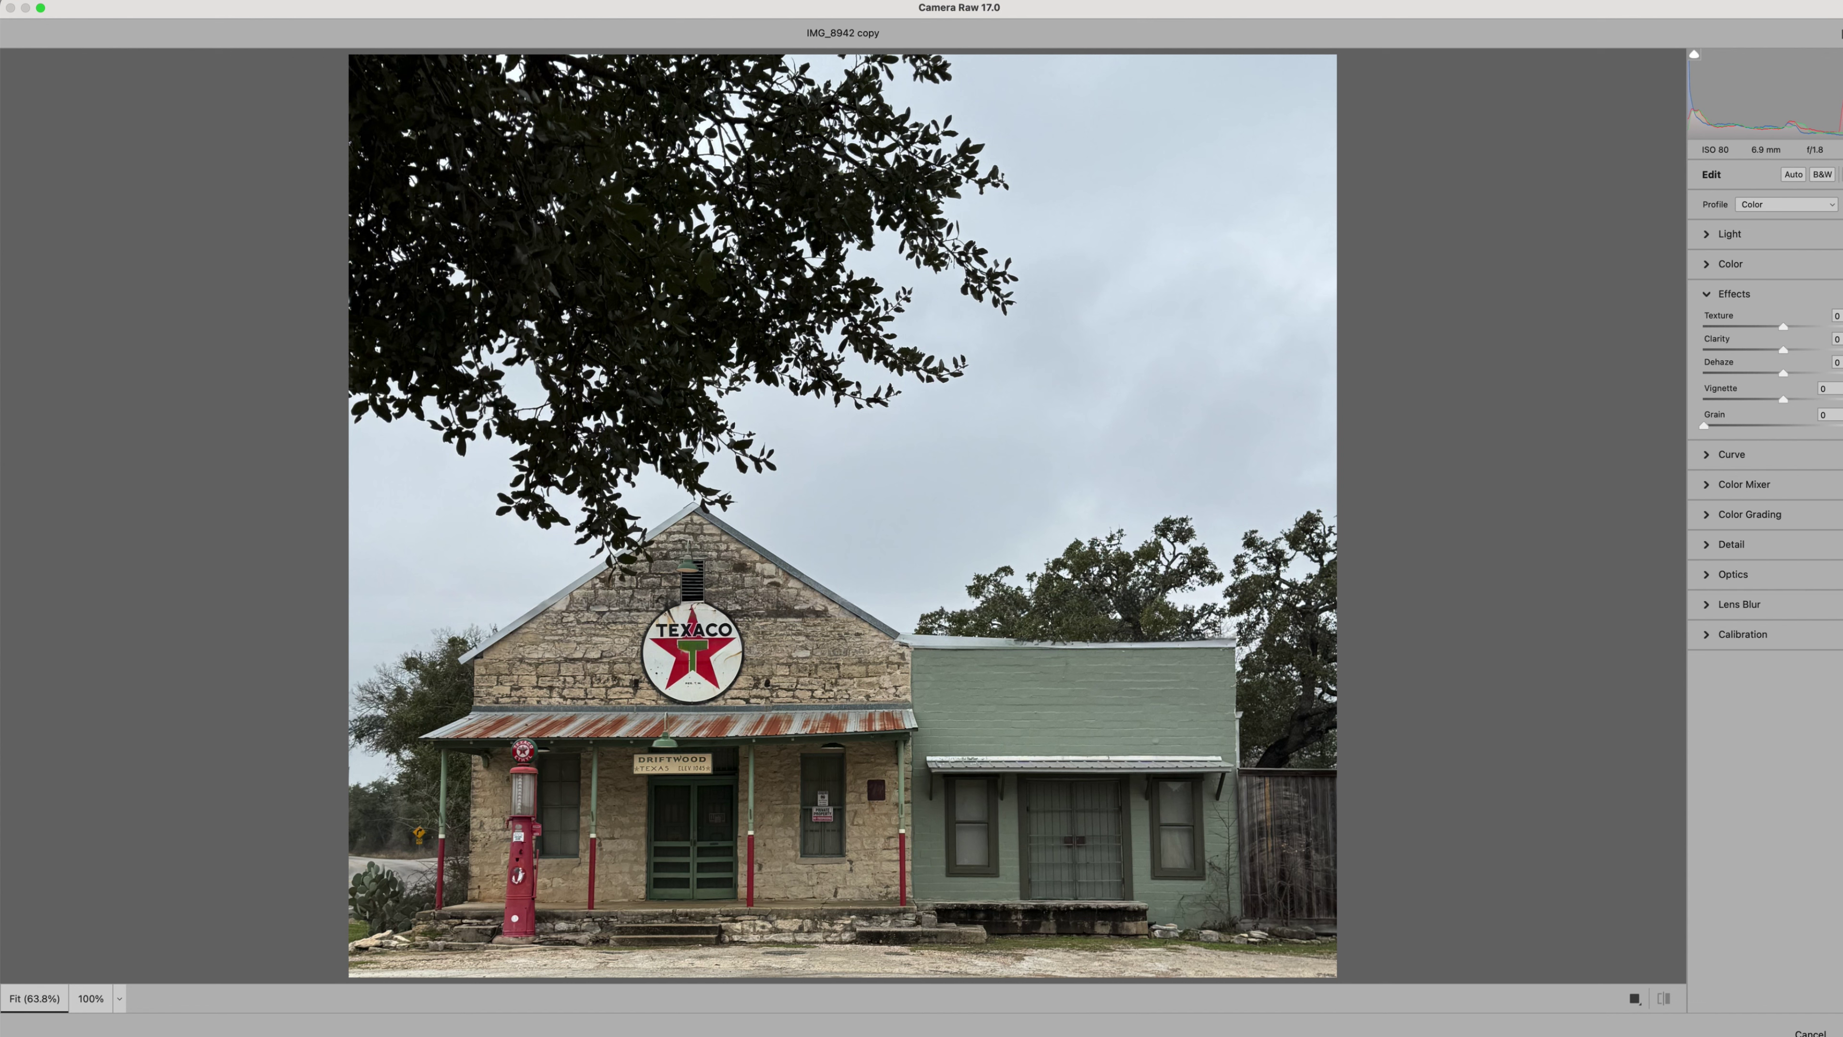
{"action": "left_click_drag", "start_coordinate": [1668, 453], "coordinate": [1608, 453]}
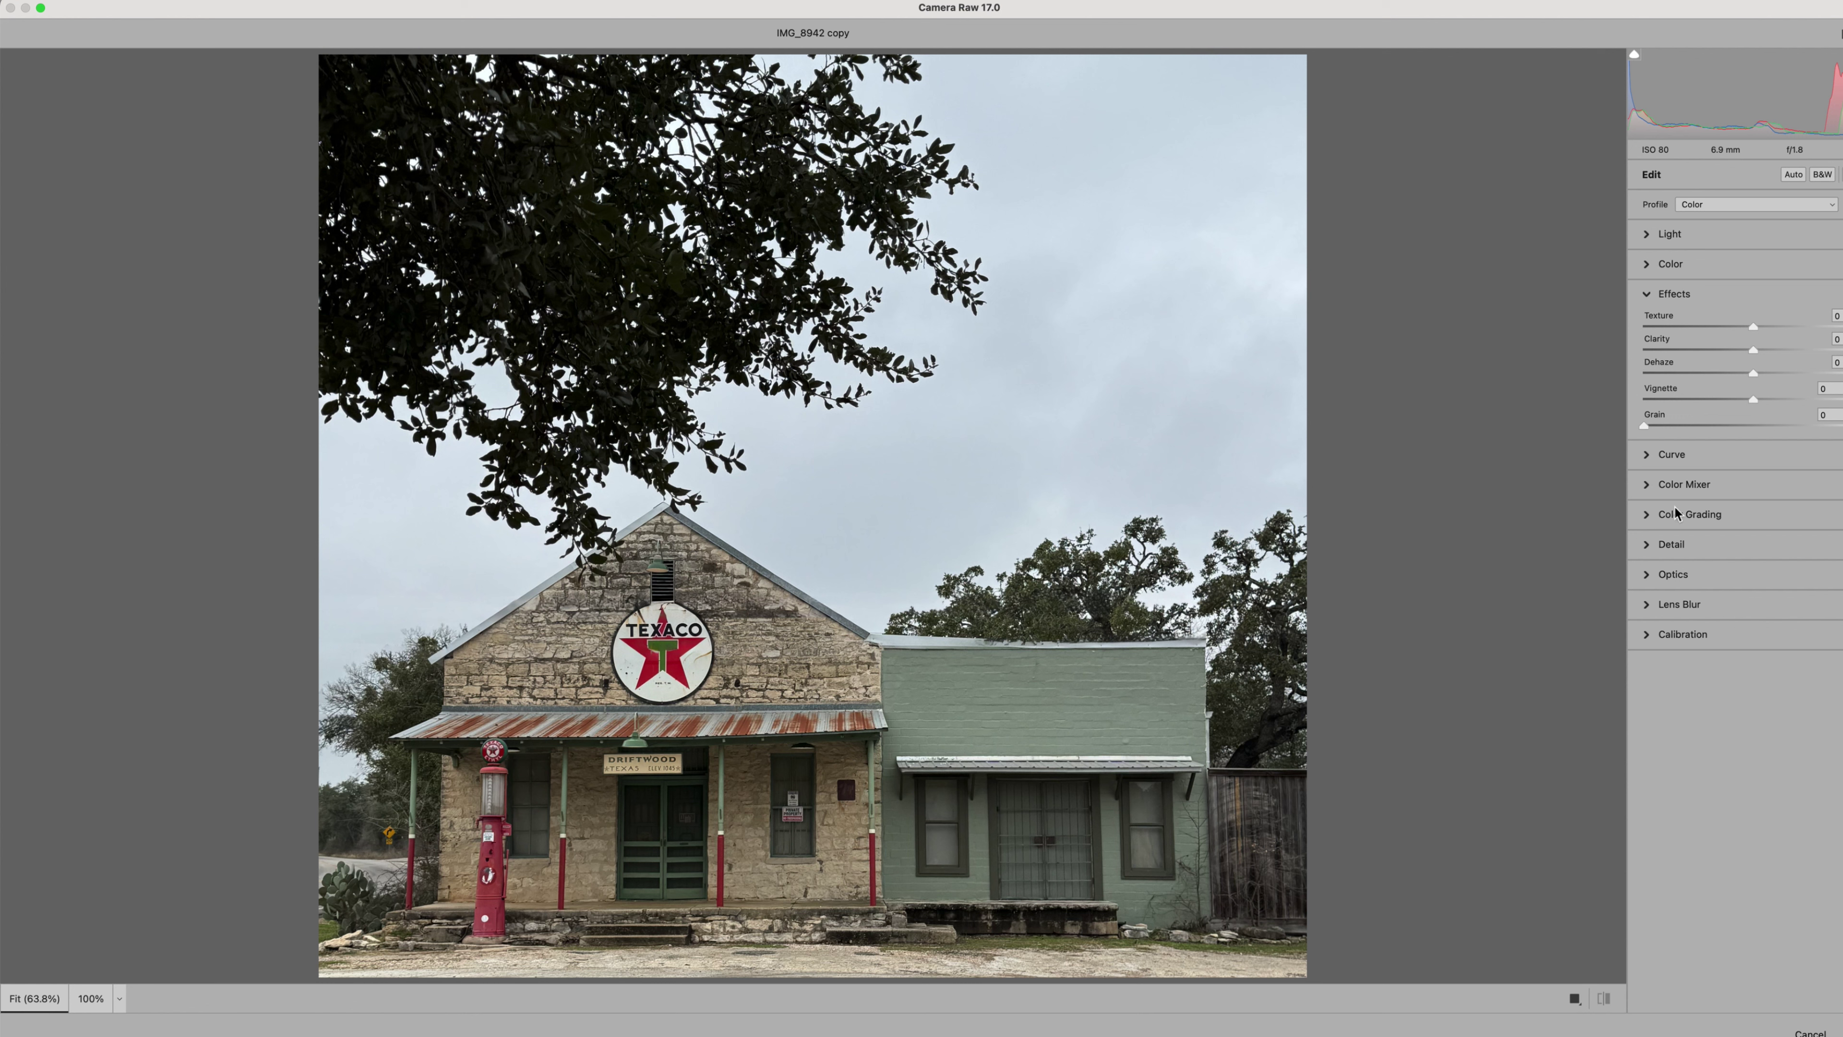
{"action": "left_click_drag", "start_coordinate": [1753, 400], "coordinate": [1809, 373]}
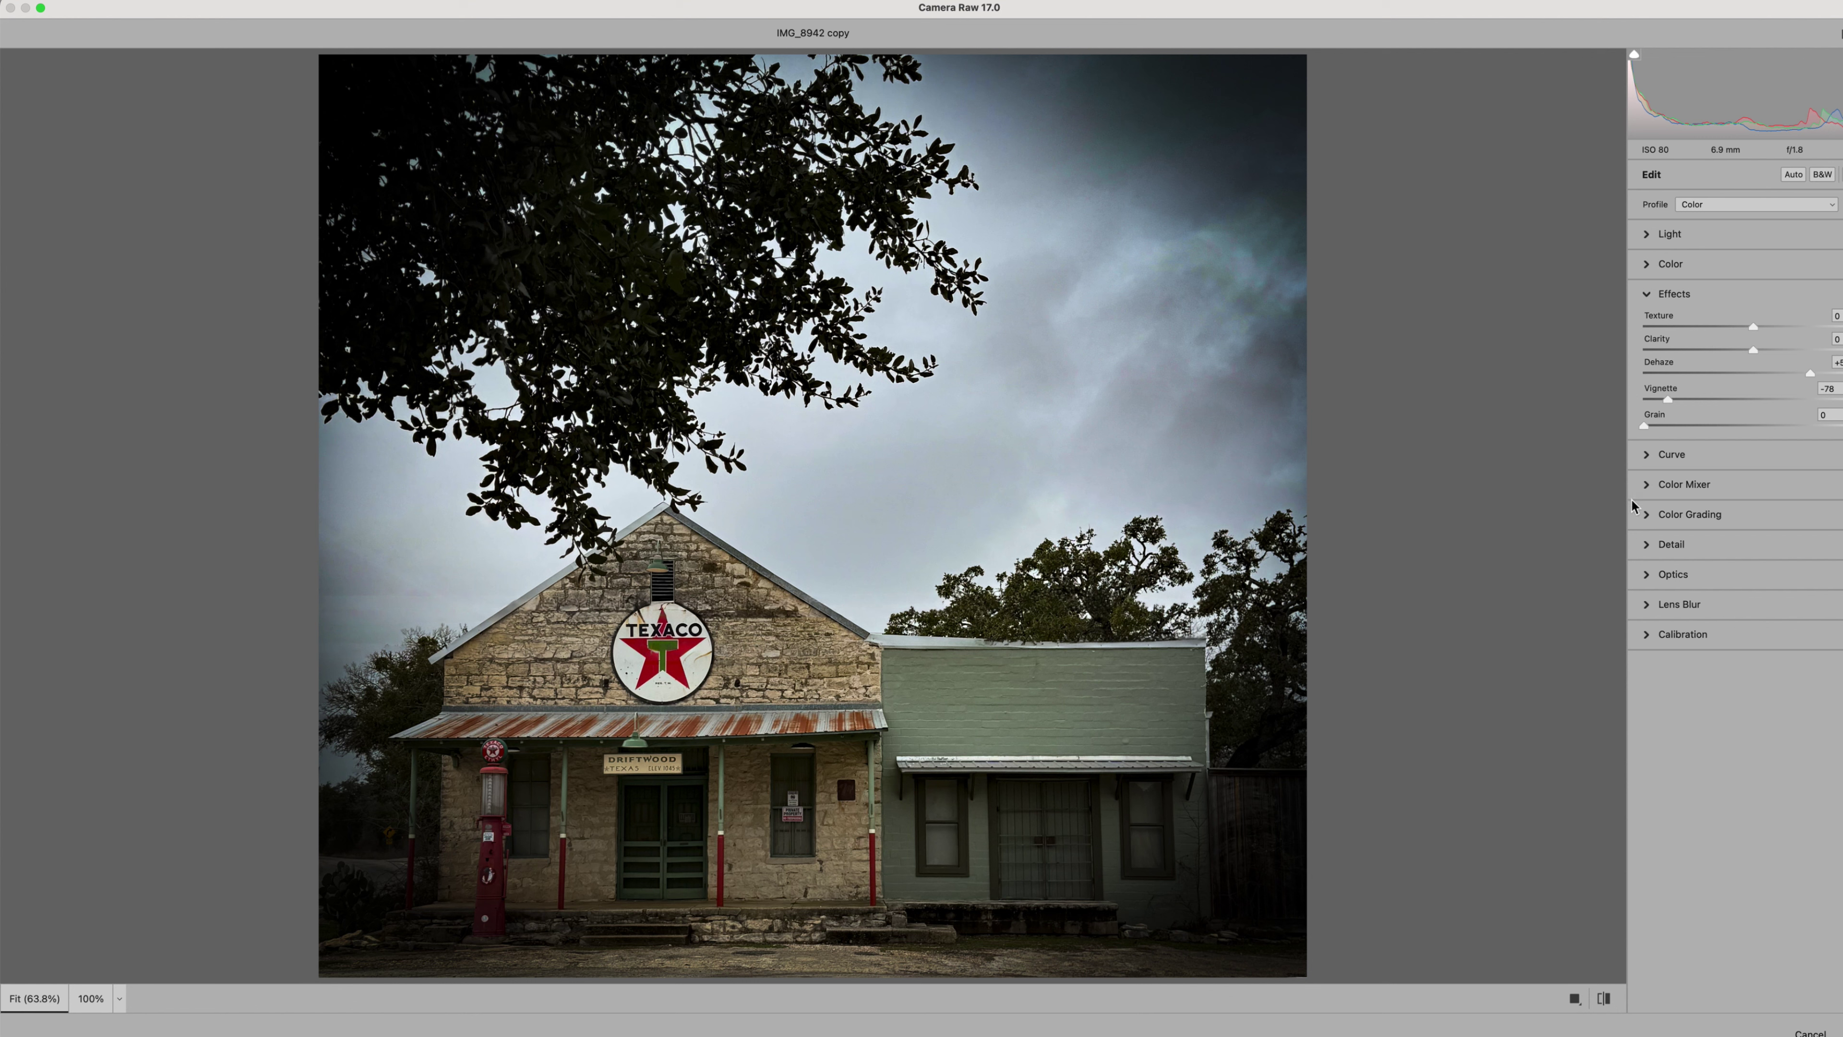
Lower the saturation of the aquas and adjust the saturation of the blues in the Color Mixer.
{"action": "left_click", "coordinate": [1647, 485]}
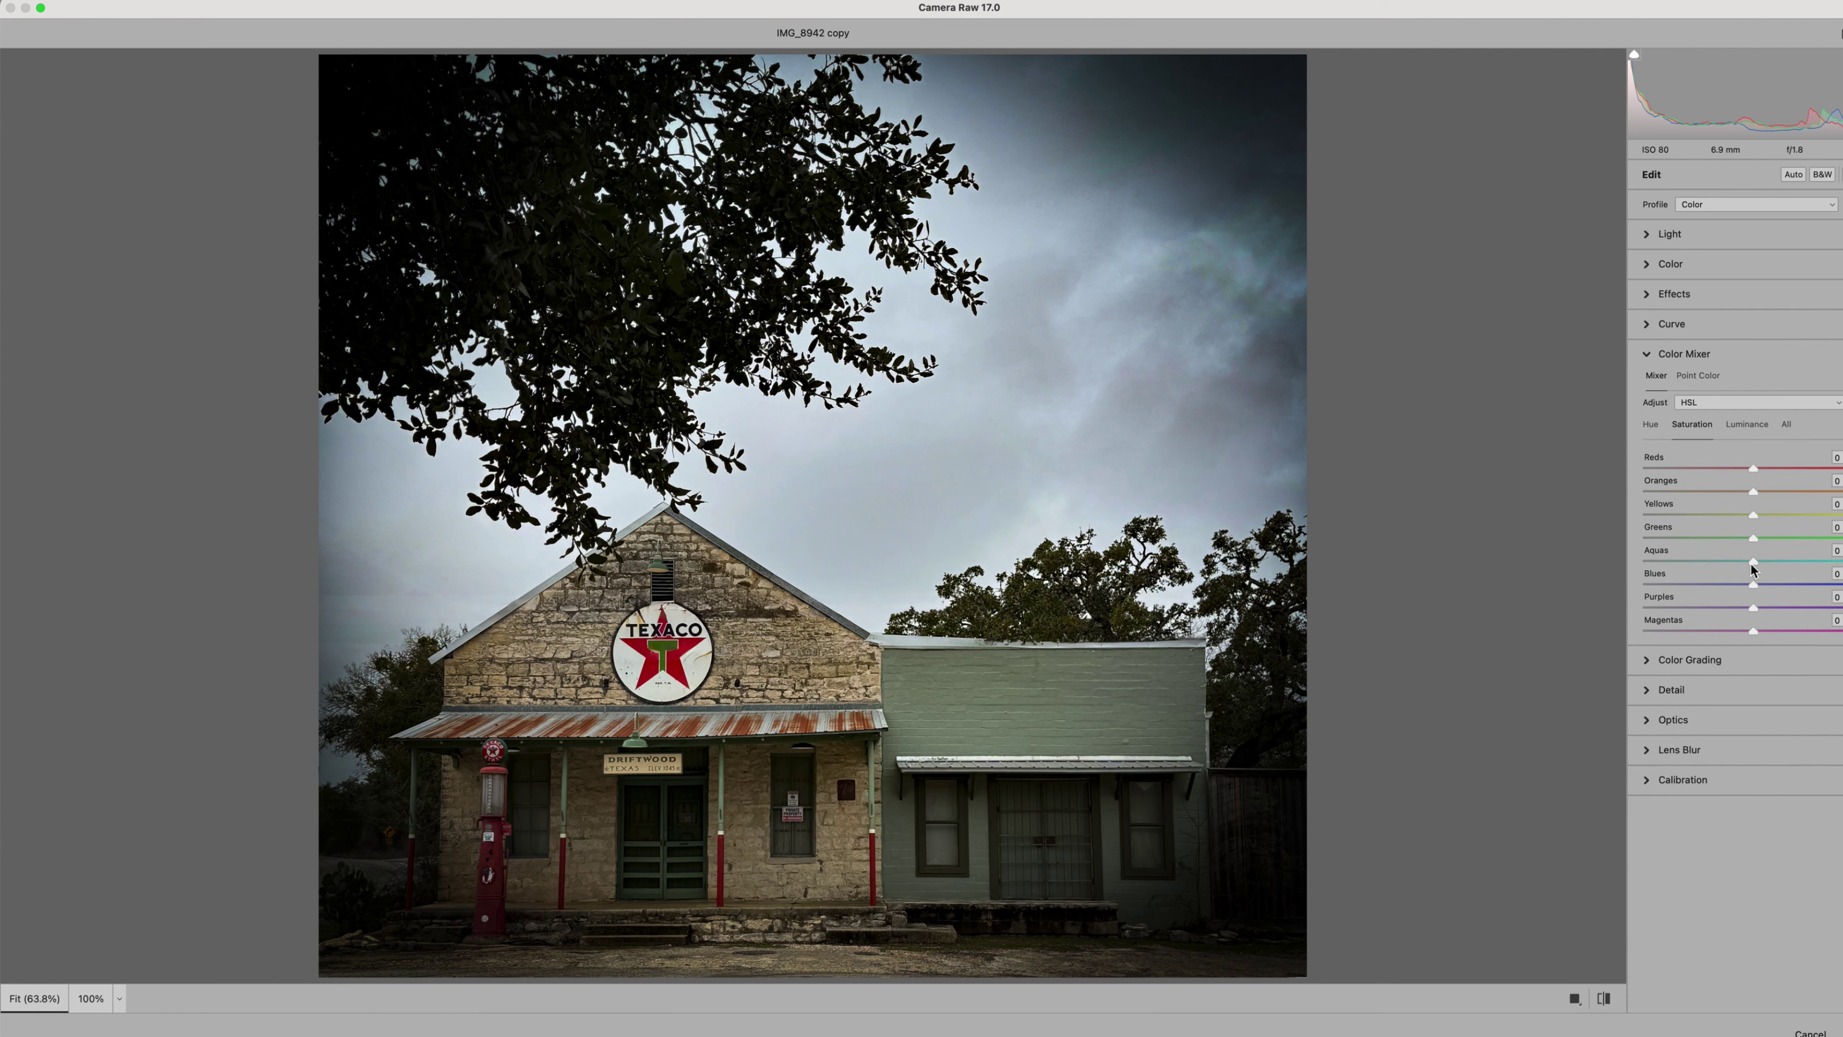
{"action": "left_click_drag", "start_coordinate": [1752, 565], "coordinate": [1644, 571]}
{"action": "mouse_move", "coordinate": [1753, 585]}
{"action": "left_mouse_down"}
{"action": "mouse_move", "coordinate": [1695, 590]}
{"action": "mouse_move", "coordinate": [1779, 590]}
{"action": "mouse_move", "coordinate": [1759, 589]}
{"action": "left_mouse_up"}
Set noise reduction to 33 and color noise reduction to 34, and moderately raise the texture.
{"action": "left_click", "coordinate": [1647, 695]}
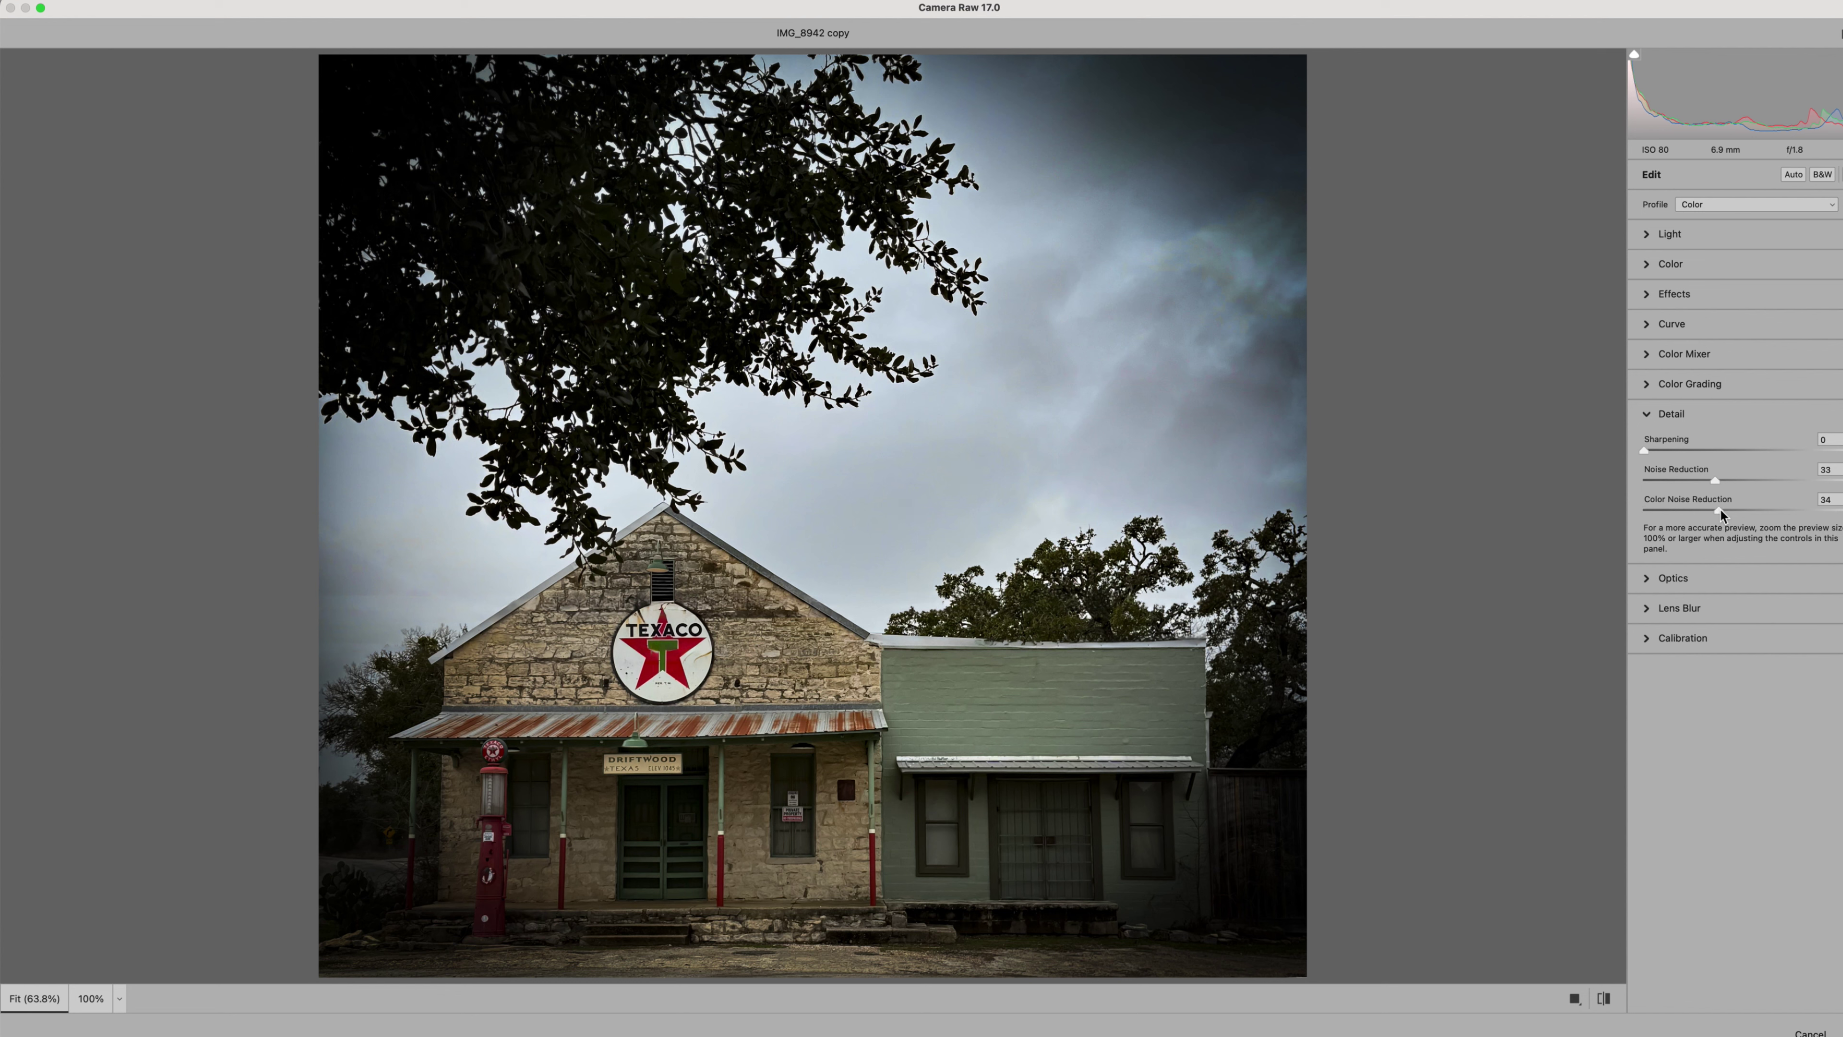
{"action": "left_click_drag", "start_coordinate": [1711, 477], "coordinate": [1716, 478]}
{"action": "left_click", "coordinate": [1648, 294]}
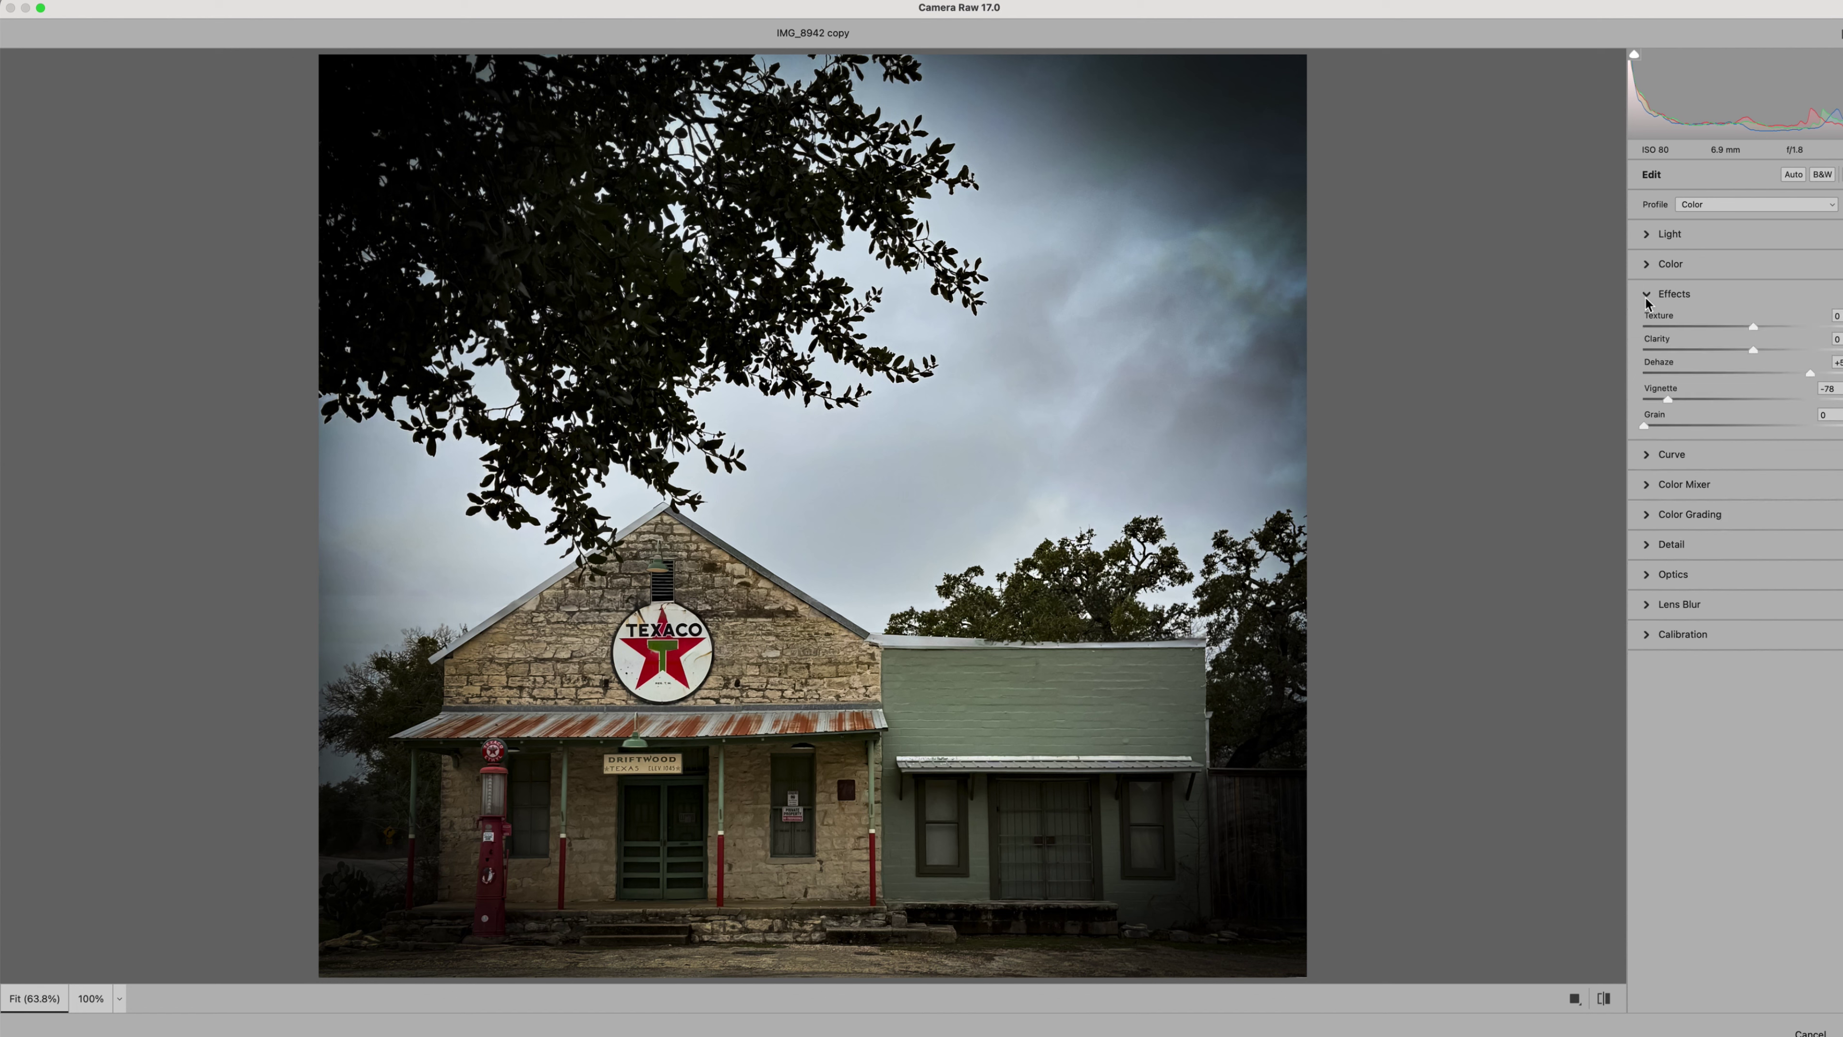
{"action": "left_click", "coordinate": [1775, 326]}
Adjust the photo's light by strongly lowering the highlights, moderately raising the shadows and slightly reducing the exposure.
{"action": "left_click", "coordinate": [1646, 234]}
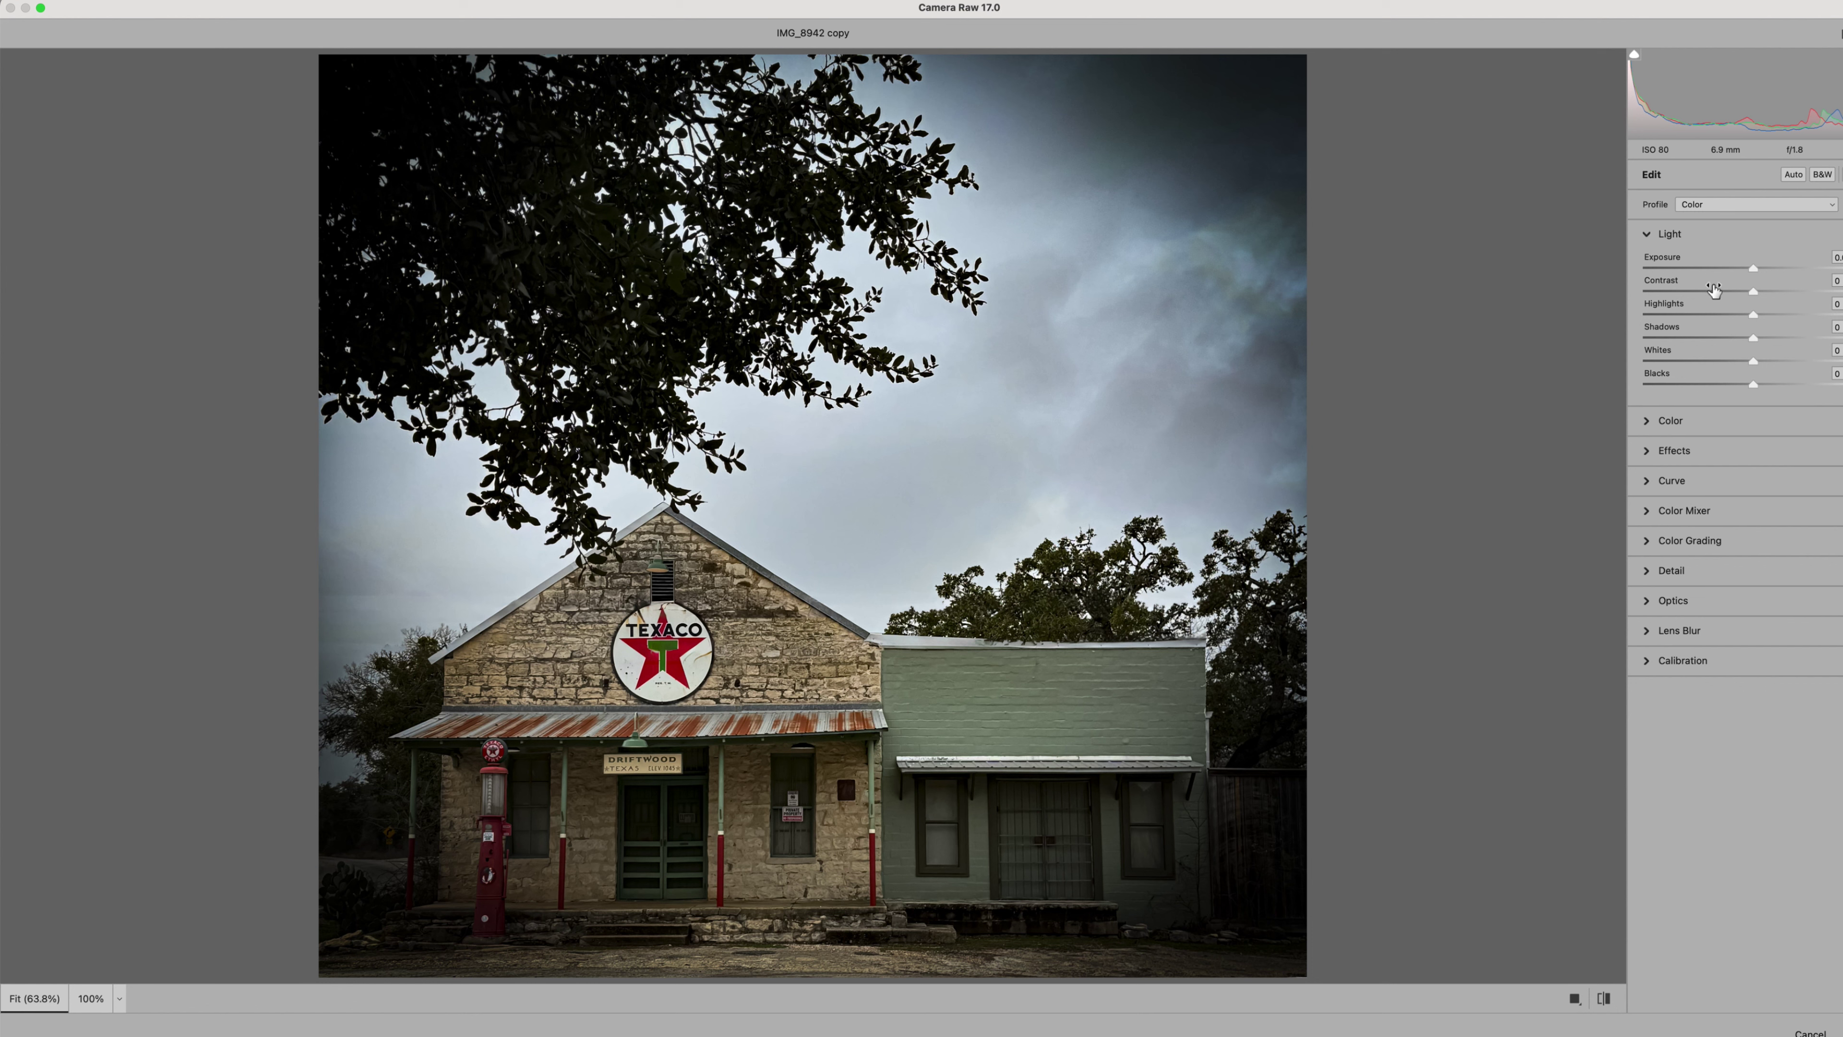
{"action": "left_click", "coordinate": [1690, 315]}
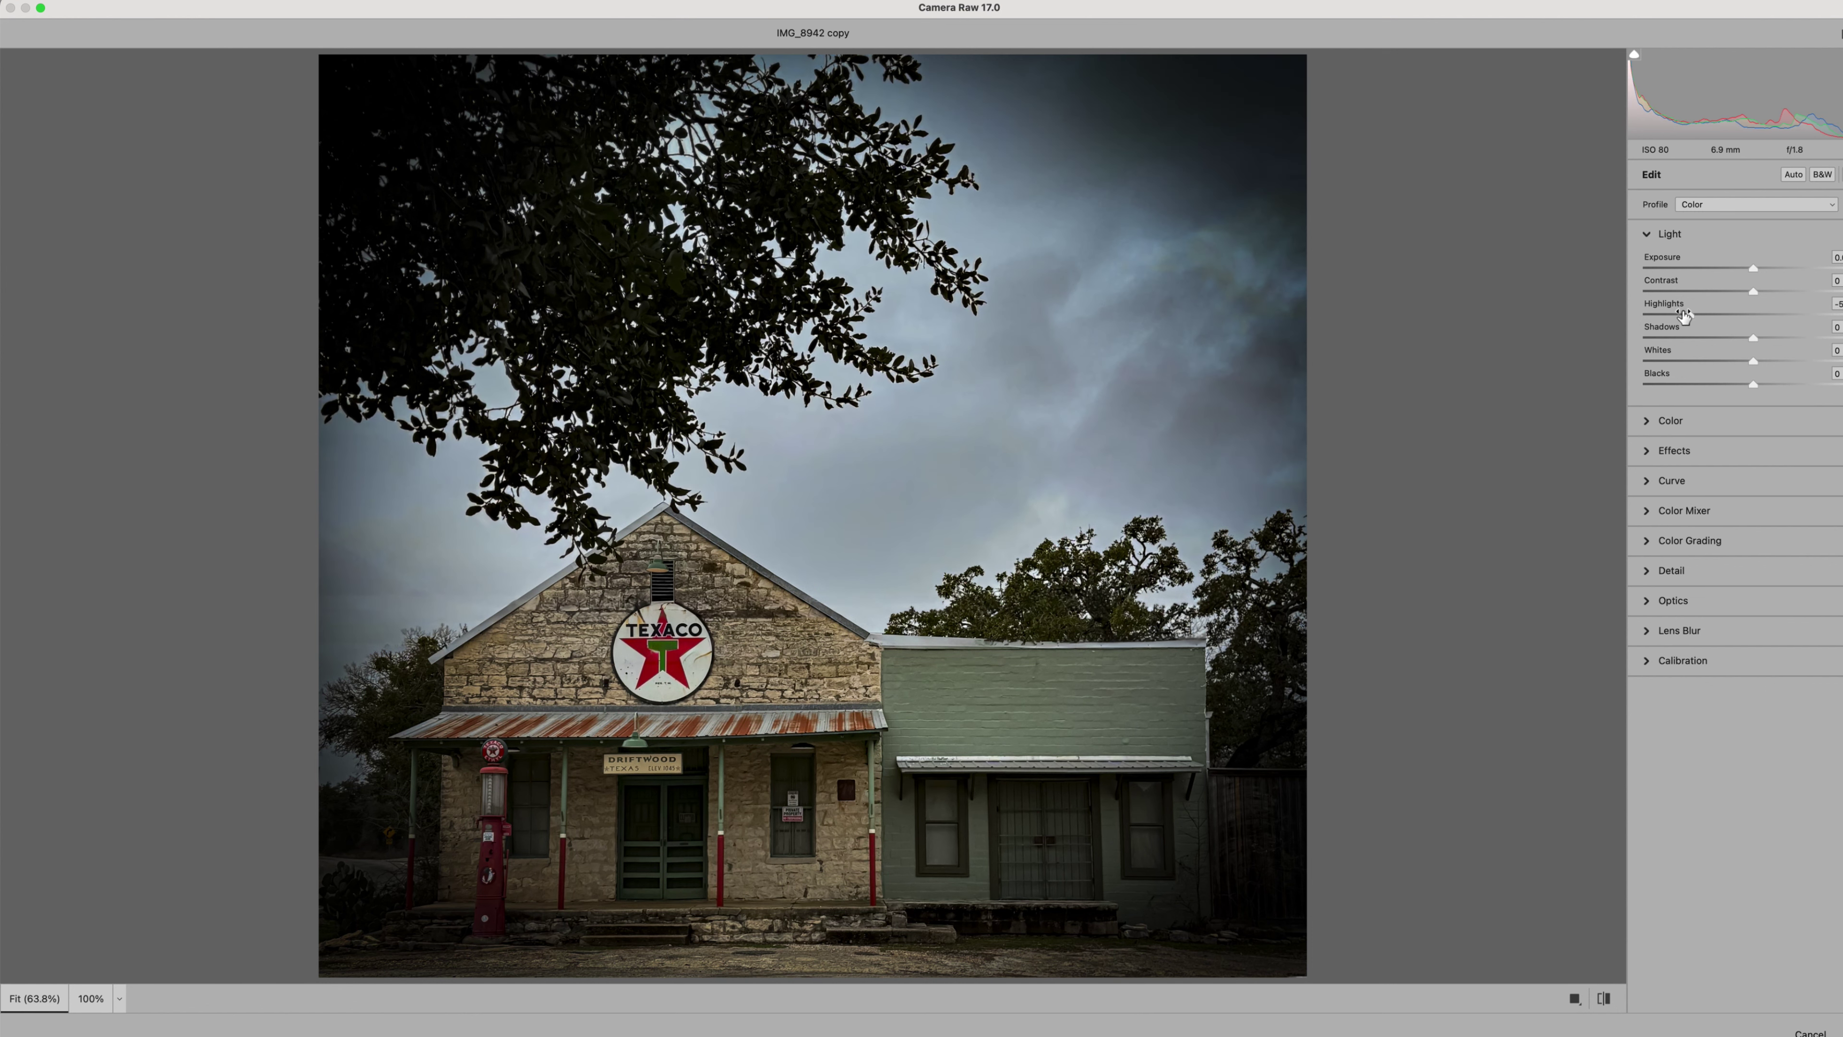
{"action": "left_click_drag", "start_coordinate": [1691, 320], "coordinate": [1789, 338]}
{"action": "left_click", "coordinate": [1777, 338]}
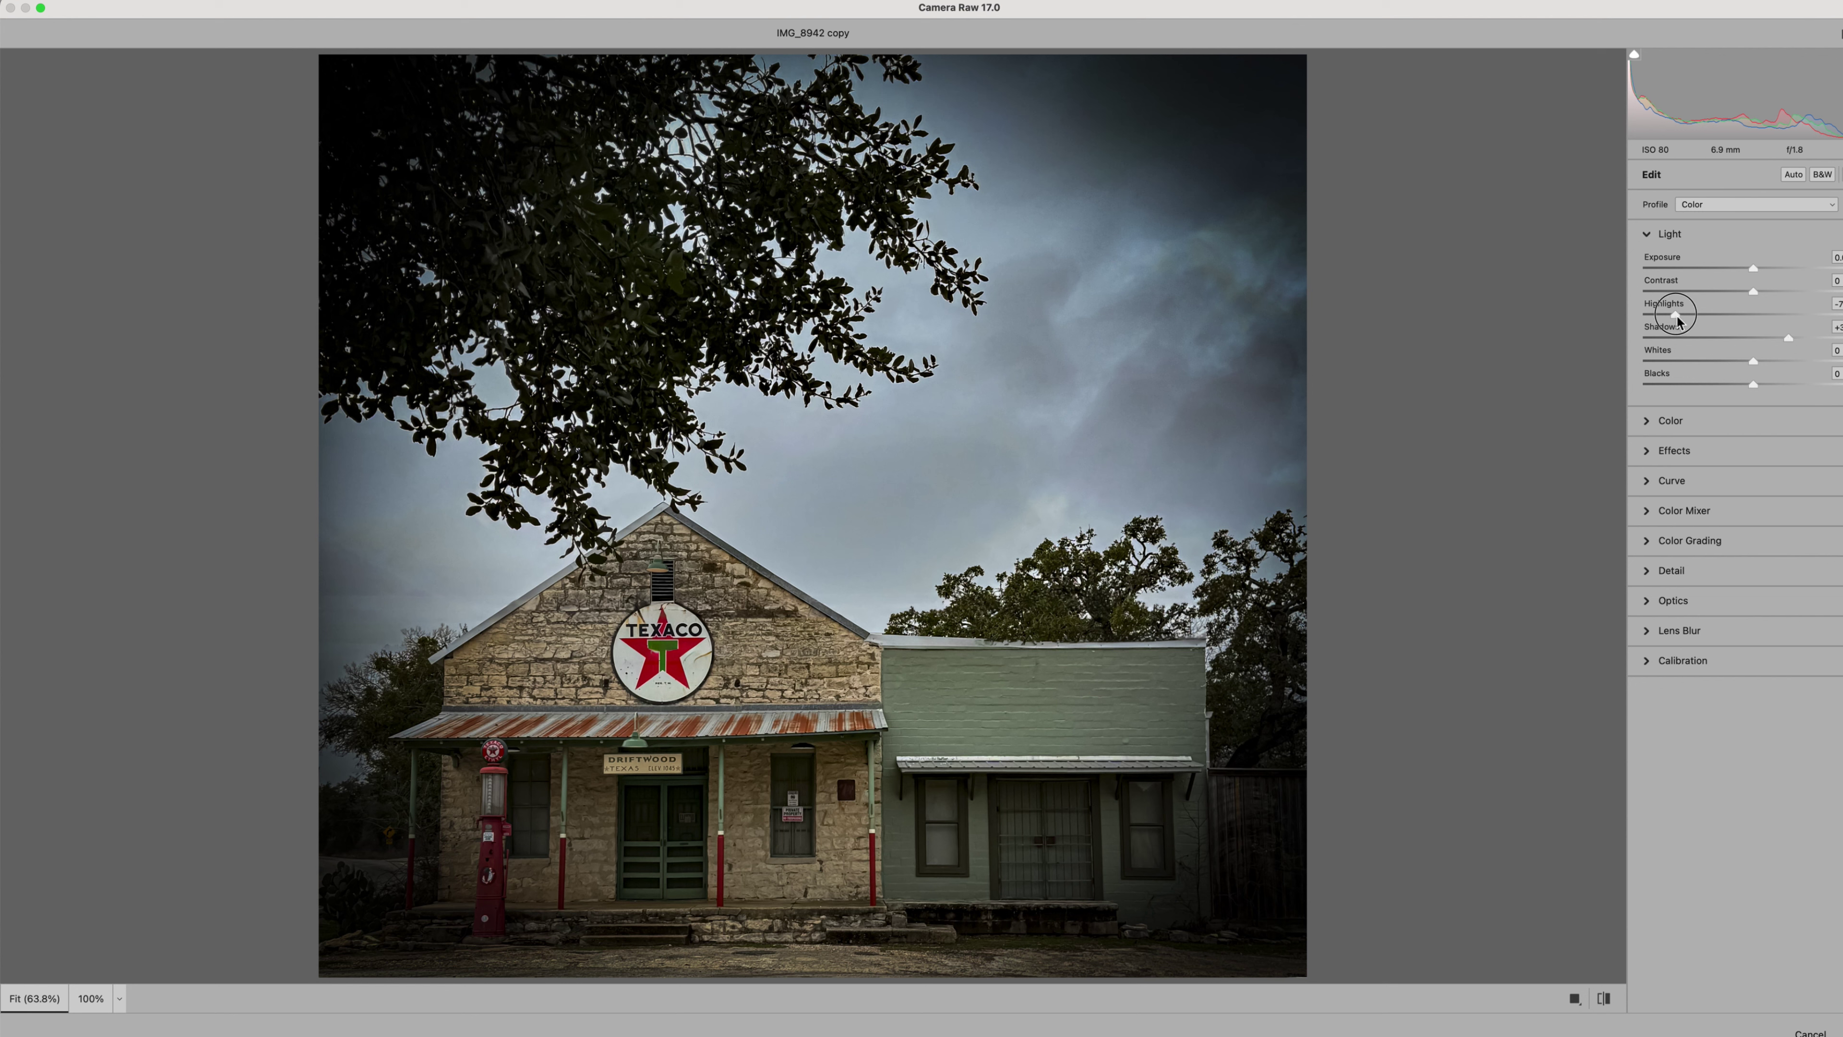
{"action": "left_click_drag", "start_coordinate": [1675, 314], "coordinate": [1668, 314]}
{"action": "left_click_drag", "start_coordinate": [1754, 272], "coordinate": [1748, 274]}
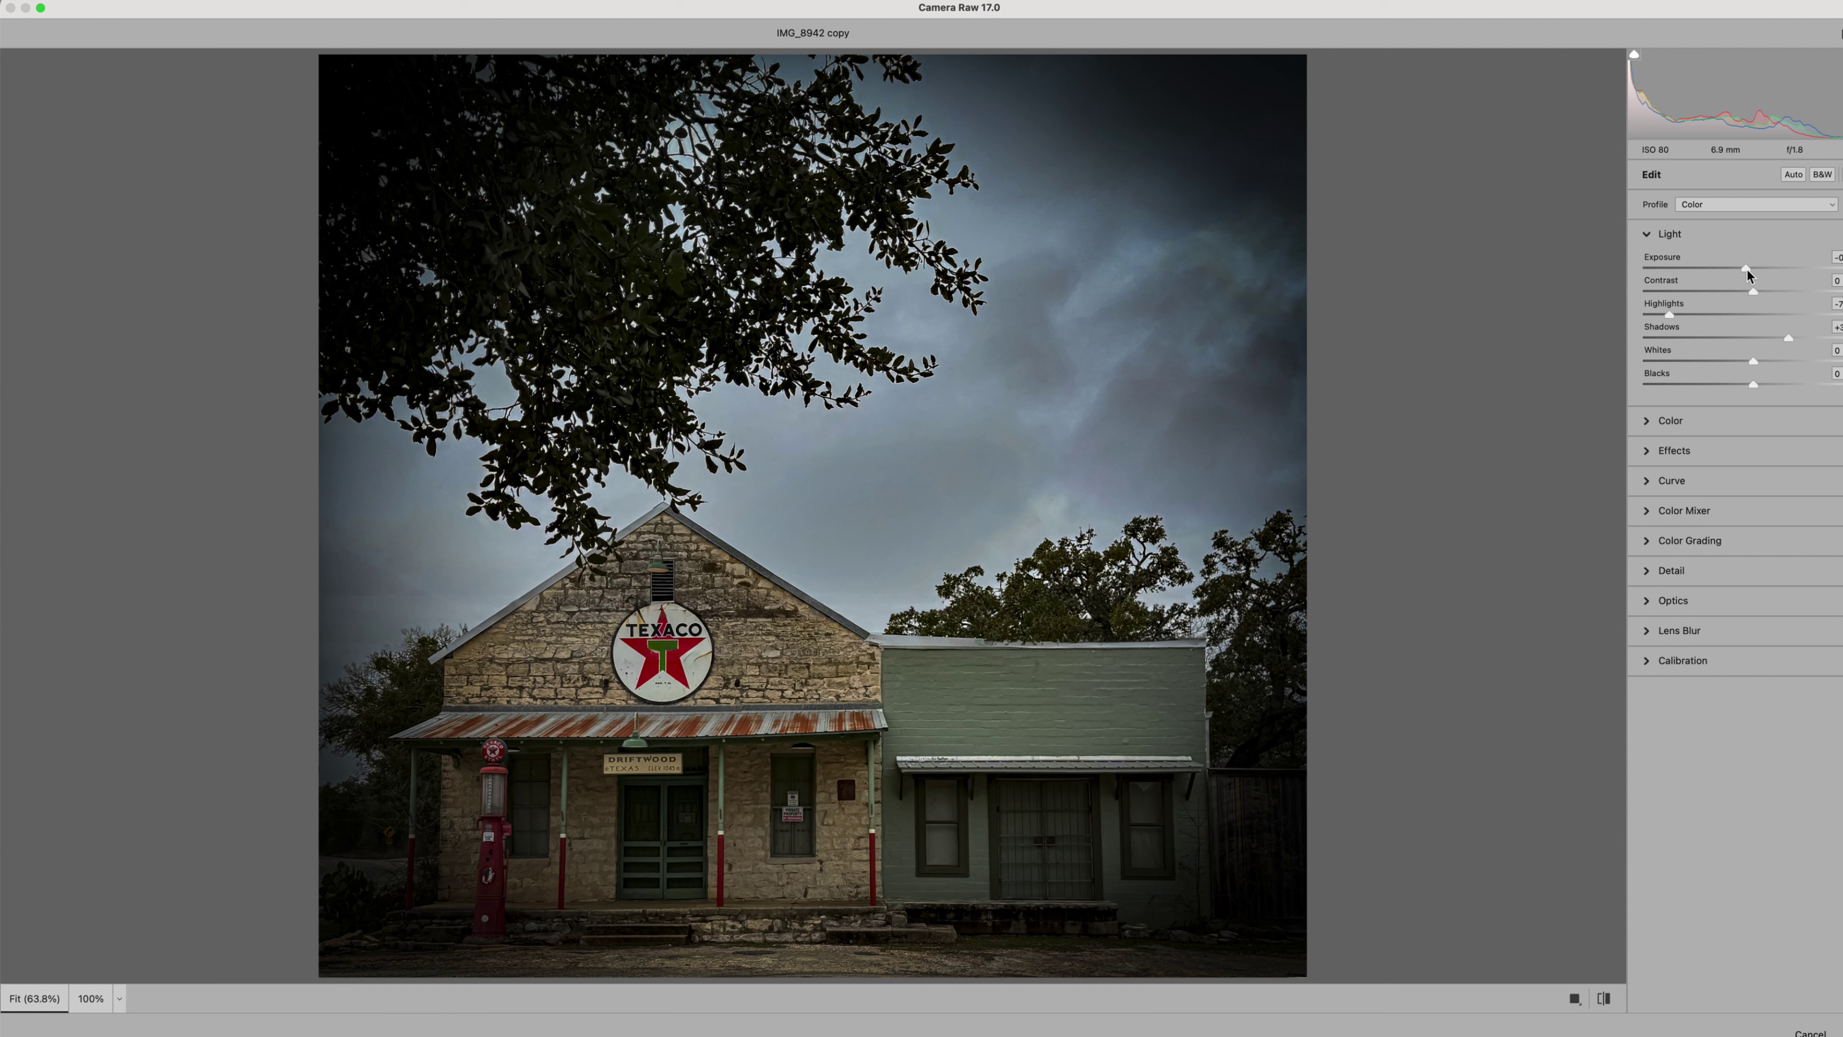
{"action": "left_click_drag", "start_coordinate": [1747, 268], "coordinate": [1749, 268]}
Set the vignette to -54 and apply the Camera Raw edits, comparing the image with and without the edited layer.
{"action": "left_click", "coordinate": [1647, 450]}
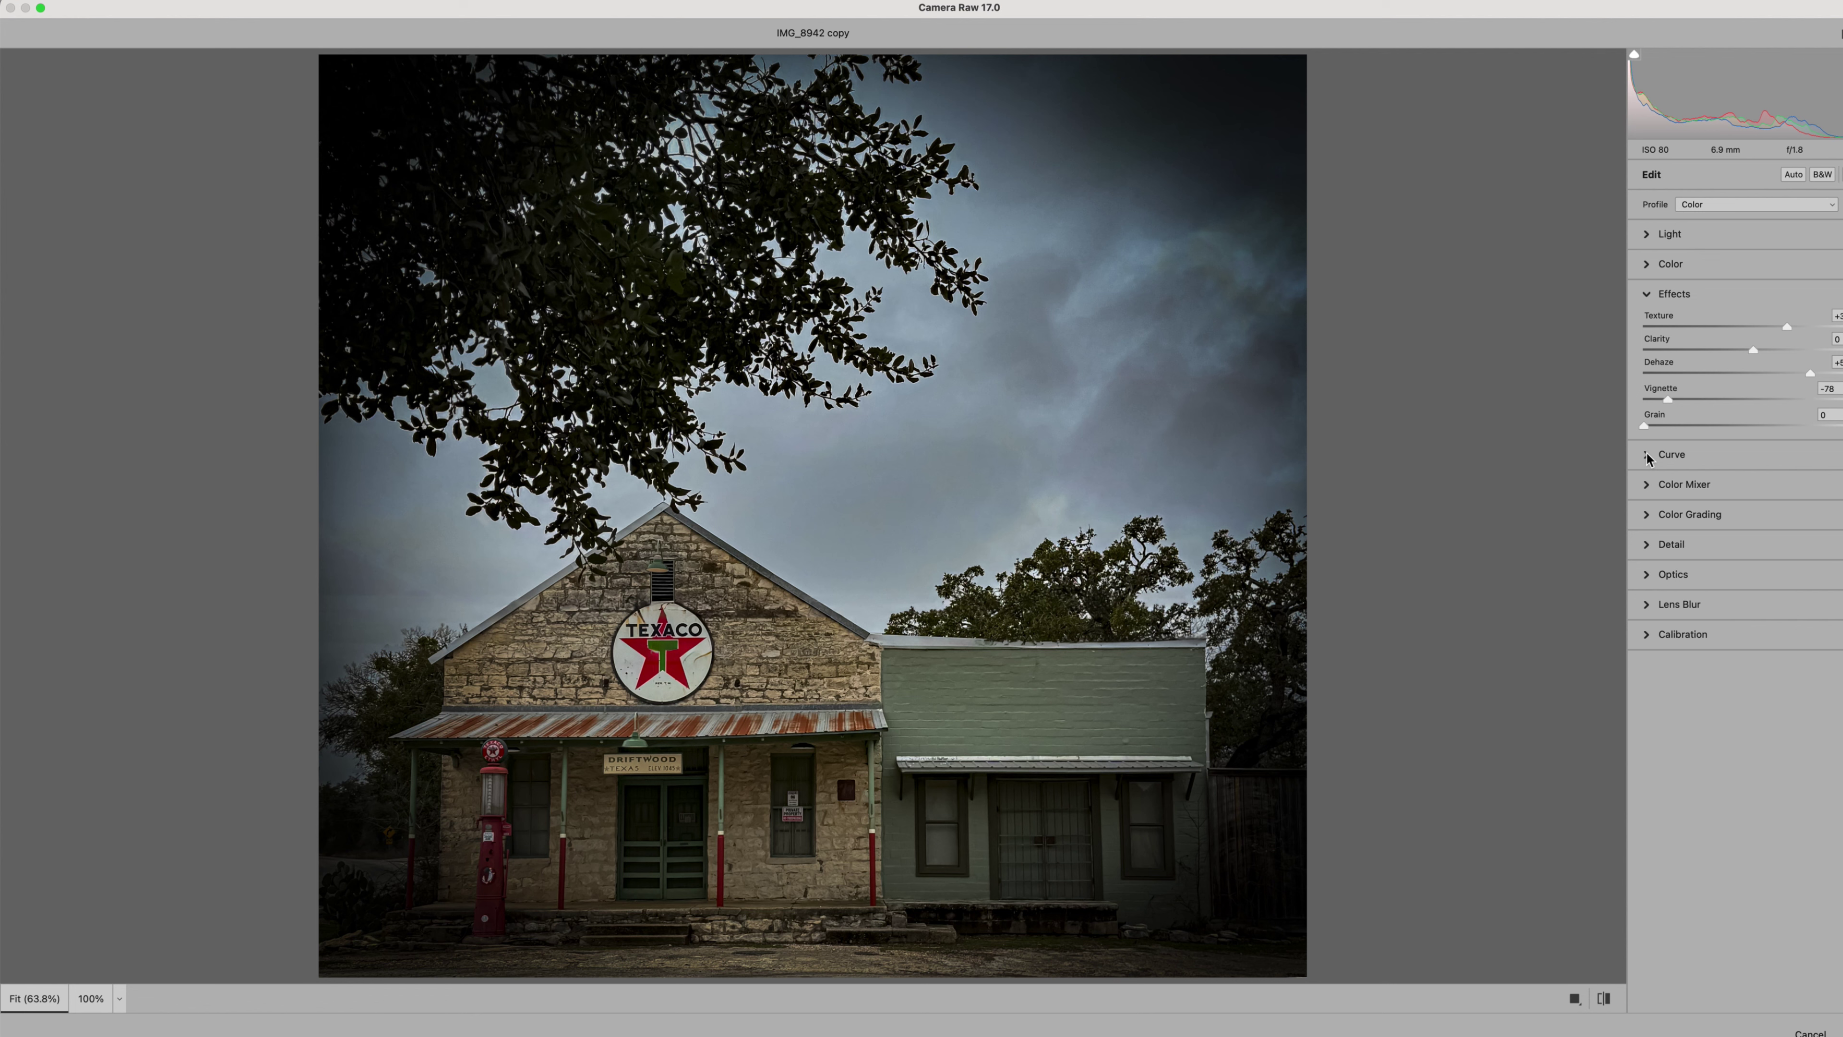
{"action": "left_click_drag", "start_coordinate": [1667, 399], "coordinate": [1695, 408]}
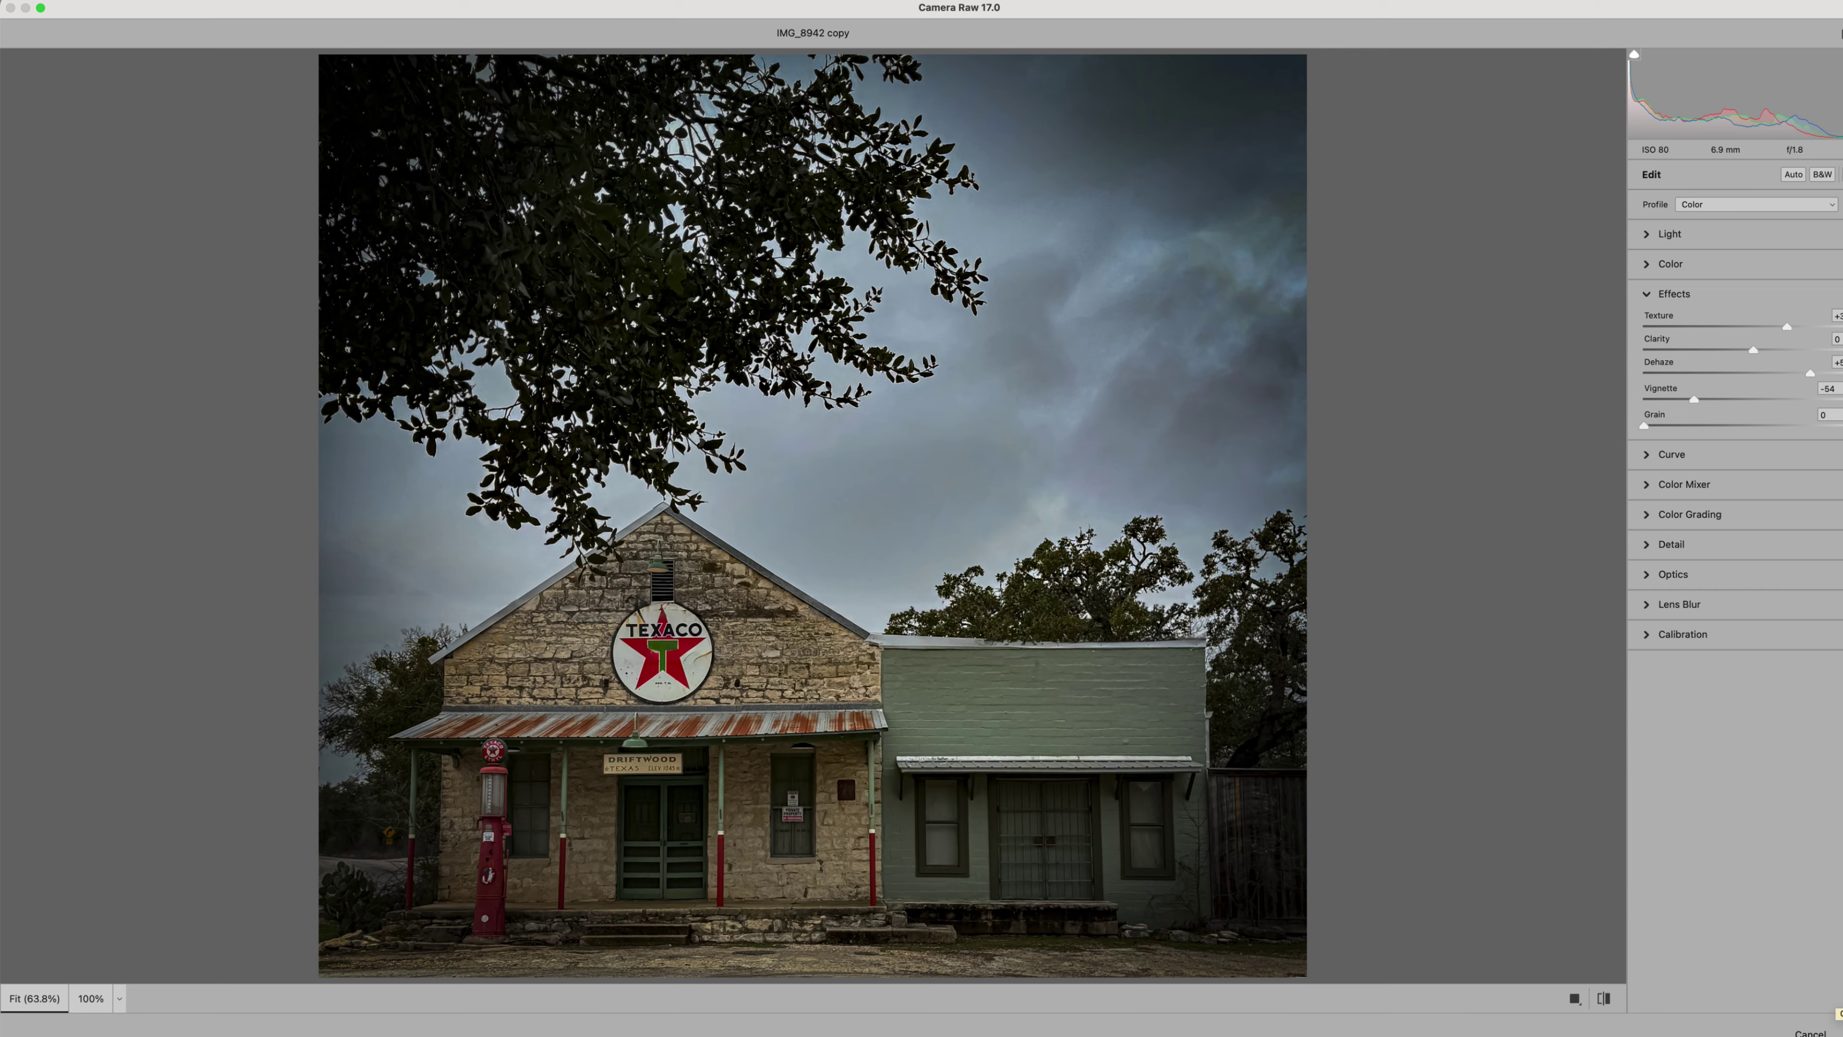
{"action": "key", "text": "Return"}
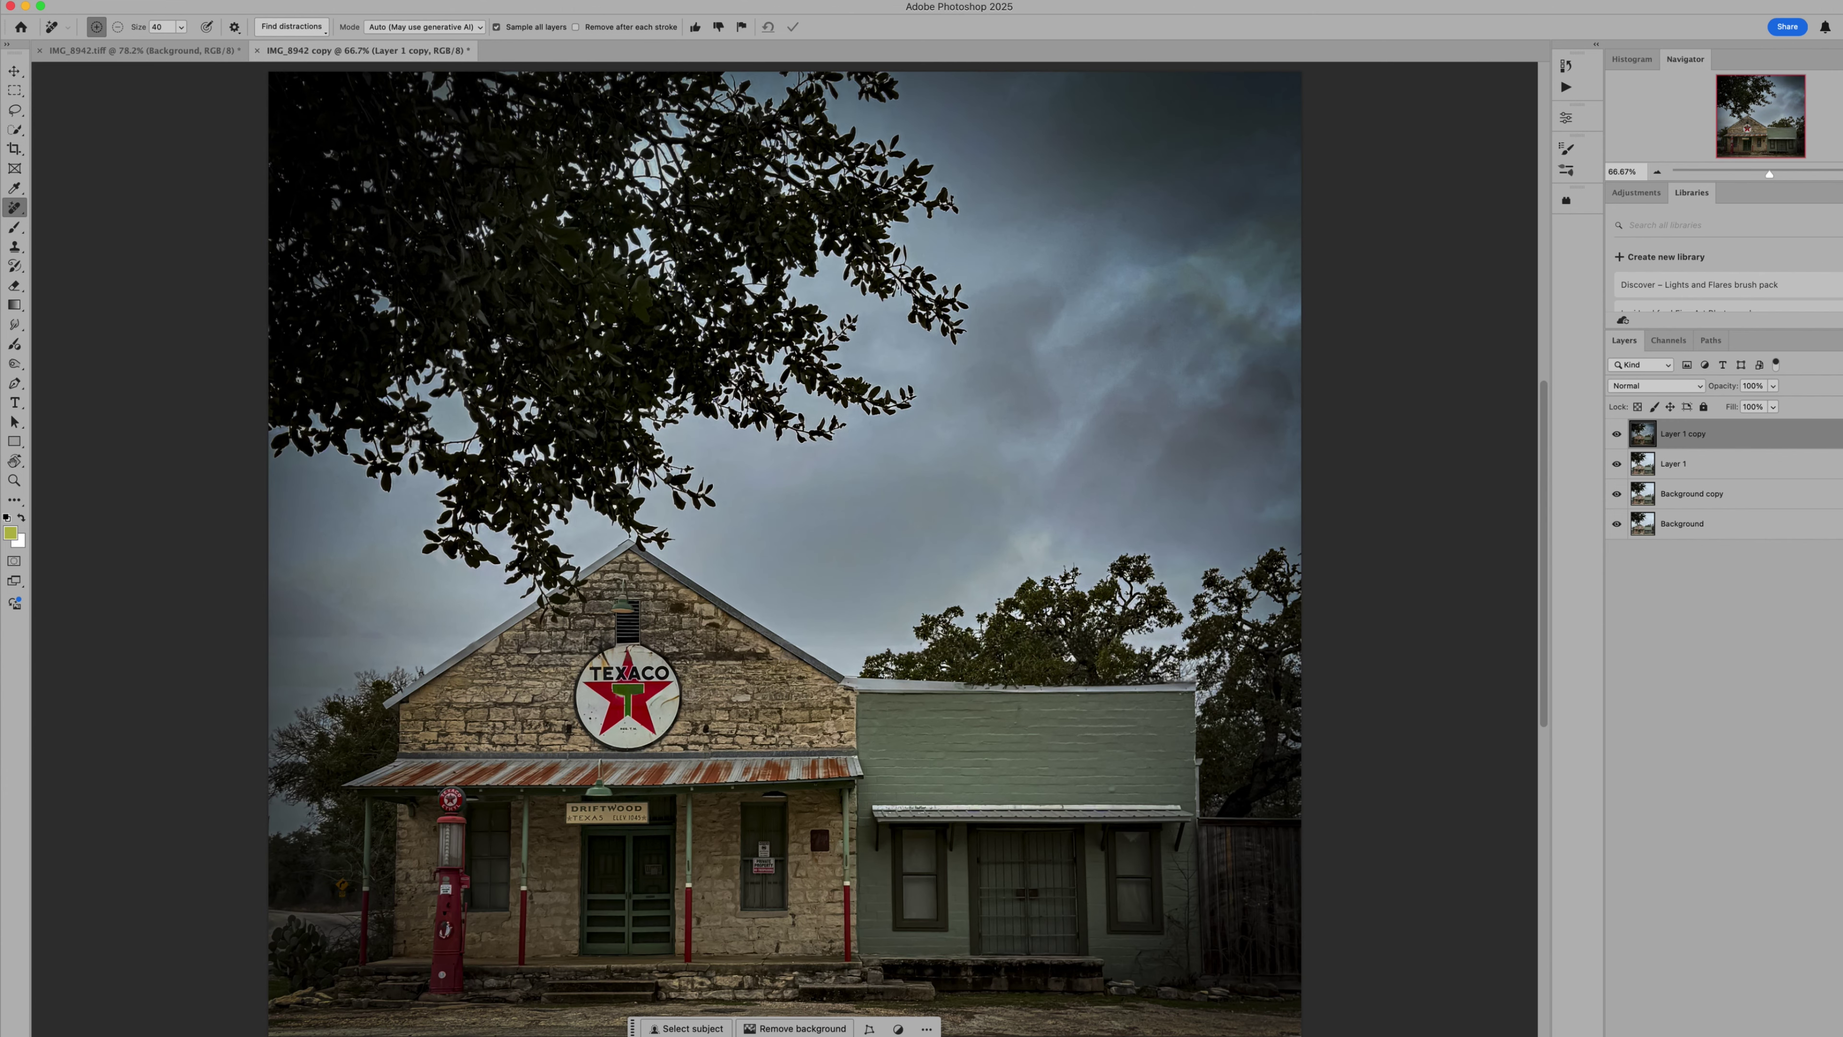
{"action": "left_click", "coordinate": [1616, 435]}
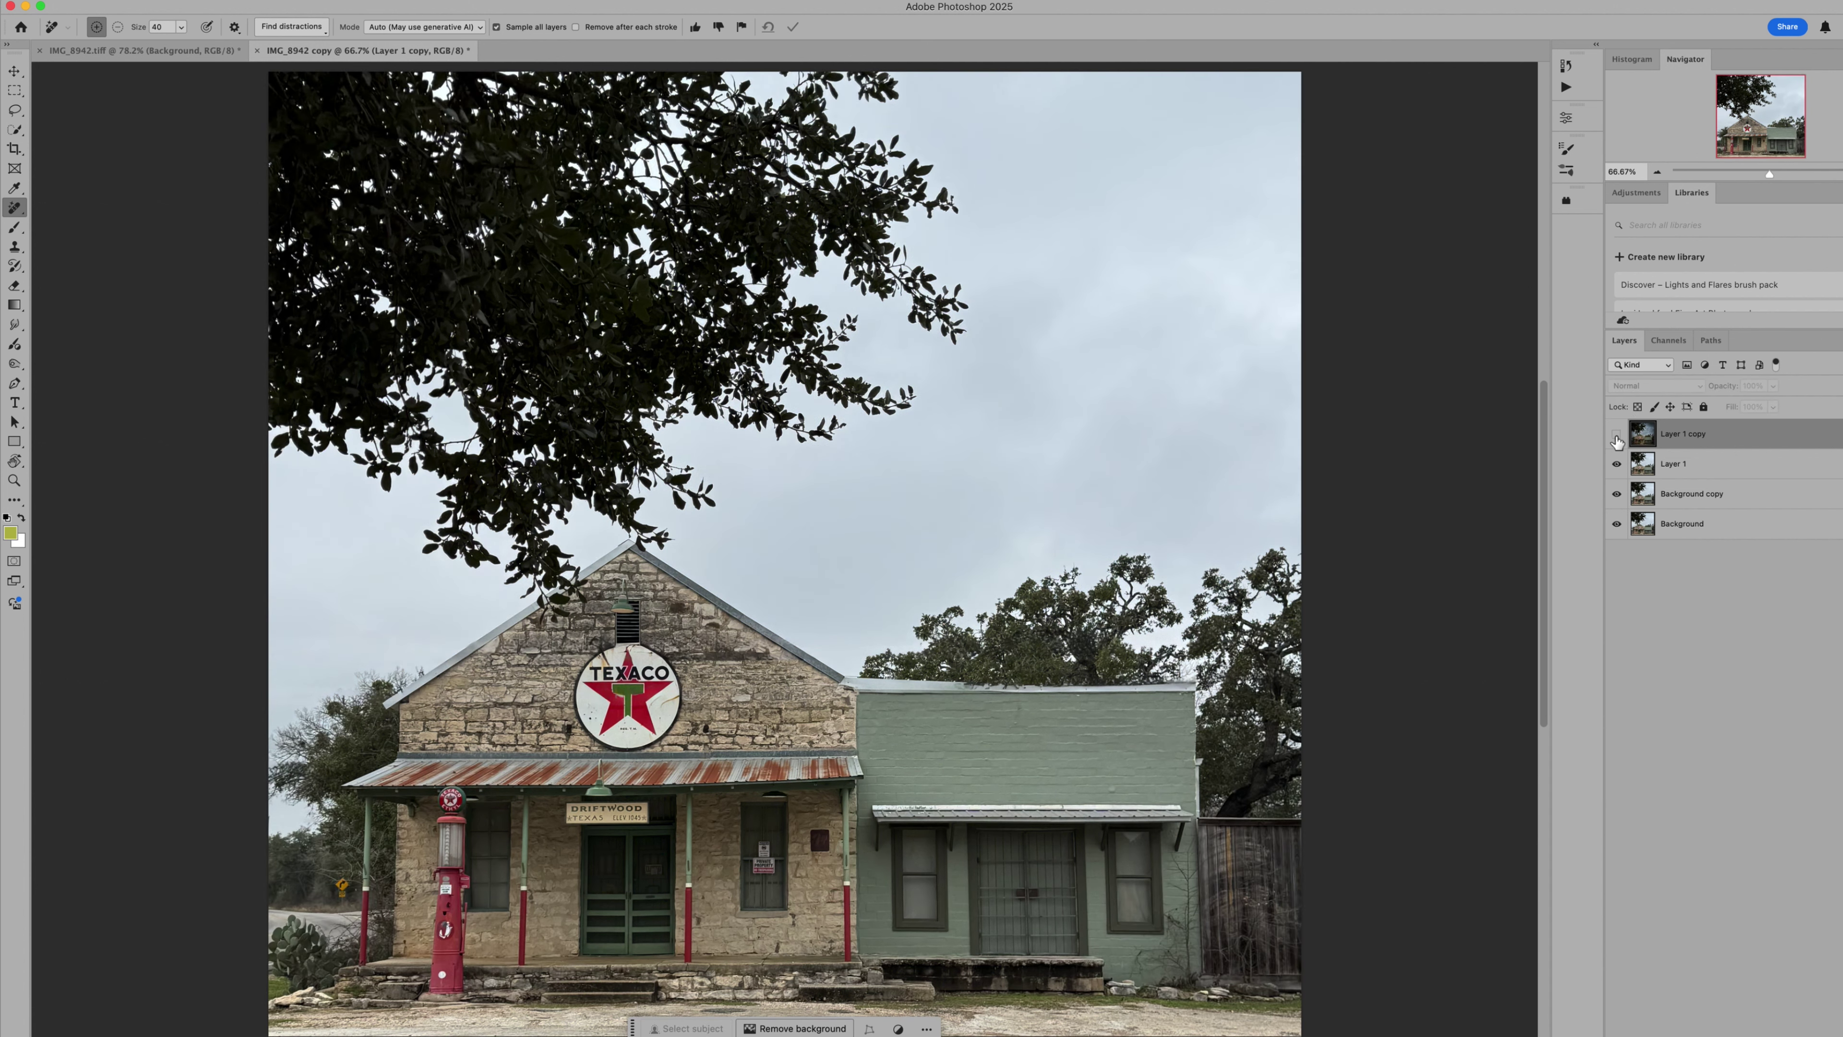
{"action": "left_click", "coordinate": [1617, 435]}
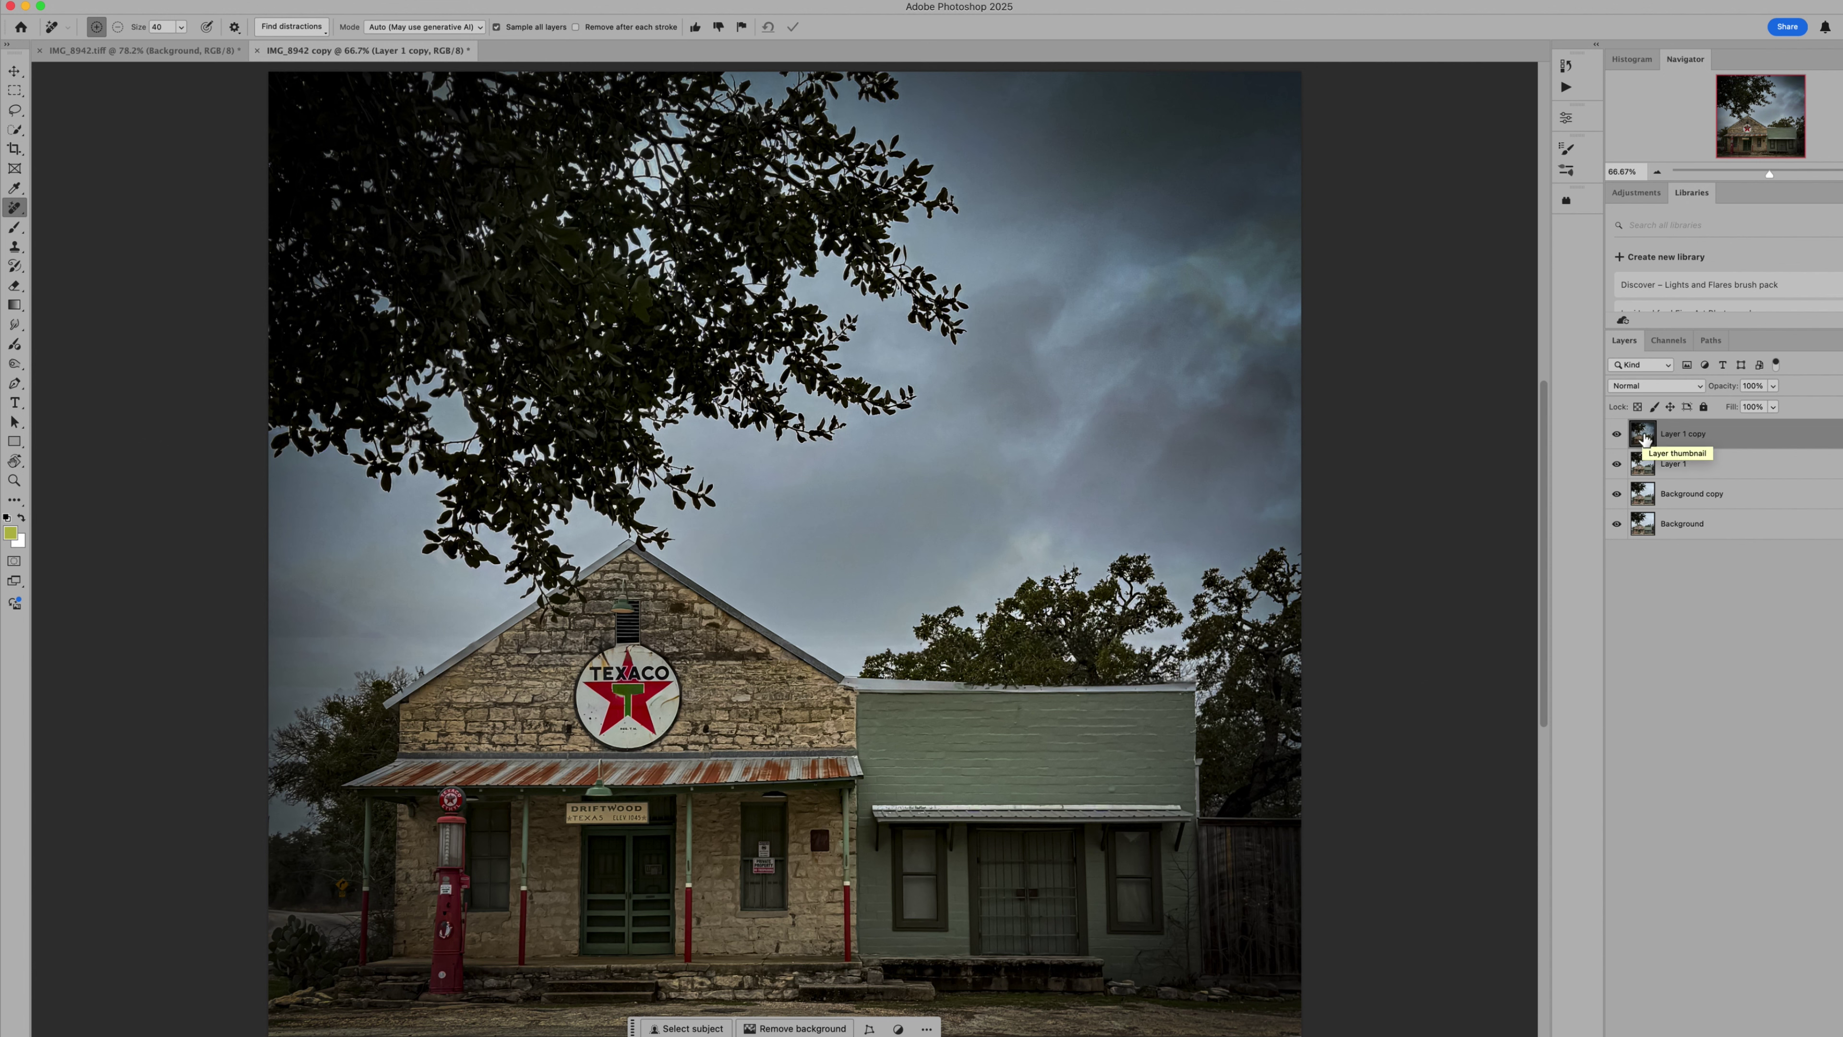
Start Sky Replacement on the edited Layer 1 copy and open its collection of sky presets.
{"action": "left_click", "coordinate": [181, 2]}
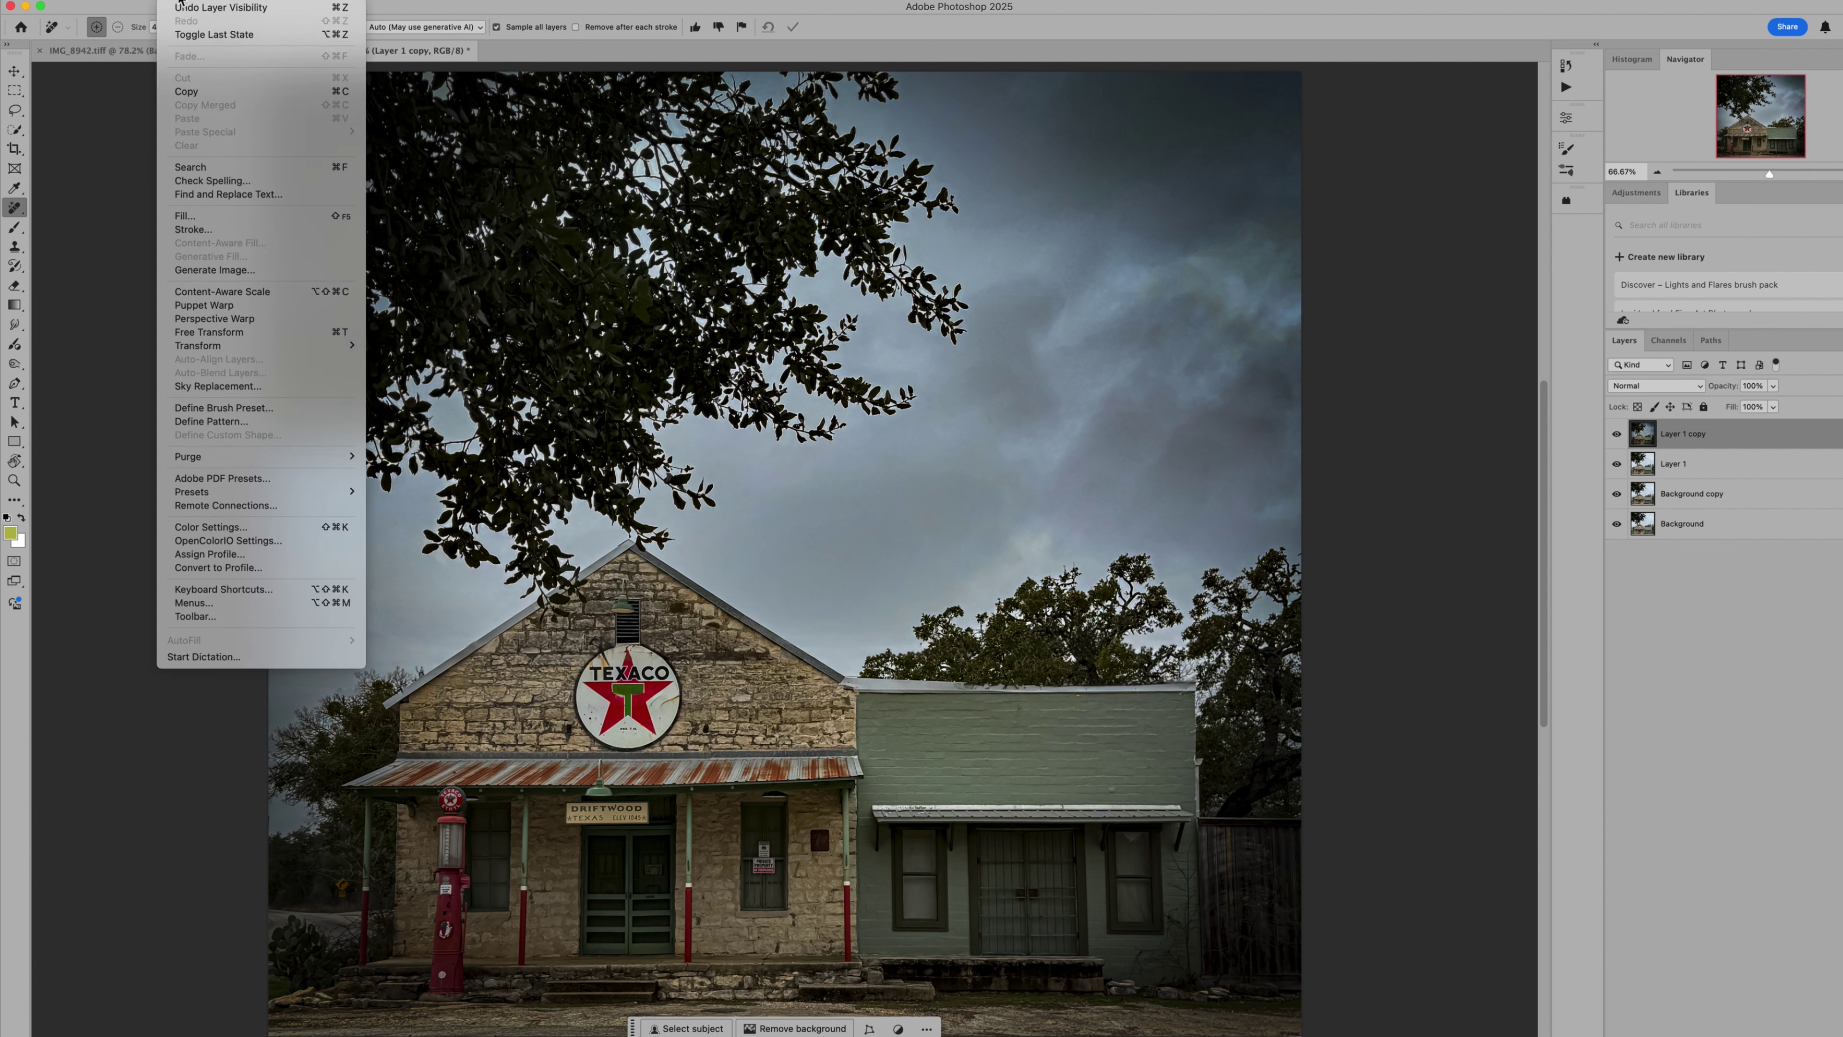
{"action": "left_click", "coordinate": [218, 387]}
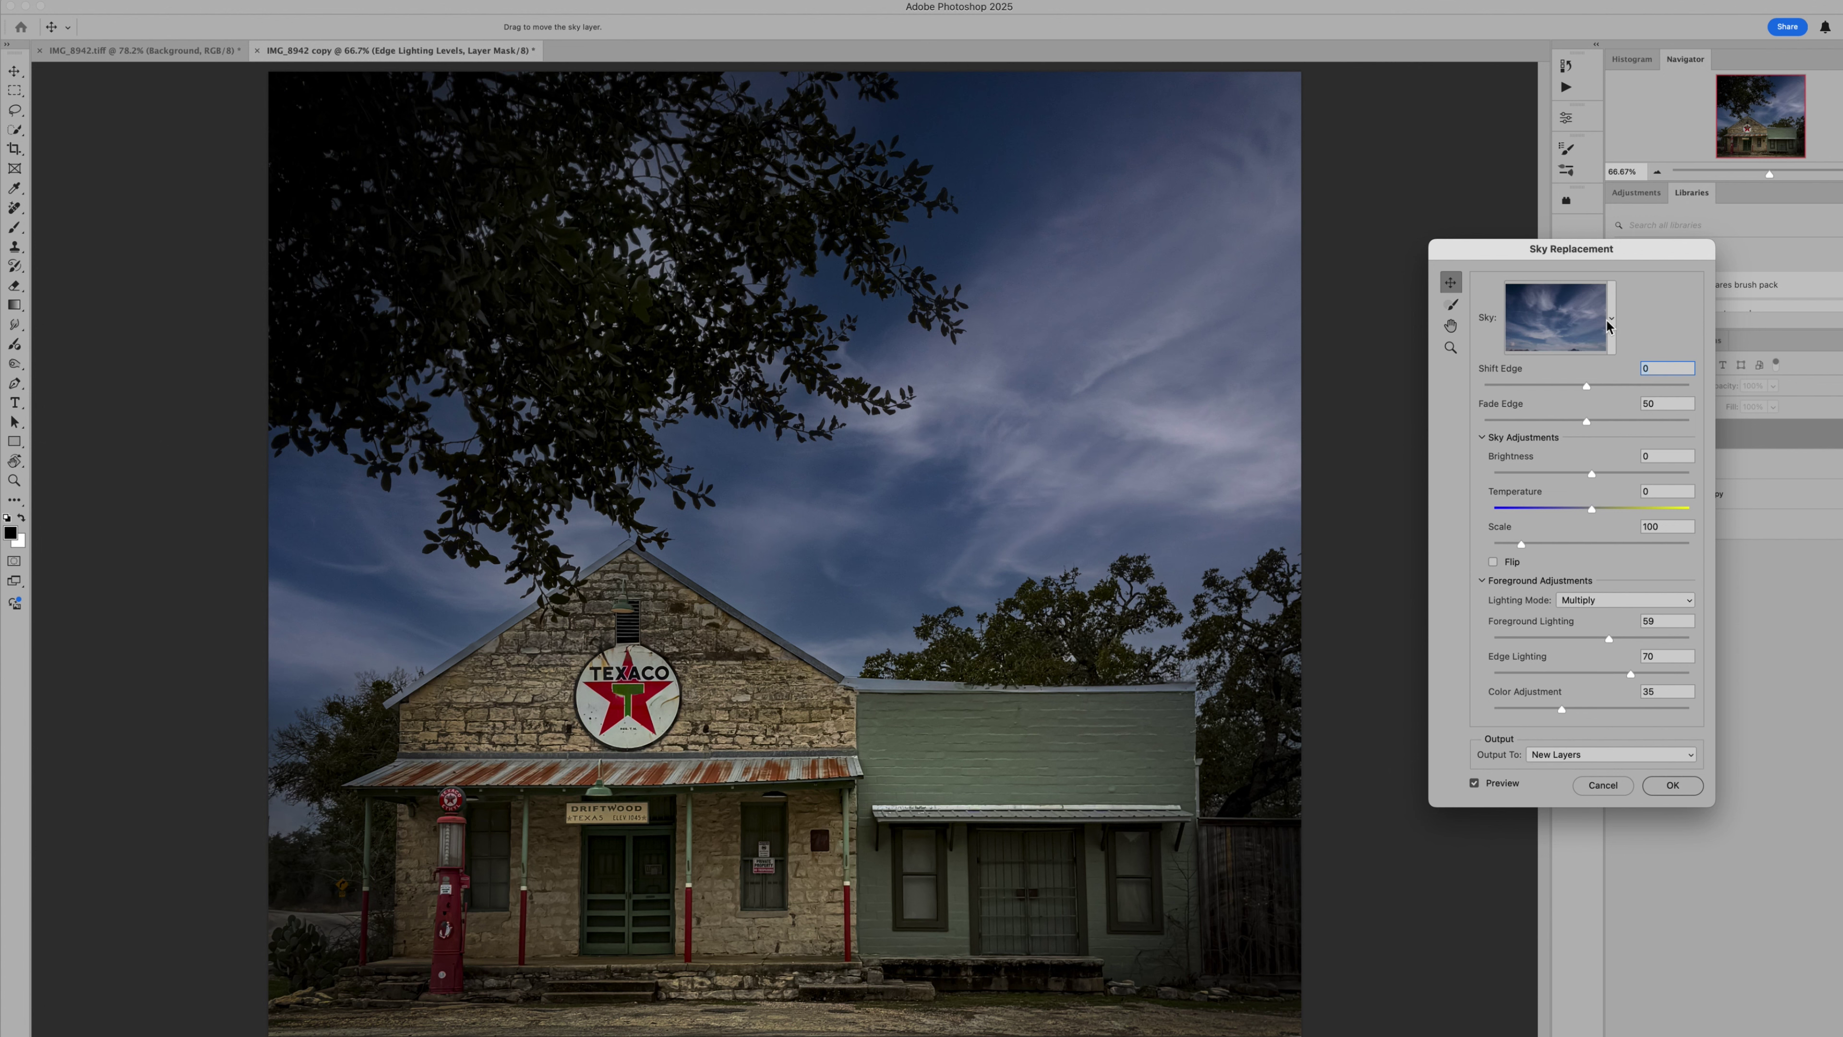
{"action": "left_click", "coordinate": [1610, 319]}
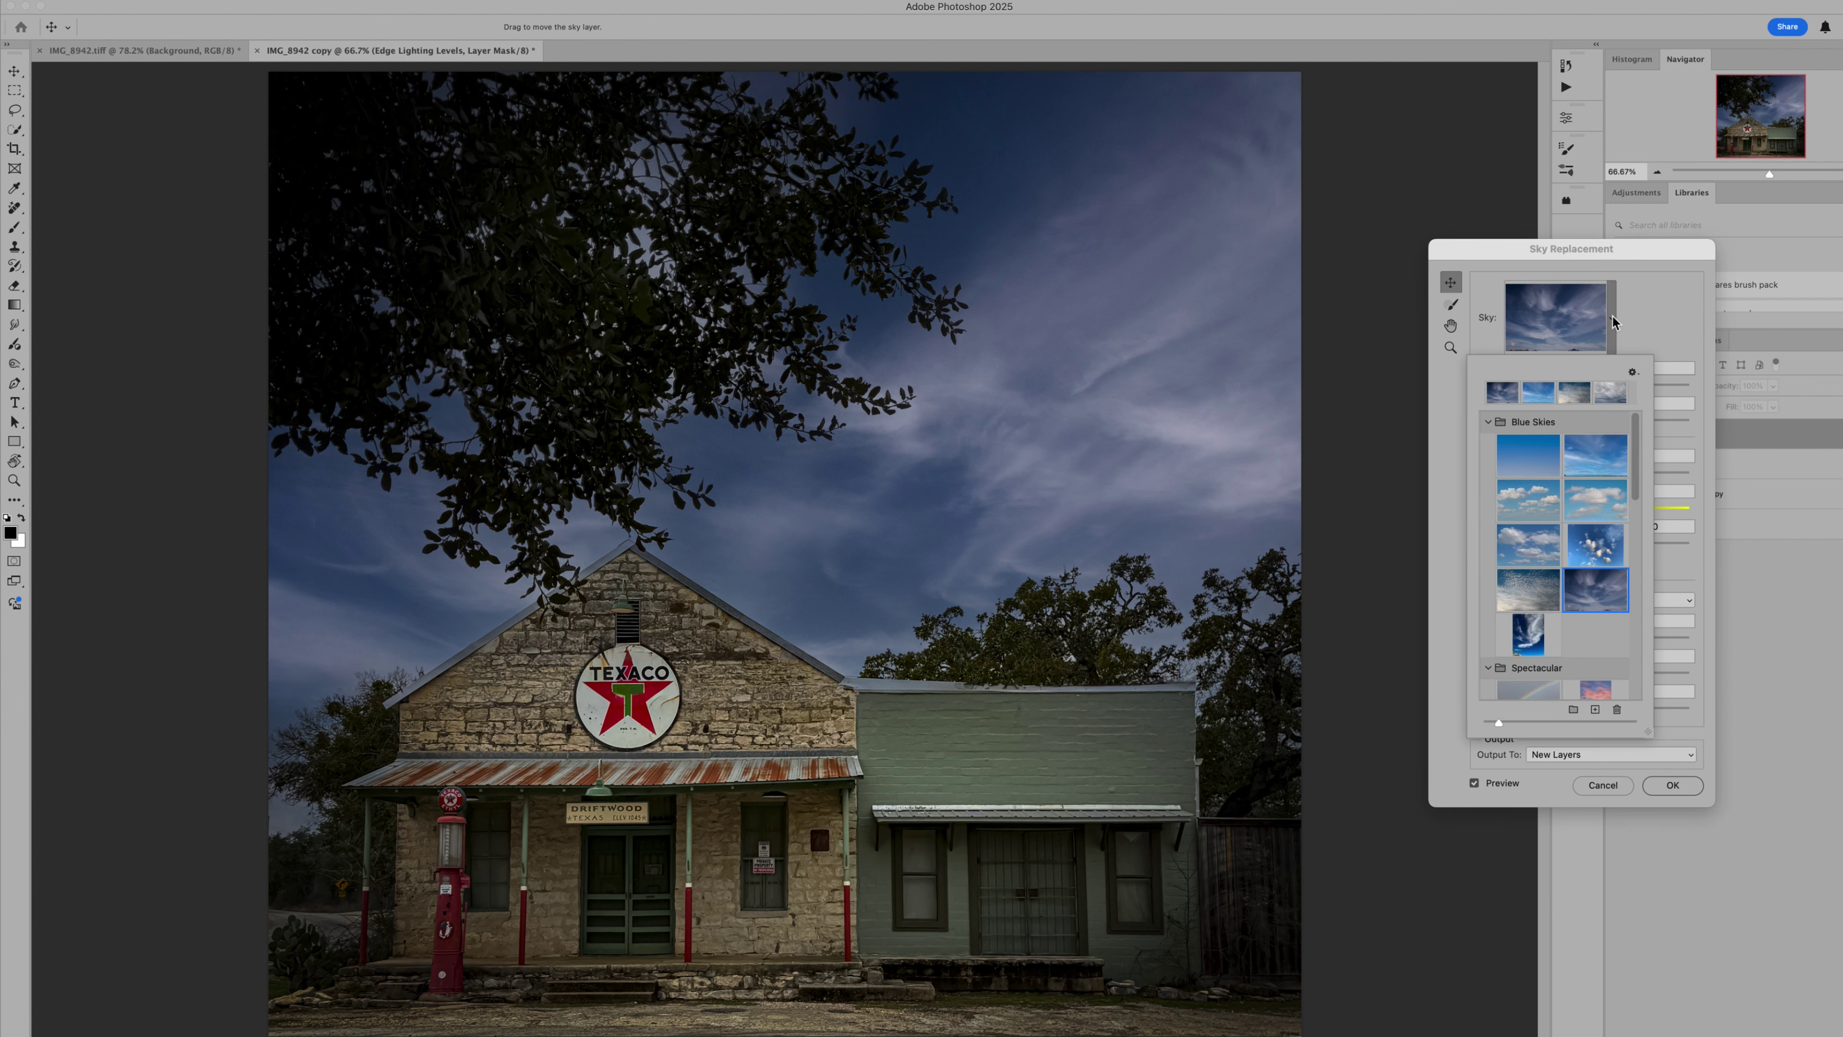
Look through the Blue Skies, Spectacular, Sunsets and Storms_Pack_1 sky presets for one that suits a night scene.
{"action": "scroll", "coordinate": [1585, 568], "scroll_direction": "down", "scroll_amount": 1}
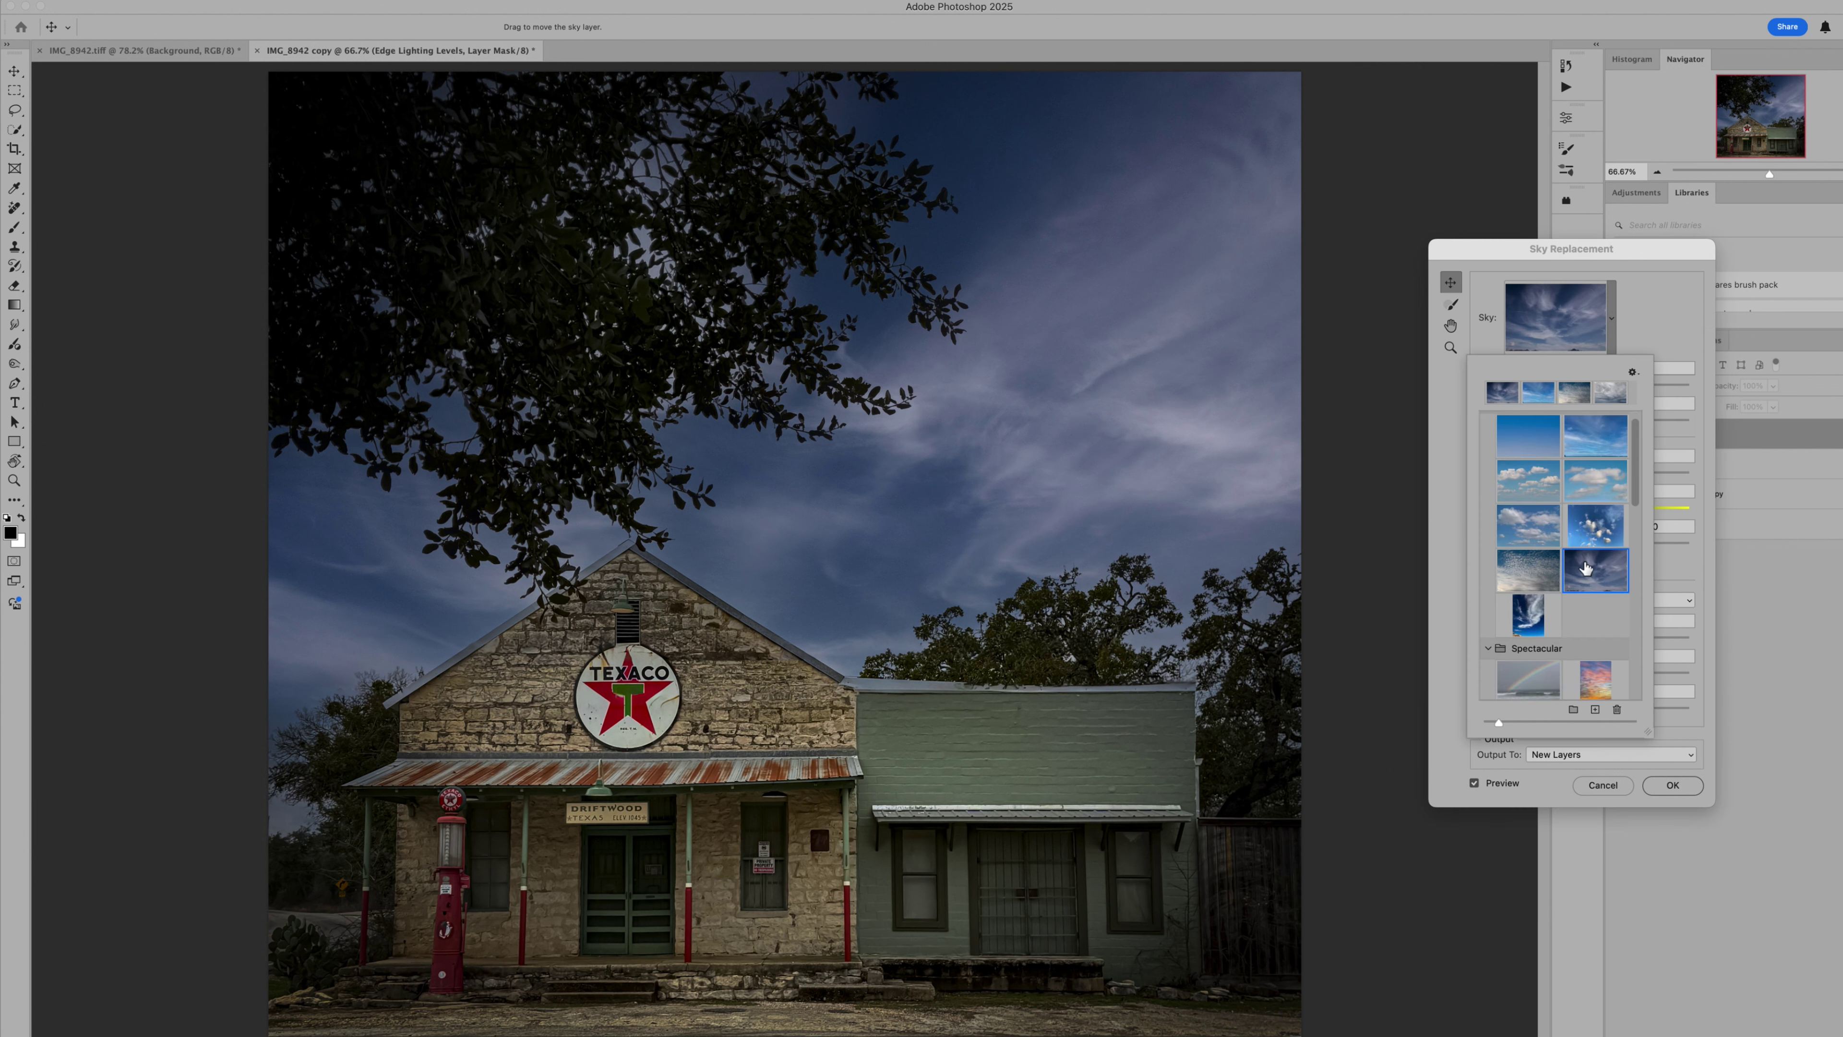
{"action": "scroll", "coordinate": [1585, 568], "scroll_direction": "down", "scroll_amount": 10}
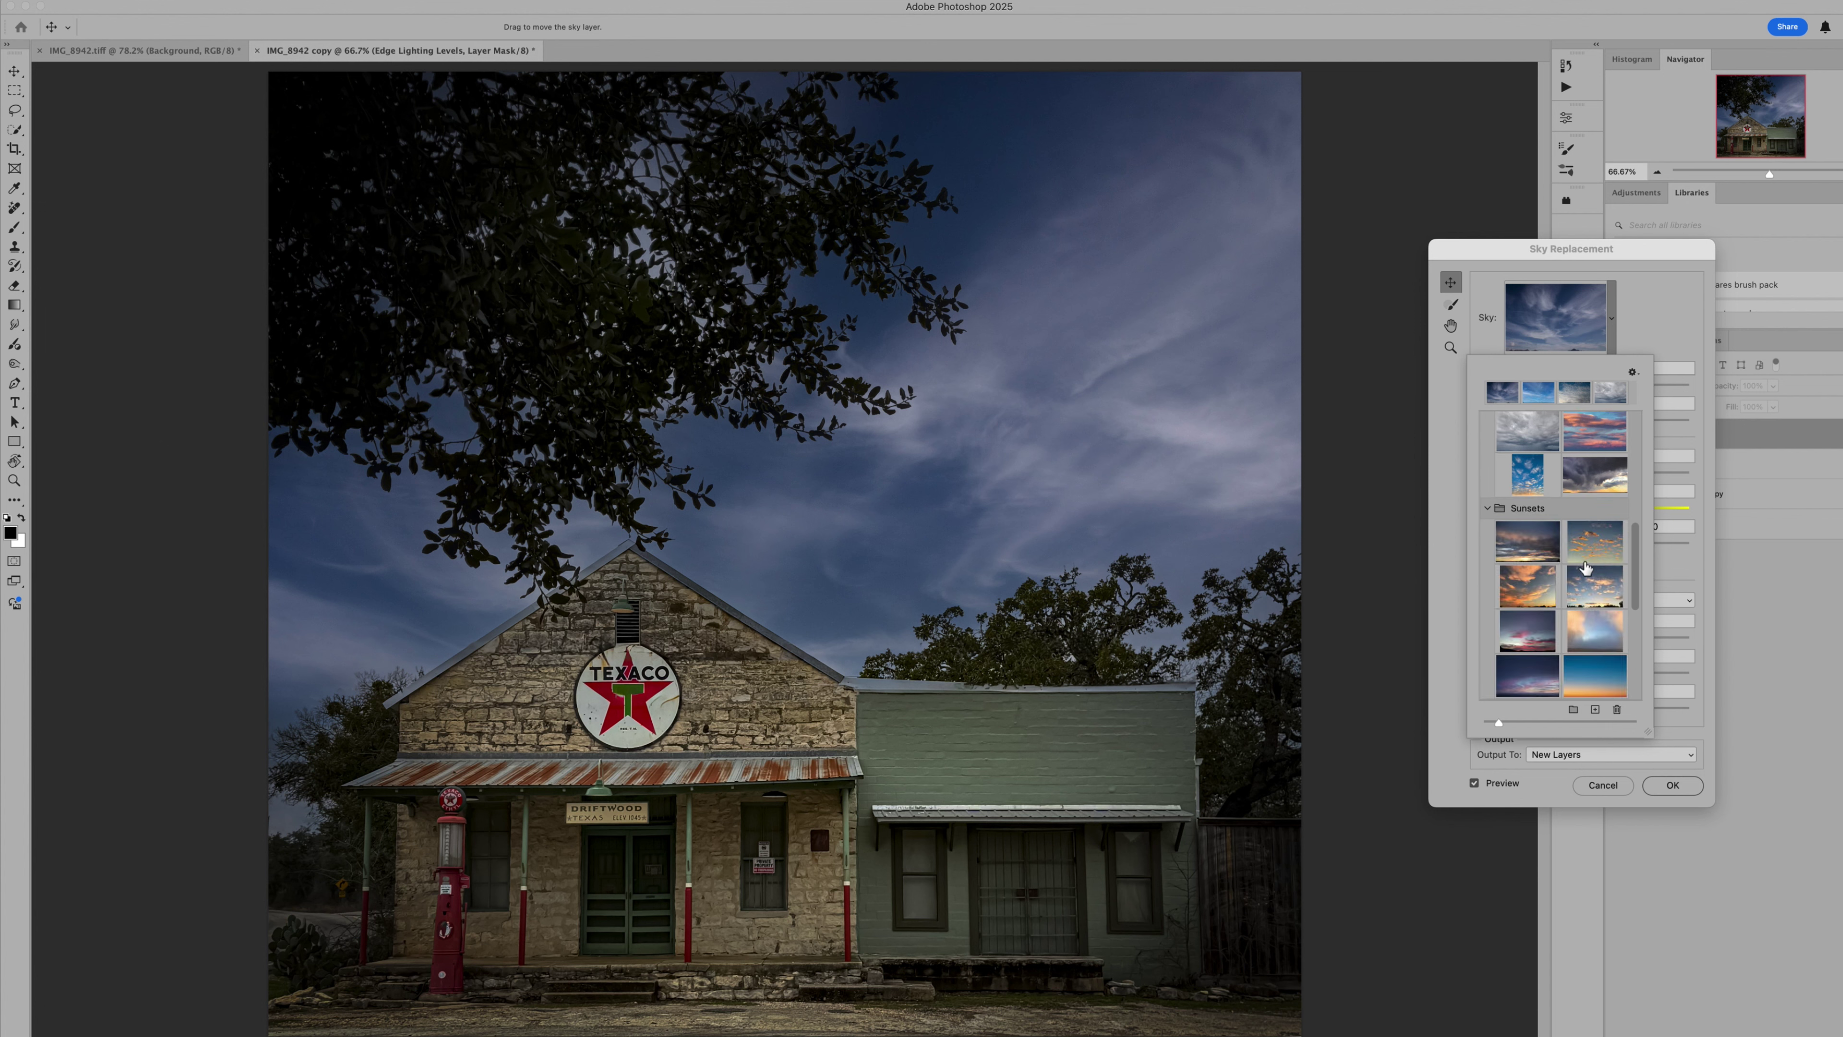
{"action": "scroll", "coordinate": [1585, 568], "scroll_direction": "down", "scroll_amount": 10}
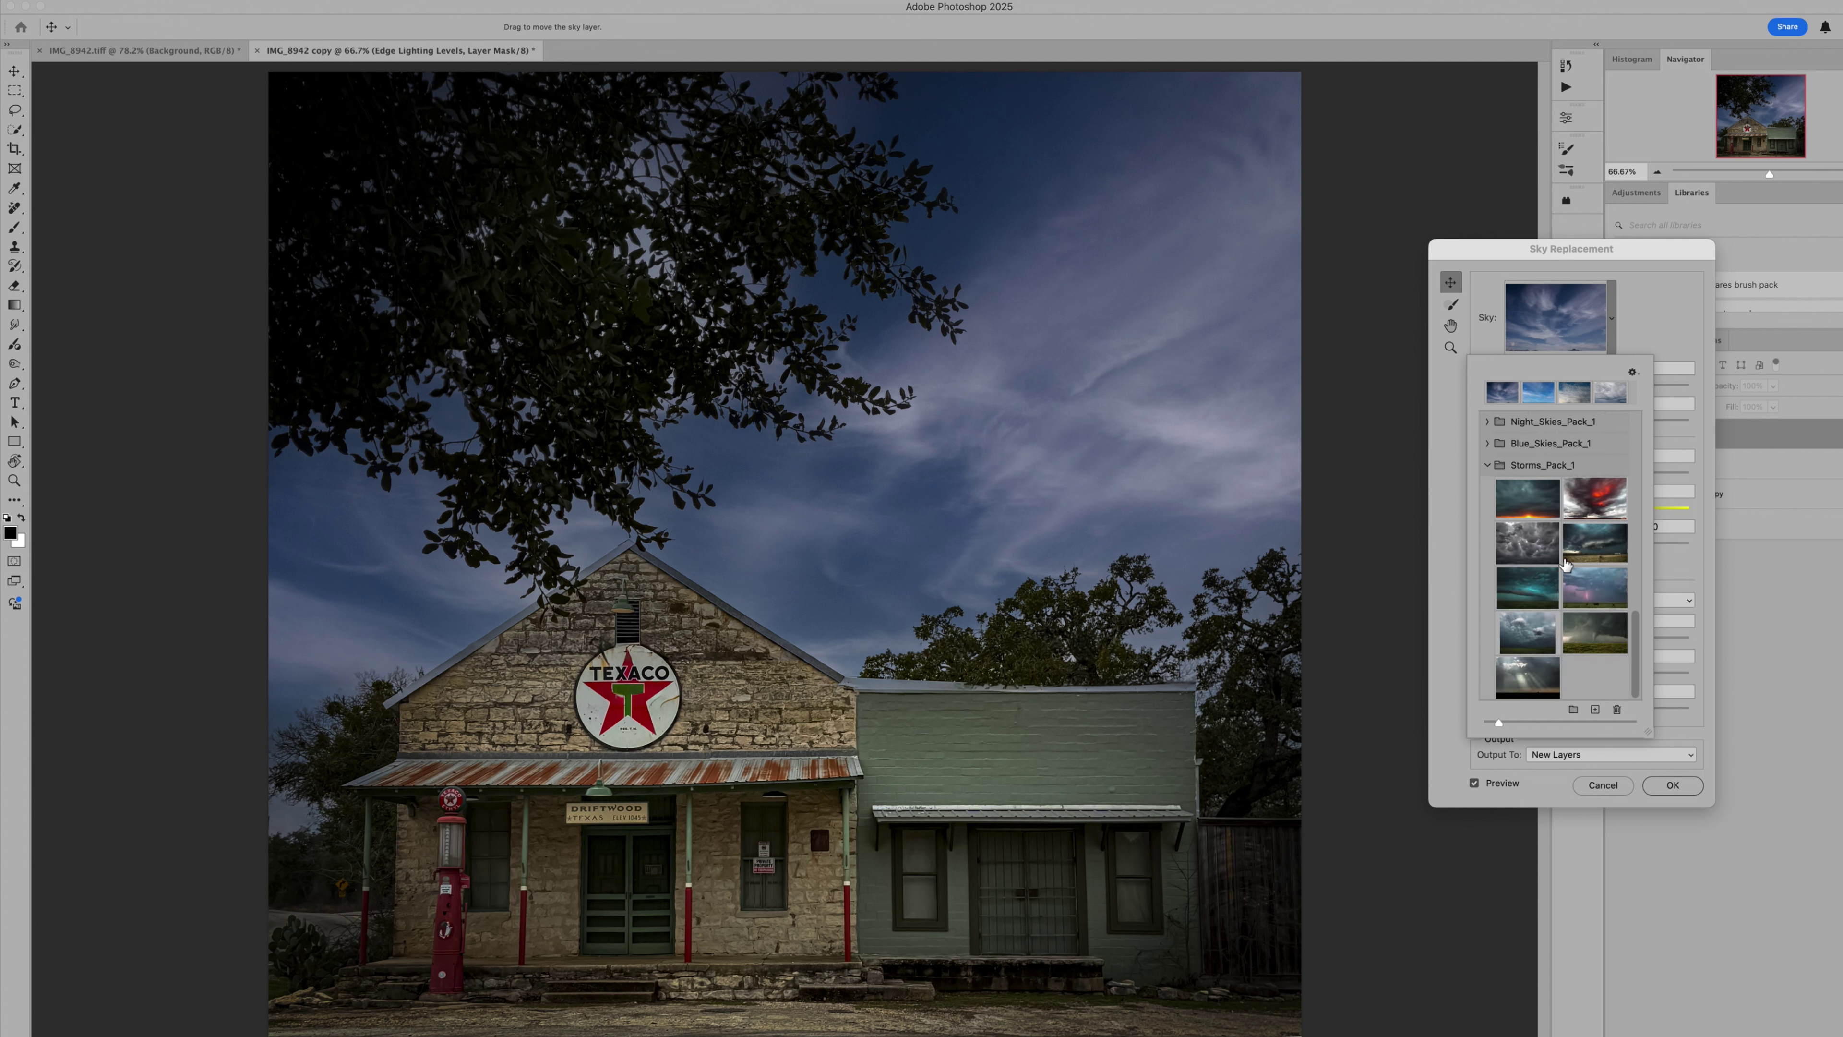
{"action": "scroll", "coordinate": [1566, 565], "scroll_direction": "up", "scroll_amount": 15}
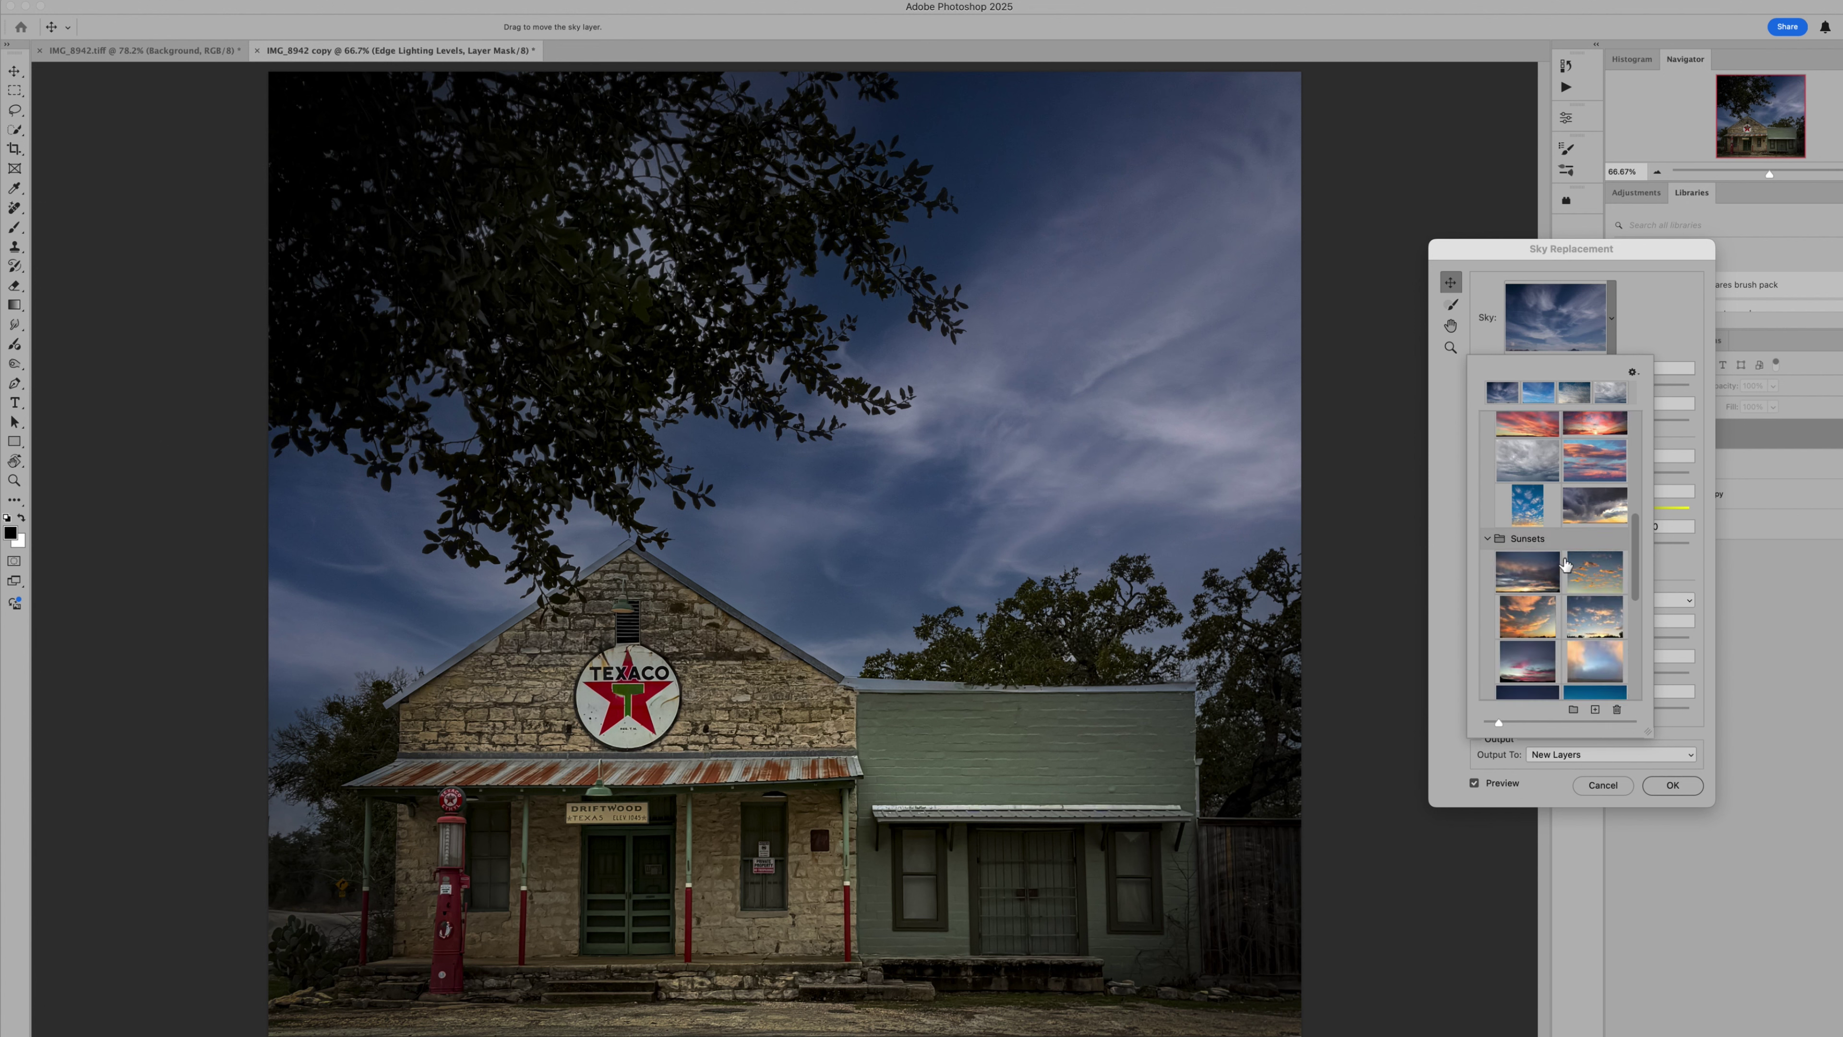
{"action": "scroll", "coordinate": [1566, 565], "scroll_direction": "up", "scroll_amount": 5}
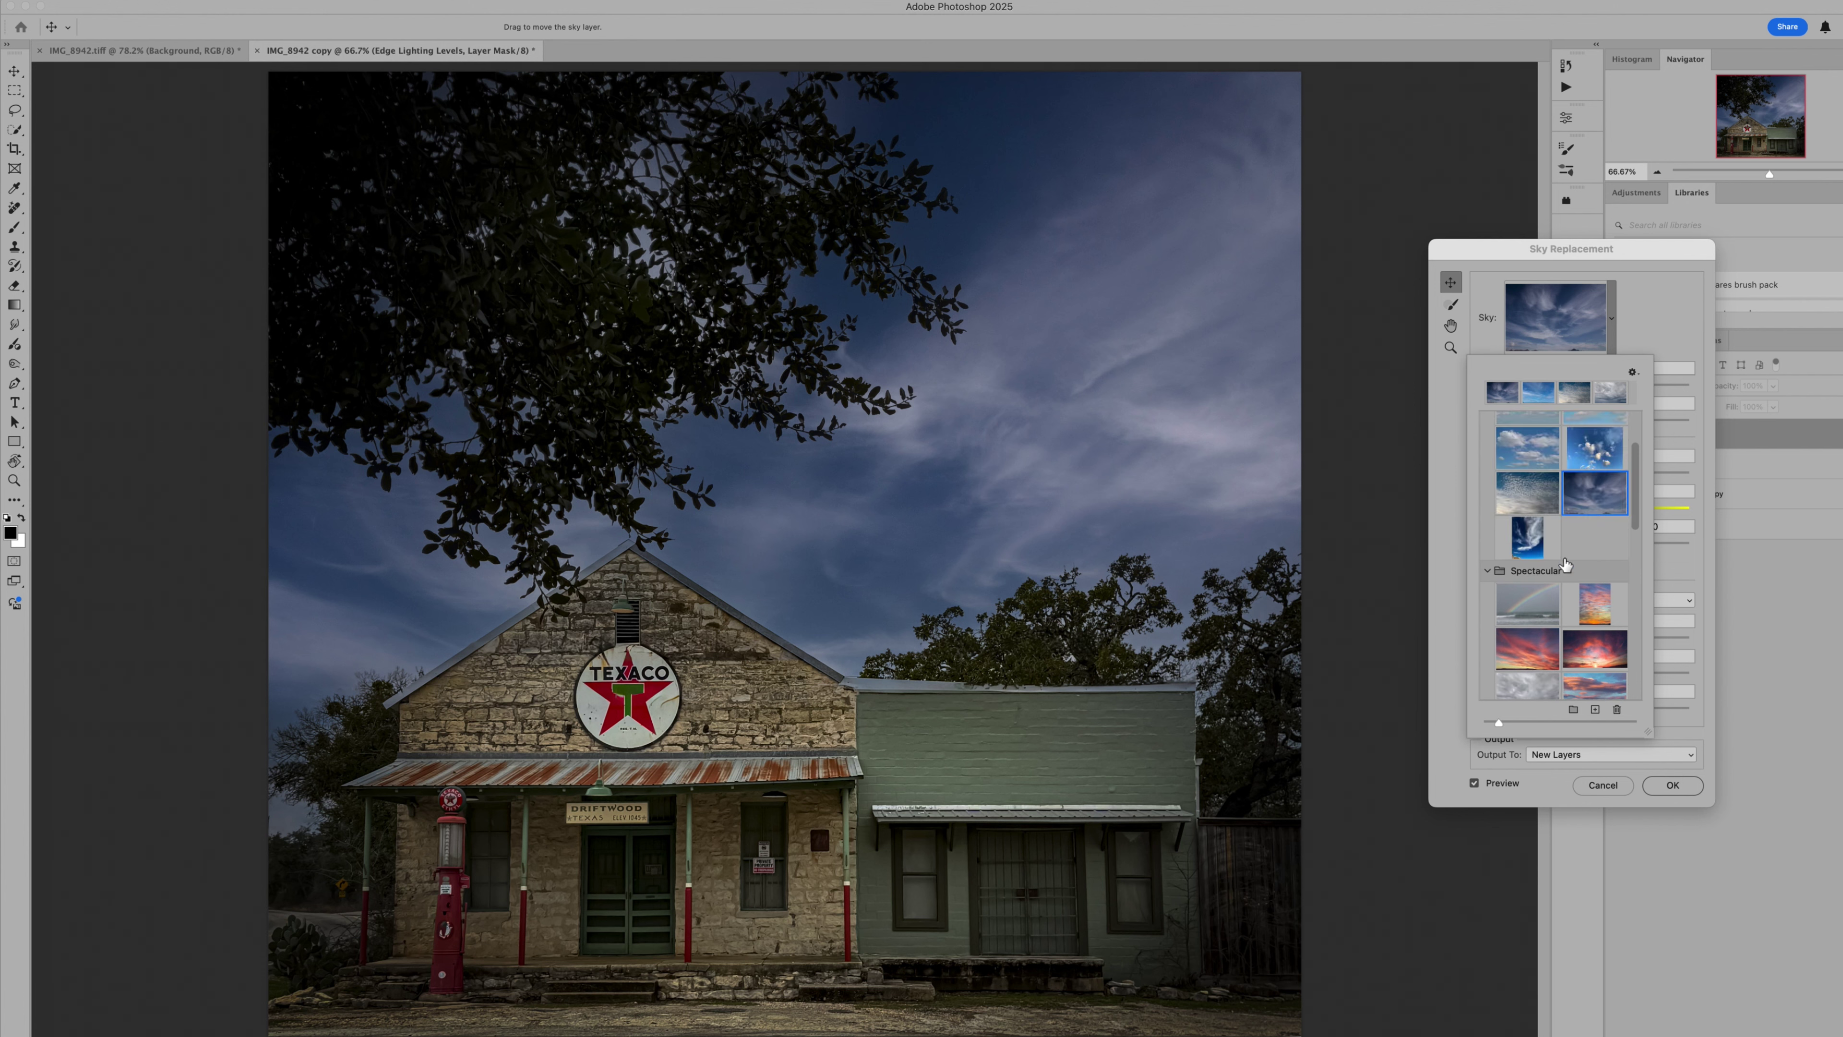
{"action": "scroll", "coordinate": [1563, 561], "scroll_direction": "up", "scroll_amount": 3}
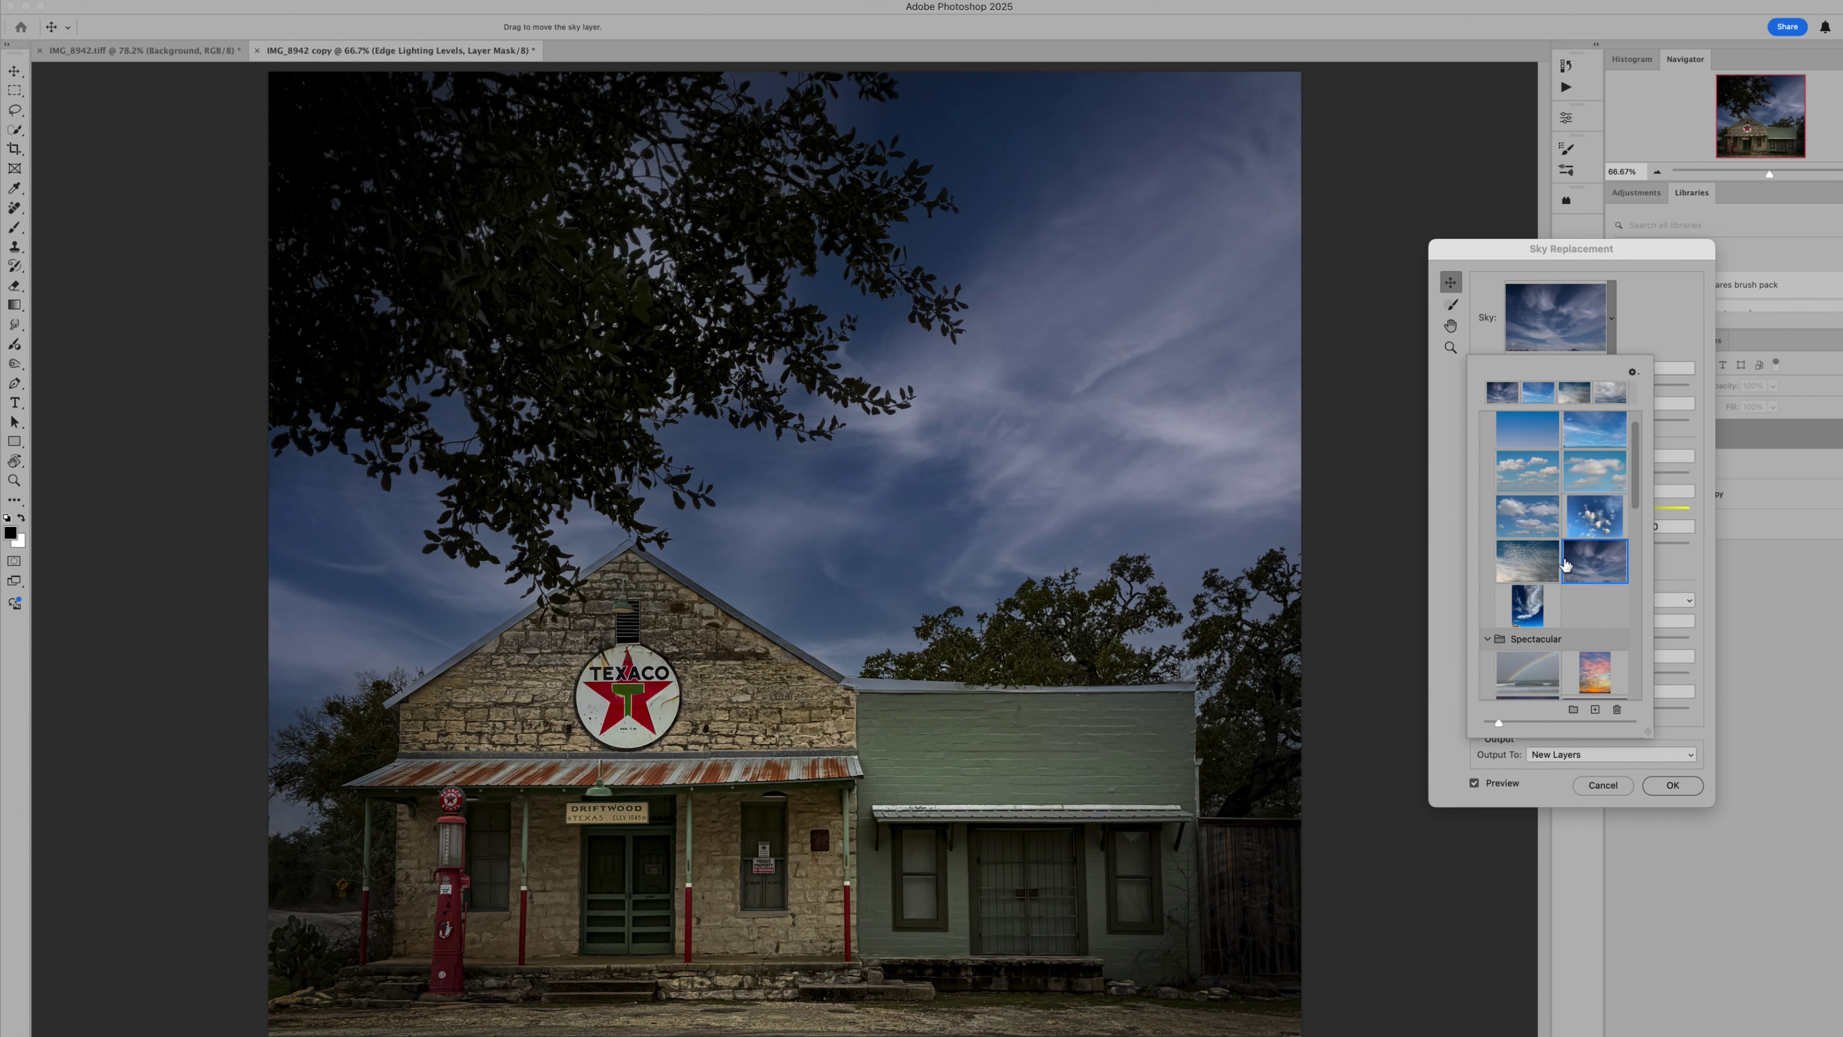
{"action": "scroll", "coordinate": [1566, 565], "scroll_direction": "down", "scroll_amount": 1}
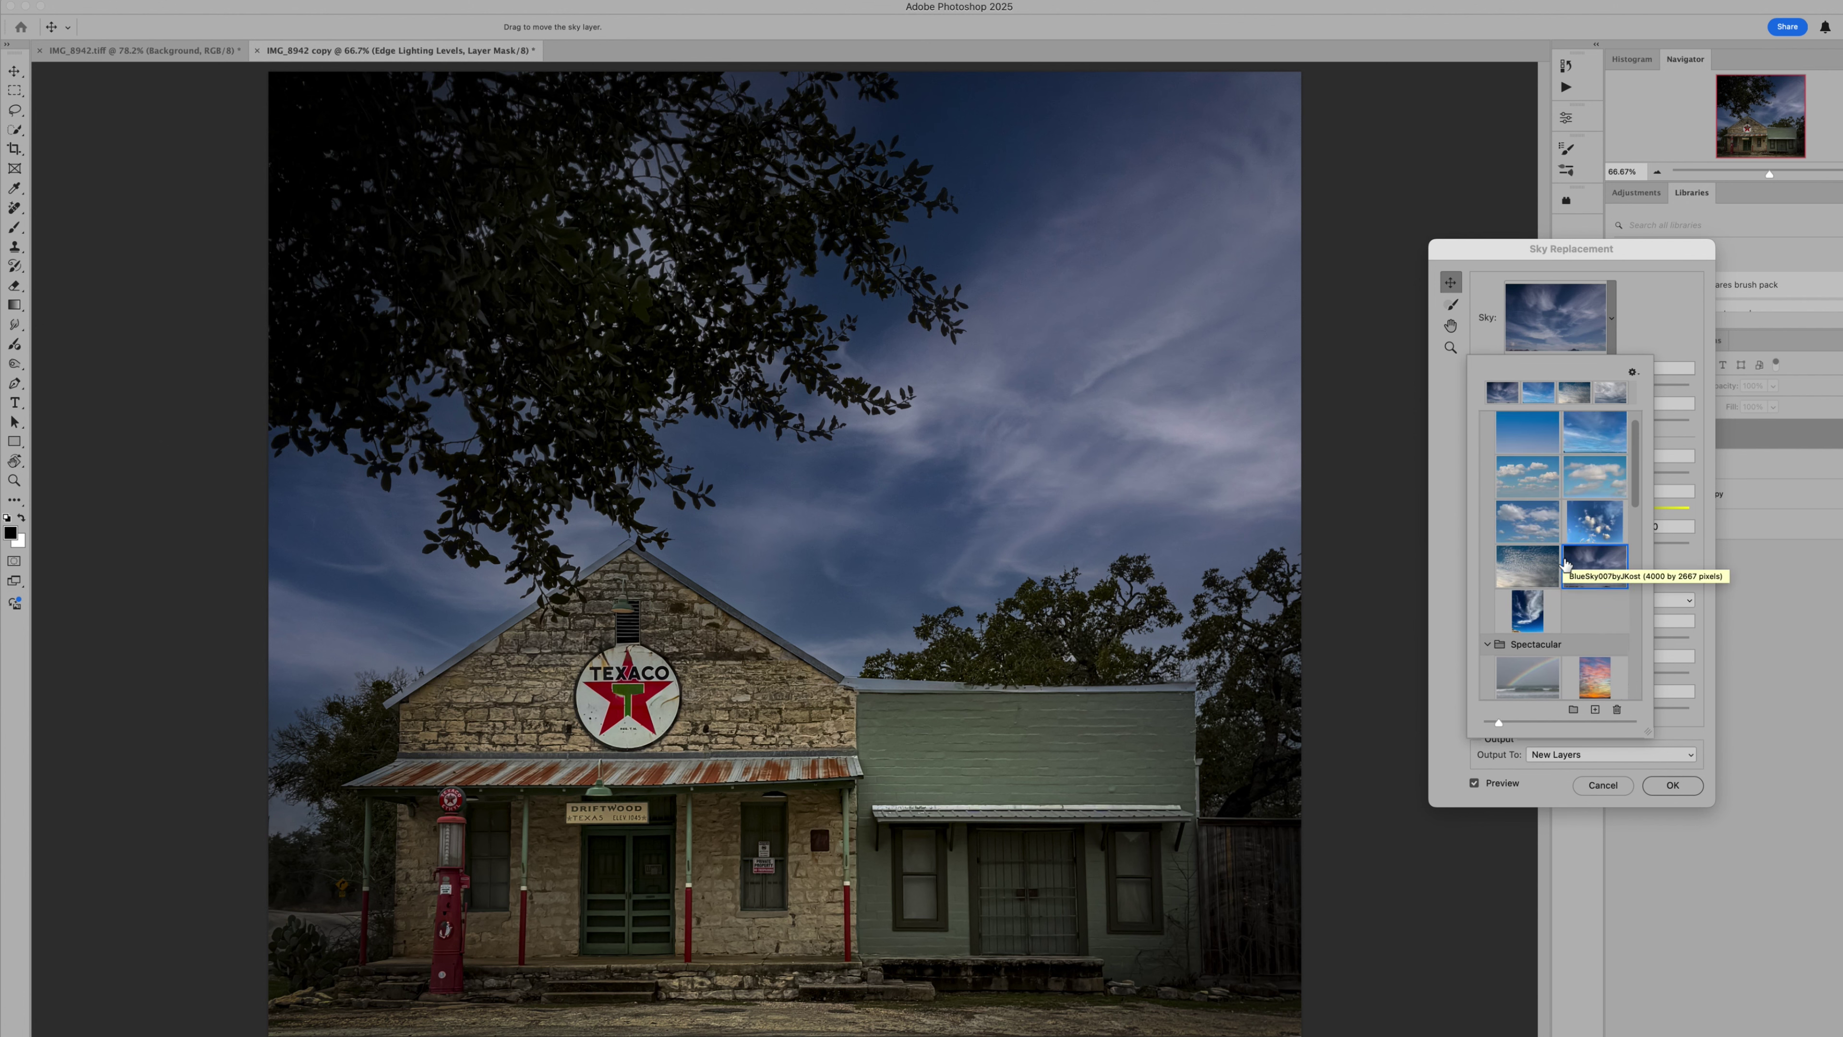
{"action": "scroll", "coordinate": [1565, 565], "scroll_direction": "down", "scroll_amount": 10}
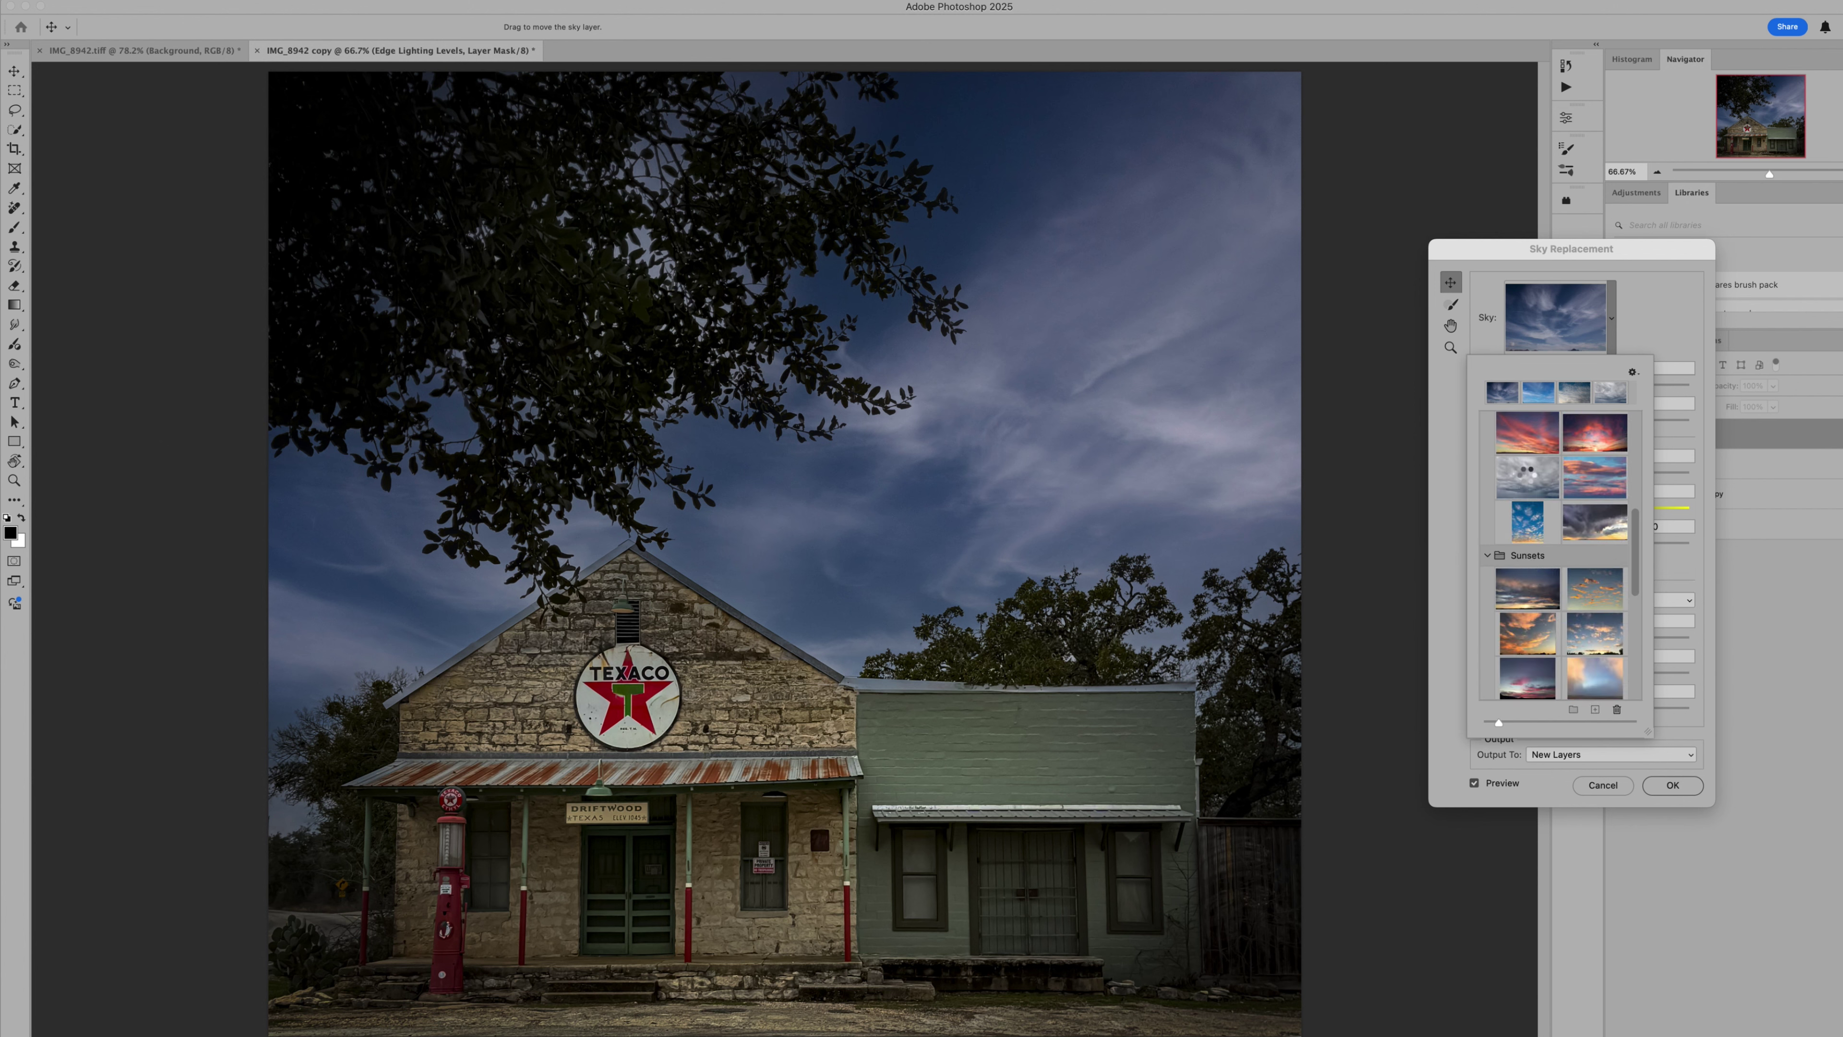
Try the grey overcast Spectacular sky, the orange-clouded sunset and the dark cloudy sunset as replacement skies.
{"action": "left_click", "coordinate": [1527, 479]}
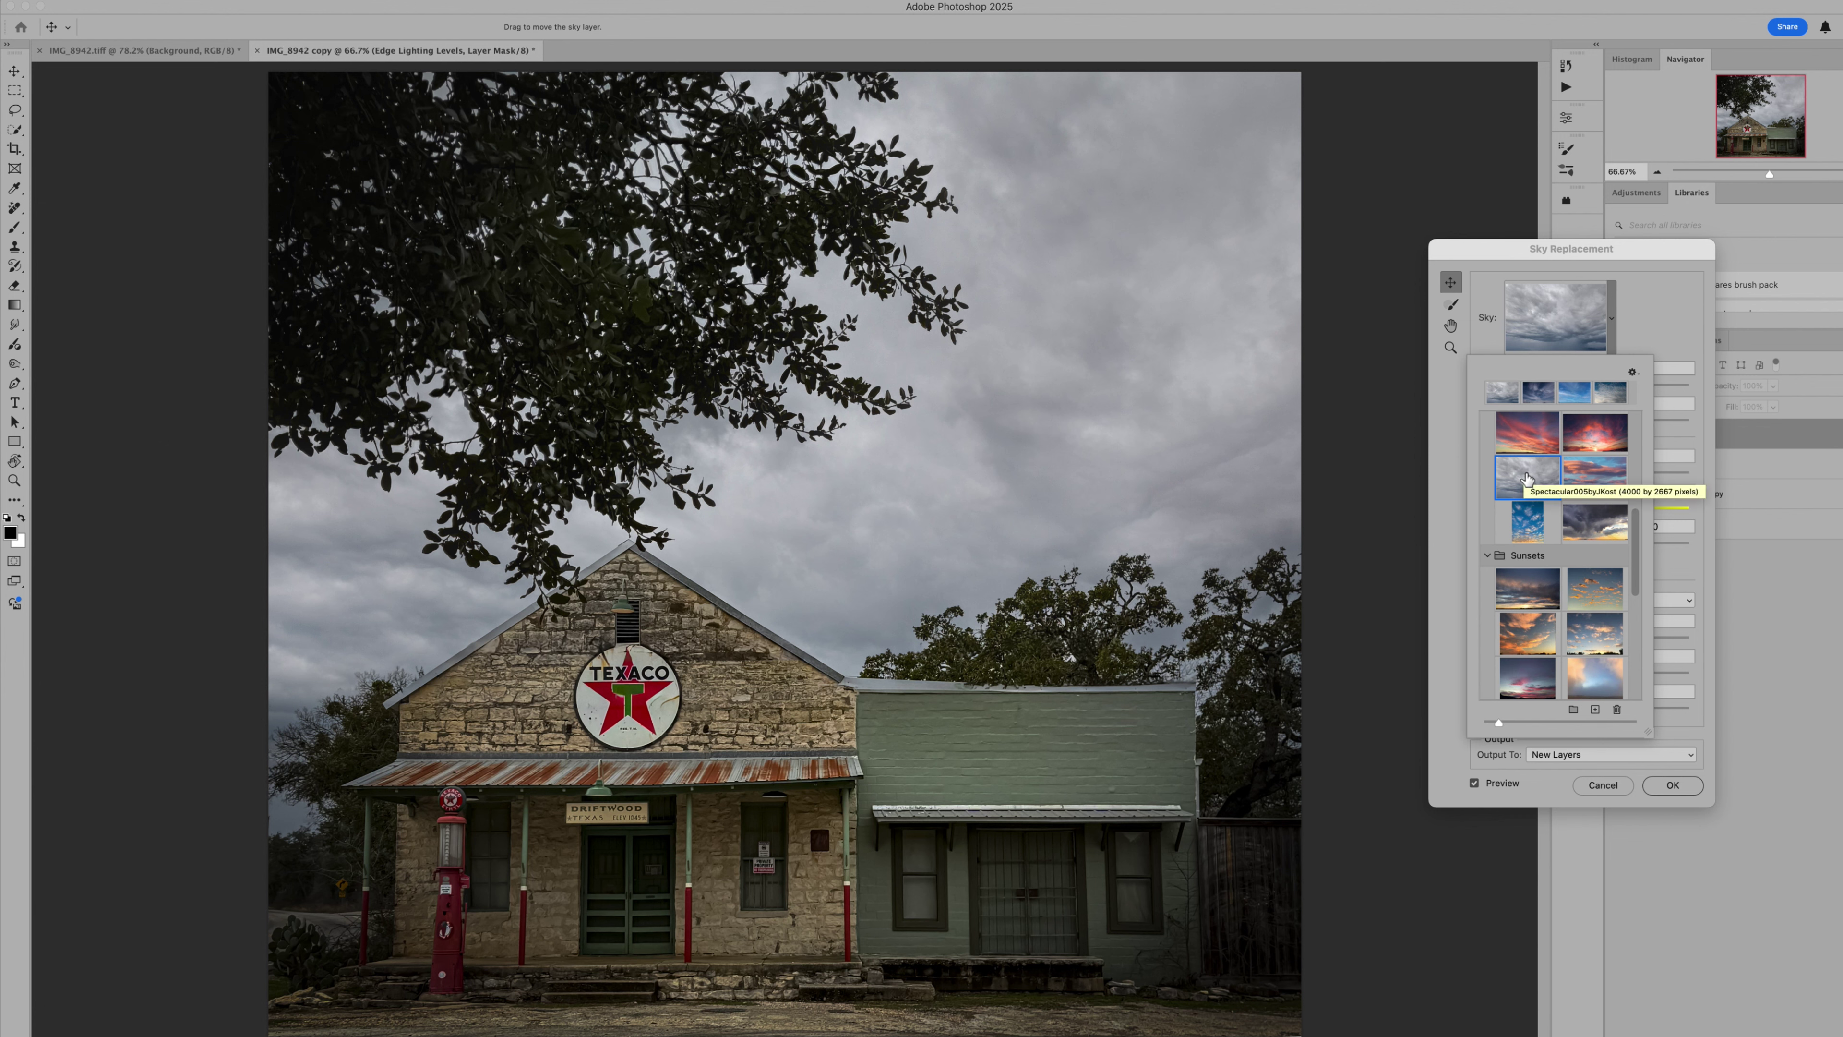
{"action": "left_click", "coordinate": [1602, 593]}
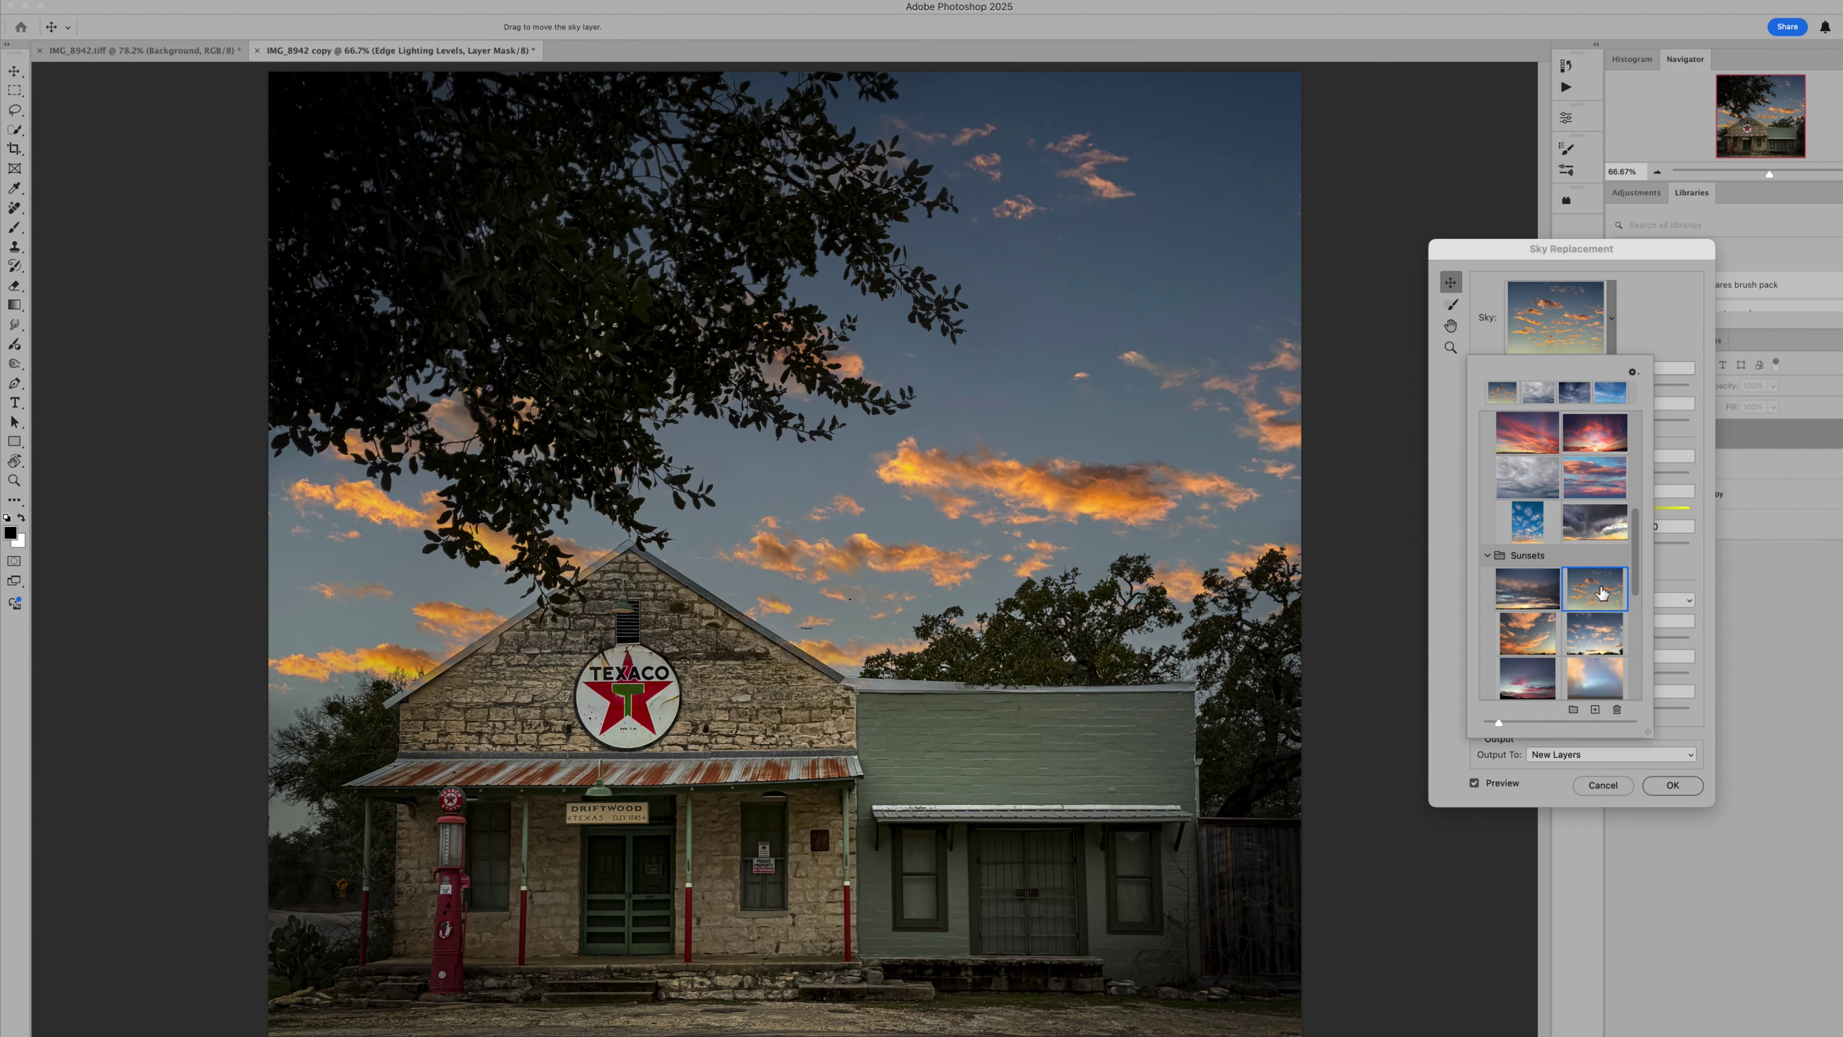
{"action": "left_click", "coordinate": [1537, 599]}
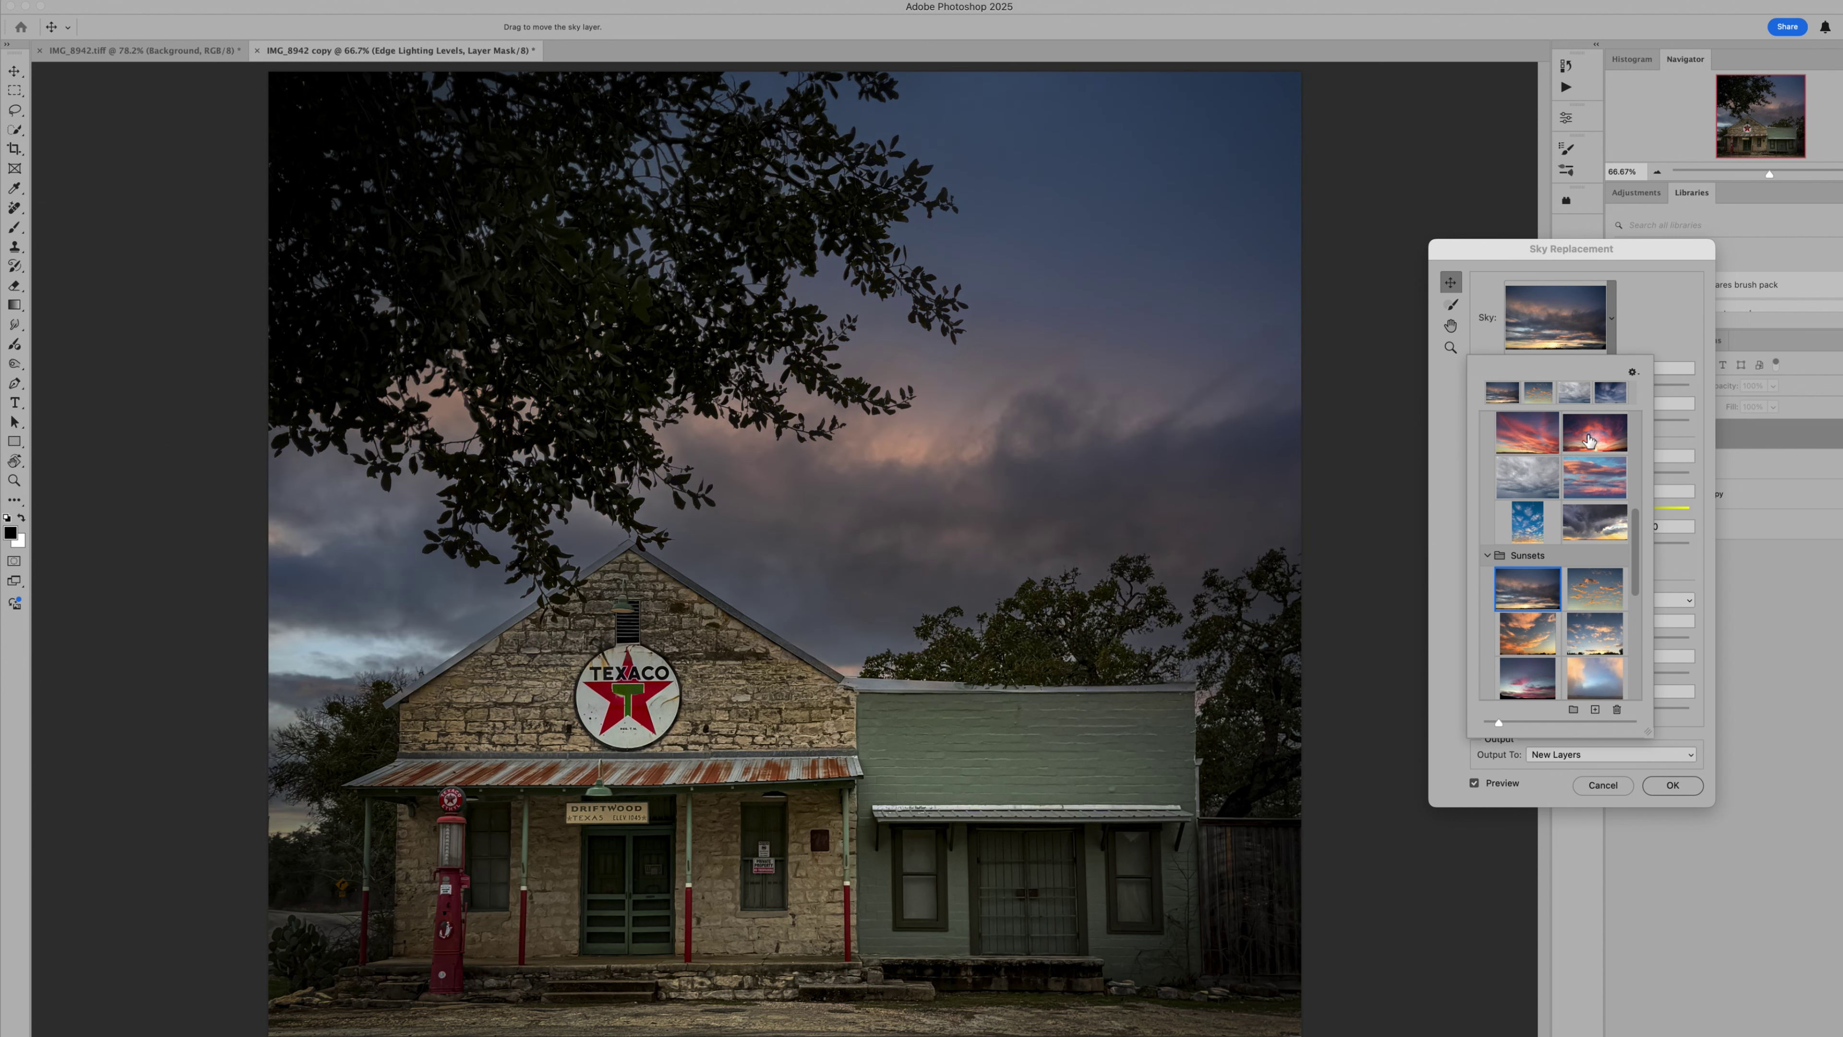
Choose the dark blue sky with wispy clouds and apply the sky replacement as new layers.
{"action": "left_click", "coordinate": [1610, 392]}
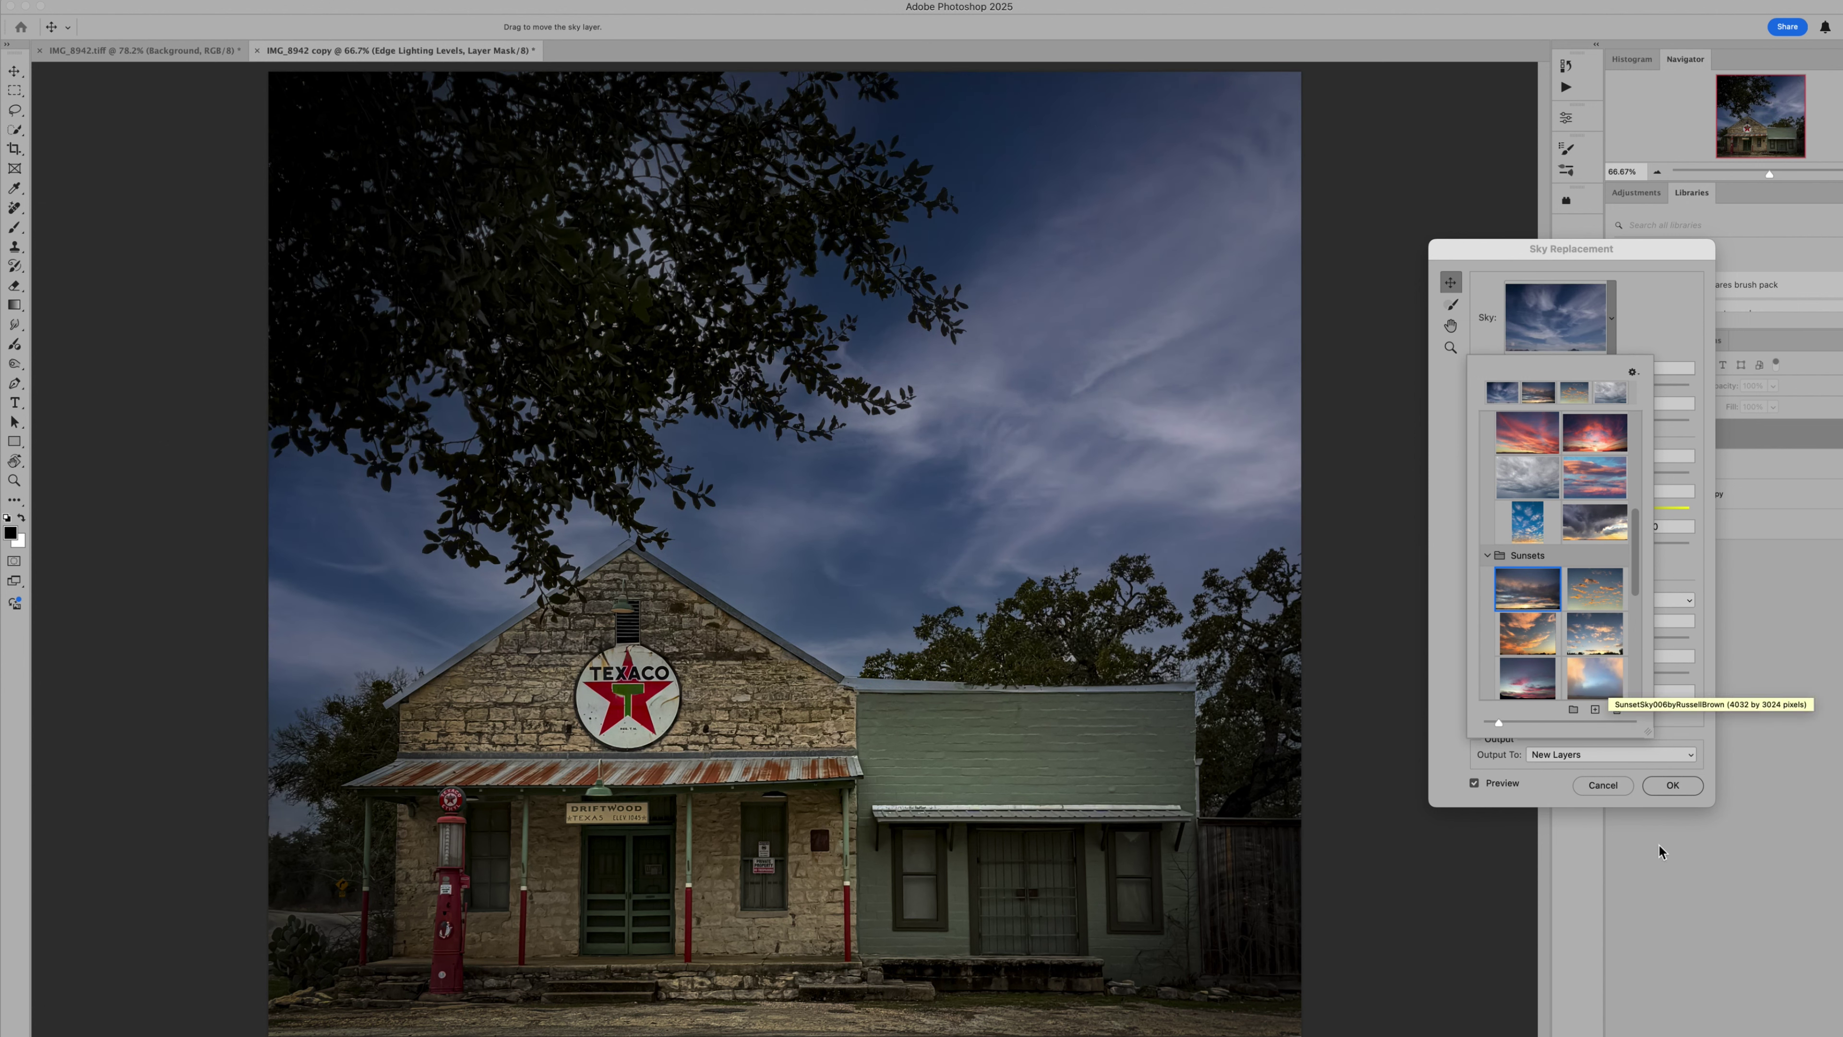
{"action": "left_click", "coordinate": [1667, 787]}
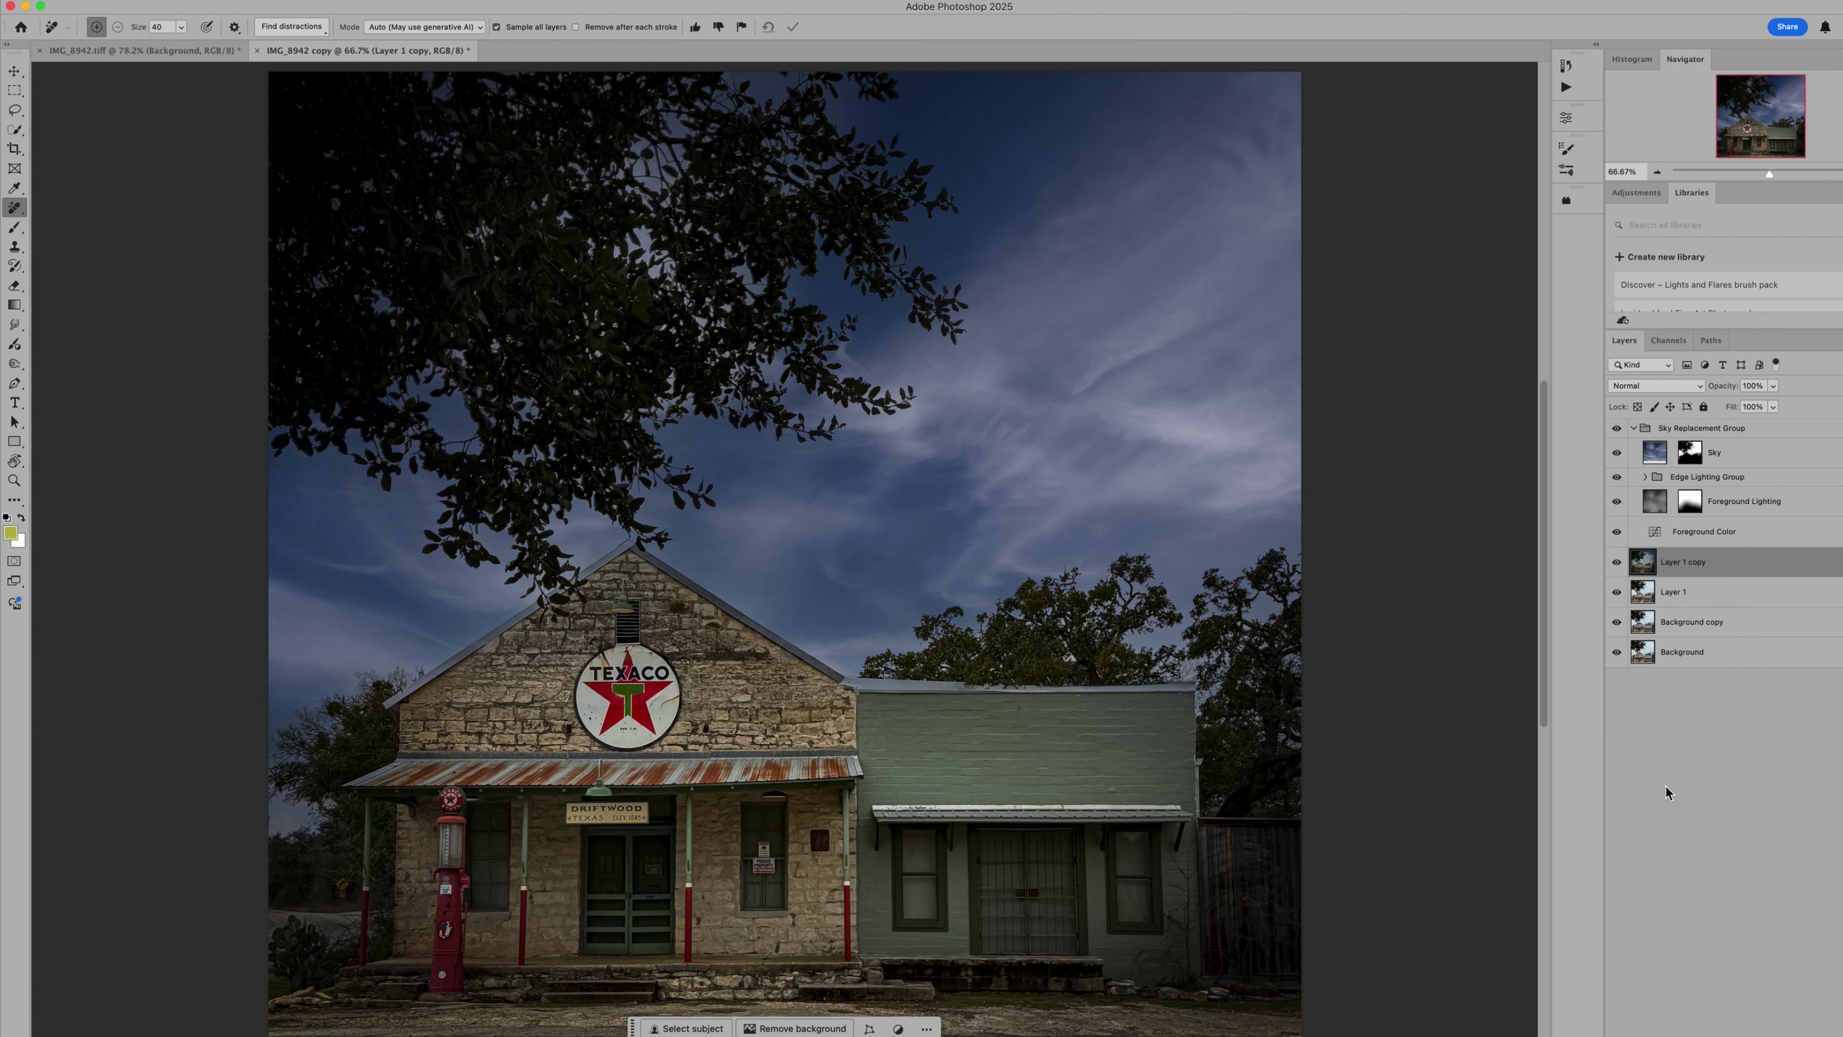
Lower the opacity of the whole Sky Replacement Group to 72%.
{"action": "left_click", "coordinate": [1773, 386]}
{"action": "mouse_move", "coordinate": [1776, 409]}
{"action": "left_mouse_down"}
{"action": "mouse_move", "coordinate": [1743, 411]}
{"action": "mouse_move", "coordinate": [1768, 409]}
{"action": "left_mouse_up"}
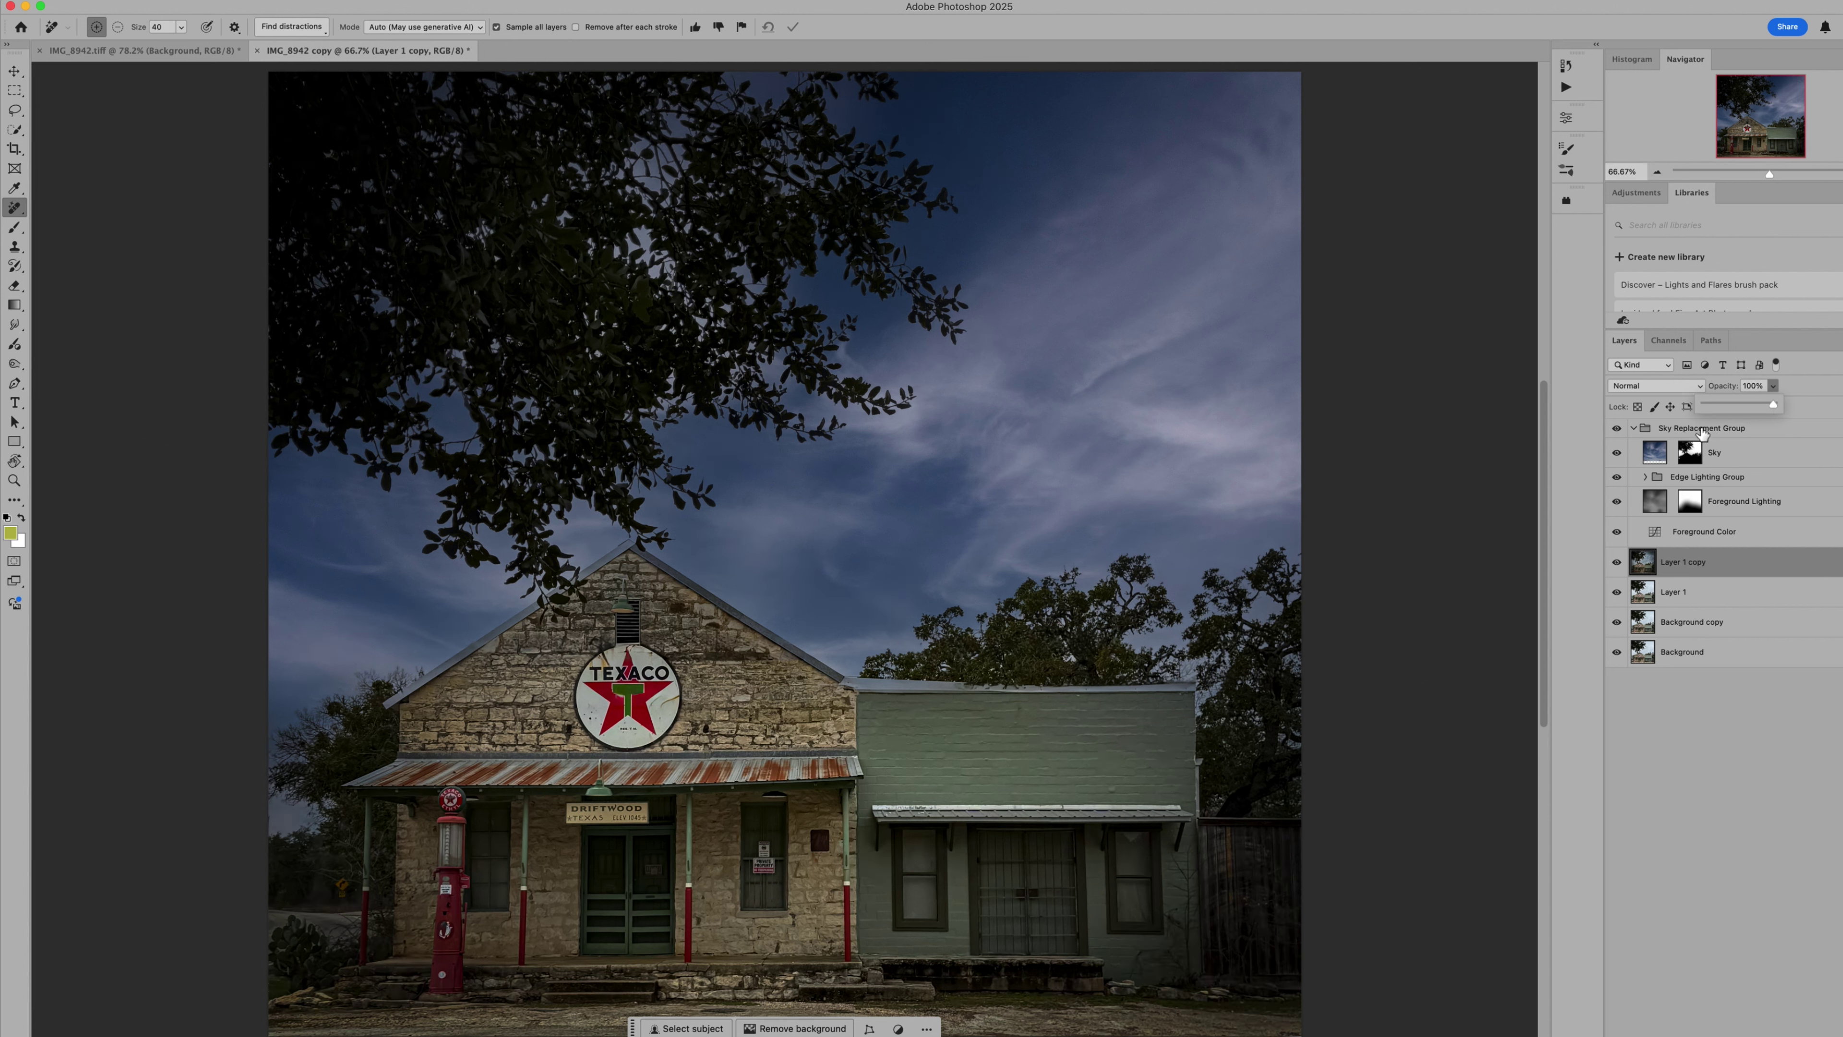
{"action": "left_click", "coordinate": [1702, 430]}
{"action": "left_click", "coordinate": [1772, 386]}
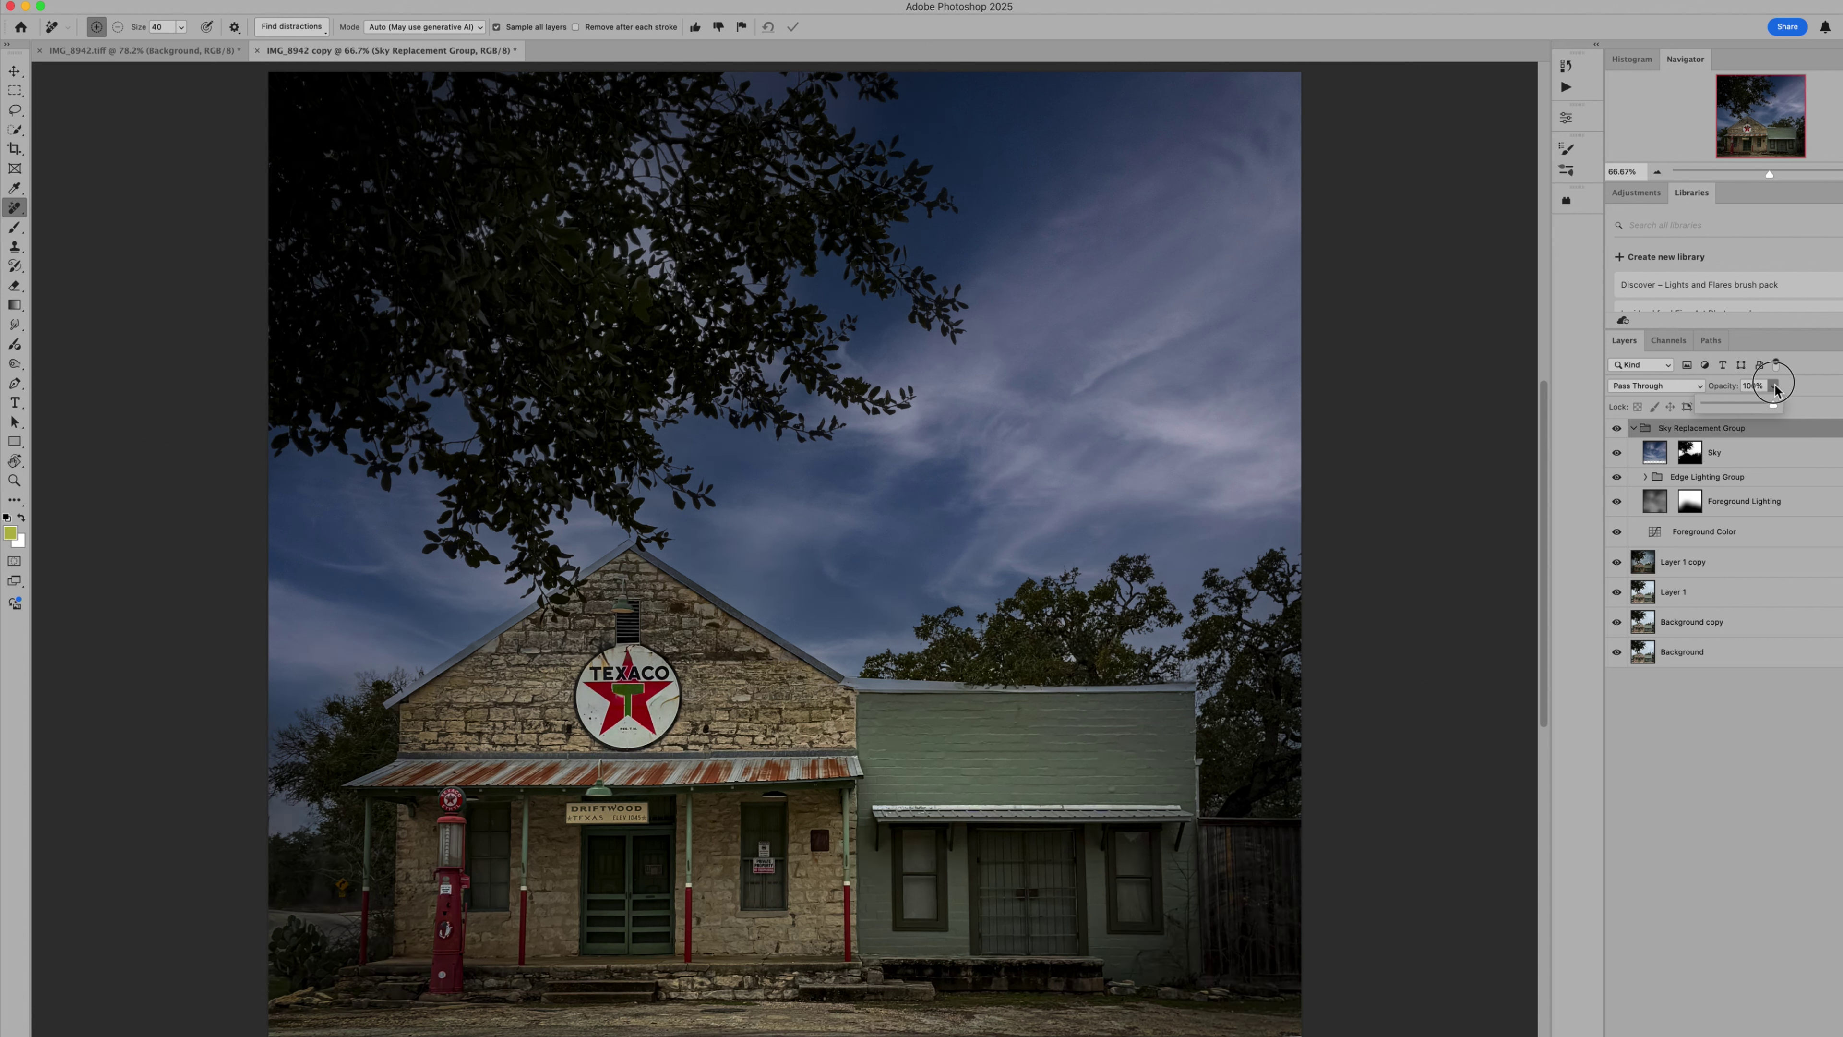
{"action": "left_click_drag", "start_coordinate": [1775, 405], "coordinate": [1756, 408]}
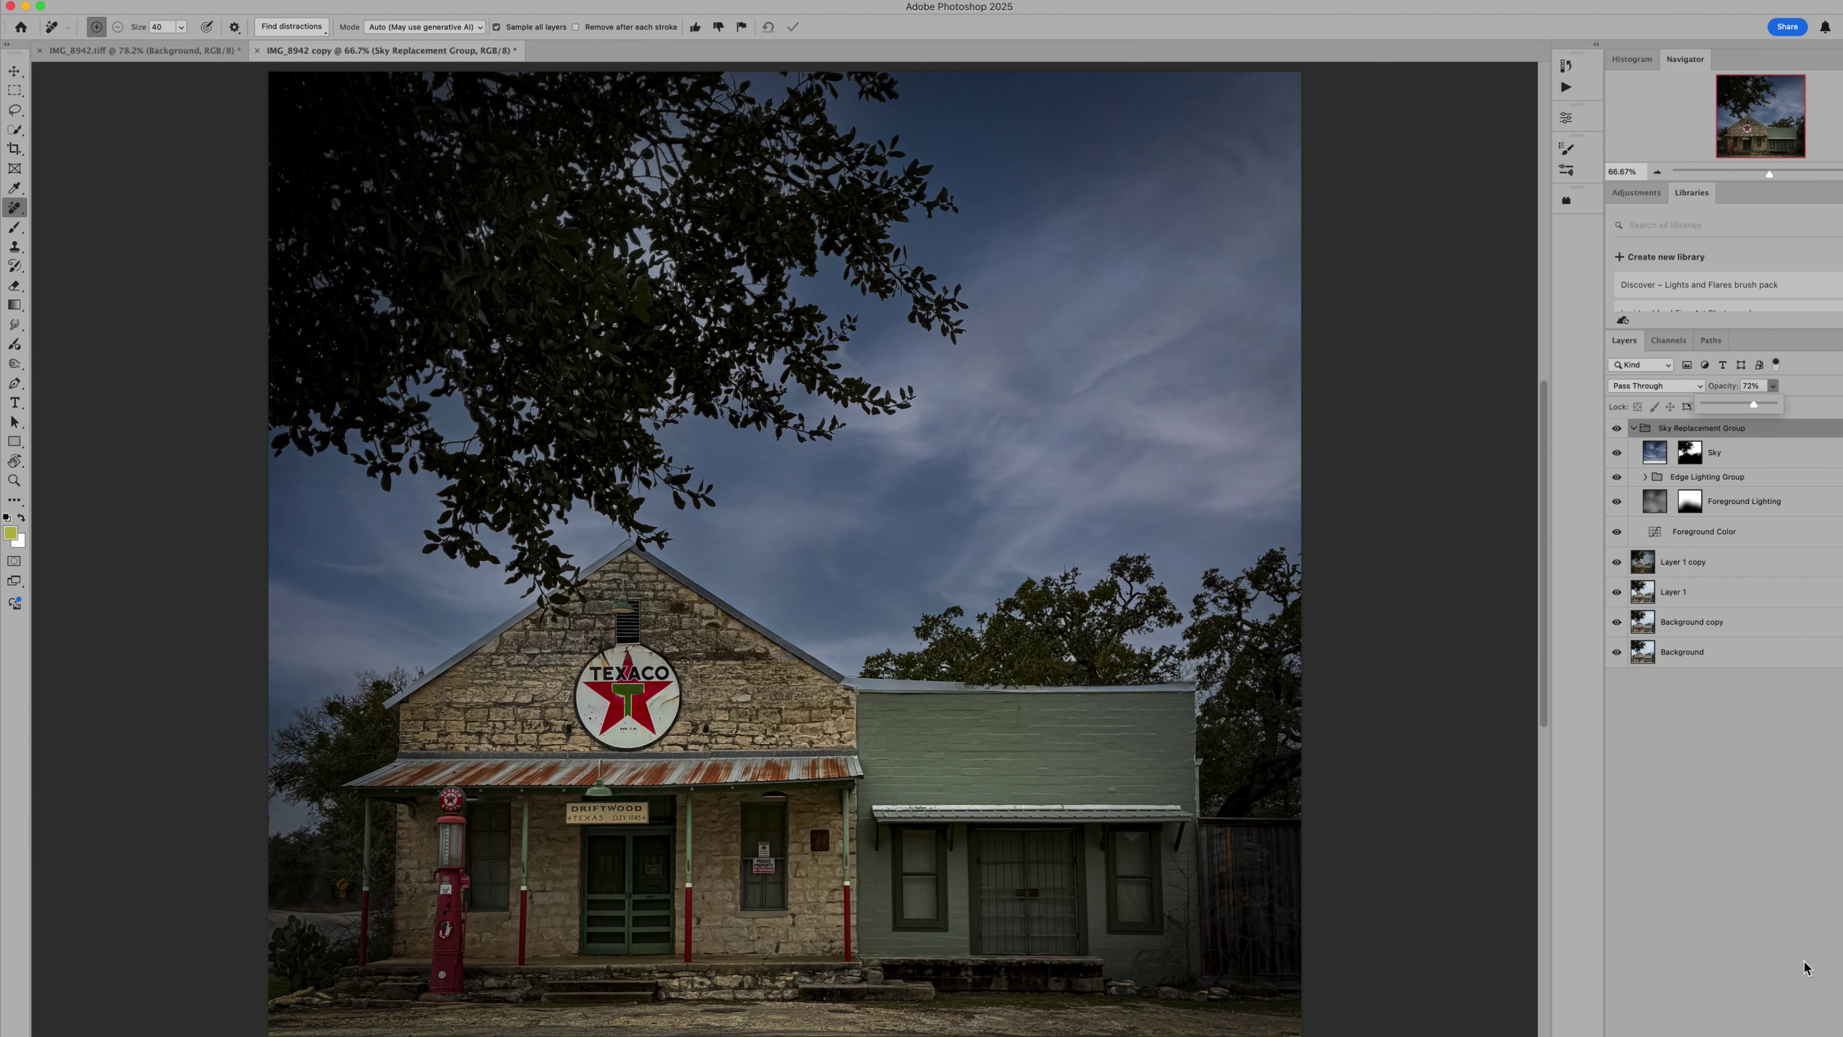
Add a Color Lookup adjustment layer at the top of the Sky Replacement Group.
{"action": "left_click", "coordinate": [1807, 815]}
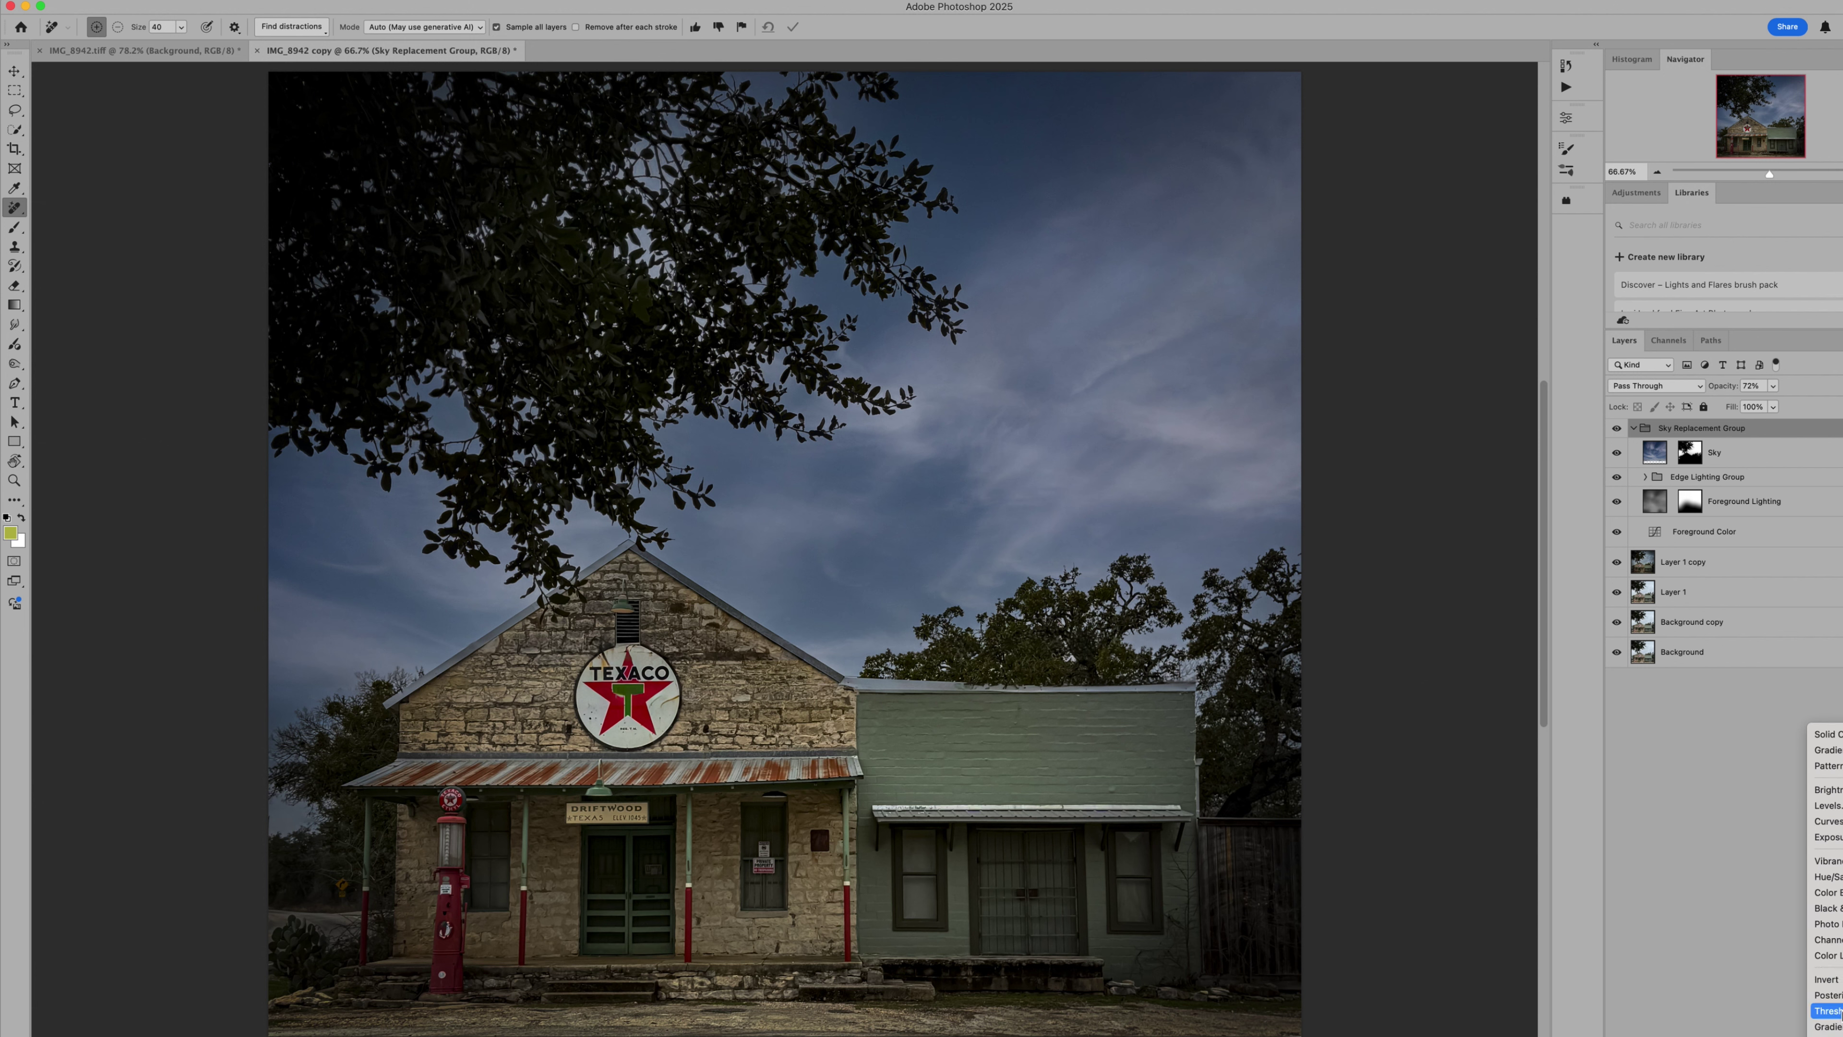
{"action": "left_click", "coordinate": [1827, 954]}
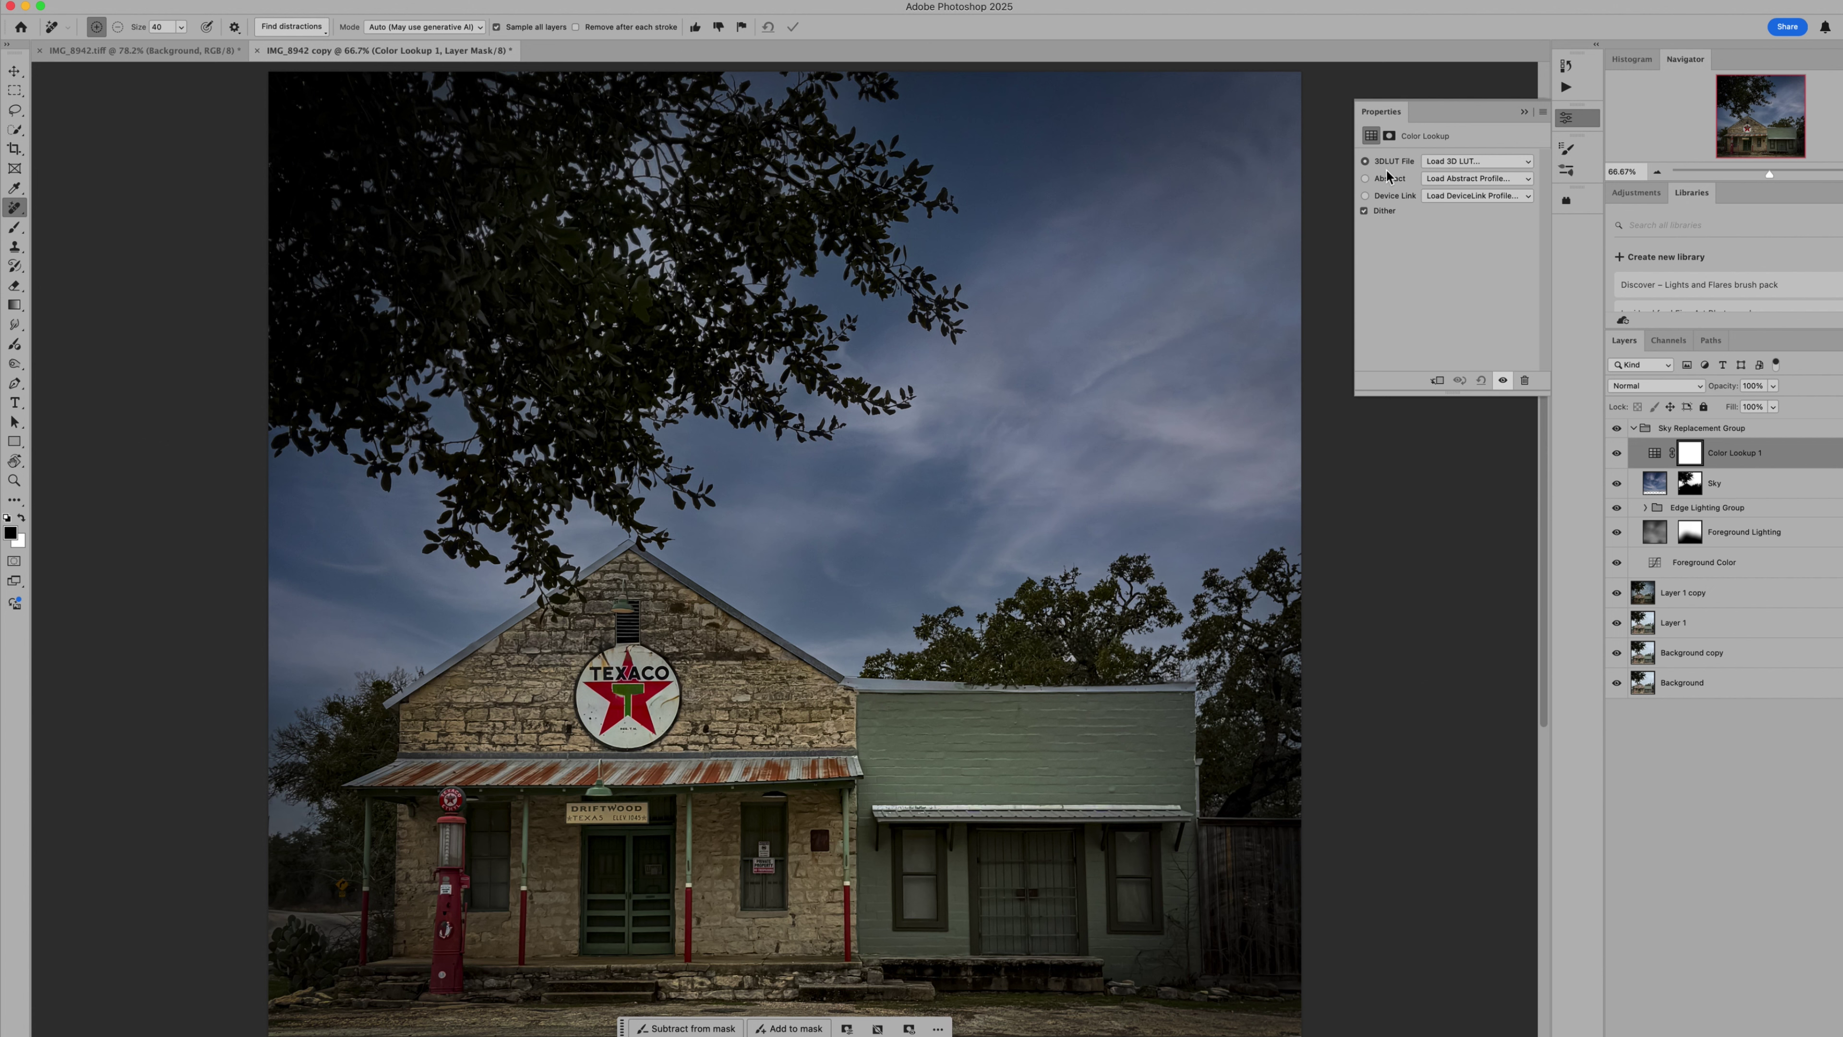
Try the Moonlight.3DL, NightFromDay.CUBE, Soft_Warming.look and LateSunset.3DL looks on the Color Lookup layer.
{"action": "left_click", "coordinate": [1469, 163]}
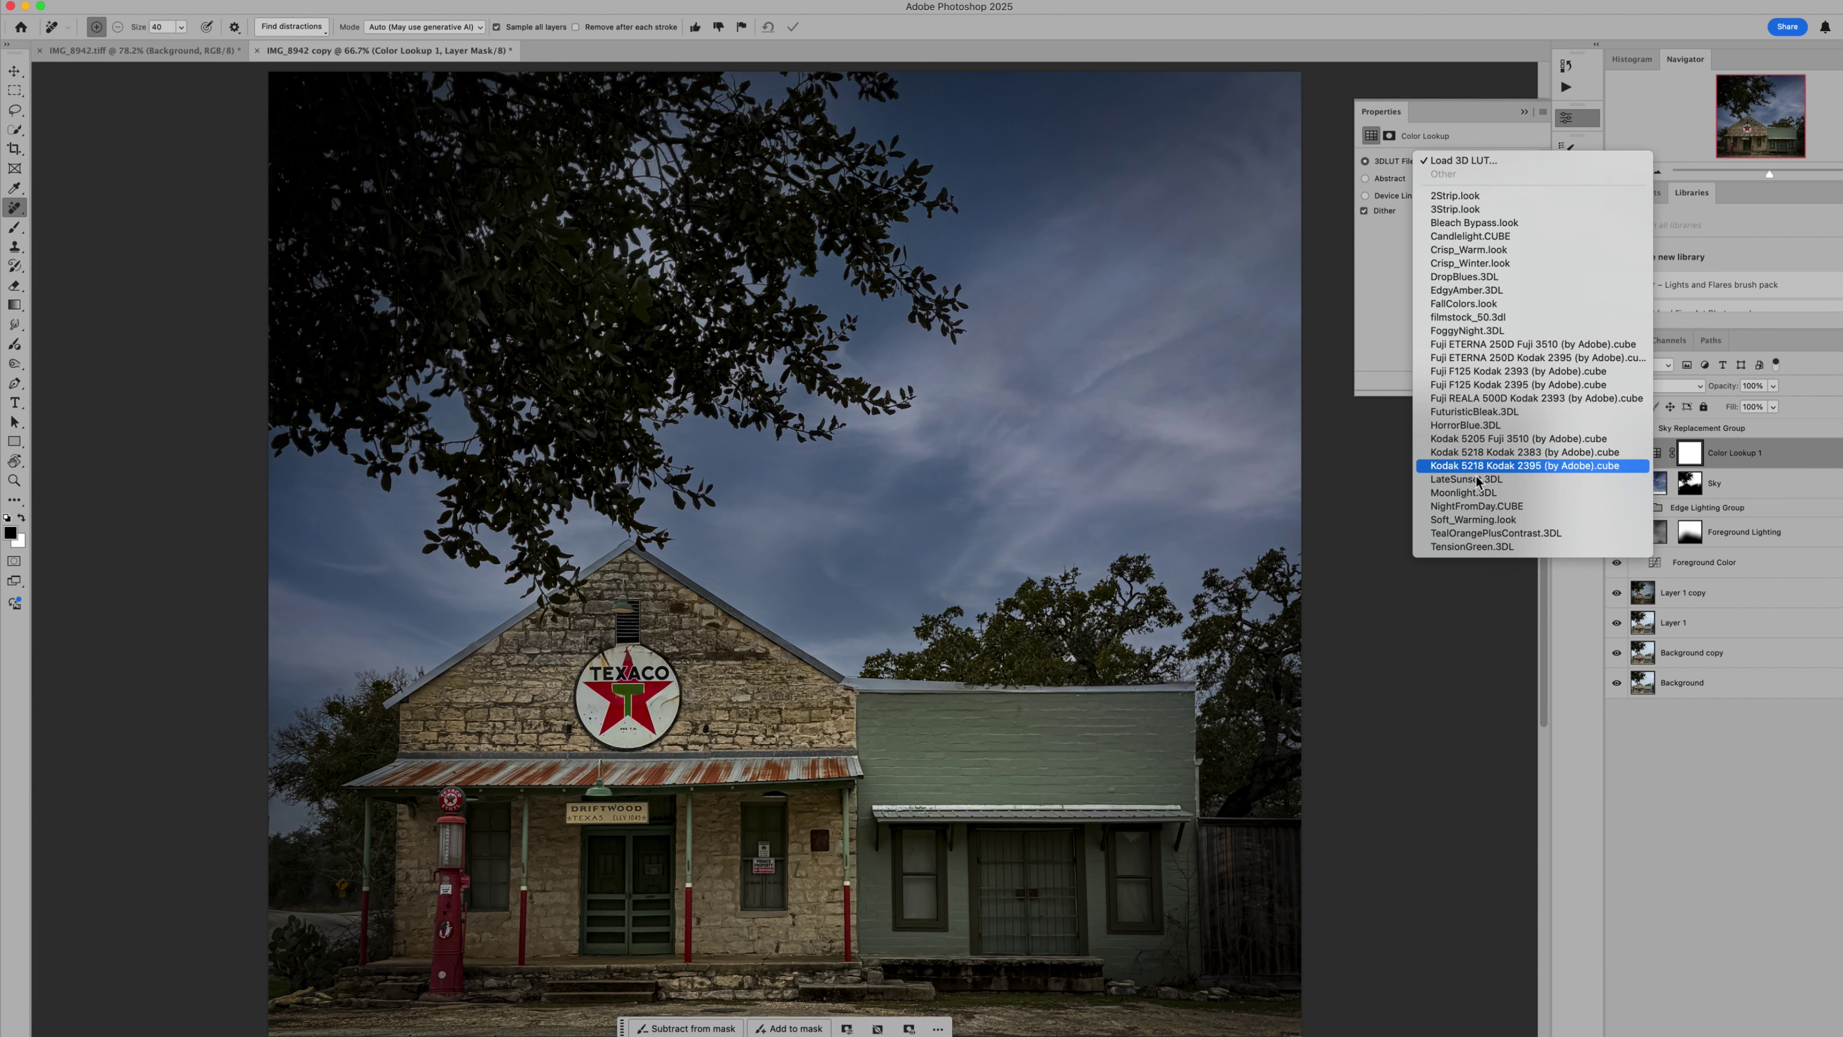
{"action": "left_click", "coordinate": [1460, 493]}
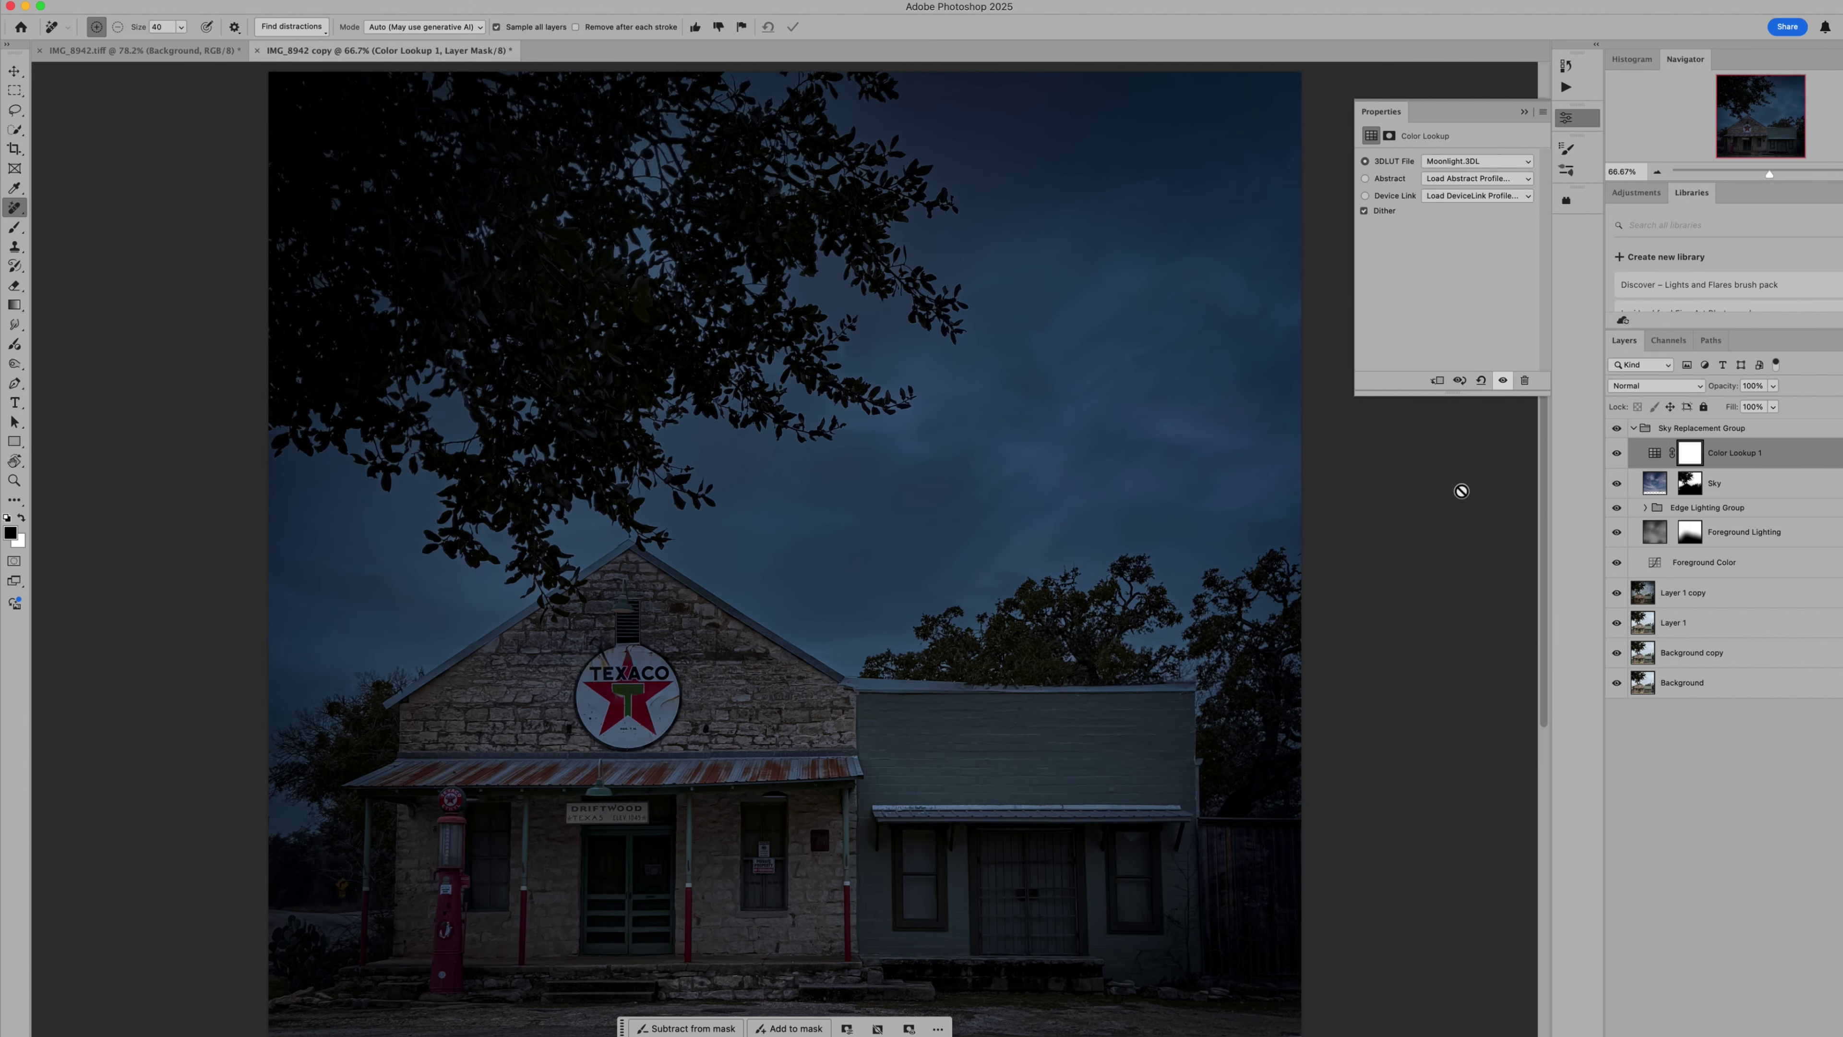
{"action": "left_click", "coordinate": [1509, 163]}
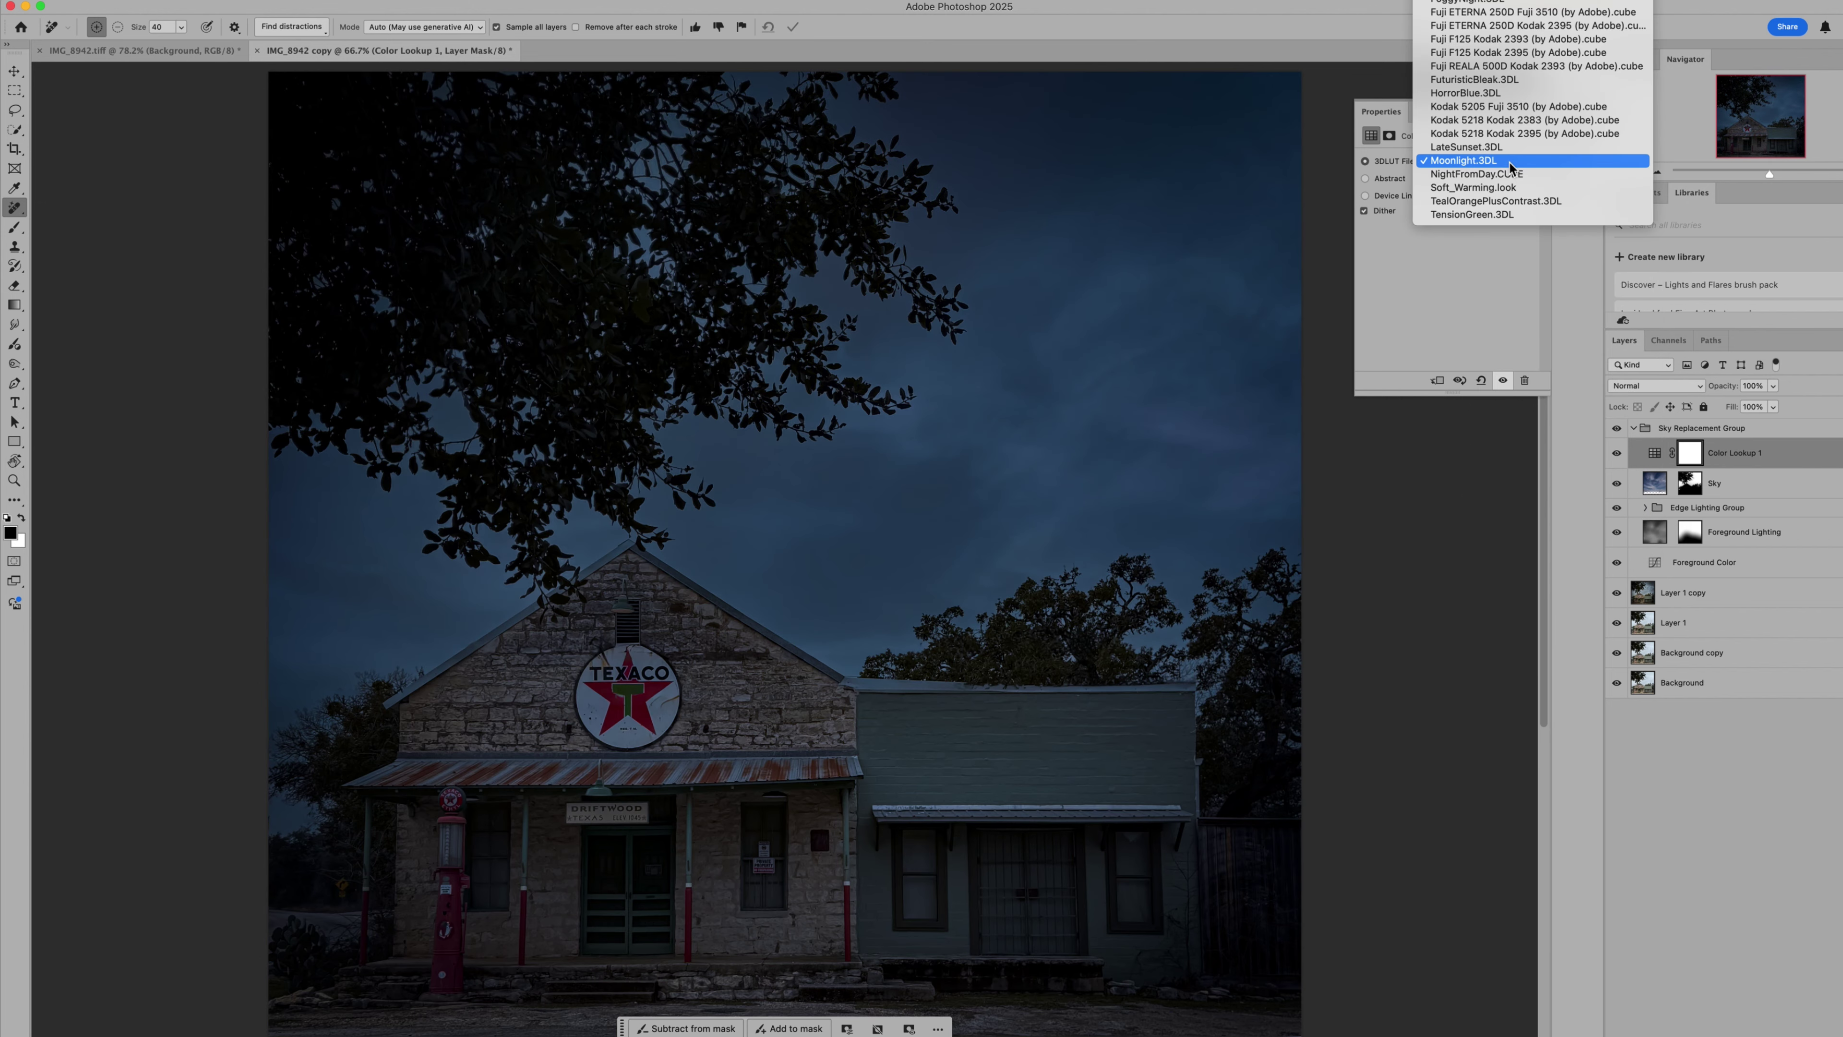
{"action": "left_click", "coordinate": [1511, 177]}
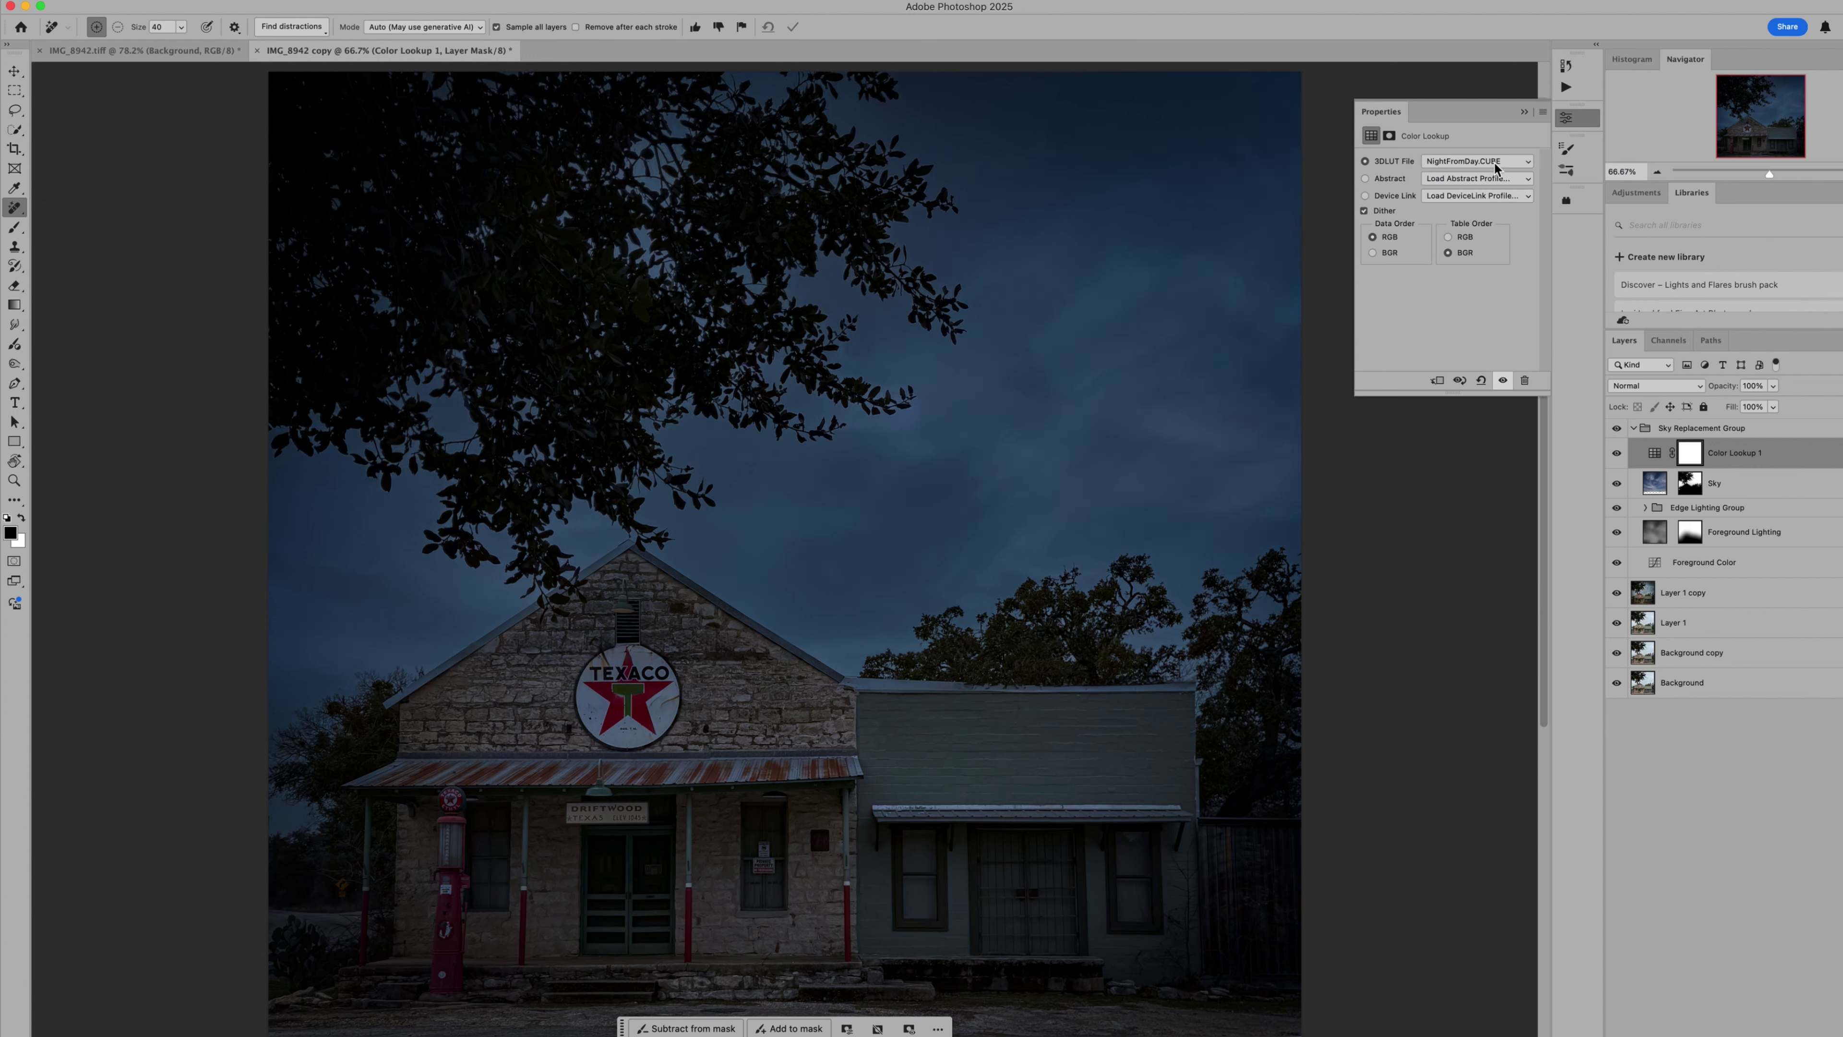
{"action": "left_click", "coordinate": [1495, 166]}
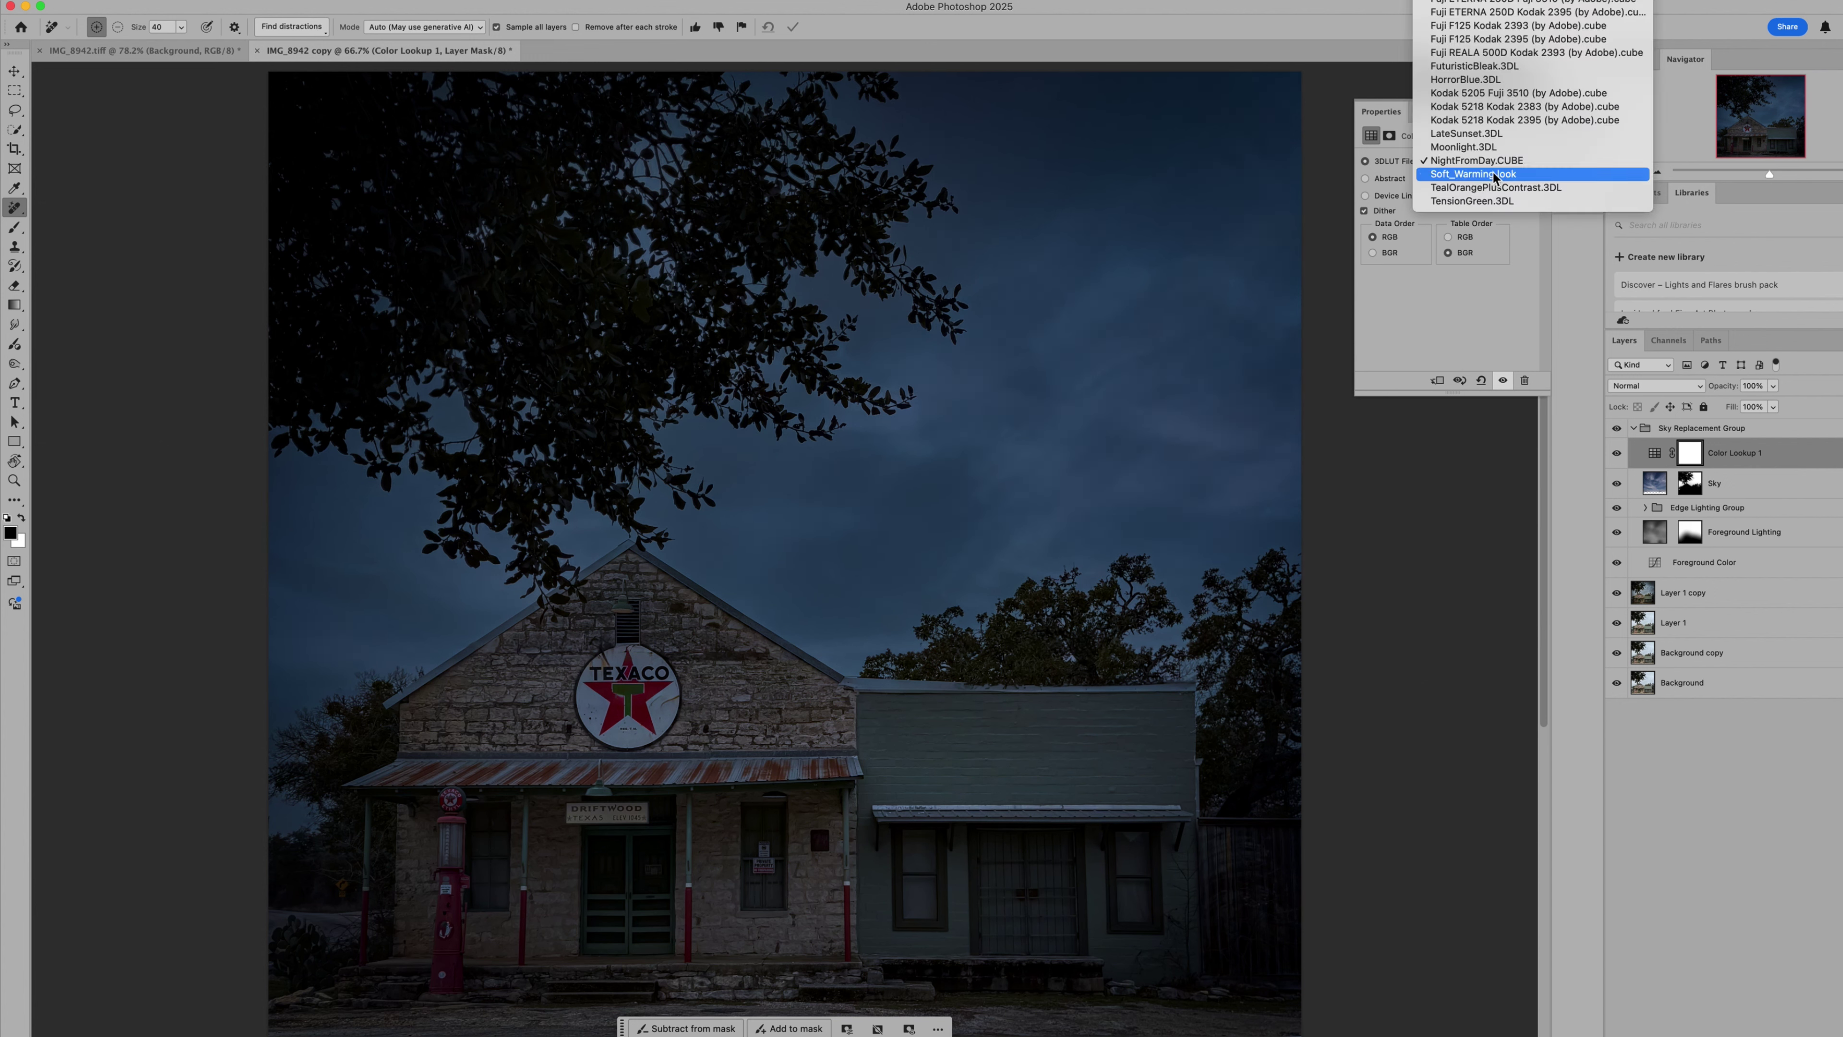
{"action": "left_click", "coordinate": [1493, 177]}
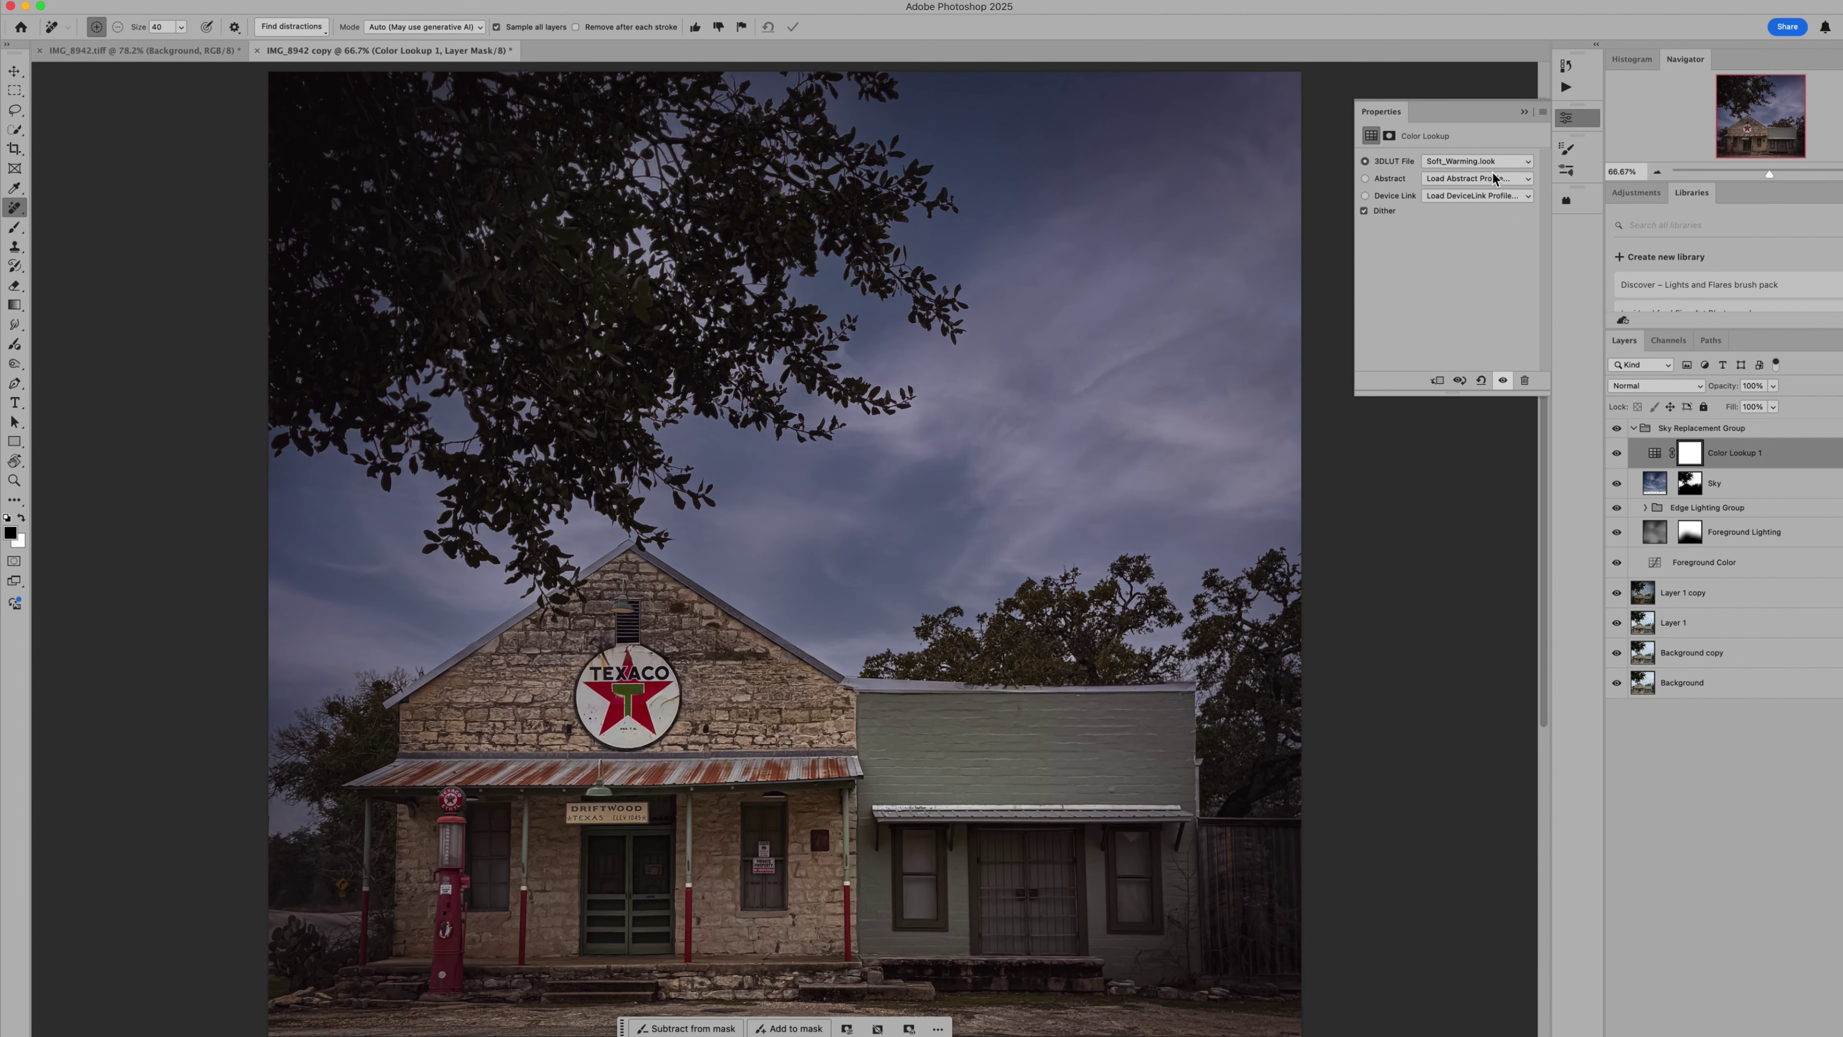
{"action": "left_click", "coordinate": [1492, 163]}
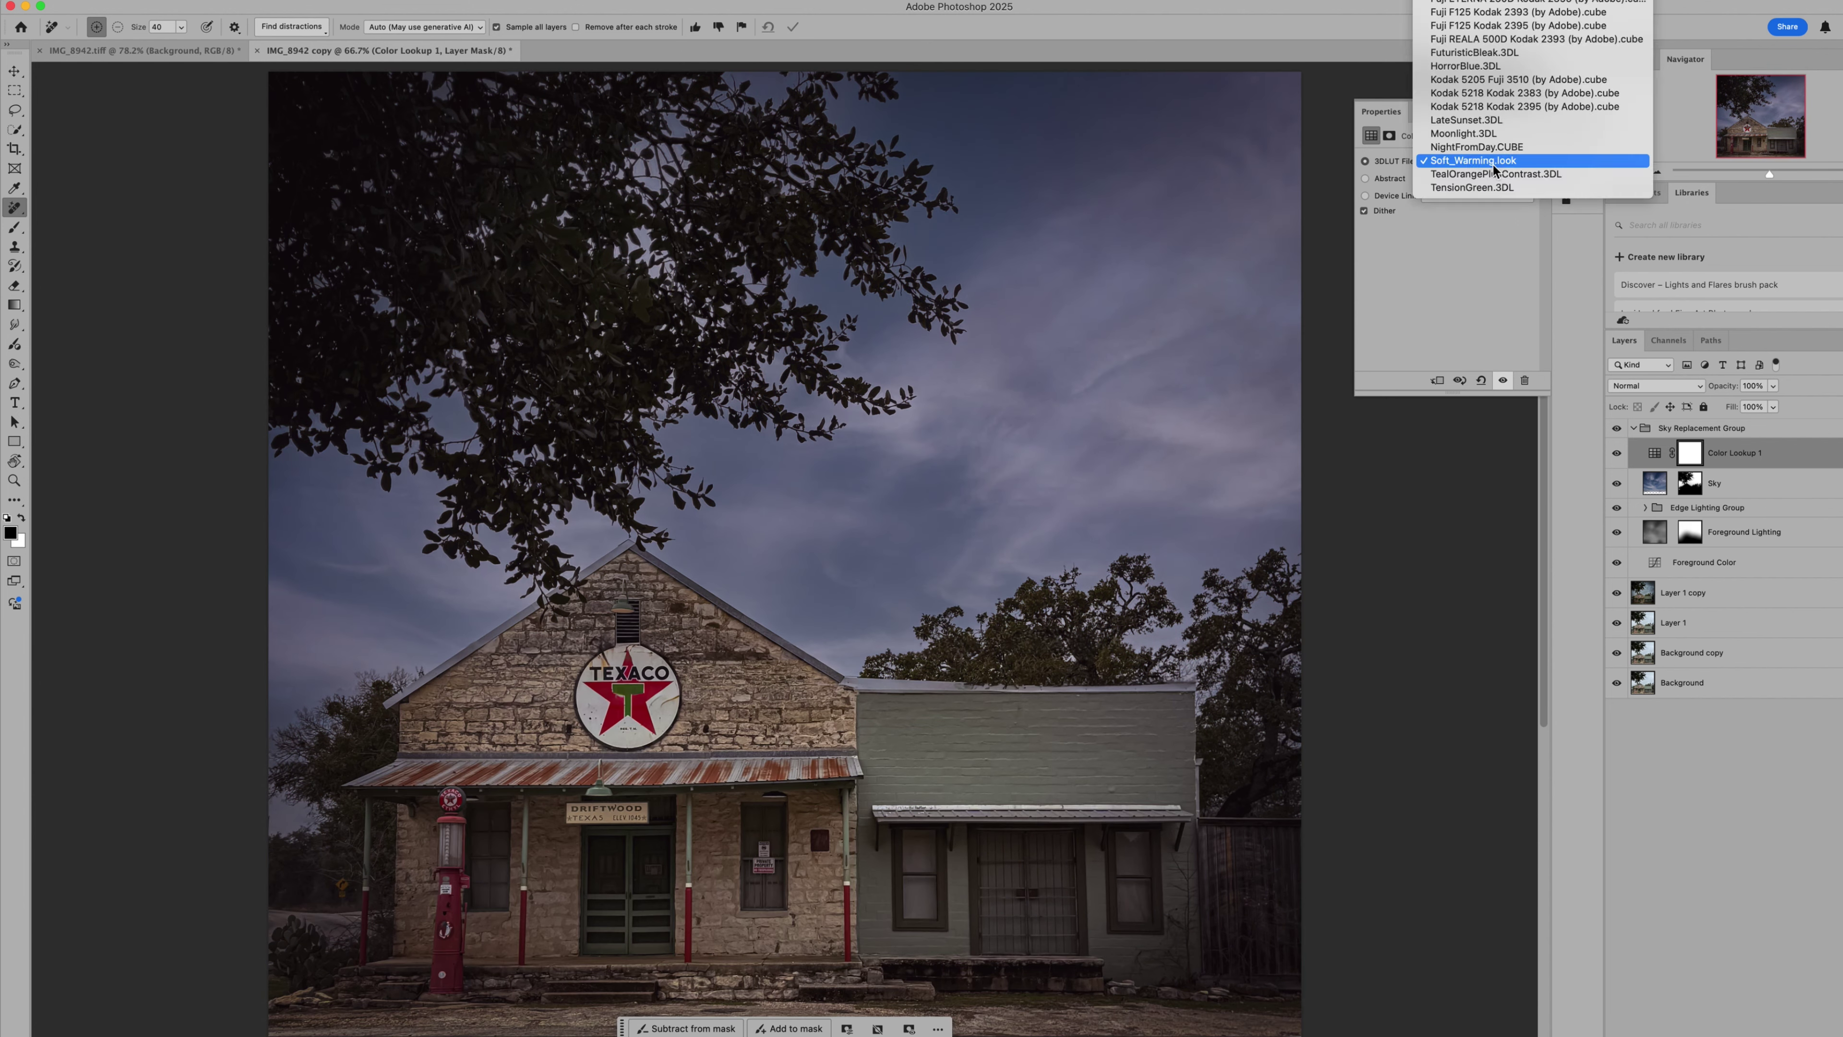
{"action": "left_click", "coordinate": [1490, 121]}
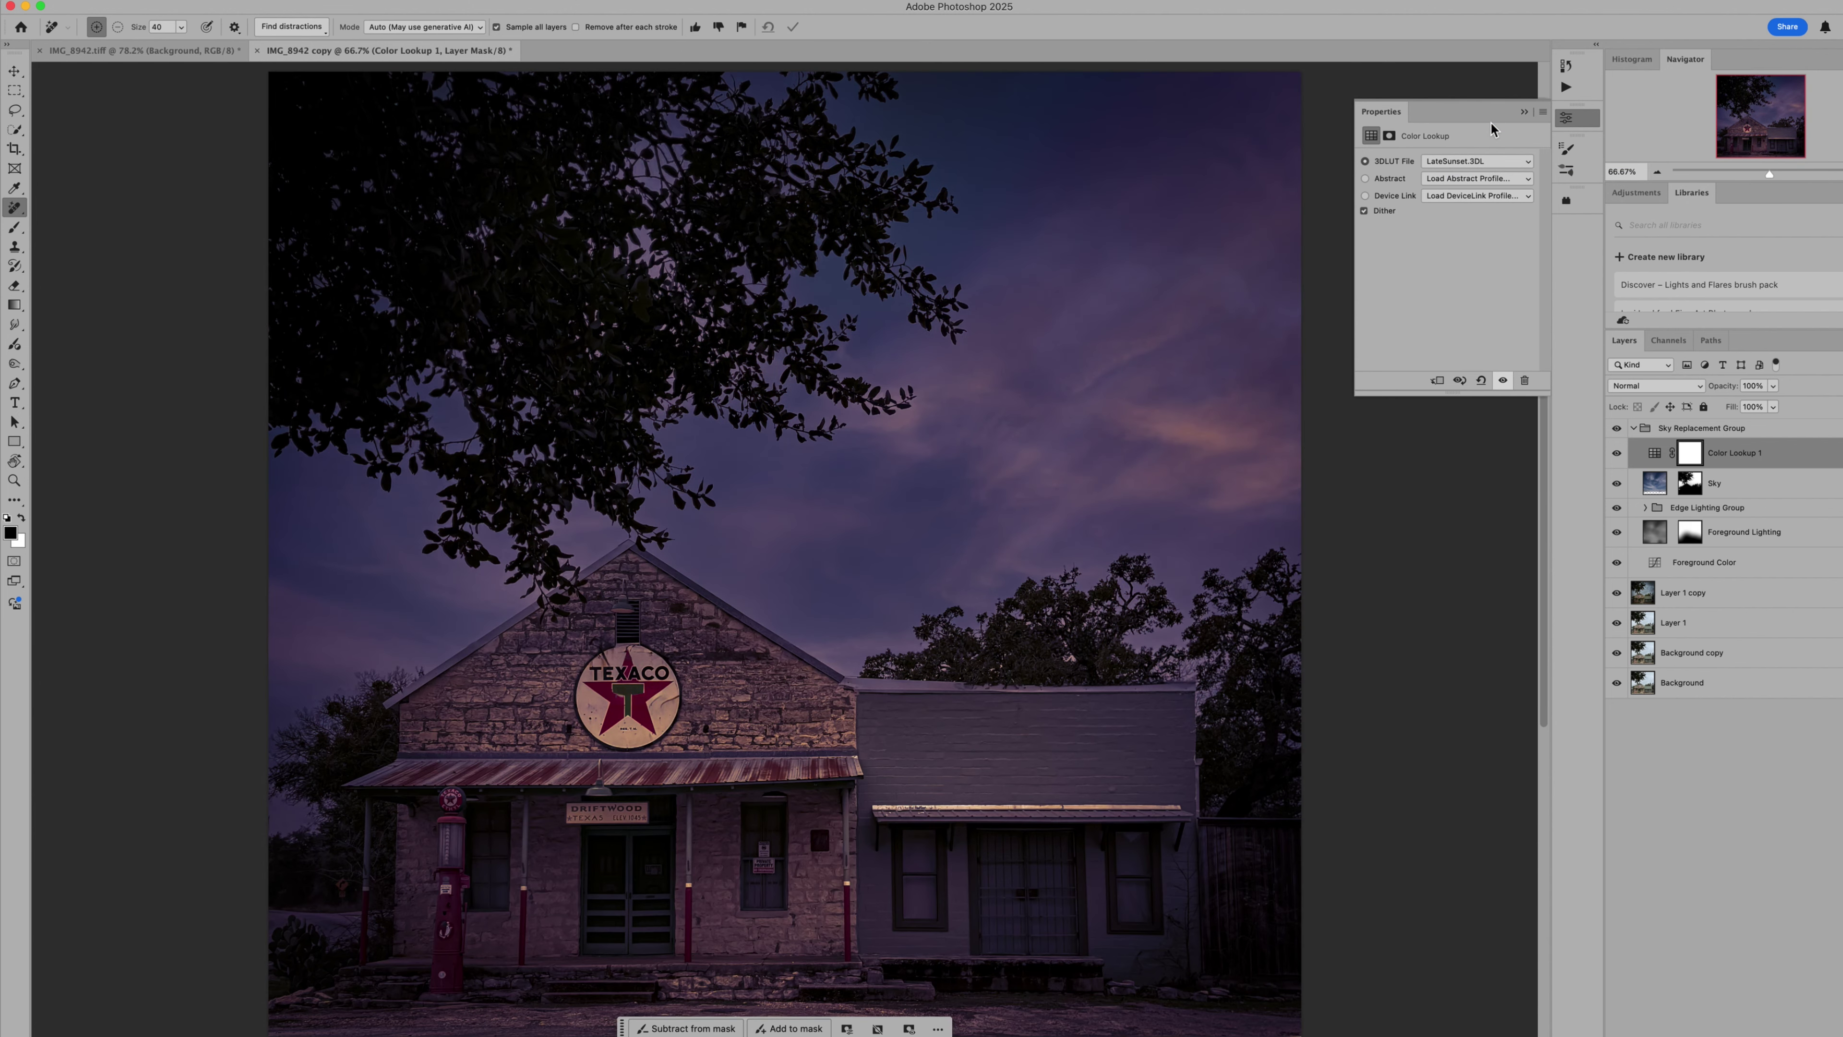
Apply the FoggyNight.3DL look to the Color Lookup layer and reduce the layer's opacity to about 79%.
{"action": "left_click", "coordinate": [1474, 161]}
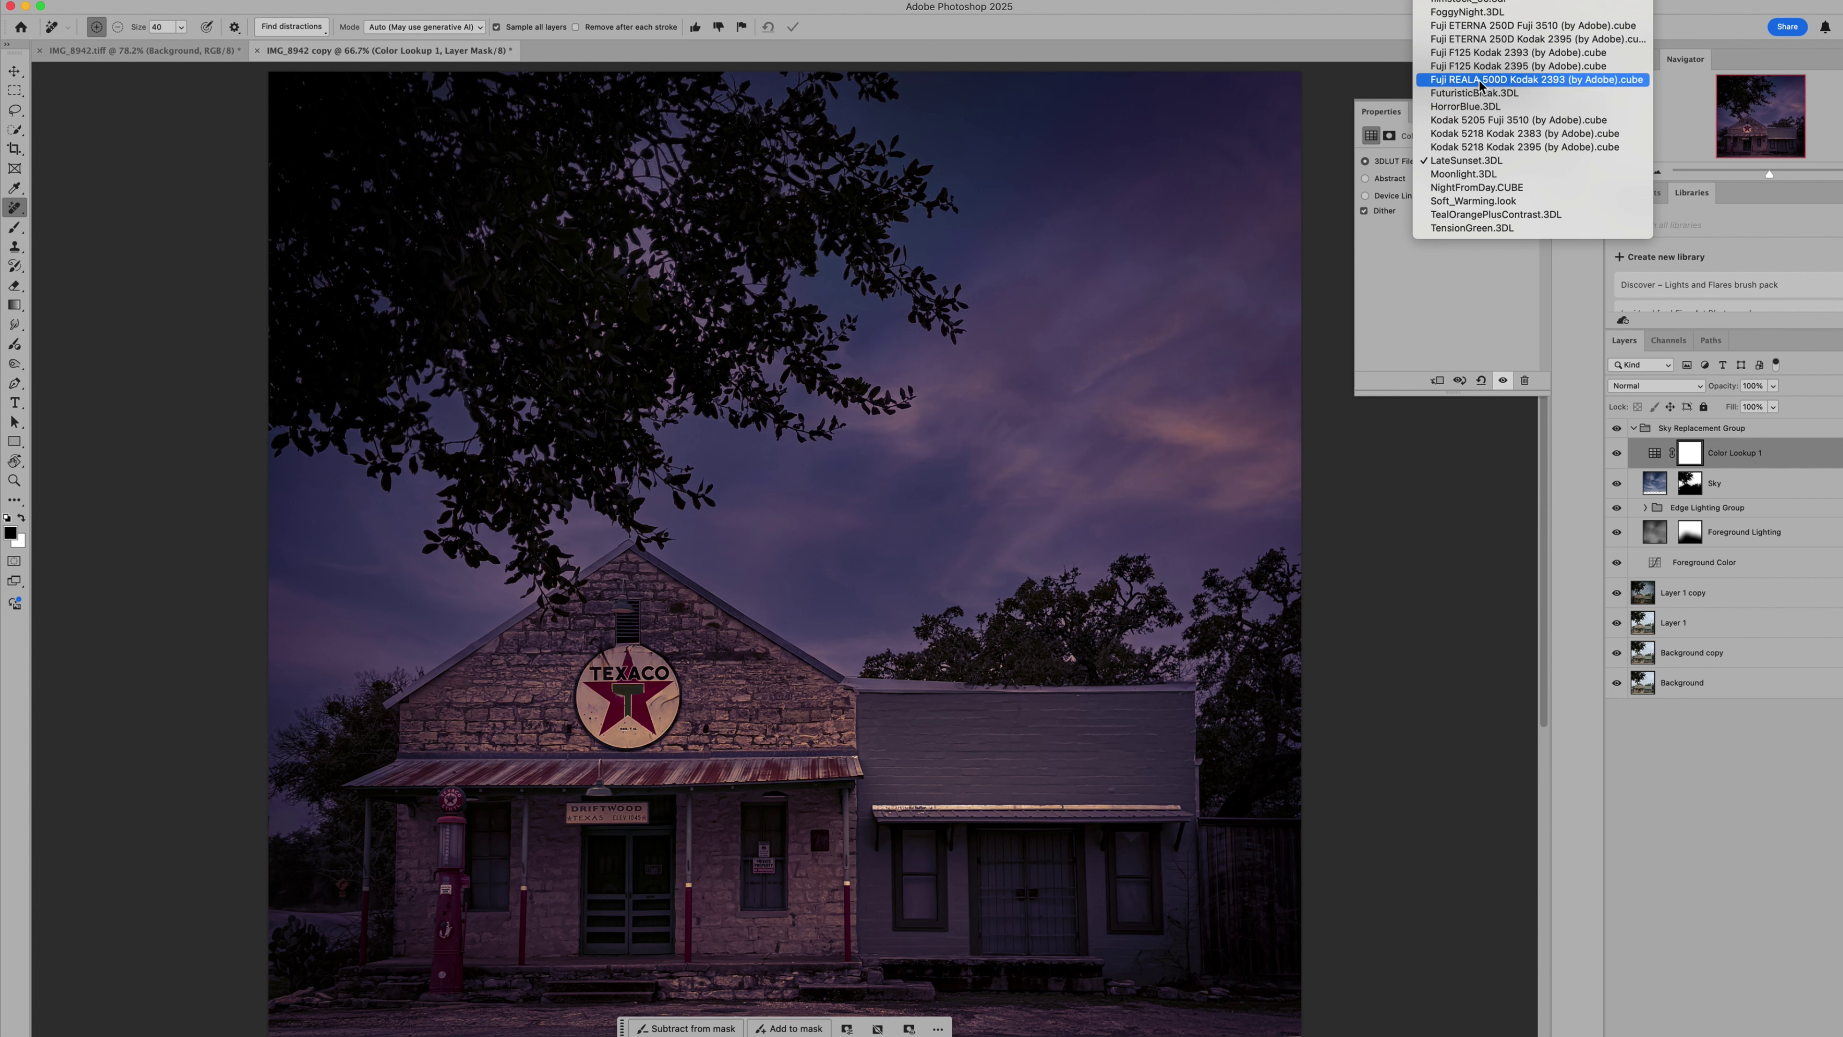
{"action": "left_click", "coordinate": [1472, 16]}
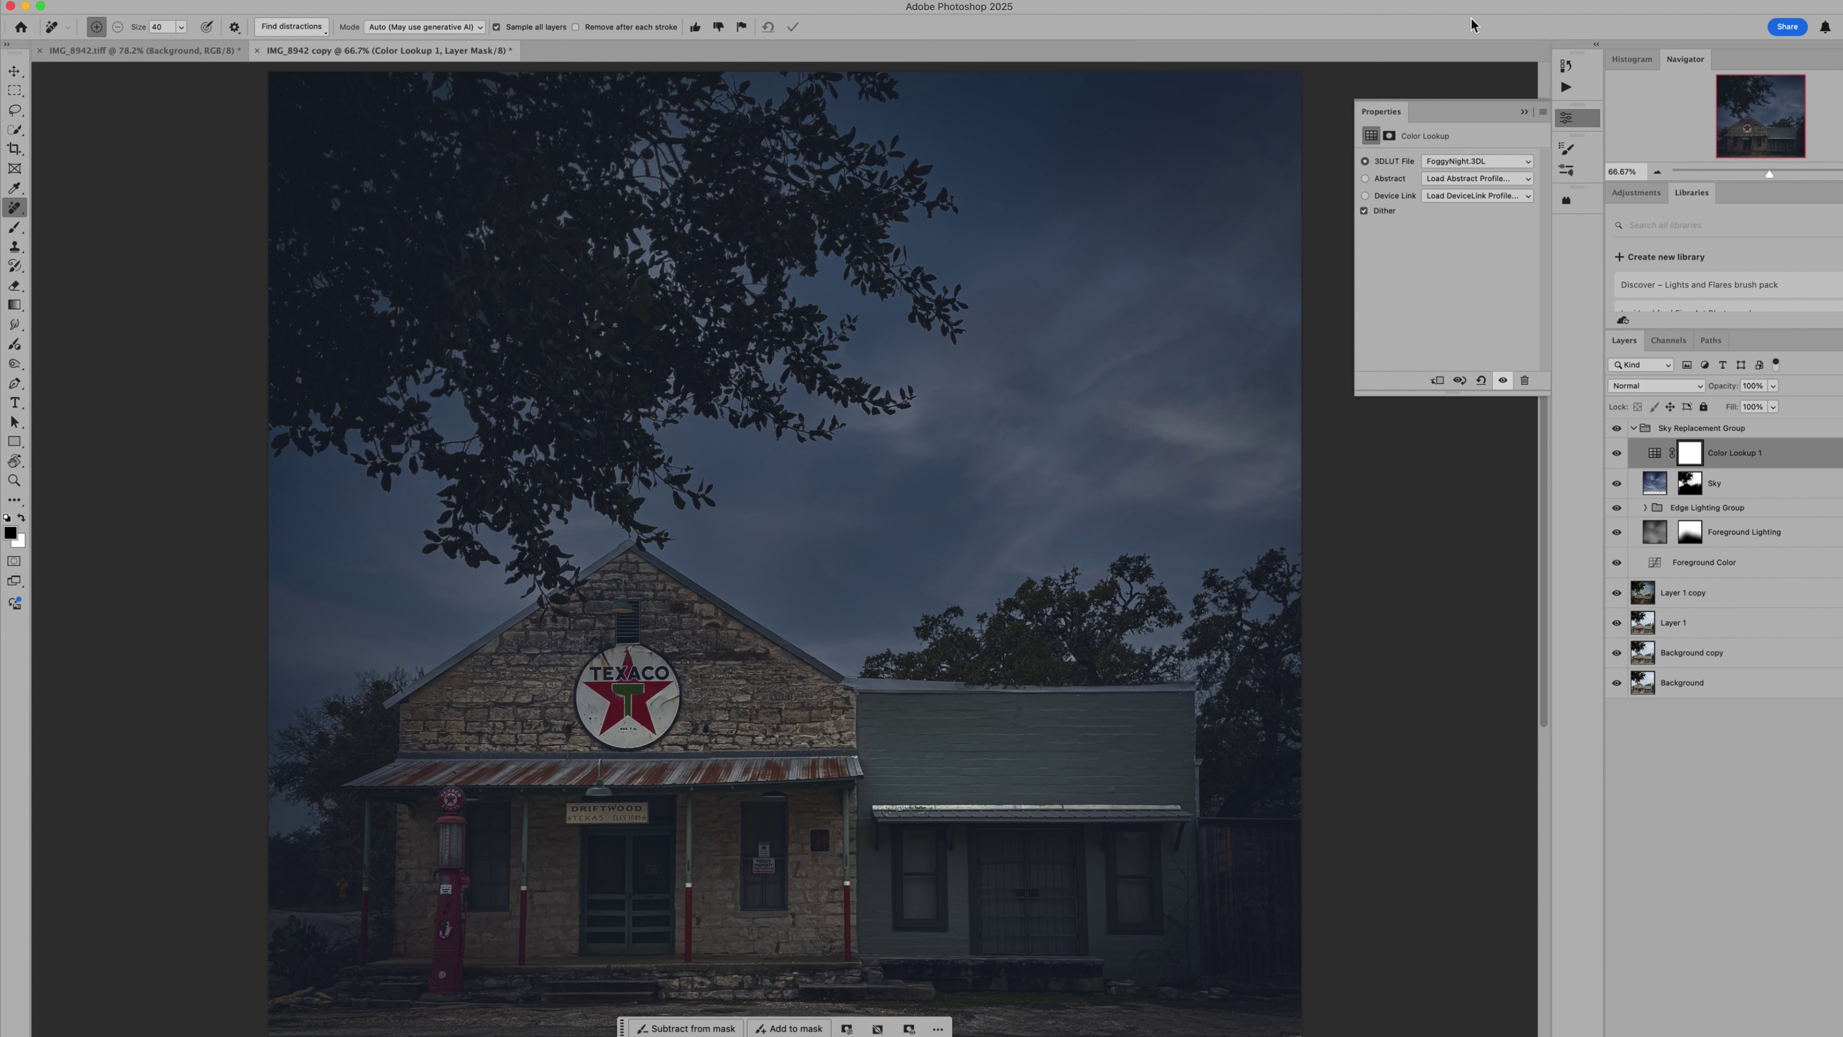
{"action": "left_click", "coordinate": [1524, 111]}
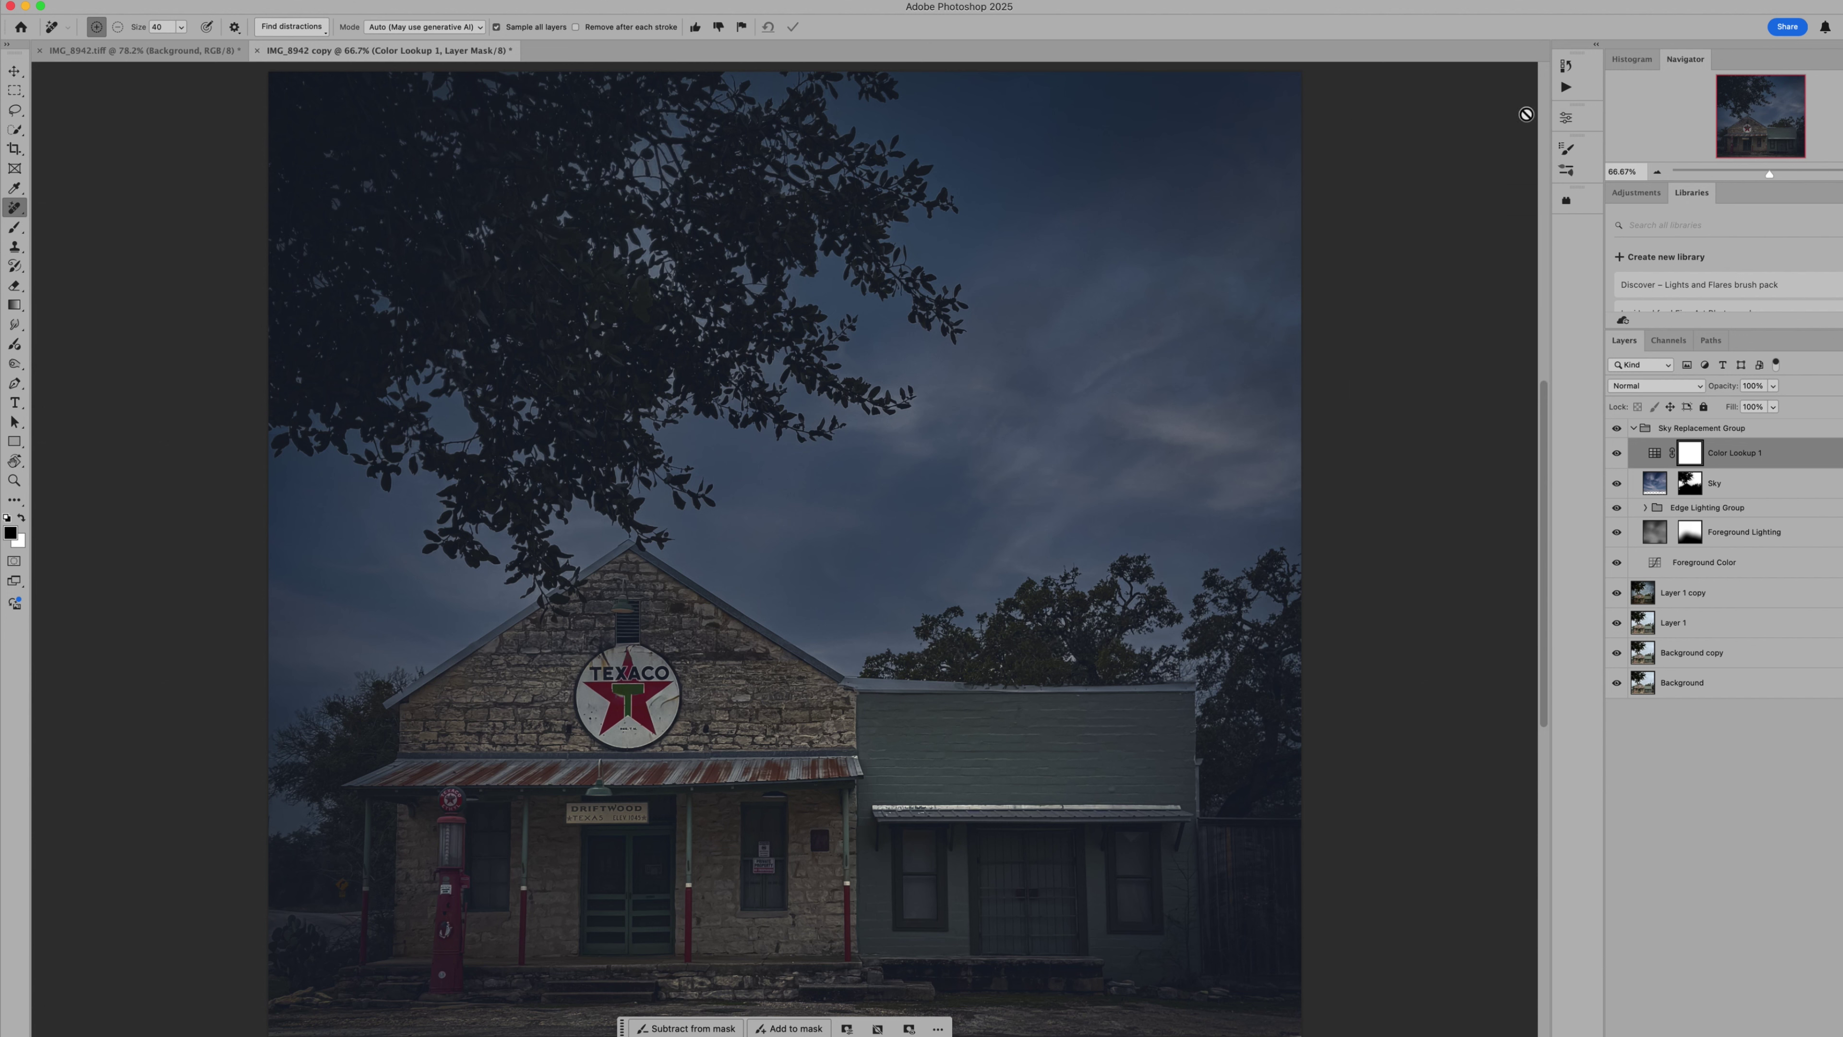
{"action": "left_click", "coordinate": [1773, 387]}
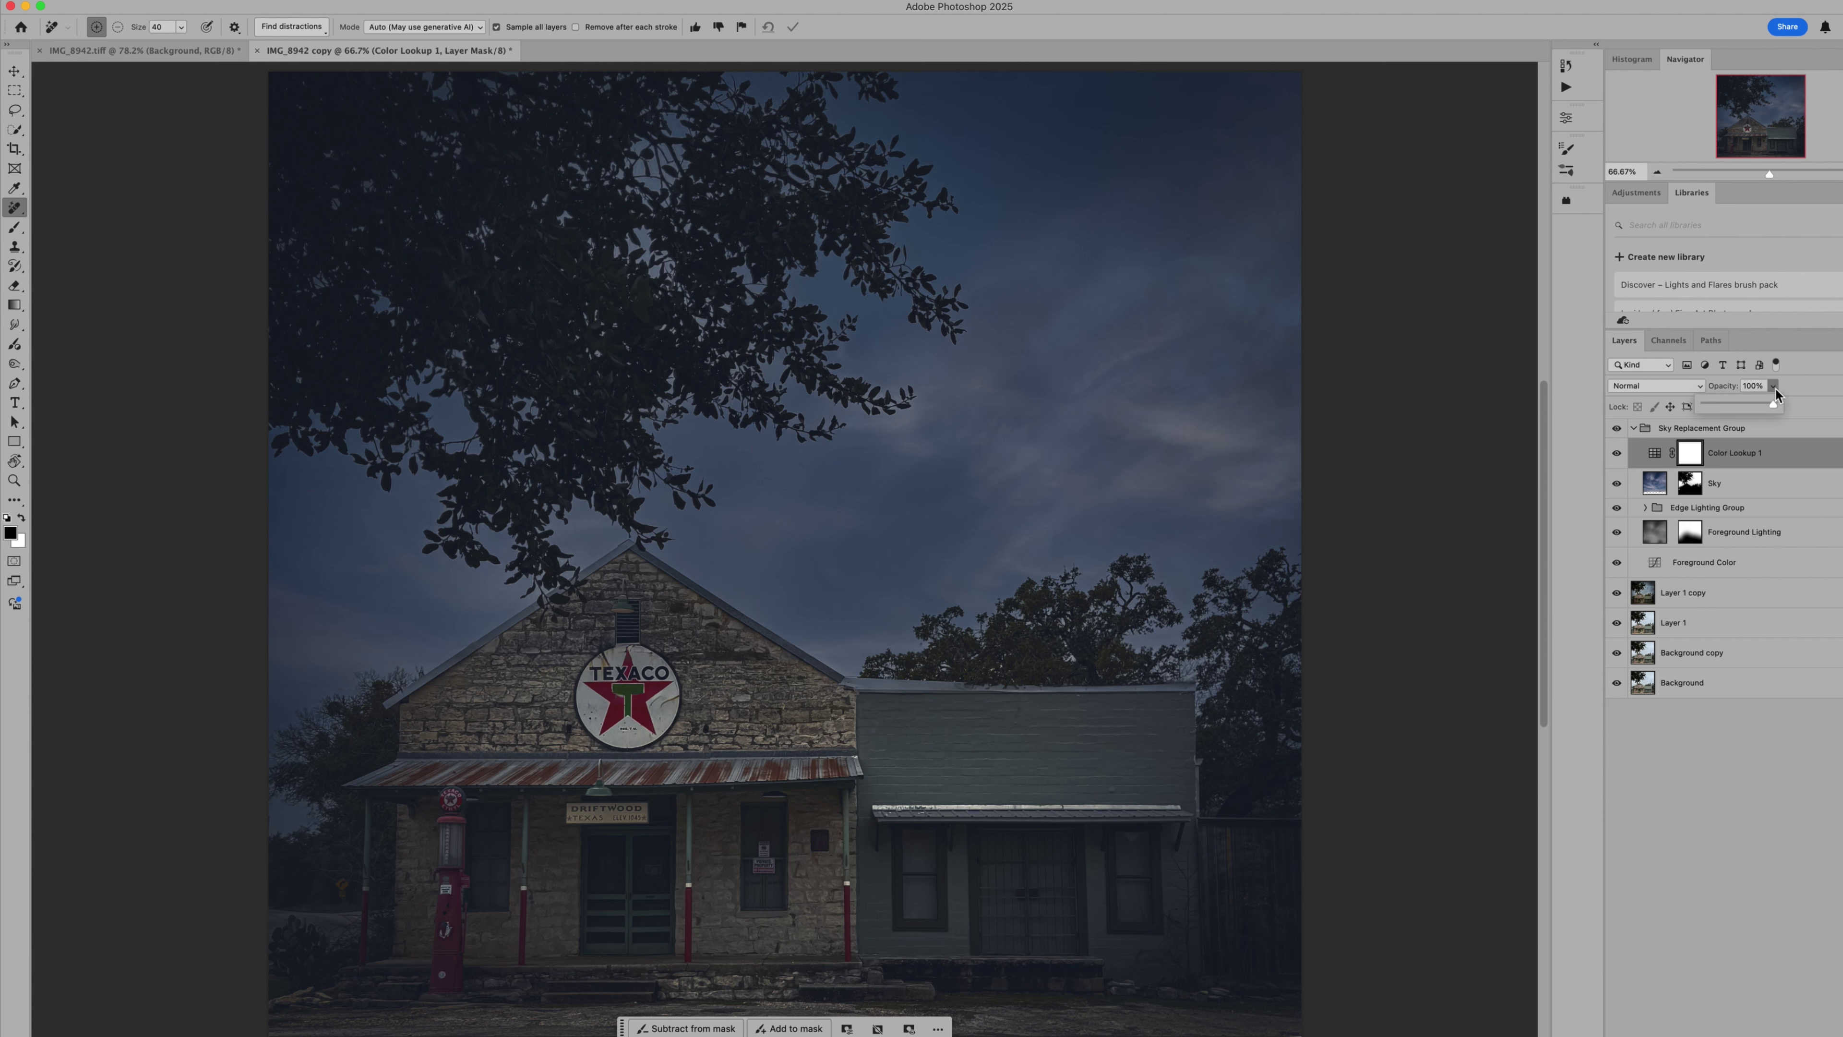
{"action": "left_click_drag", "start_coordinate": [1774, 403], "coordinate": [1760, 410]}
Paint black at 63% brush opacity on the Color Lookup layer's mask over the stone store and the green building.
{"action": "left_click", "coordinate": [1690, 454]}
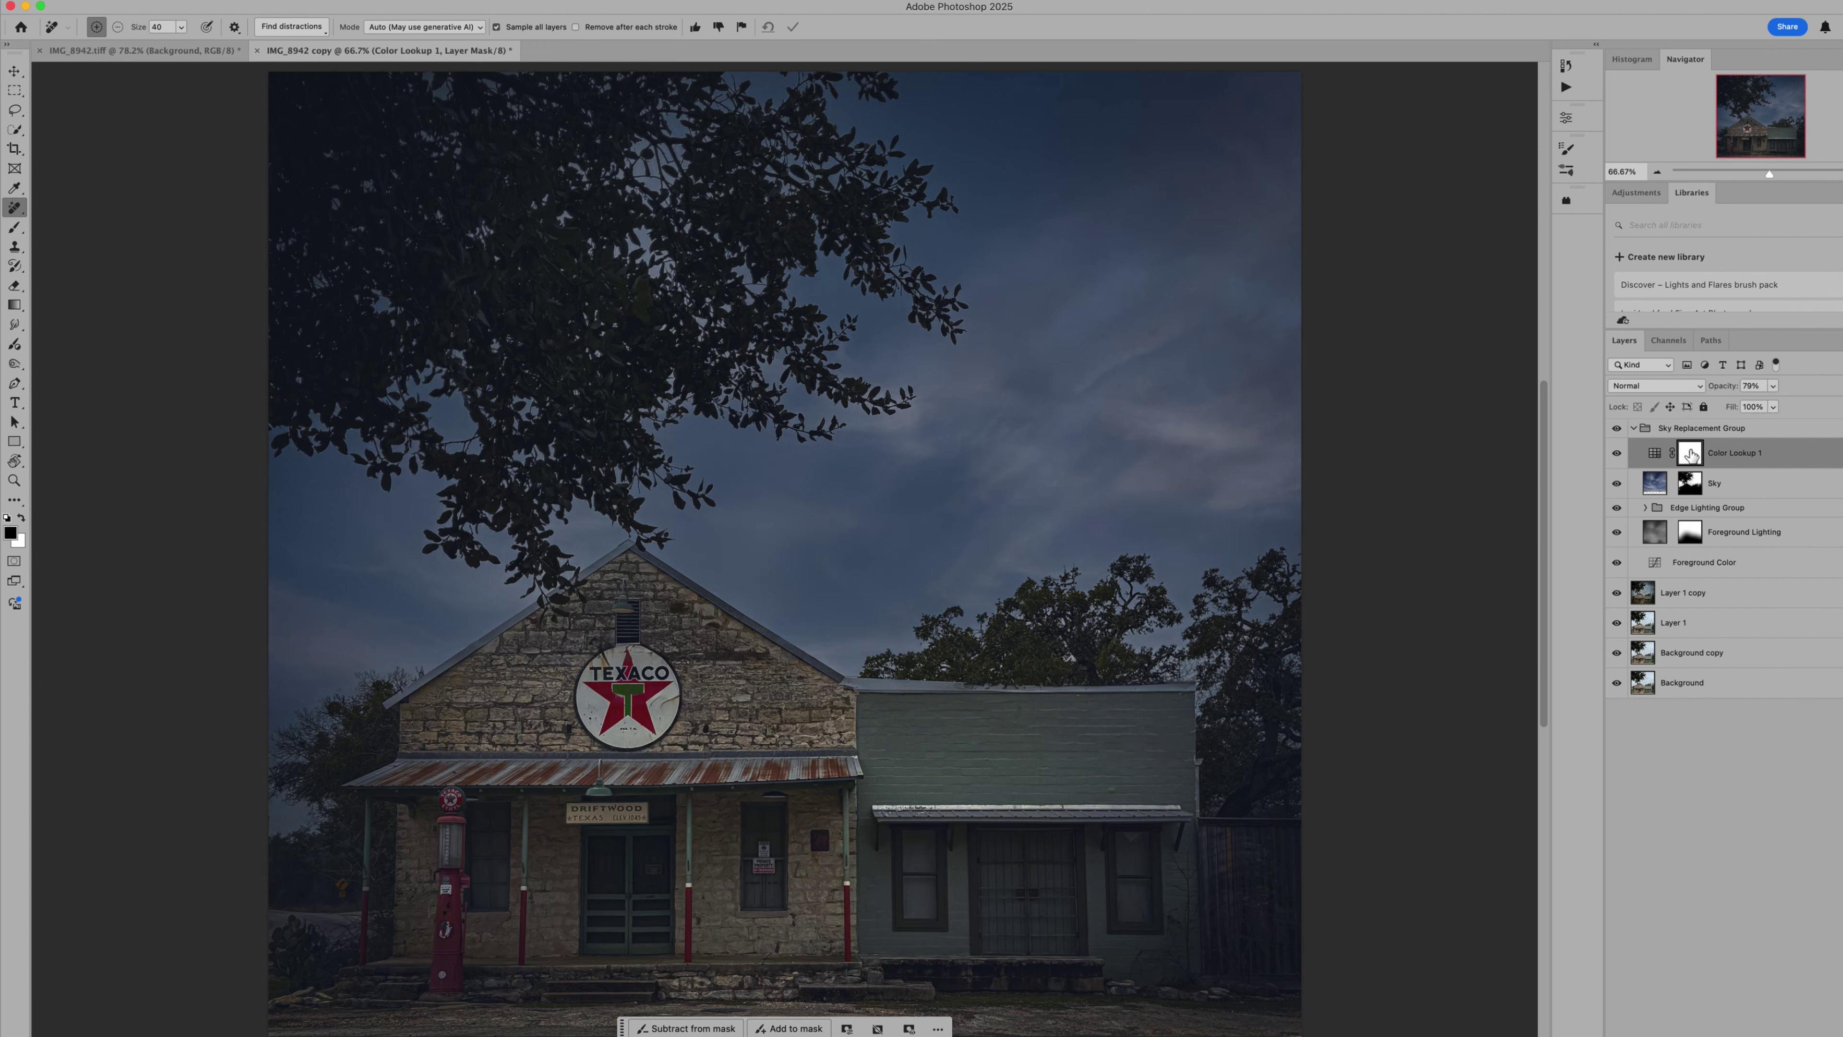
{"action": "left_click", "coordinate": [14, 227]}
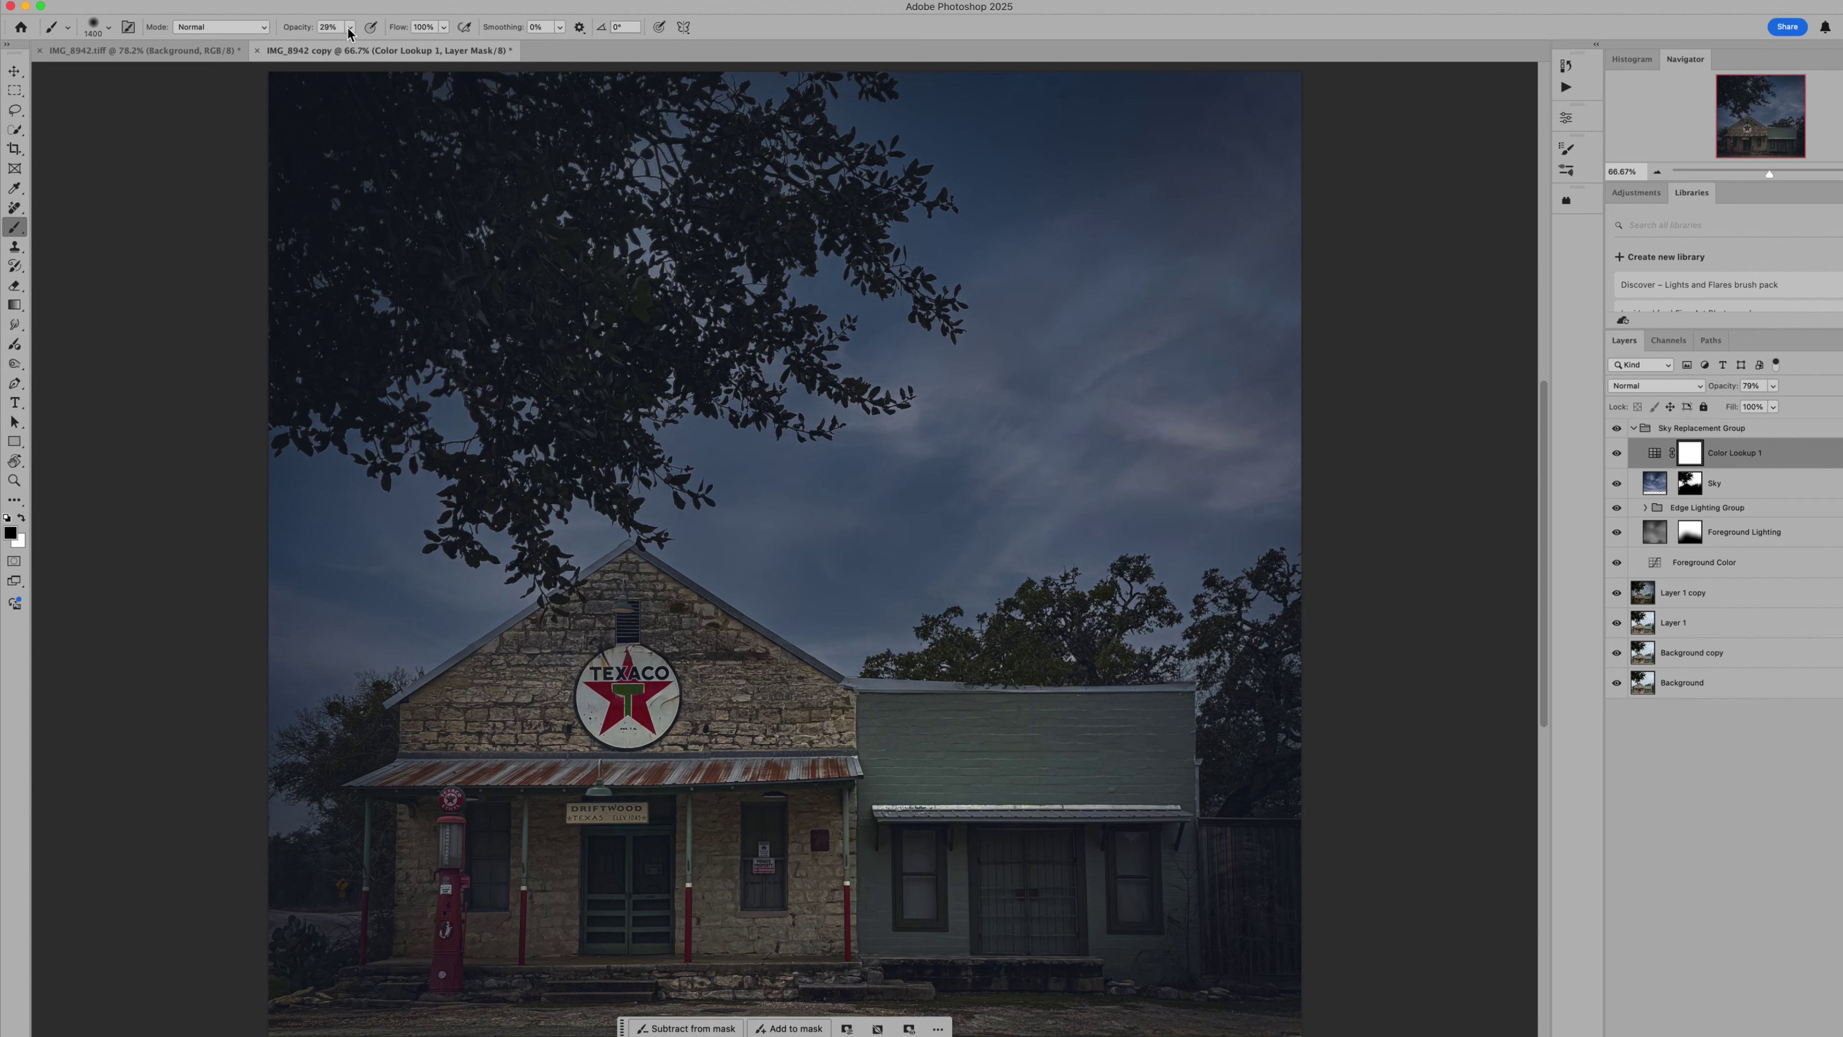
{"action": "left_click_drag", "start_coordinate": [349, 27], "coordinate": [376, 50]}
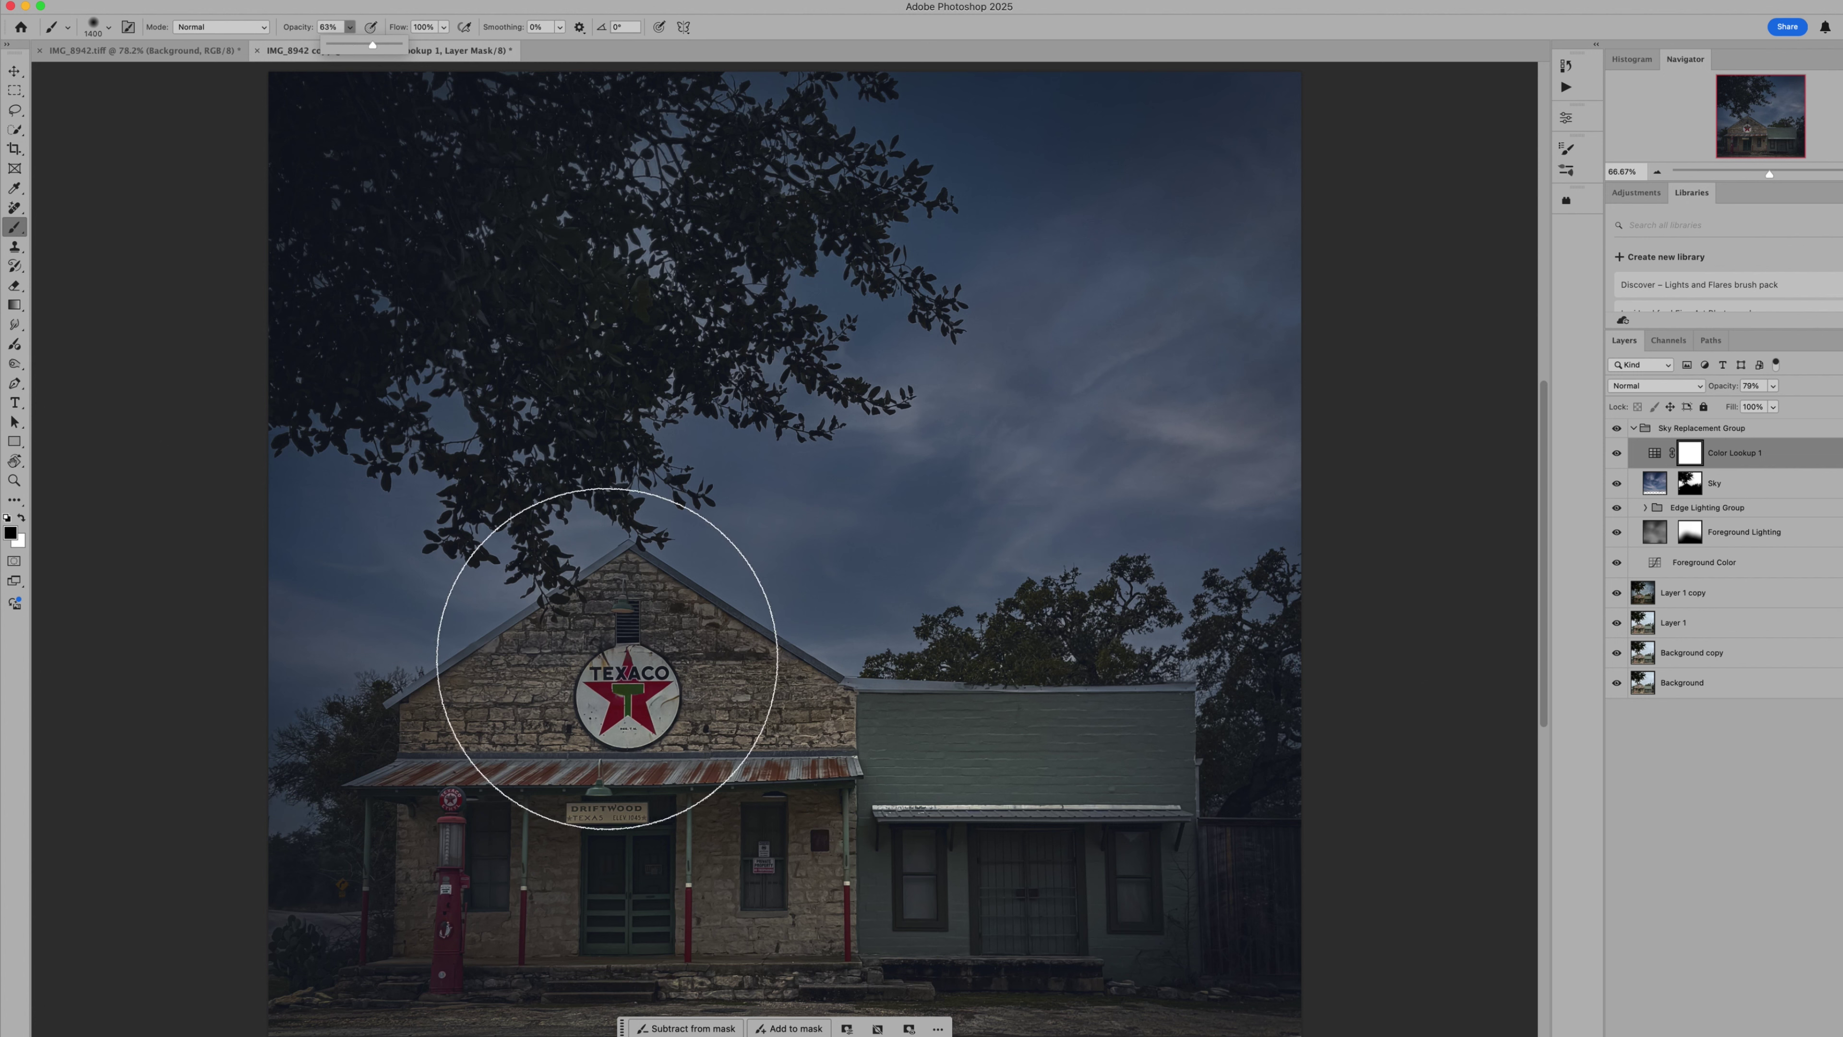
{"action": "left_click", "coordinate": [598, 820]}
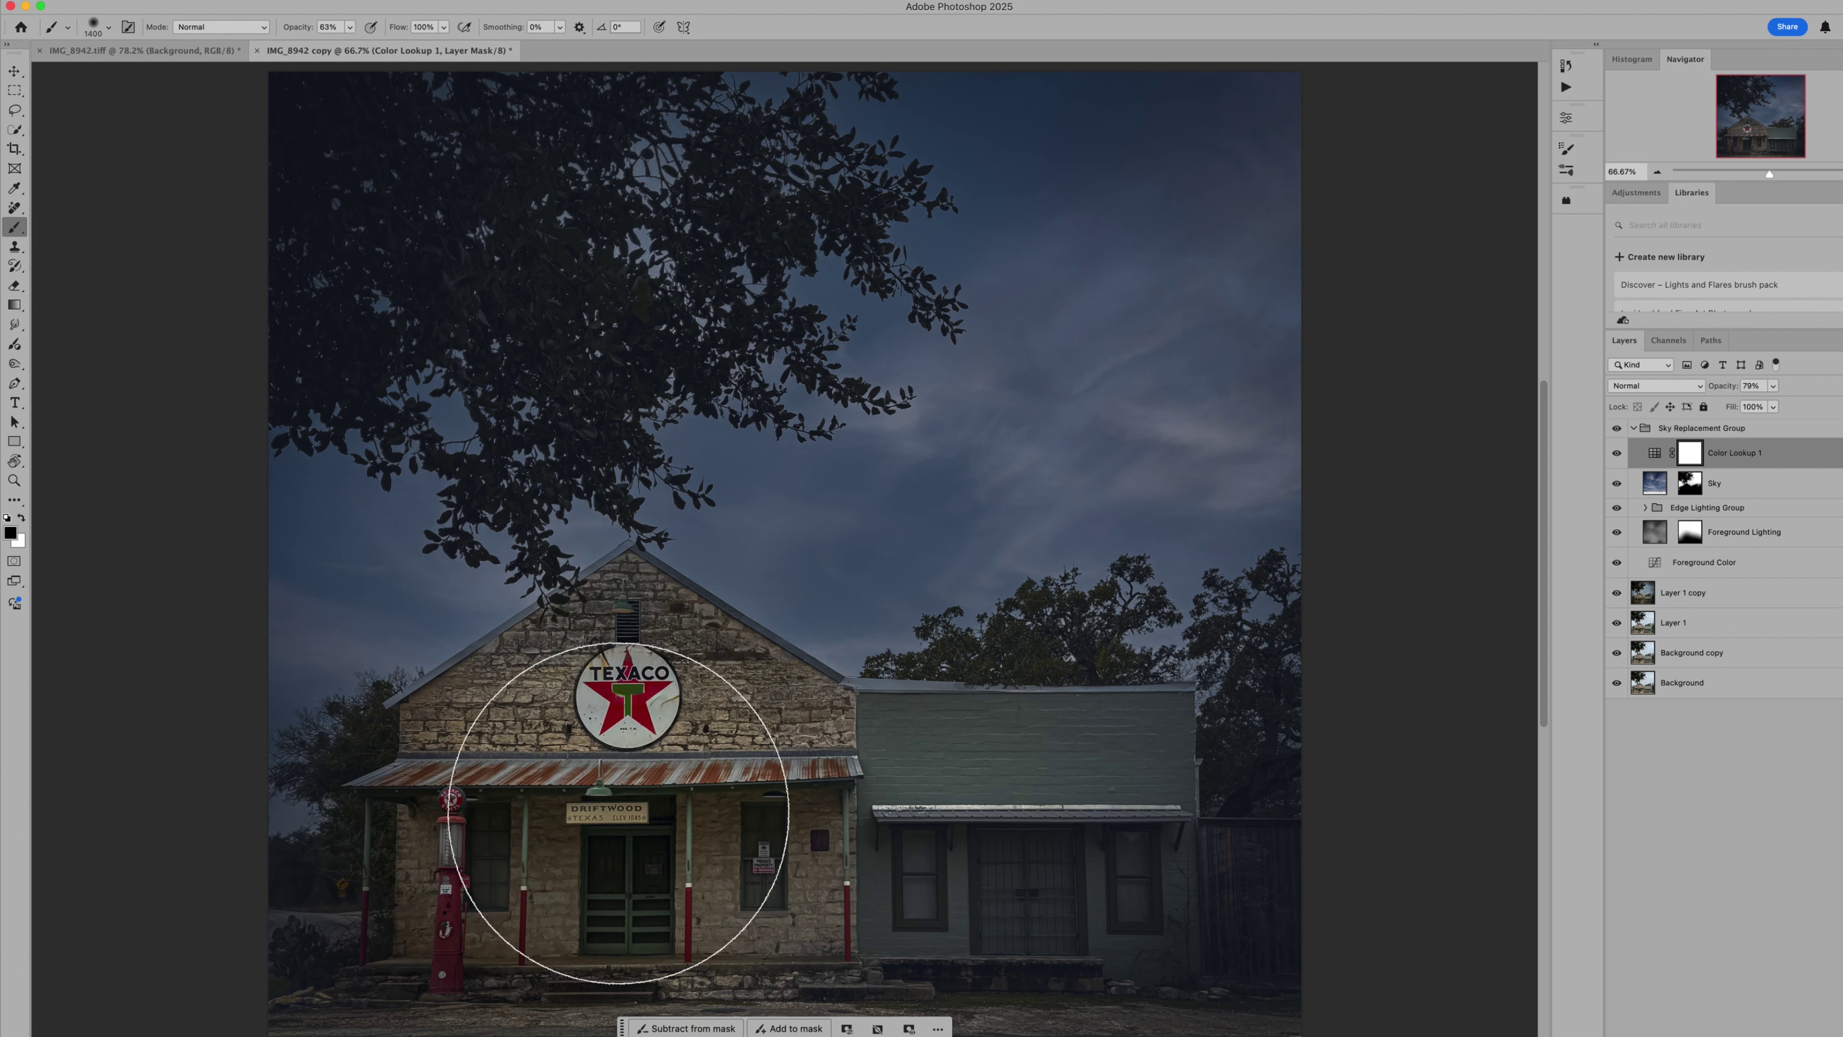
{"action": "left_click_drag", "start_coordinate": [597, 802], "coordinate": [1226, 844]}
{"action": "mouse_move", "coordinate": [929, 866]}
{"action": "left_mouse_down"}
{"action": "mouse_move", "coordinate": [448, 868]}
{"action": "mouse_move", "coordinate": [638, 885]}
{"action": "mouse_move", "coordinate": [611, 822]}
{"action": "left_mouse_up"}
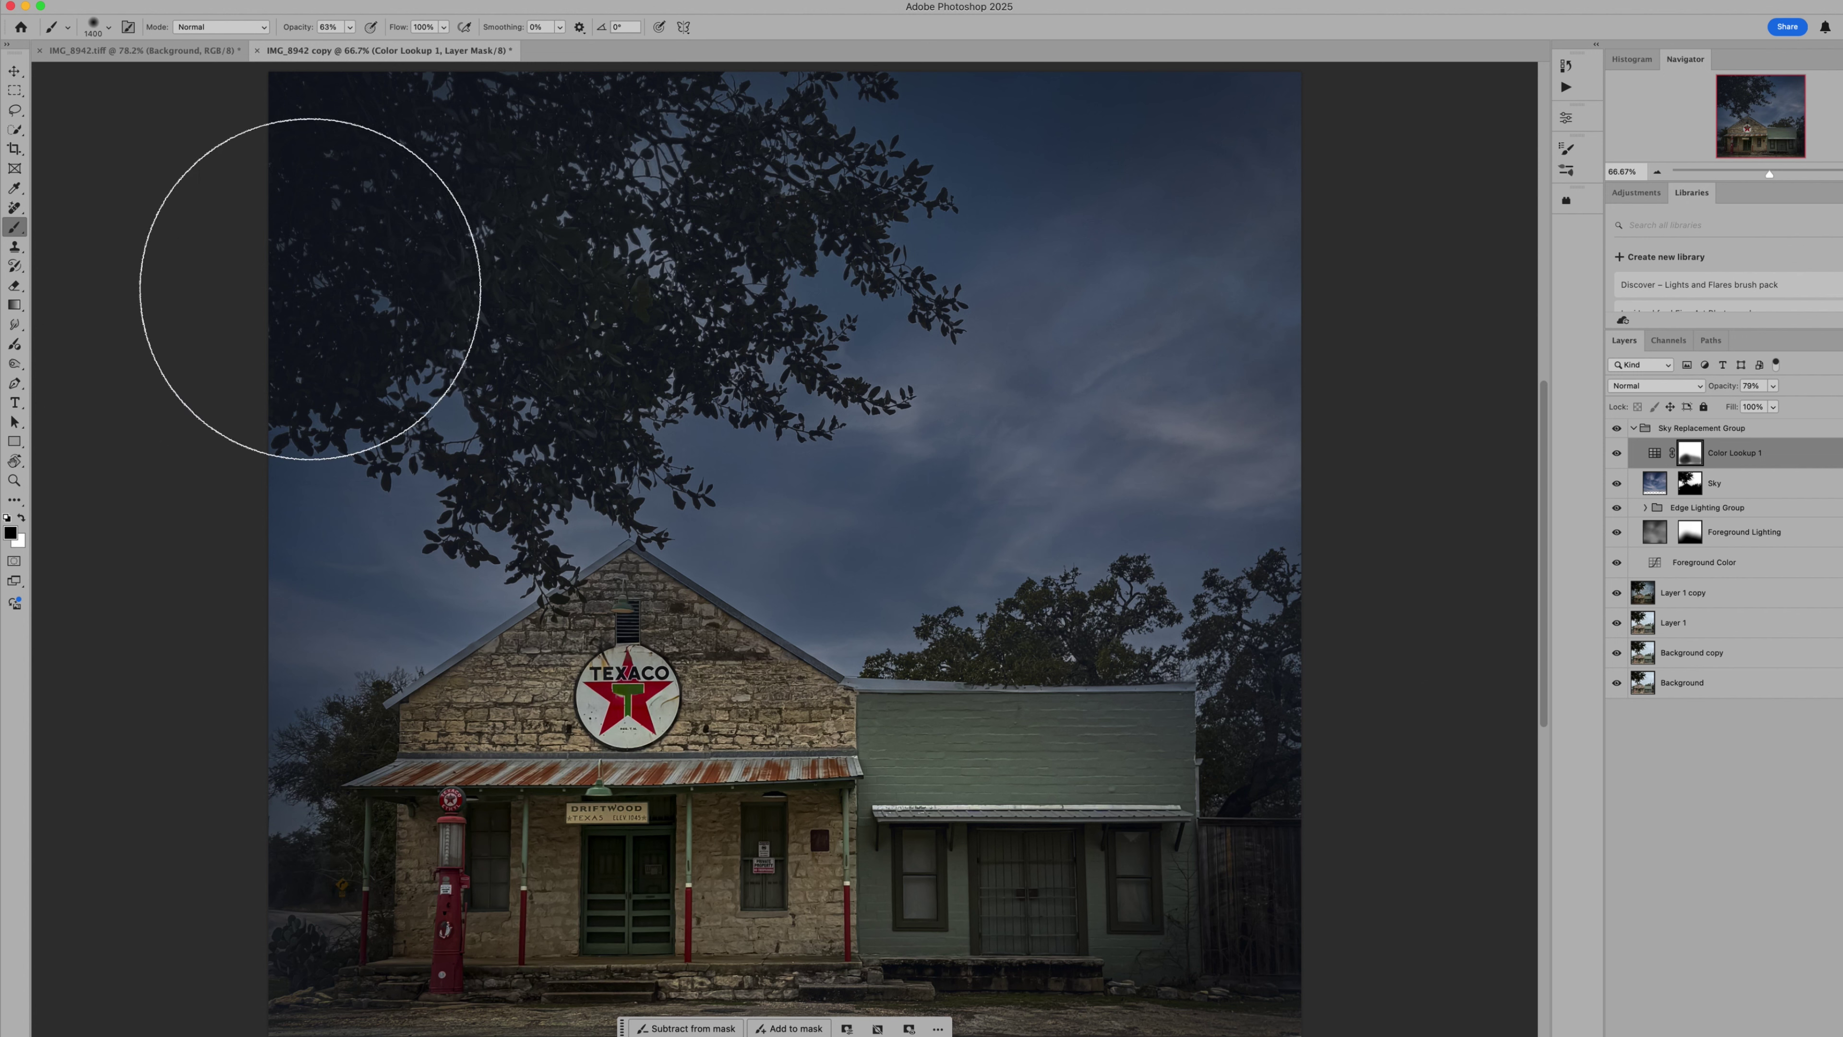
Paint white at about 21% brush opacity on the Color Lookup mask along the lower part of the buildings and the foreground.
{"action": "left_click", "coordinate": [349, 27]}
{"action": "left_click_drag", "start_coordinate": [351, 46], "coordinate": [322, 47]}
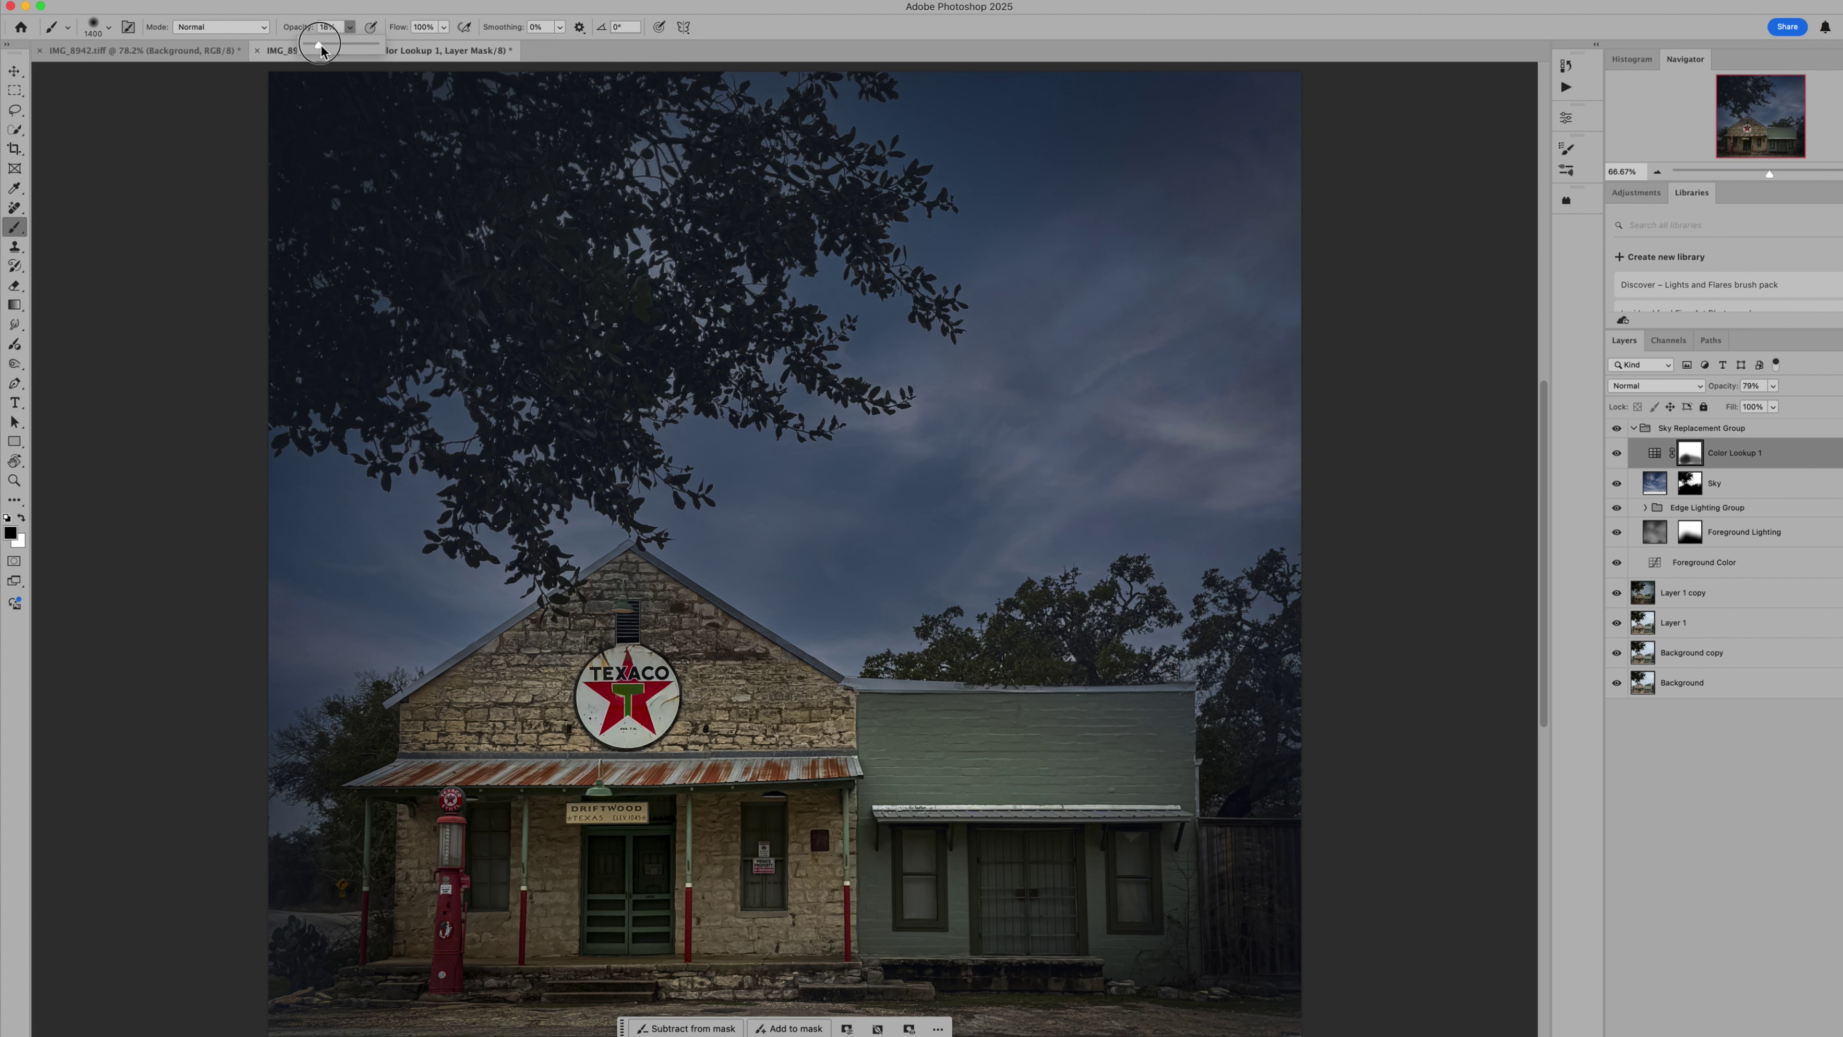
{"action": "left_click", "coordinate": [21, 517]}
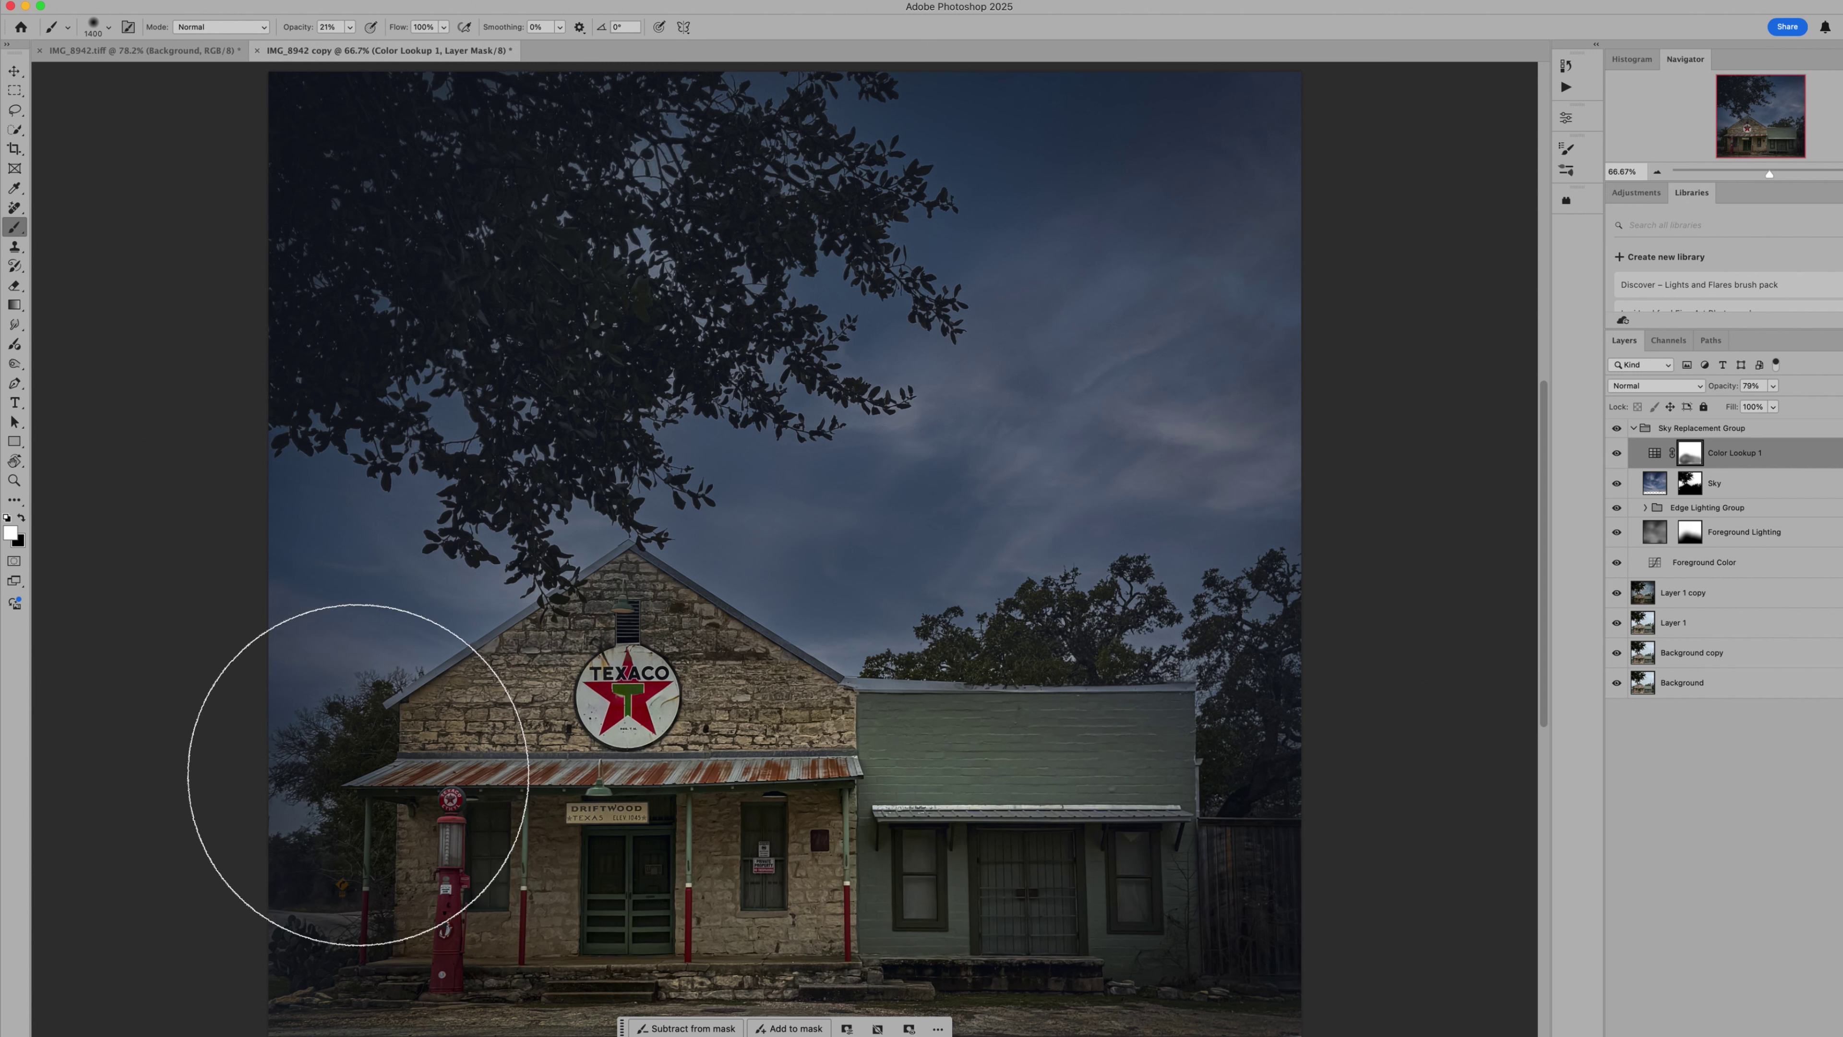
{"action": "mouse_move", "coordinate": [411, 838]}
{"action": "left_mouse_down"}
{"action": "mouse_move", "coordinate": [1171, 987]}
{"action": "mouse_move", "coordinate": [1190, 1031]}
{"action": "left_mouse_up"}
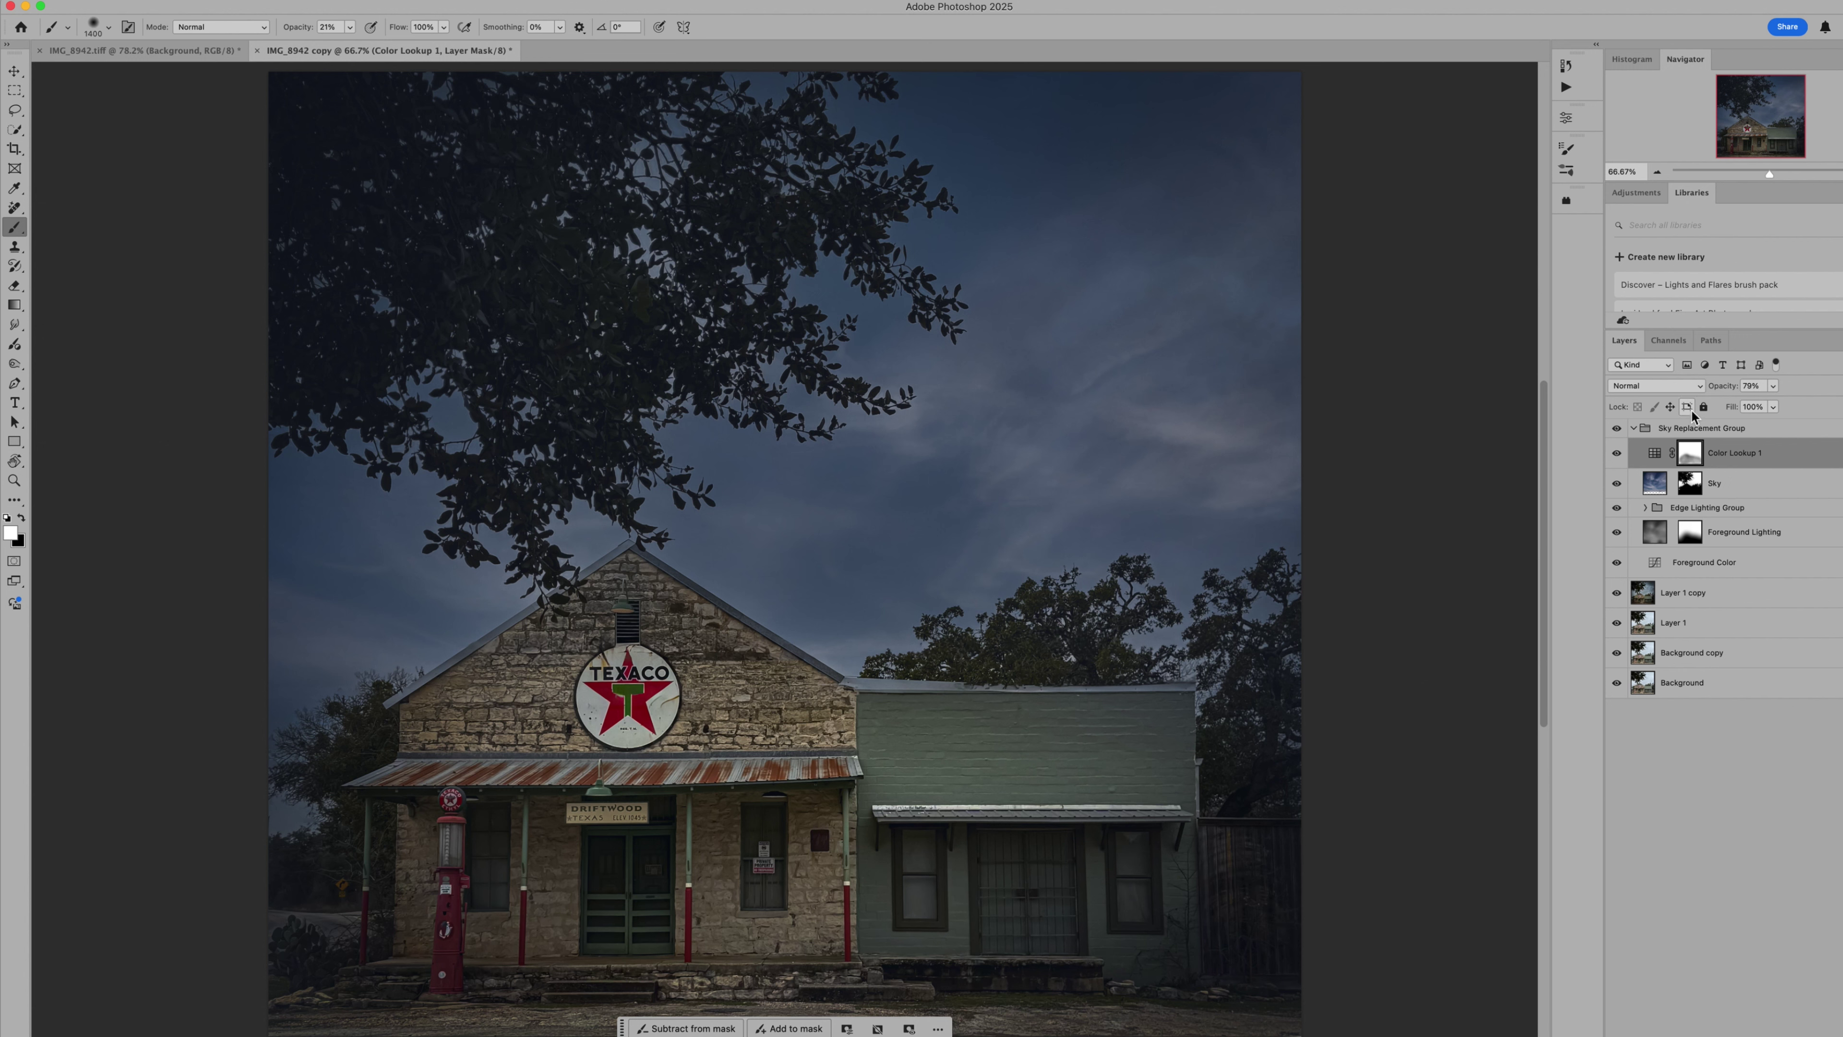
Set the Color Lookup layer's blend mode to Multiply and move the layer above the Sky Replacement Group.
{"action": "left_click", "coordinate": [1702, 390]}
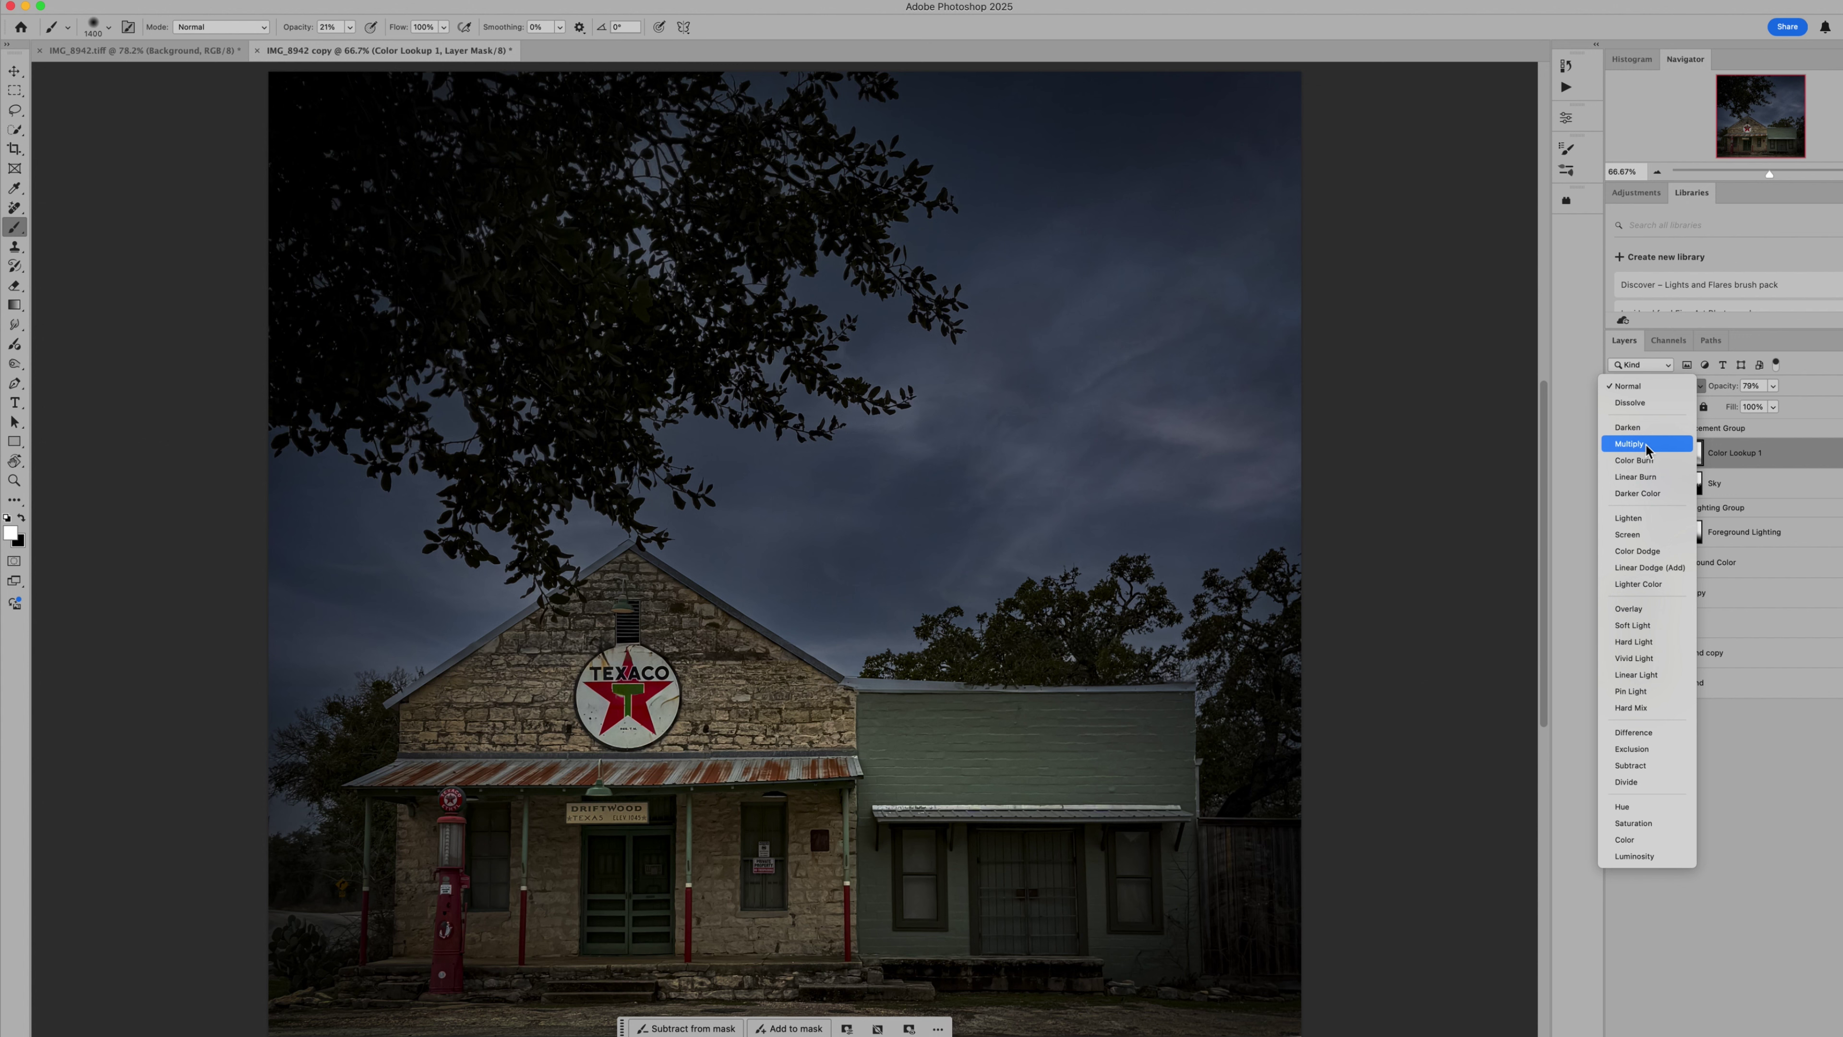
{"action": "left_click", "coordinate": [1647, 444]}
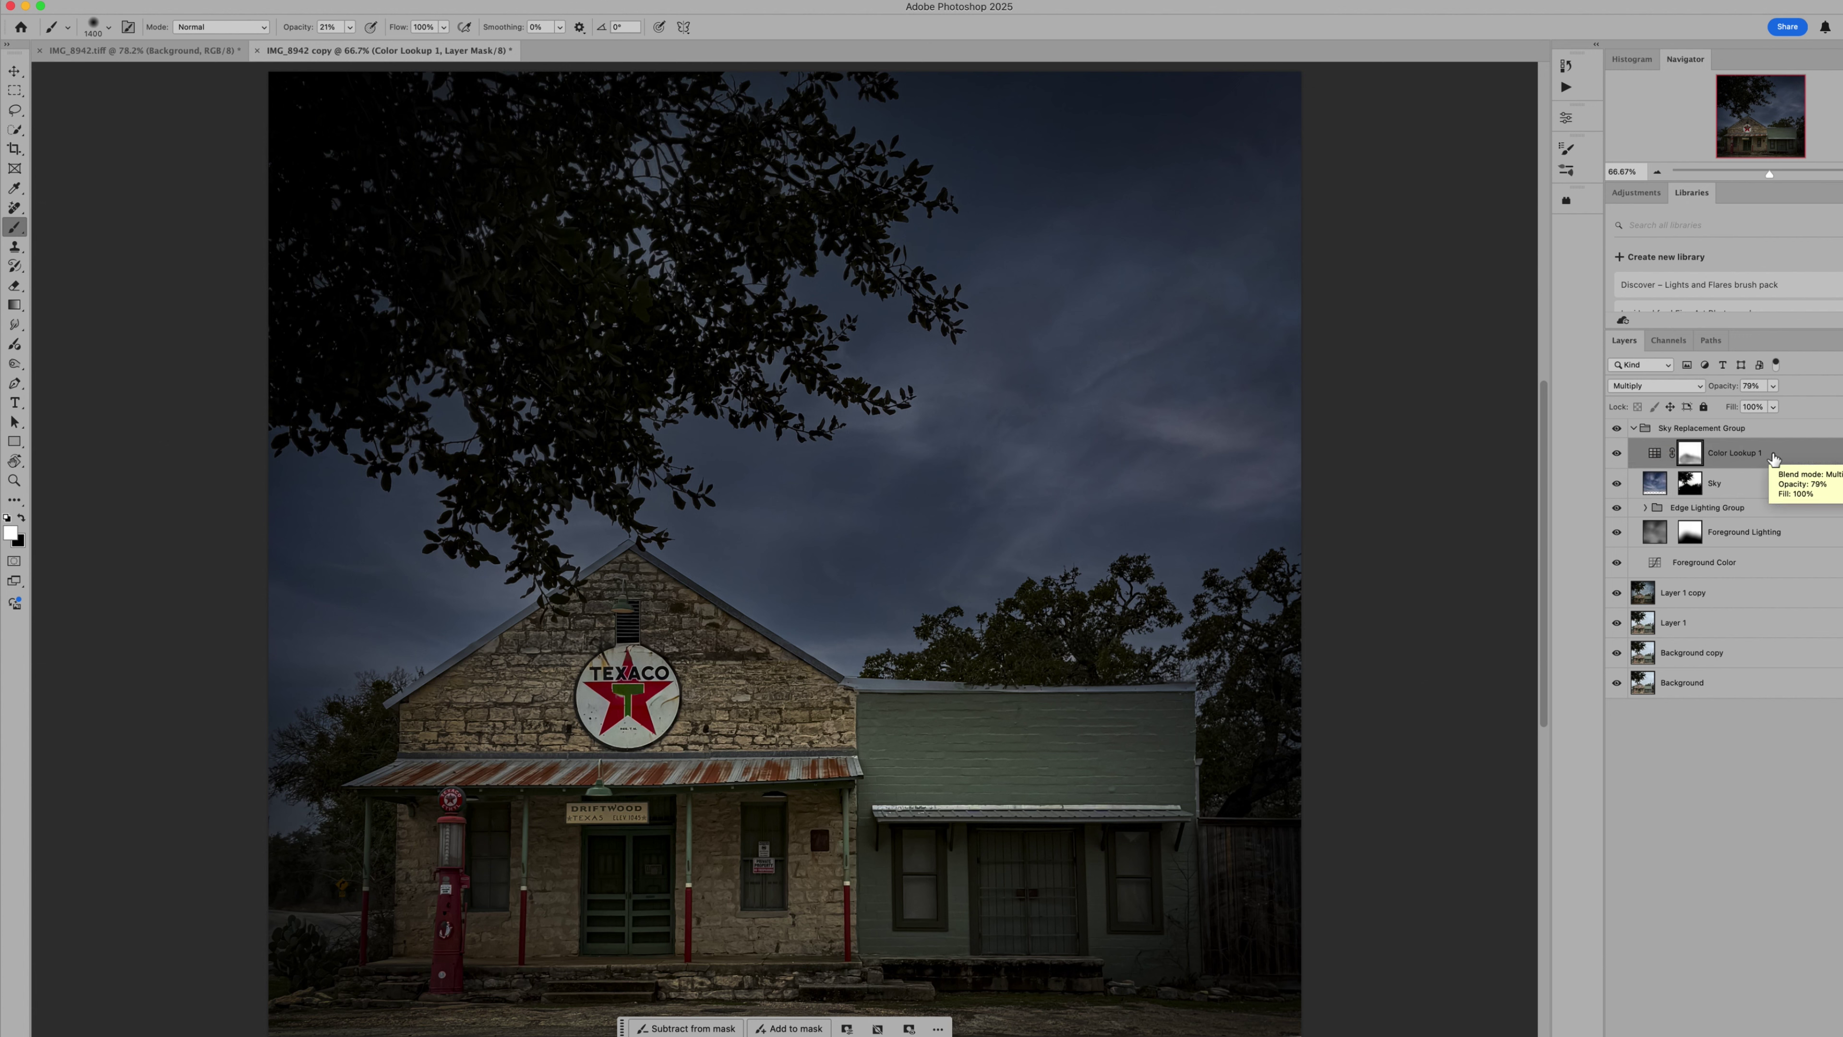
{"action": "left_click_drag", "start_coordinate": [1773, 456], "coordinate": [1754, 420]}
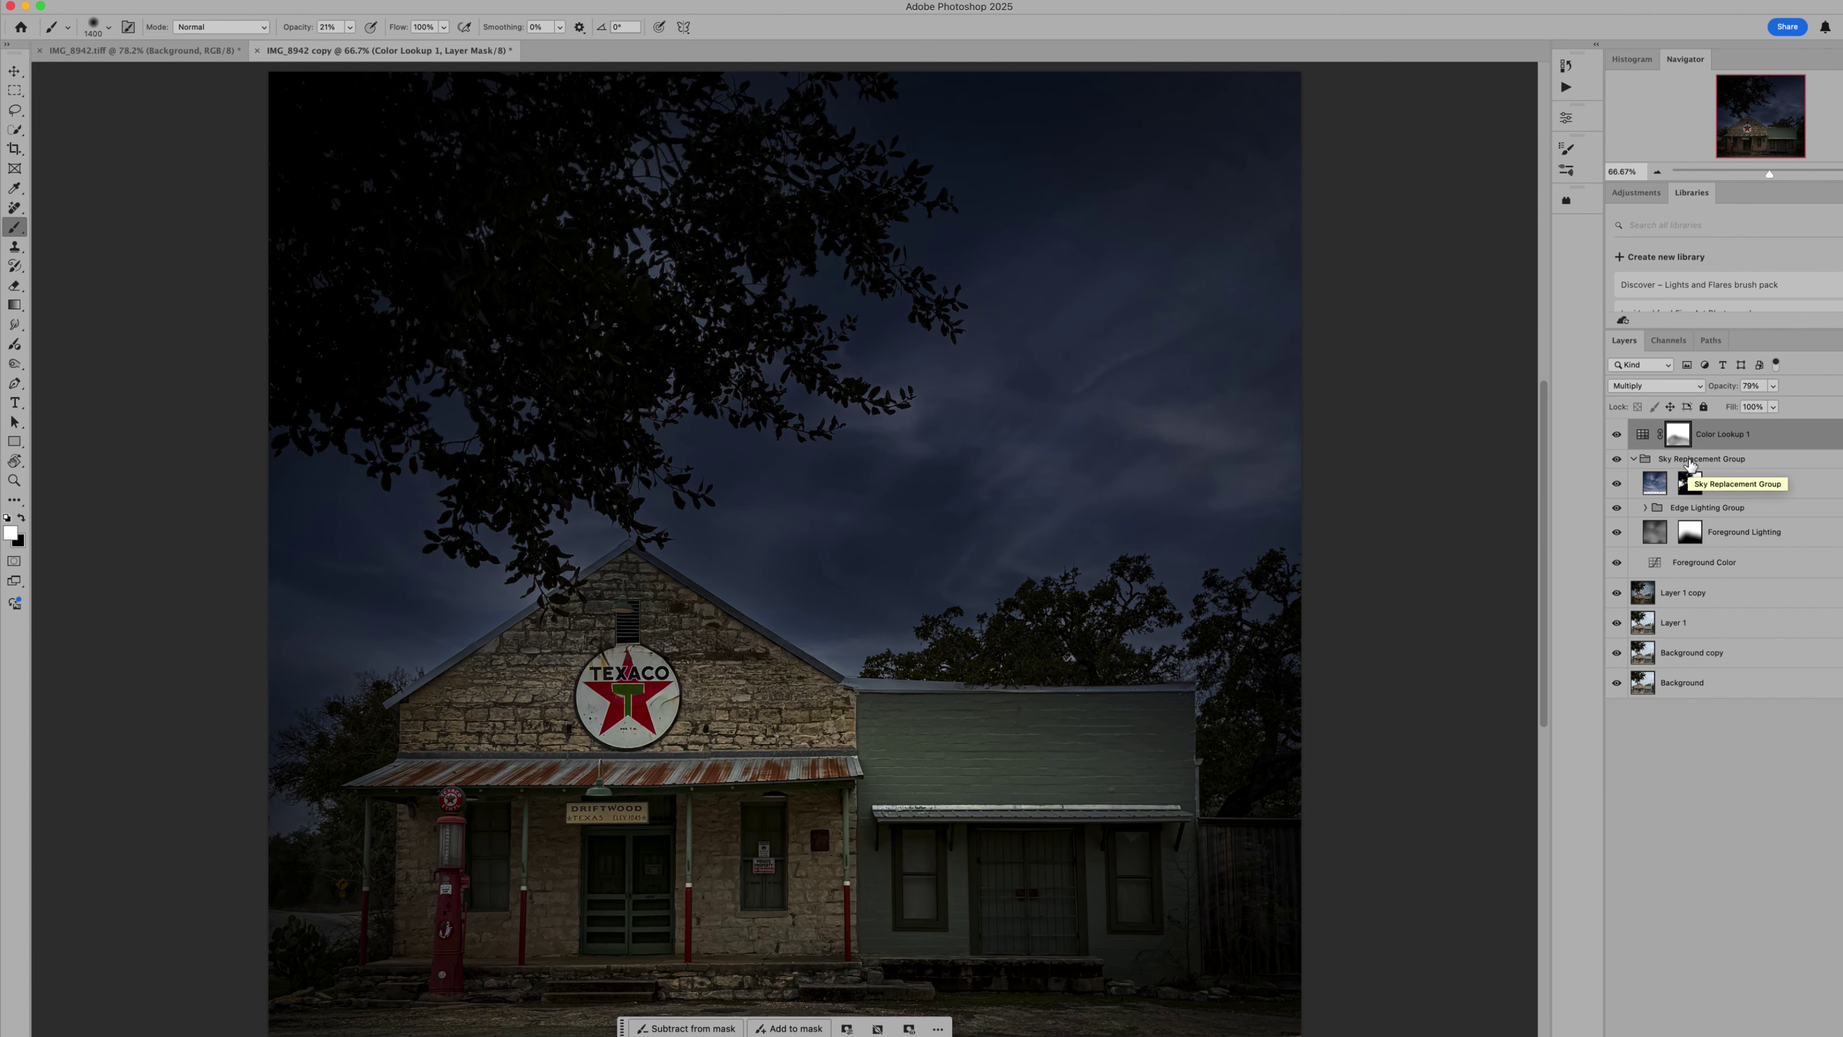
Collapse the Sky Replacement Group in the layer stack.
{"action": "left_click", "coordinate": [1634, 459]}
{"action": "left_click", "coordinate": [1635, 460]}
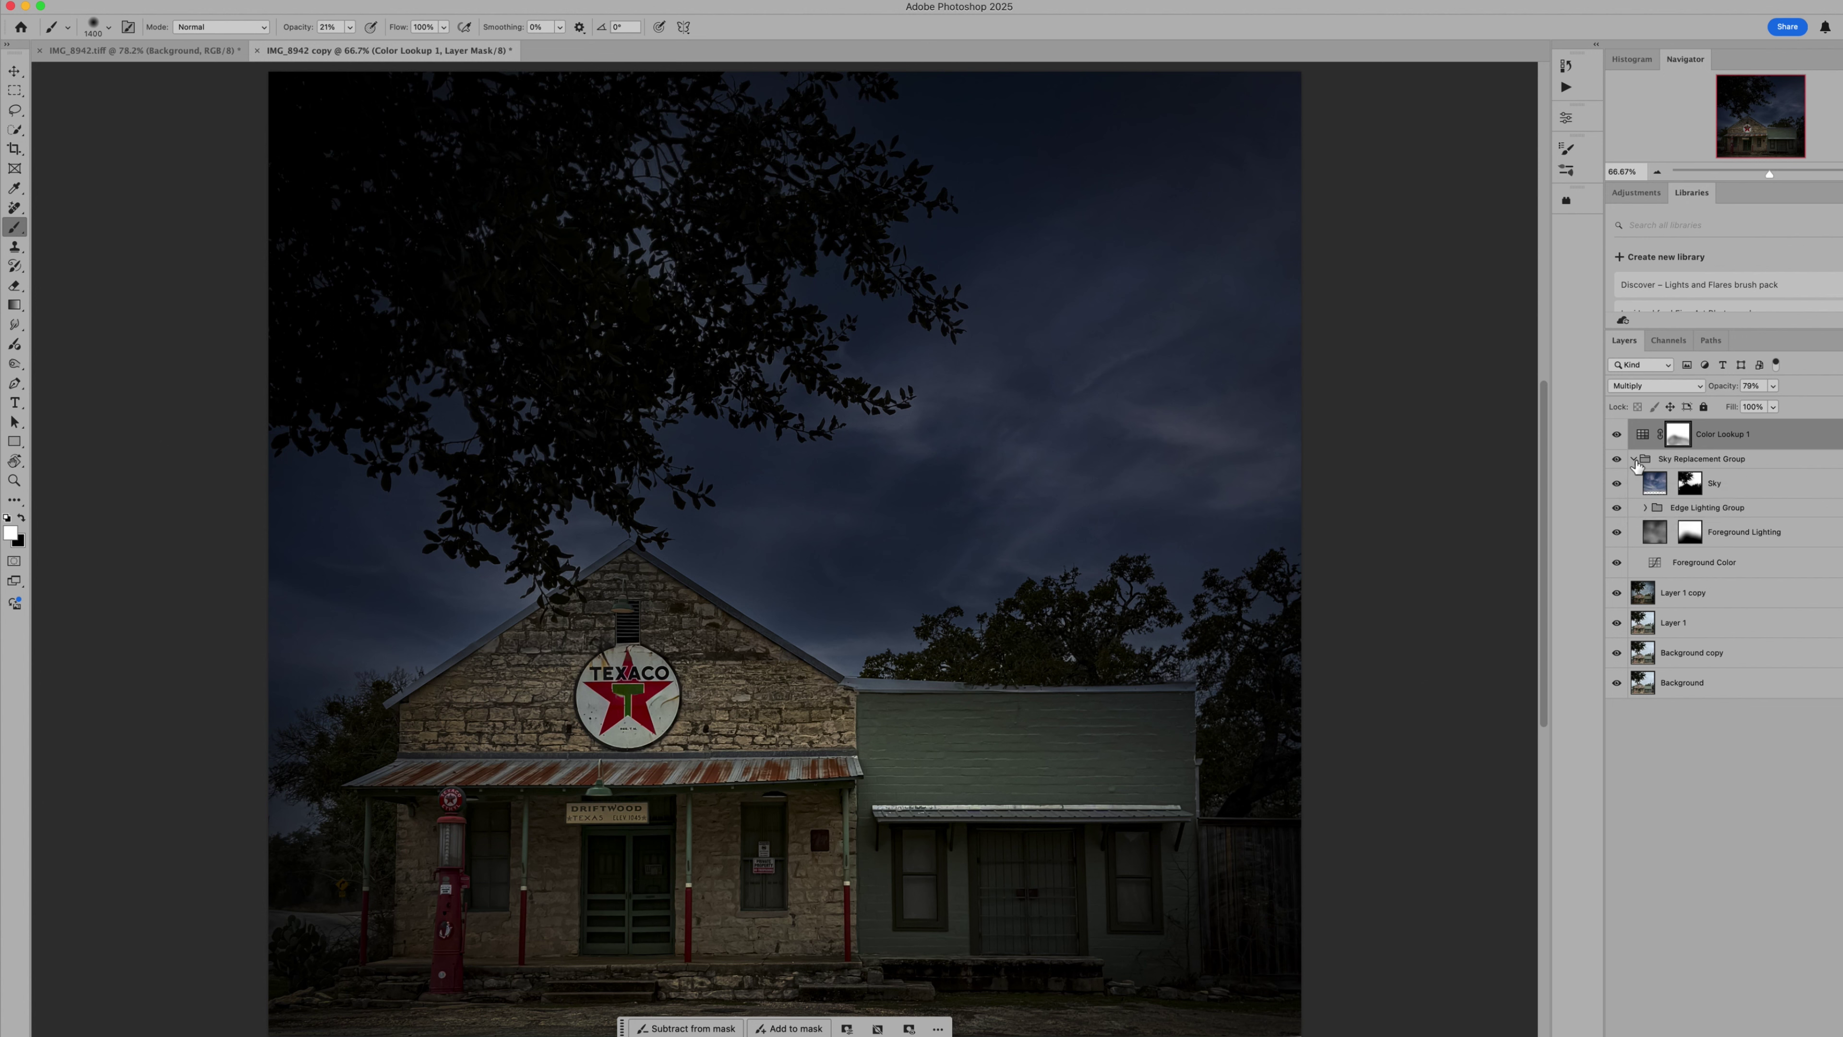
{"action": "left_click", "coordinate": [1634, 460]}
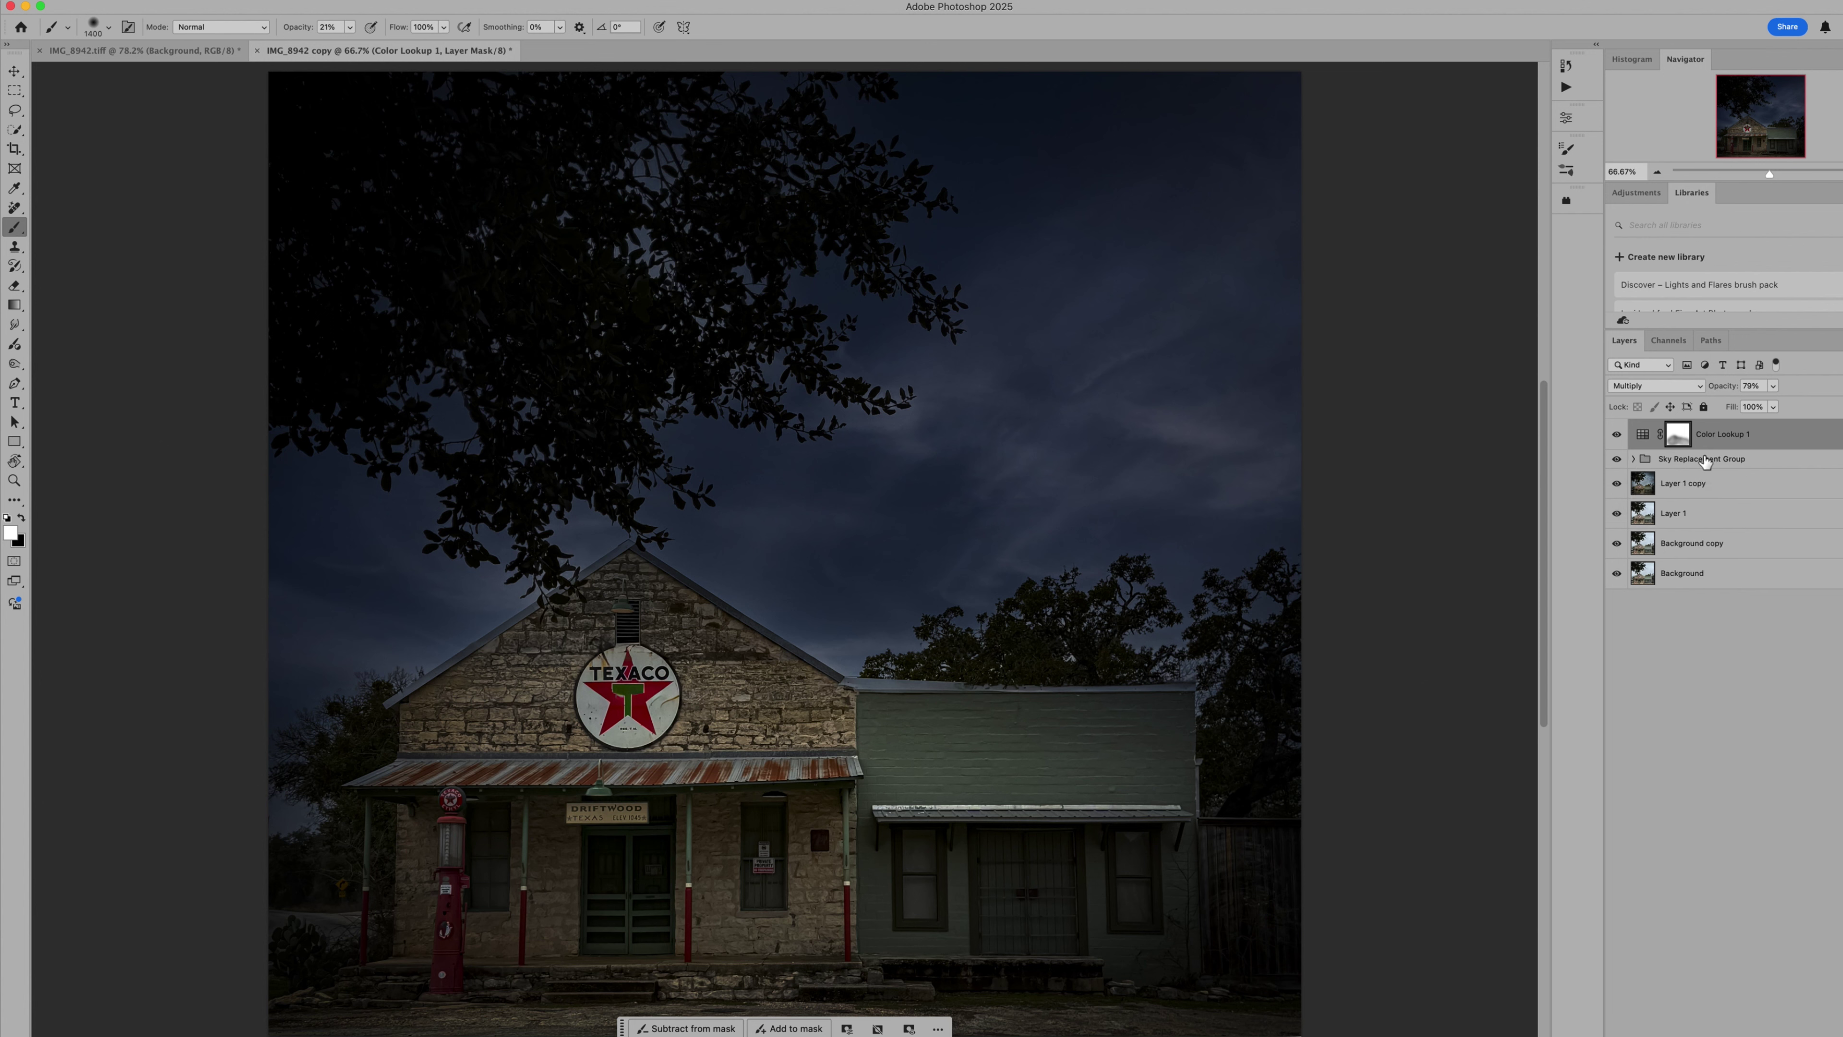
{"action": "left_click", "coordinate": [1635, 459]}
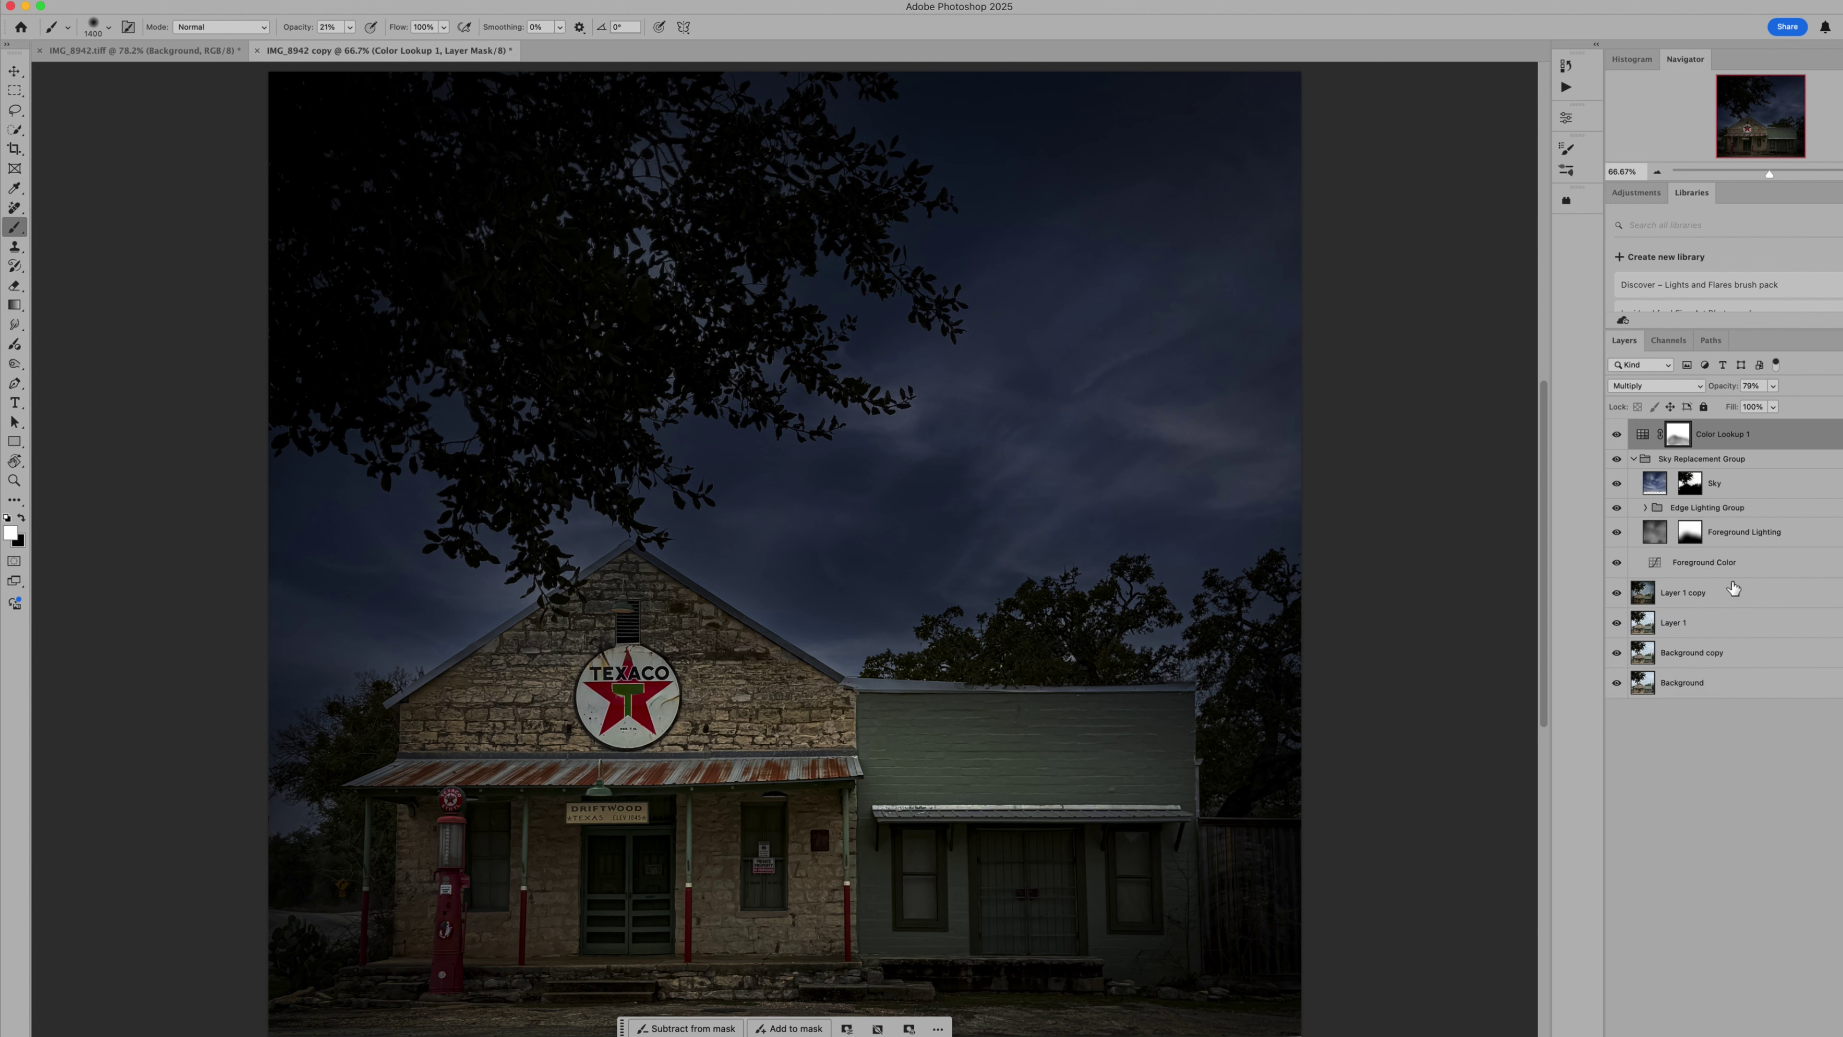
{"action": "left_click", "coordinate": [1635, 459]}
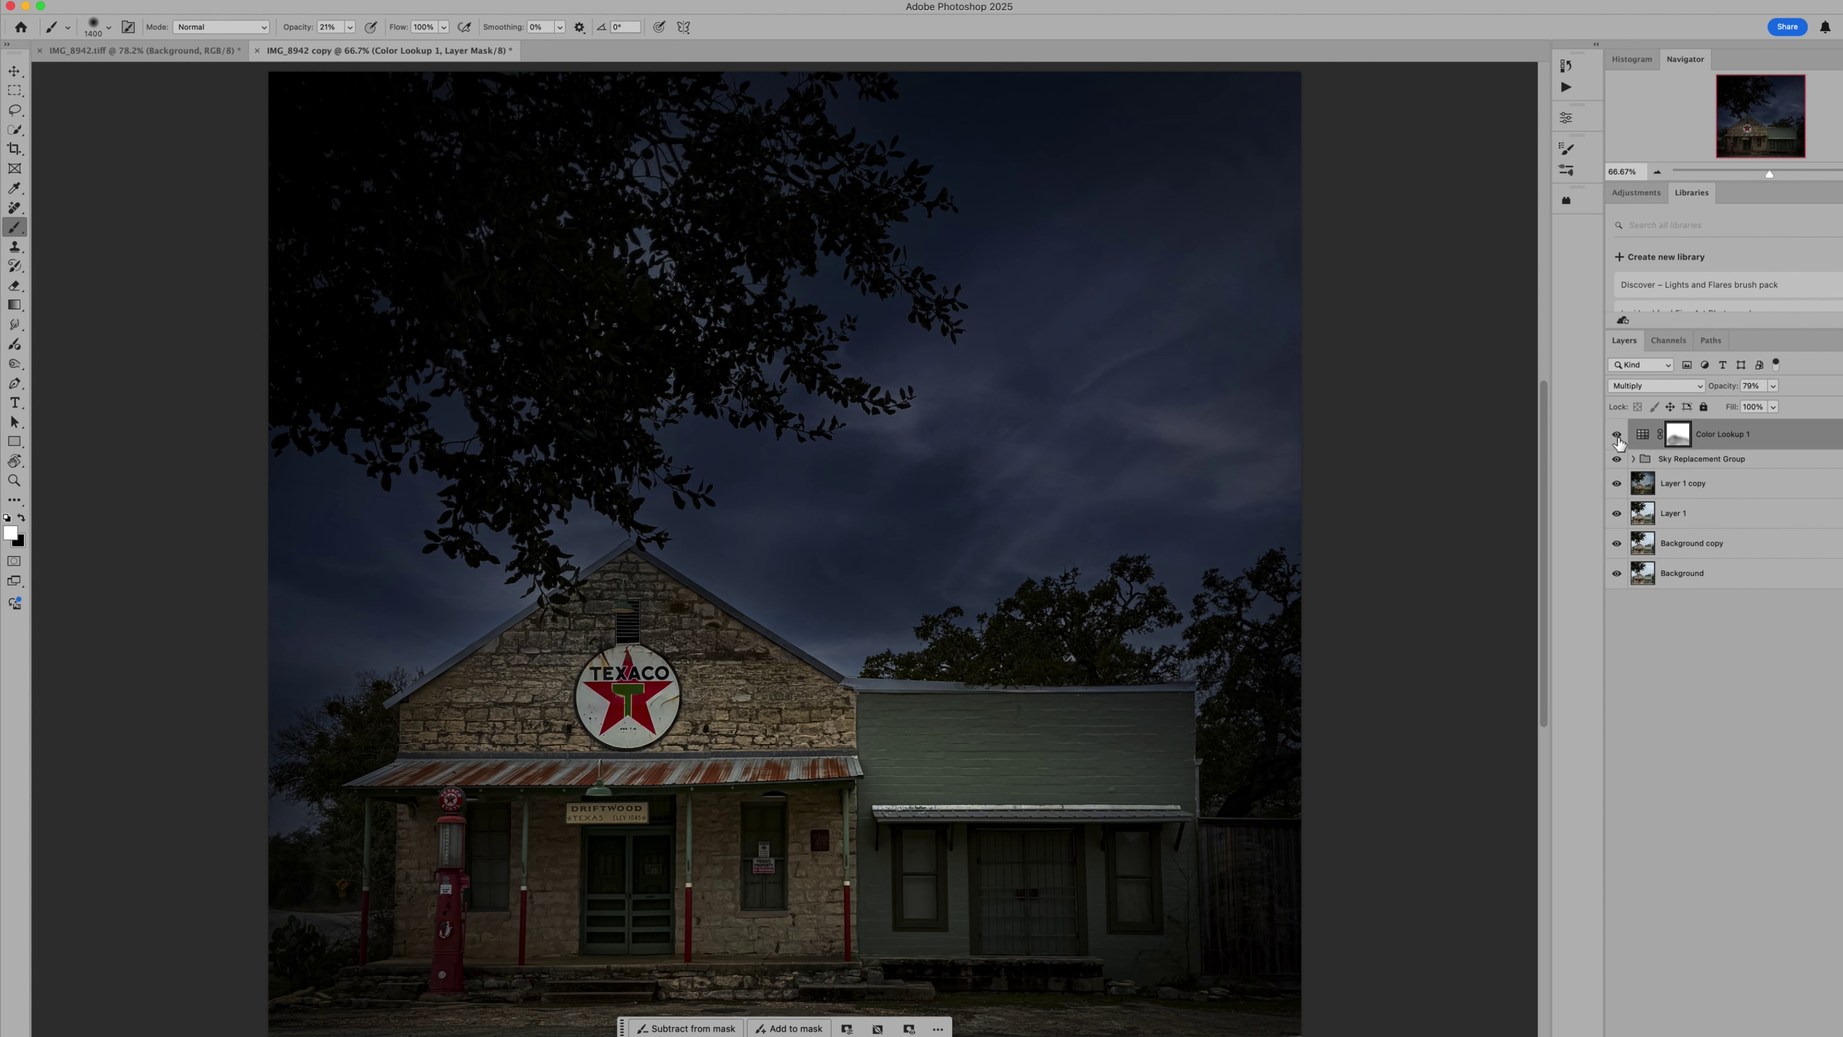
Lower the opacity of the Color Lookup layer to 55%.
{"action": "left_click", "coordinate": [1643, 434]}
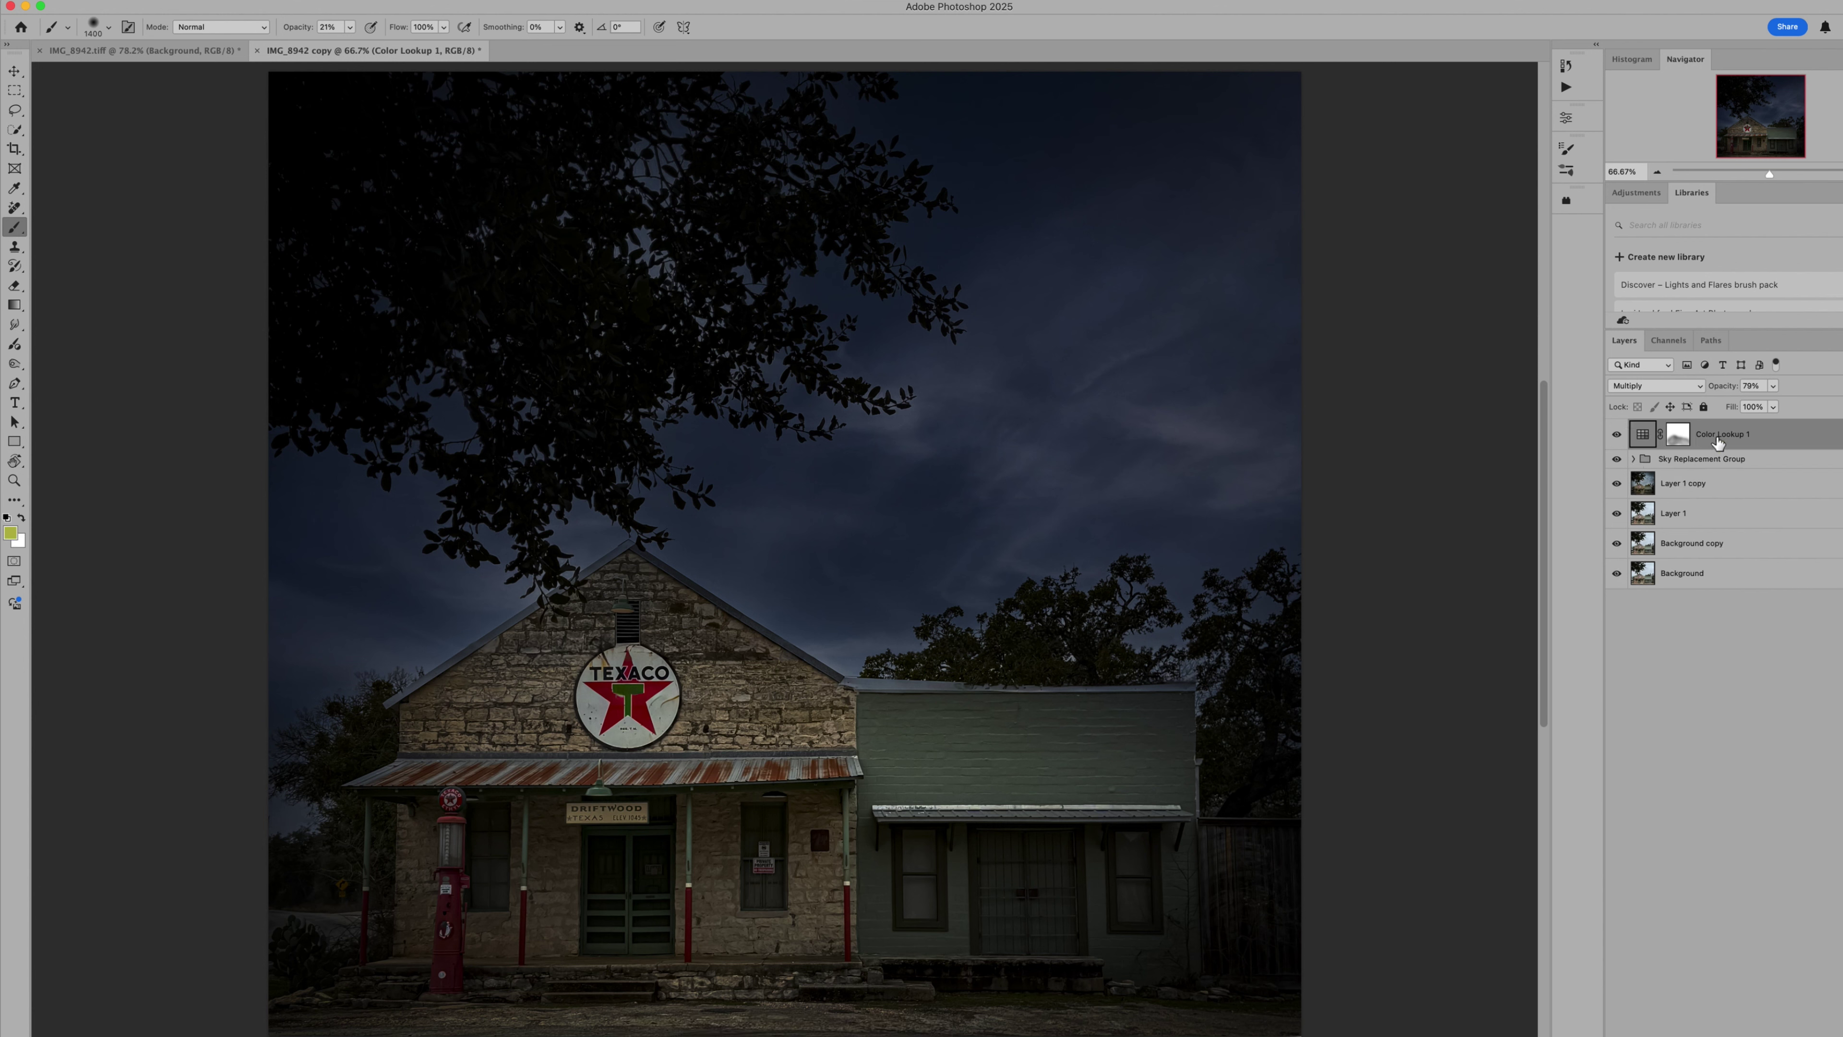
{"action": "left_click", "coordinate": [1773, 386]}
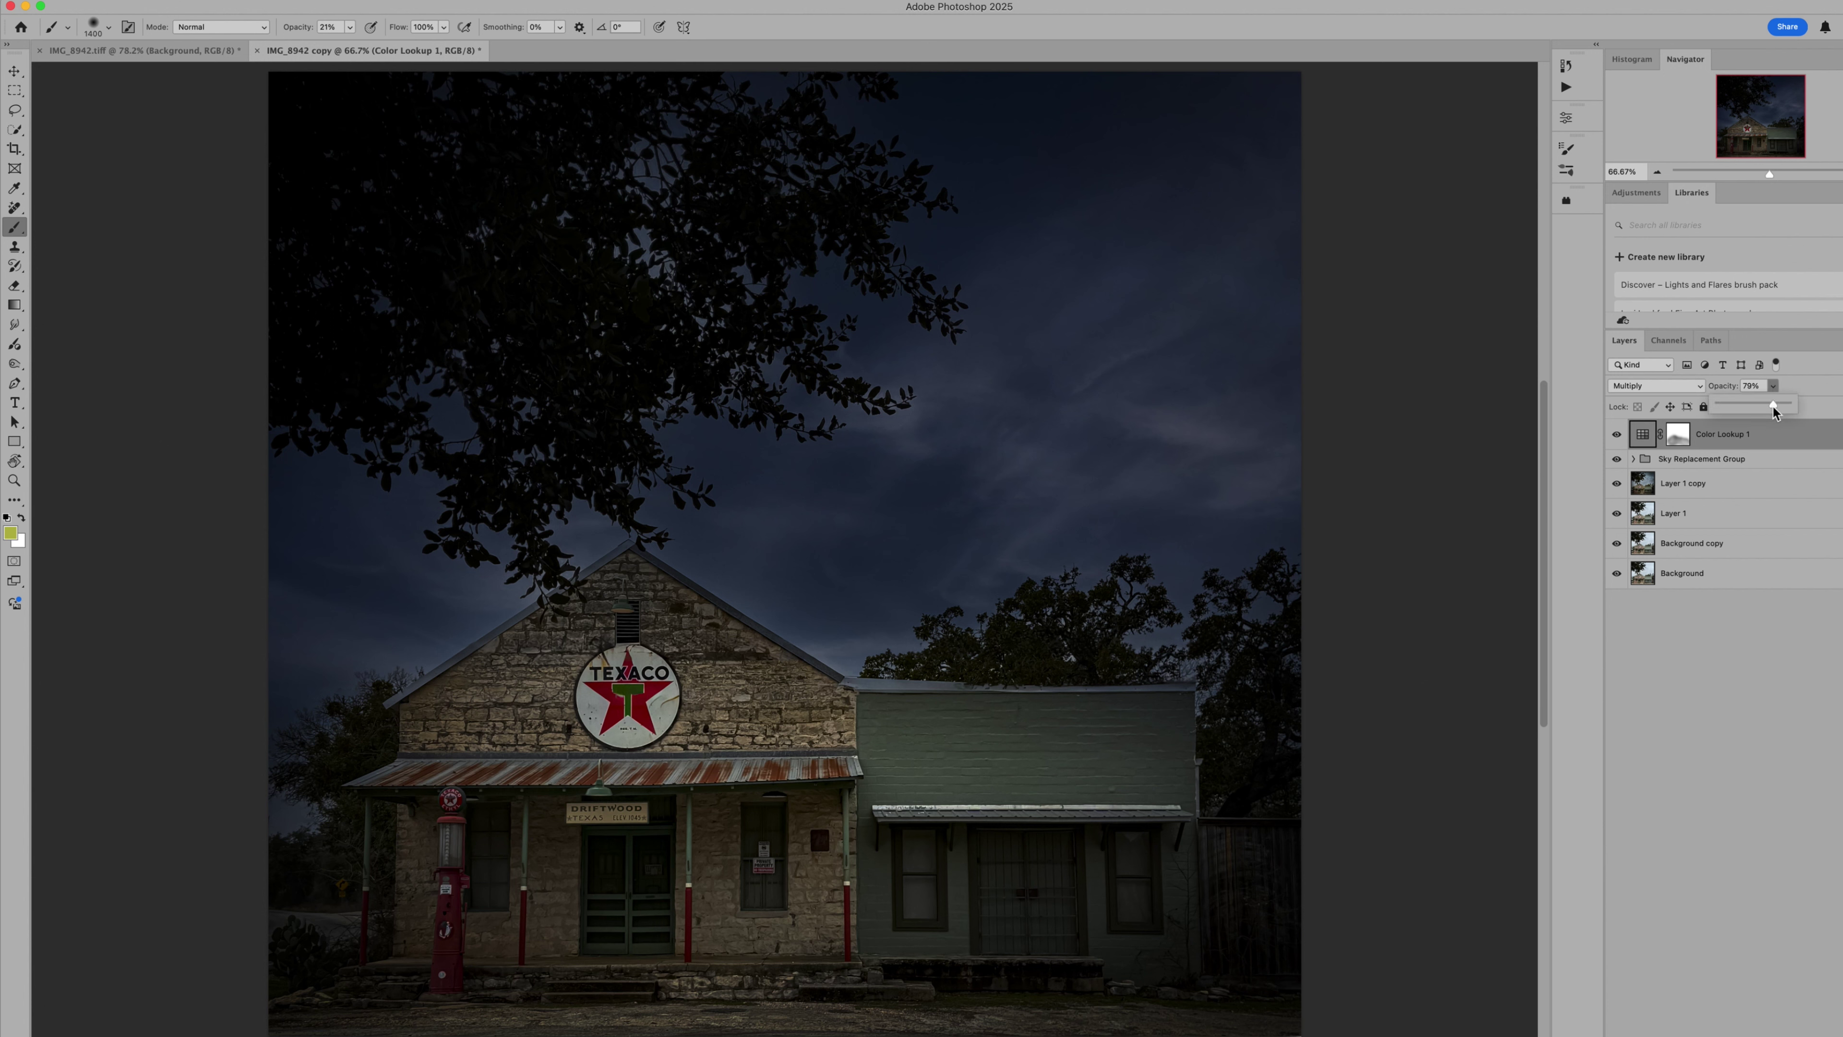
{"action": "left_click_drag", "start_coordinate": [1773, 413], "coordinate": [1759, 412]}
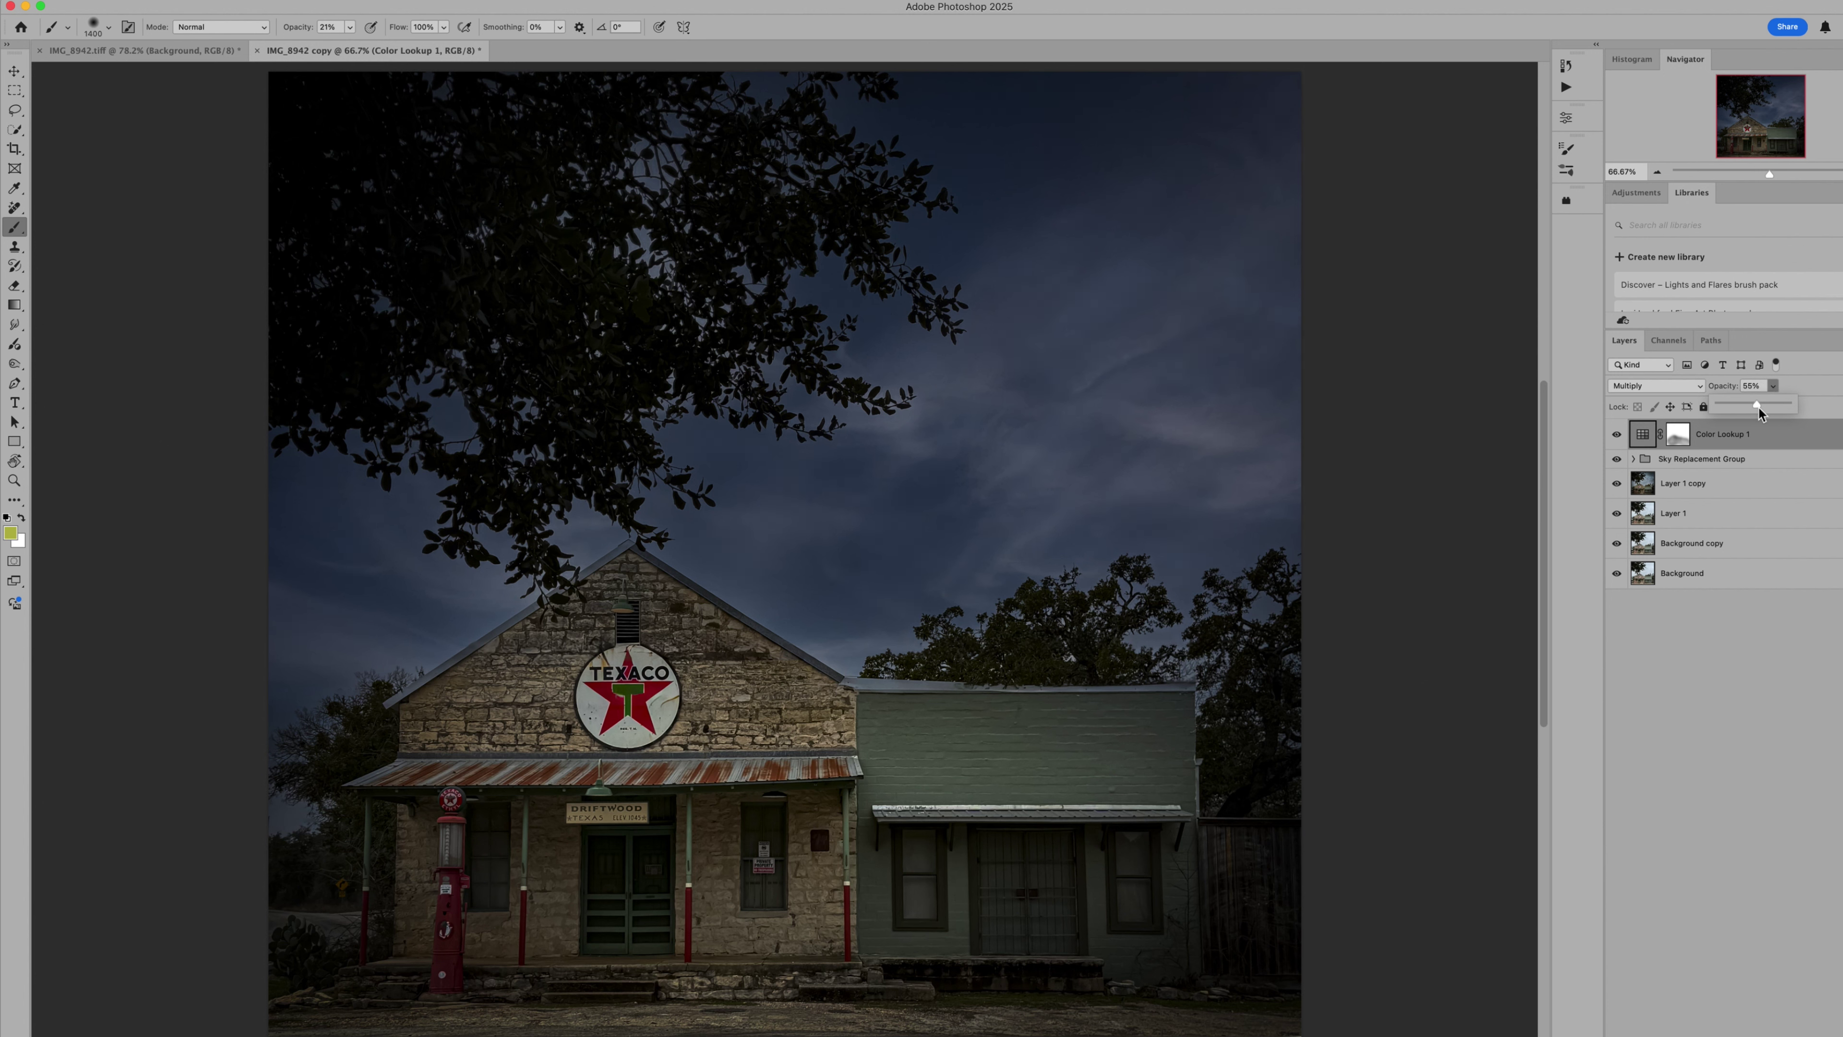
Compare the image with and without the Color Lookup layer and the Sky Replacement Group, leaving both visible.
{"action": "left_click", "coordinate": [1616, 435]}
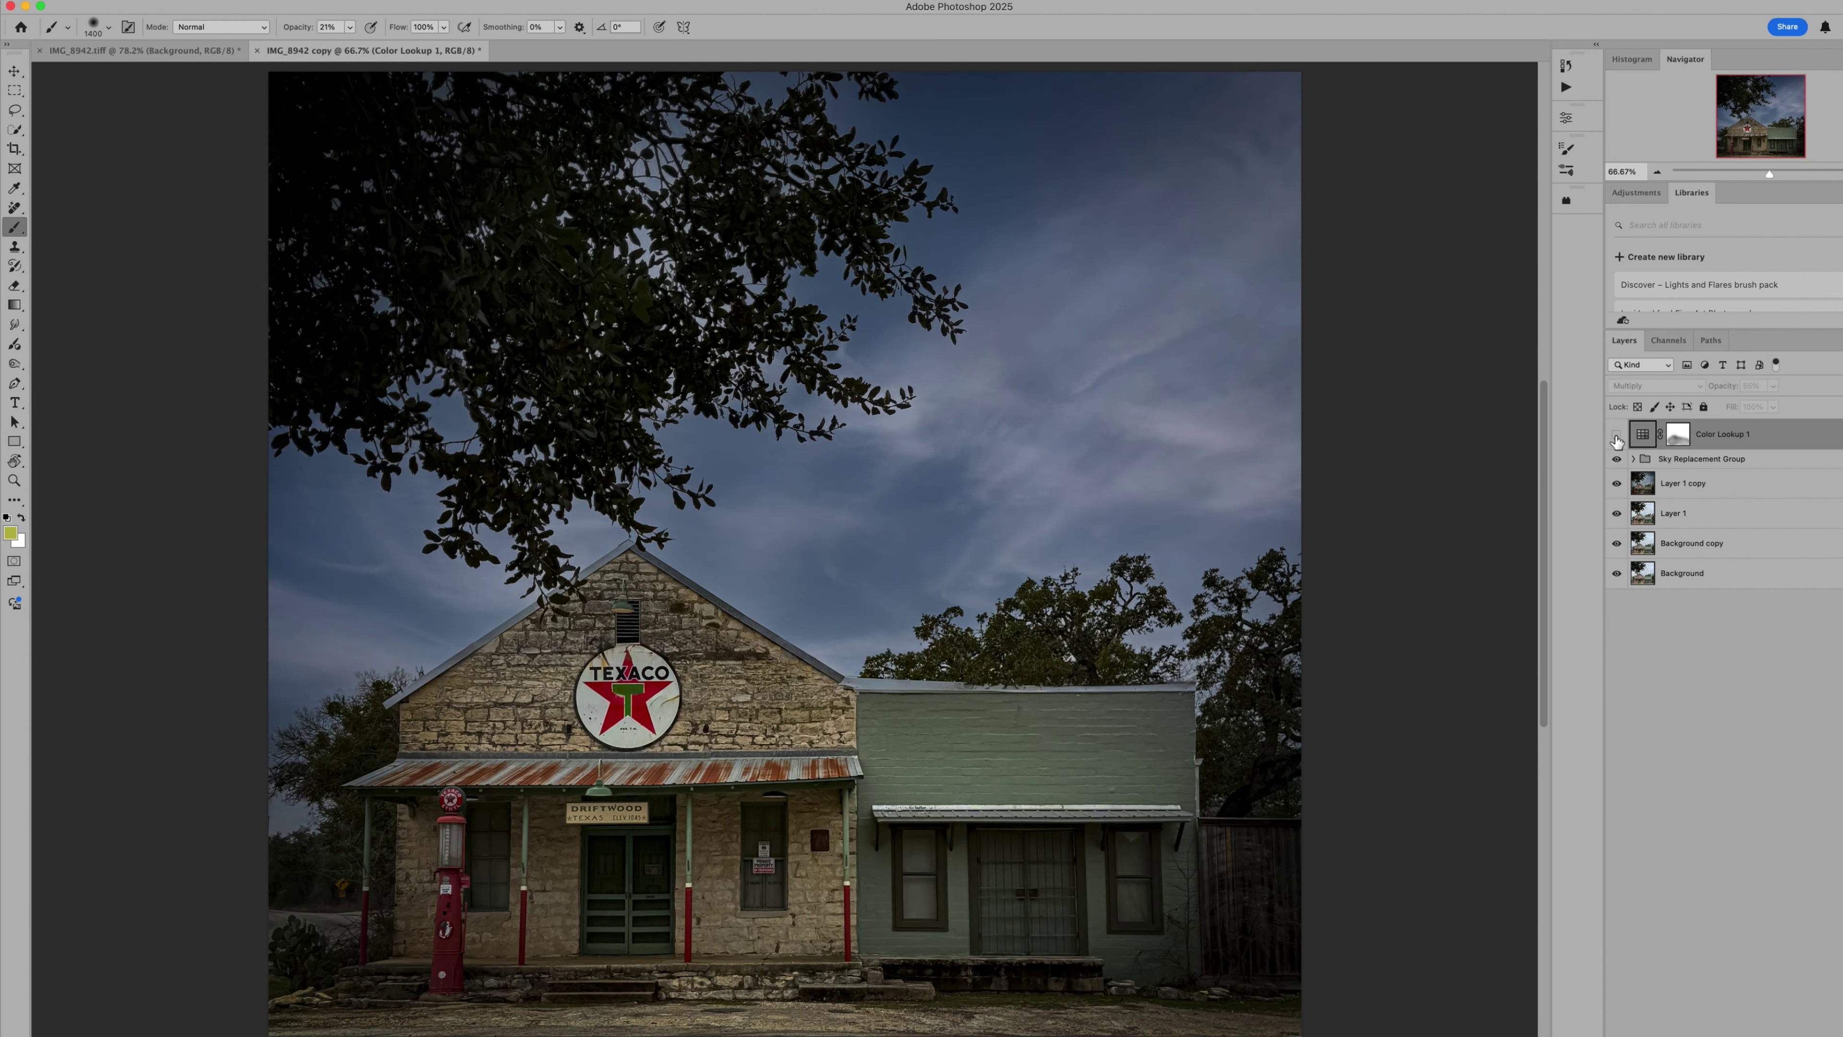
{"action": "left_click", "coordinate": [1616, 435]}
{"action": "left_click", "coordinate": [1616, 435]}
{"action": "left_click", "coordinate": [1616, 459]}
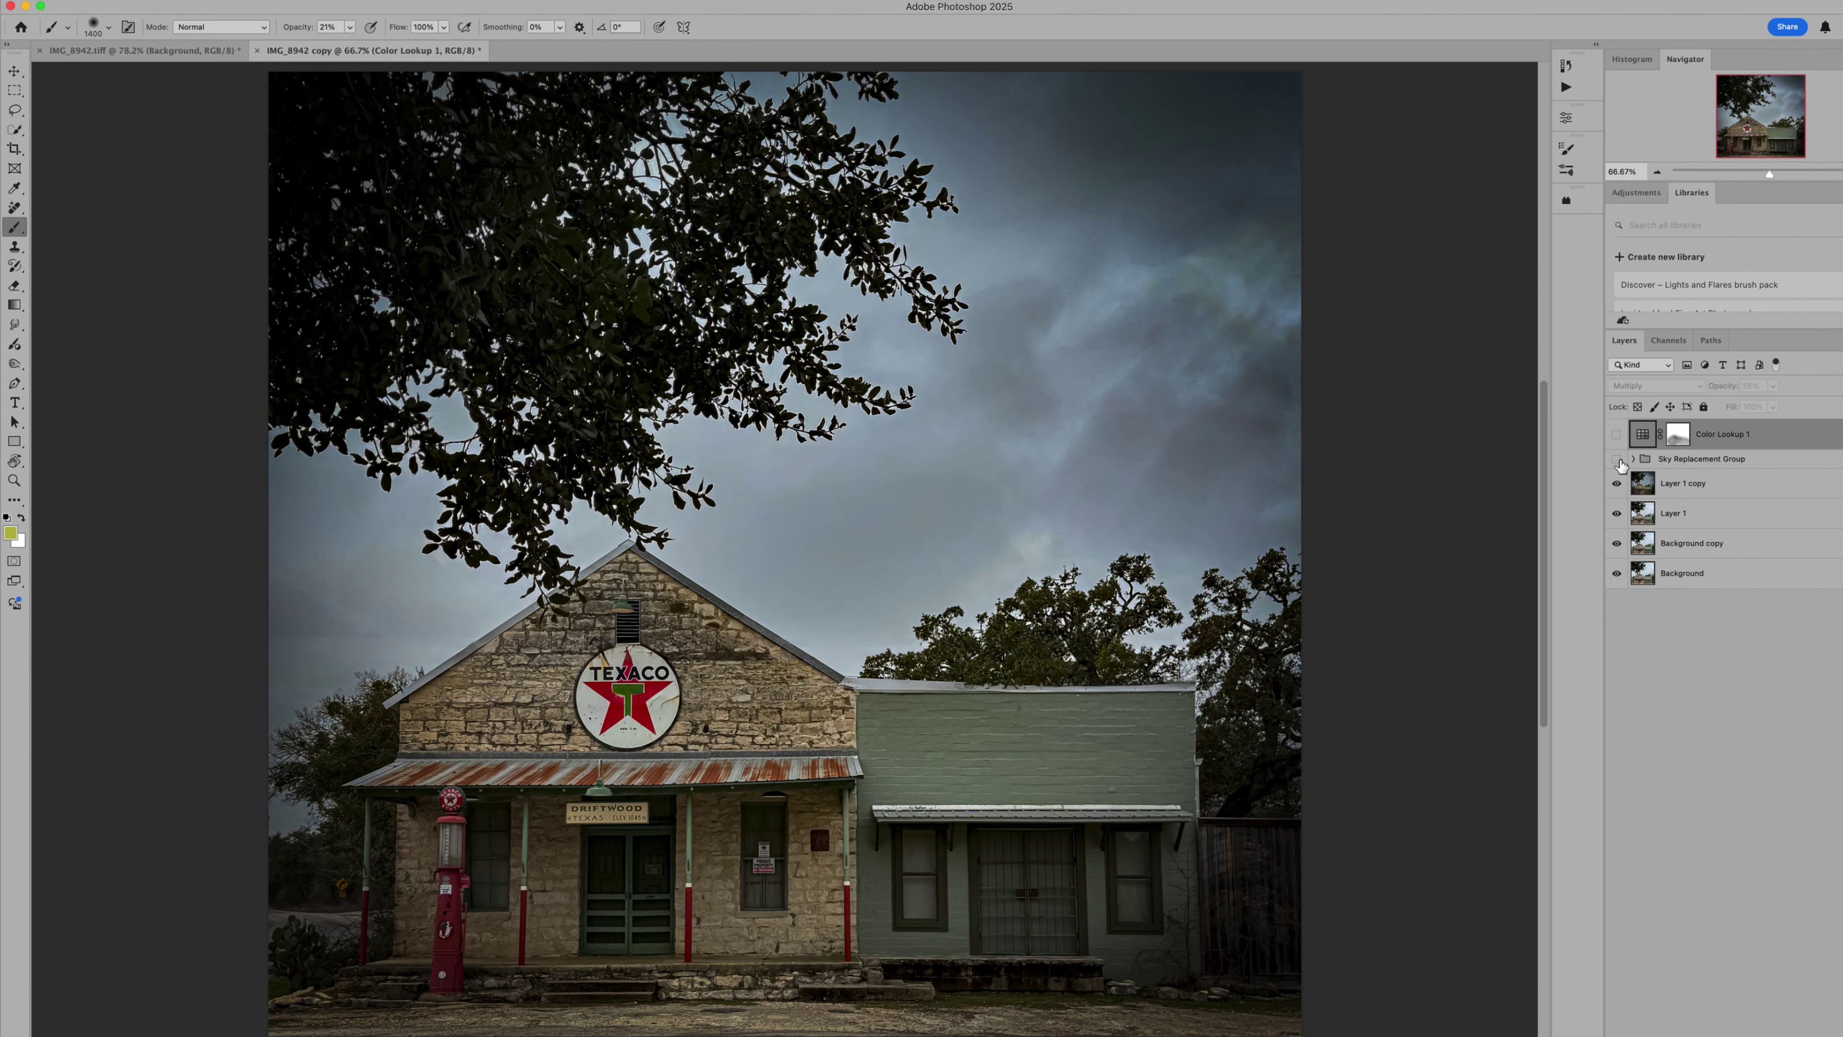
{"action": "left_click", "coordinate": [1616, 459]}
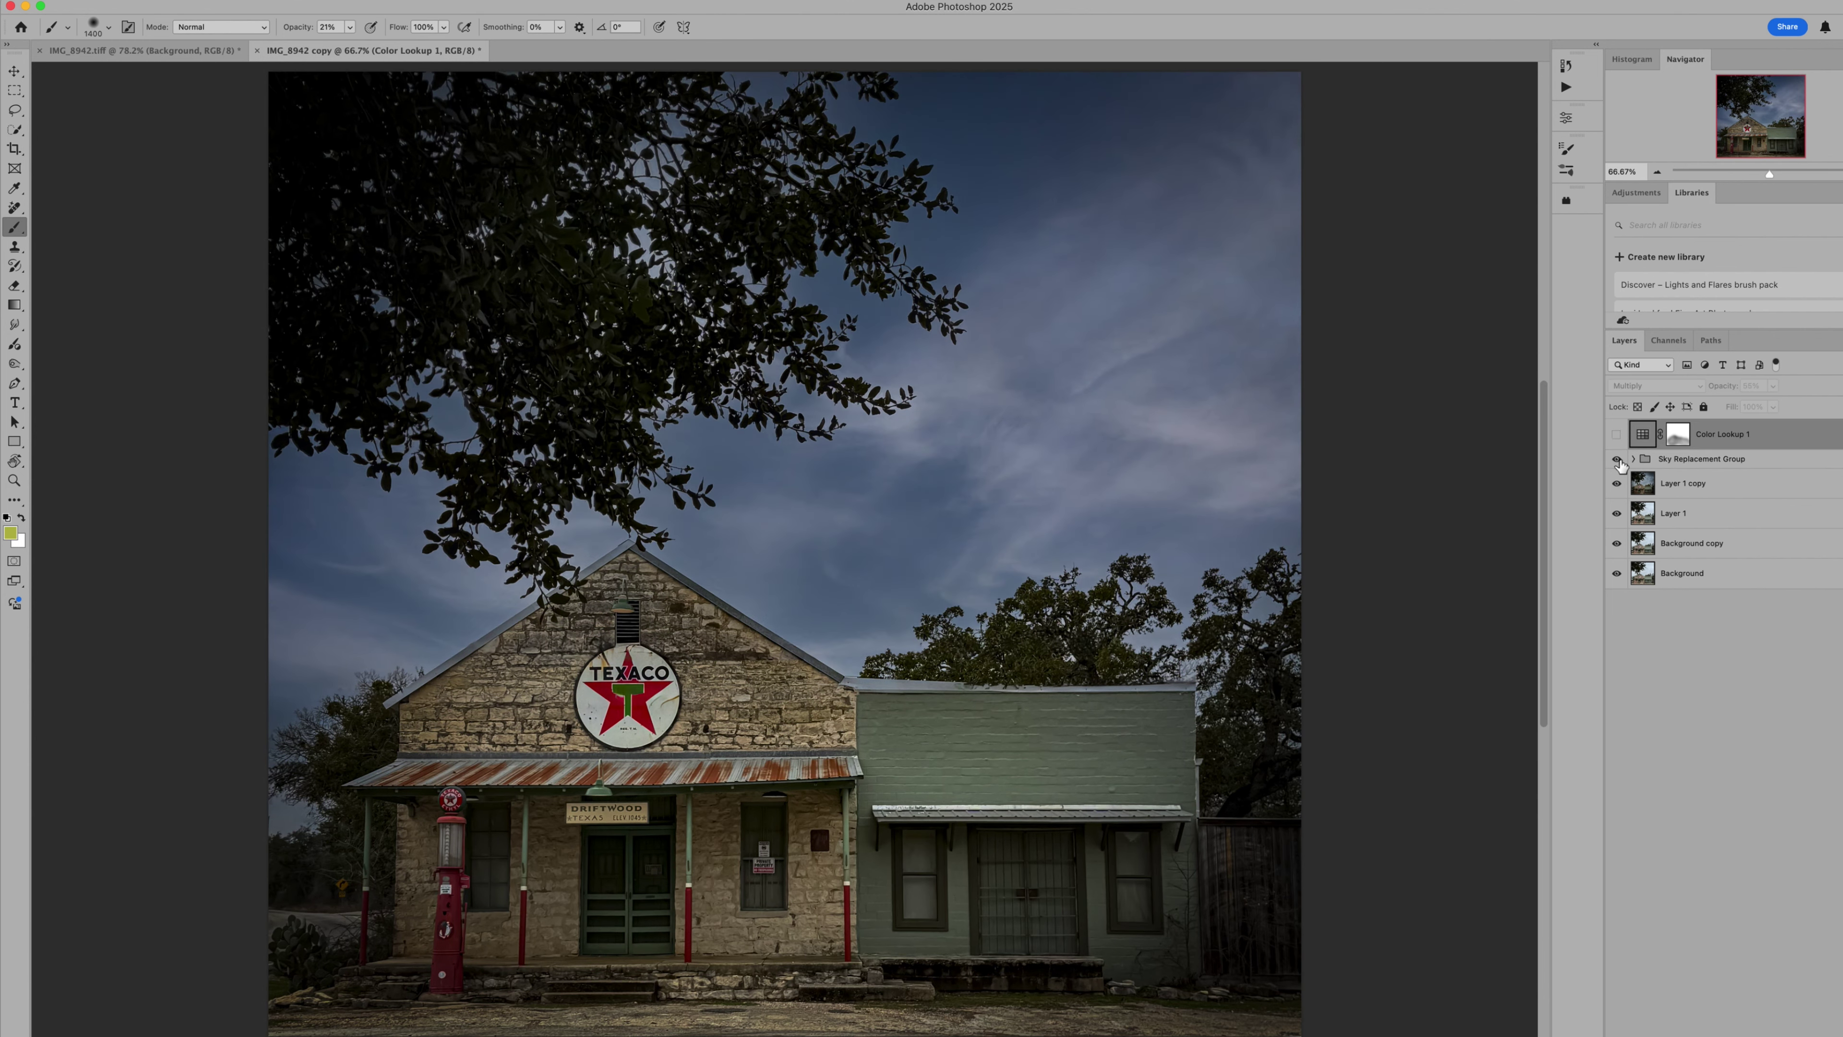
{"action": "left_click", "coordinate": [1633, 459]}
{"action": "left_click", "coordinate": [1633, 459]}
{"action": "left_click", "coordinate": [1617, 434]}
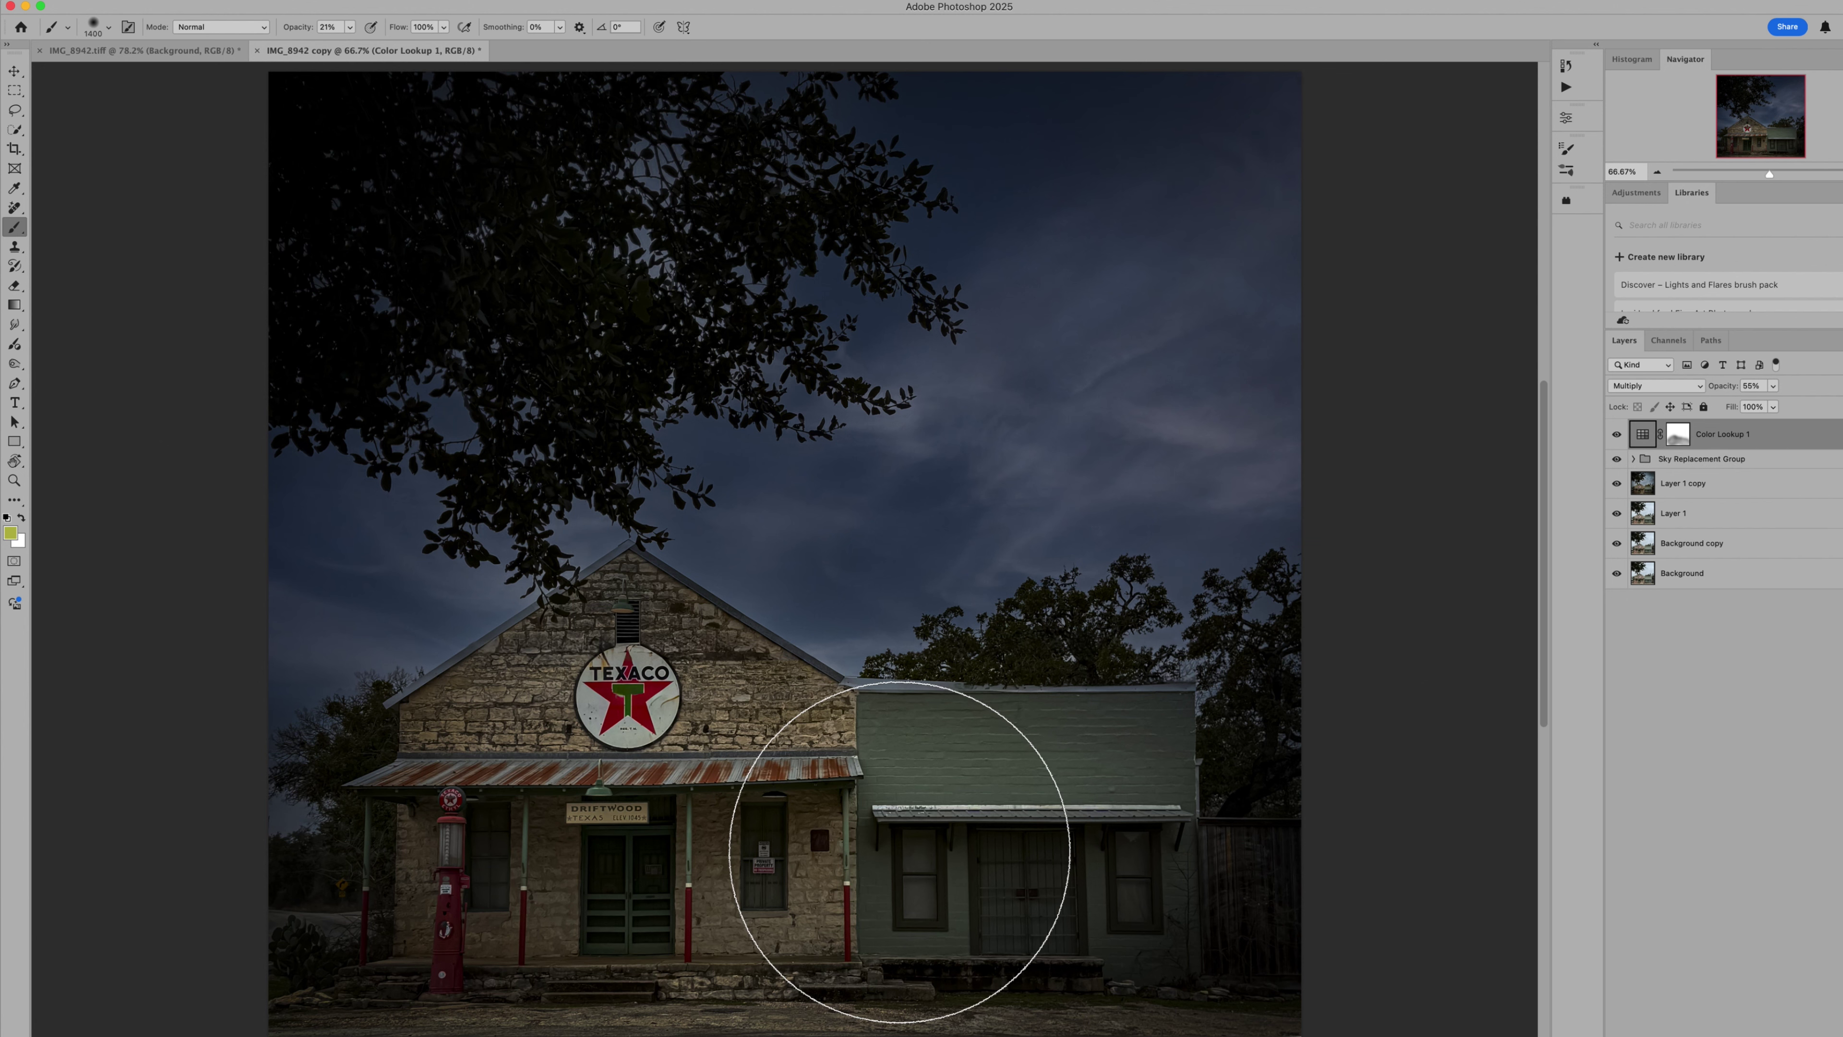
Create a new layer above the Color Lookup layer and stamp all visible layers into it.
{"action": "scroll", "coordinate": [900, 850], "scroll_direction": "down", "scroll_amount": 3}
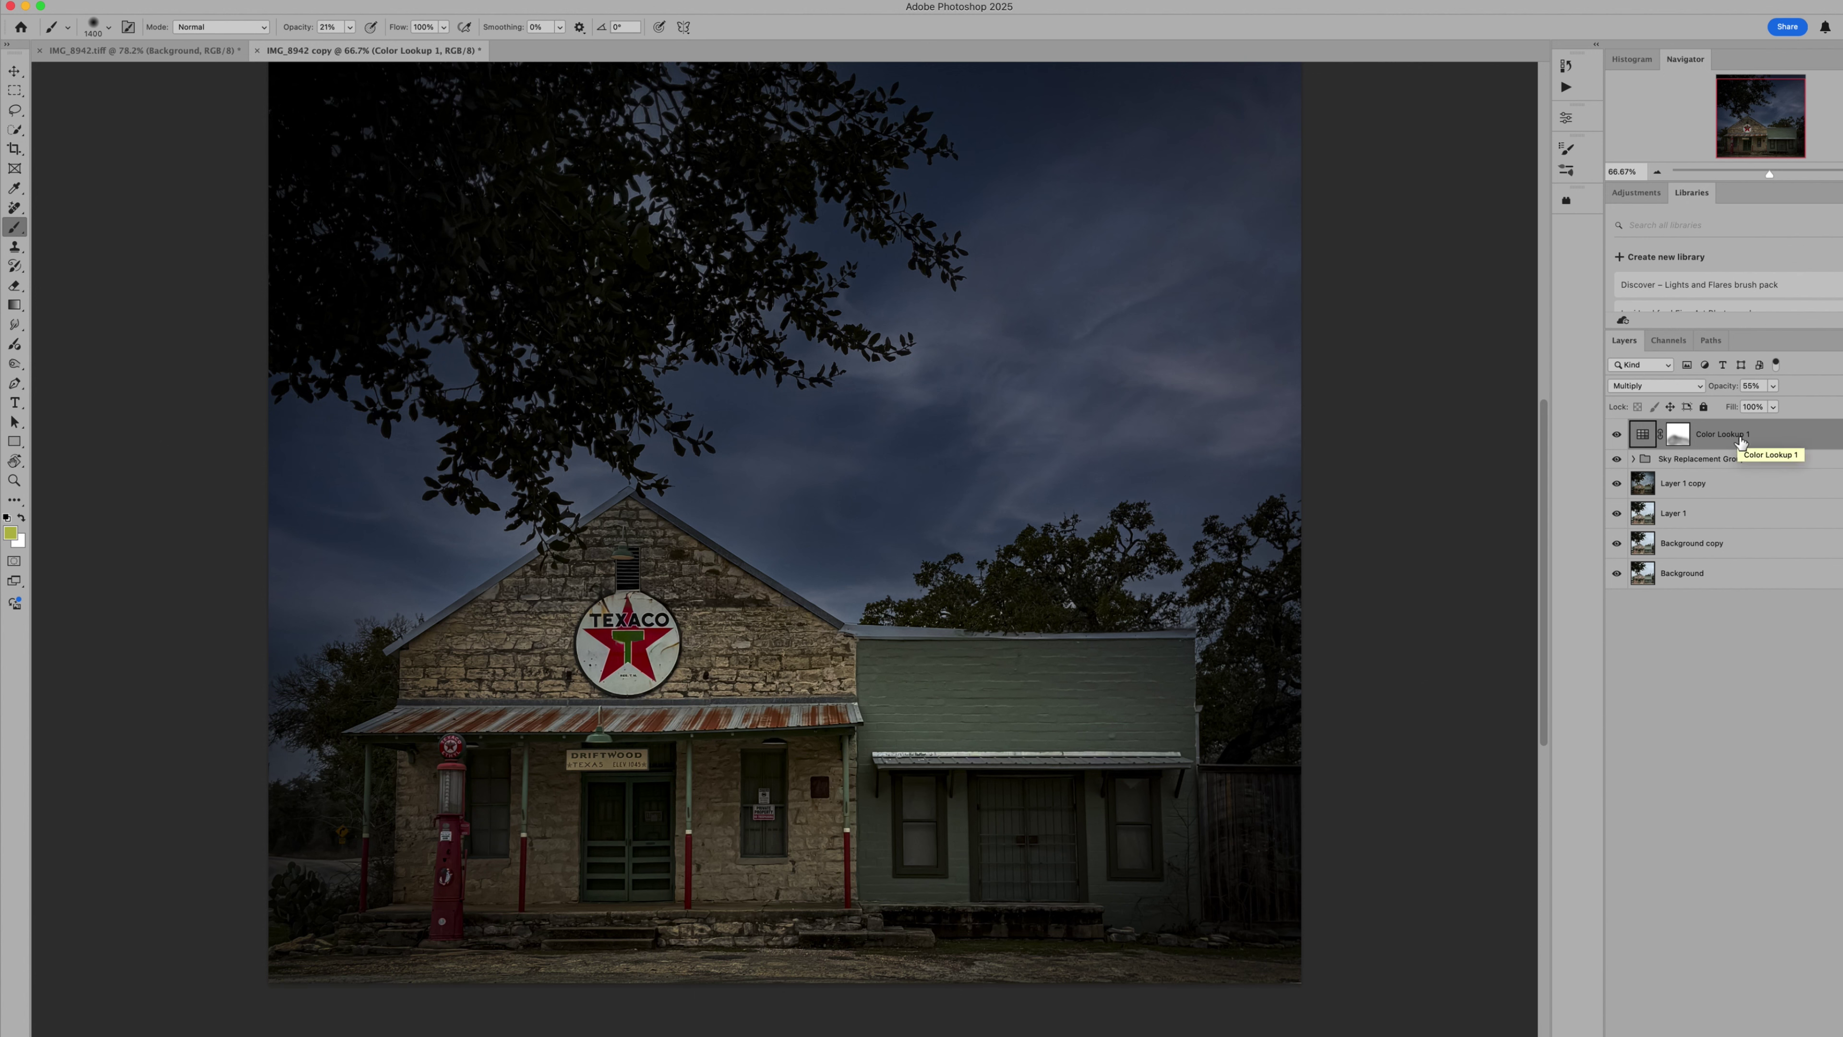
{"action": "key", "text": "alt+shift+super+n"}
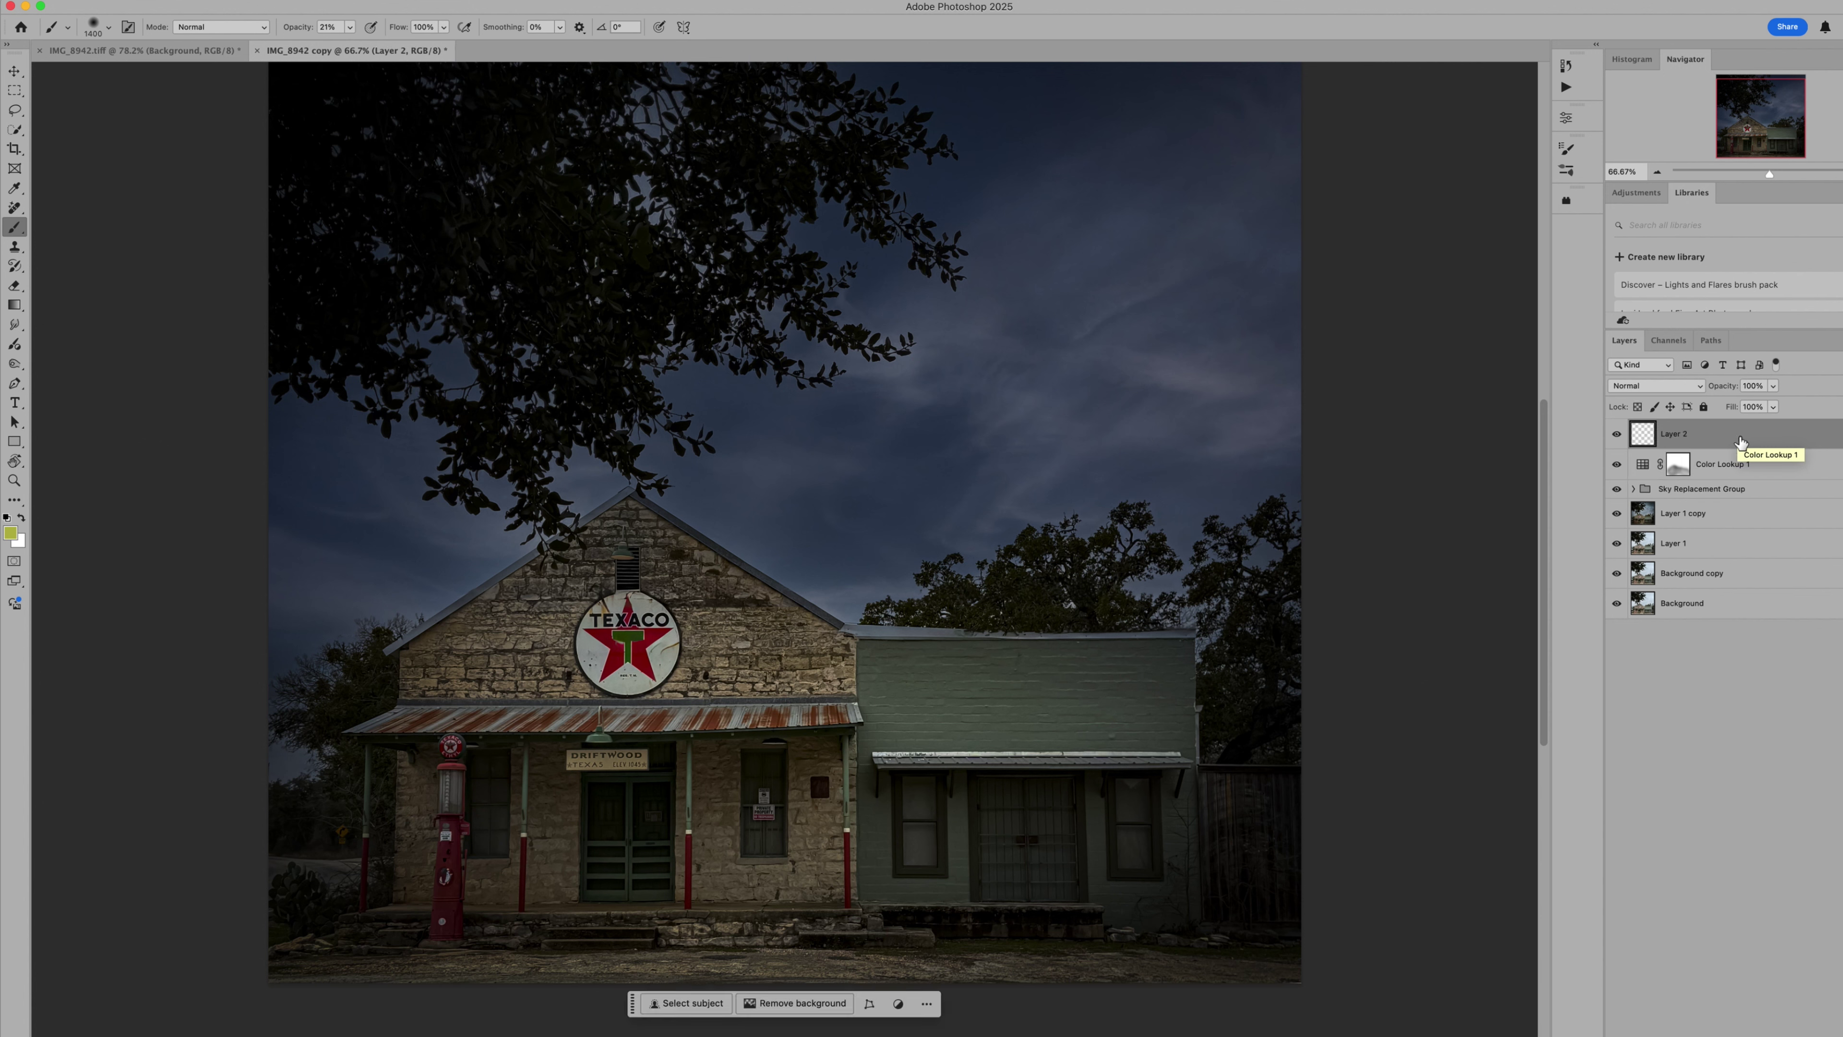
{"action": "key", "text": "alt+shift+super+e"}
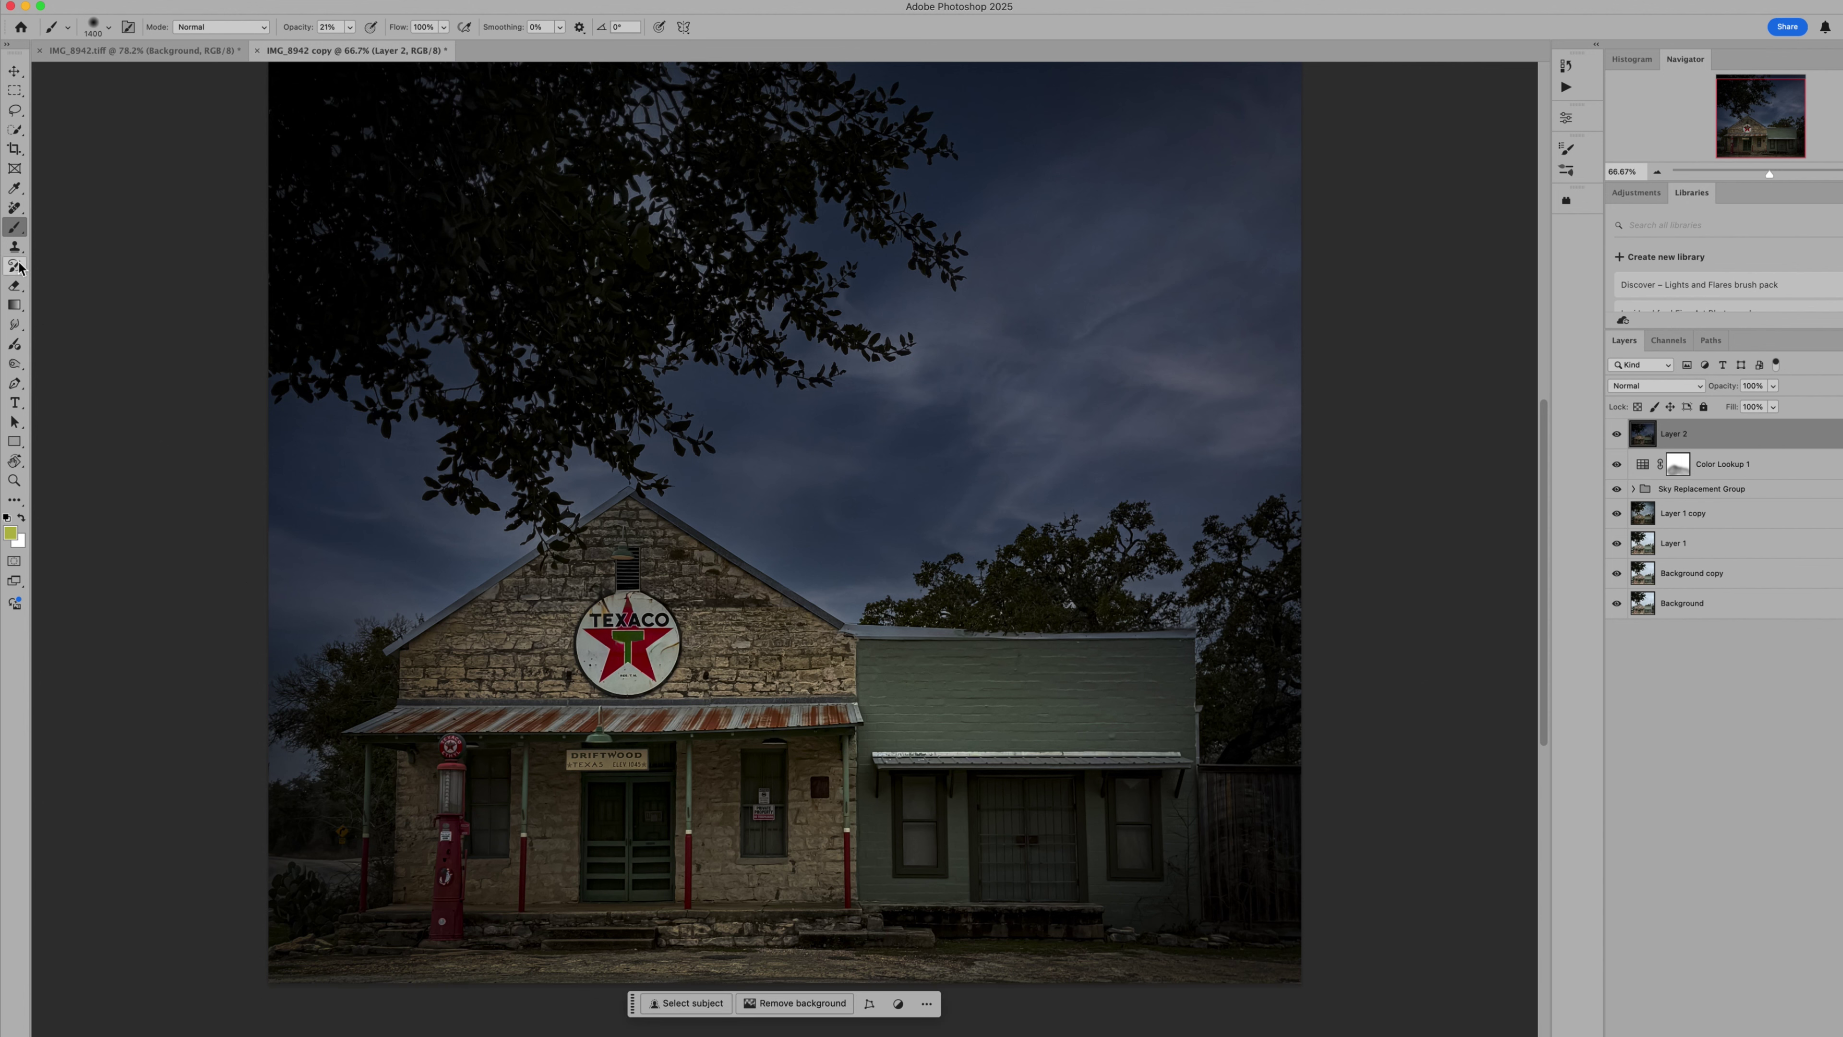
Remove the paper signs from the window between the store's door and the green building with the Remove tool, using Generative AI off.
{"action": "left_click", "coordinate": [15, 210]}
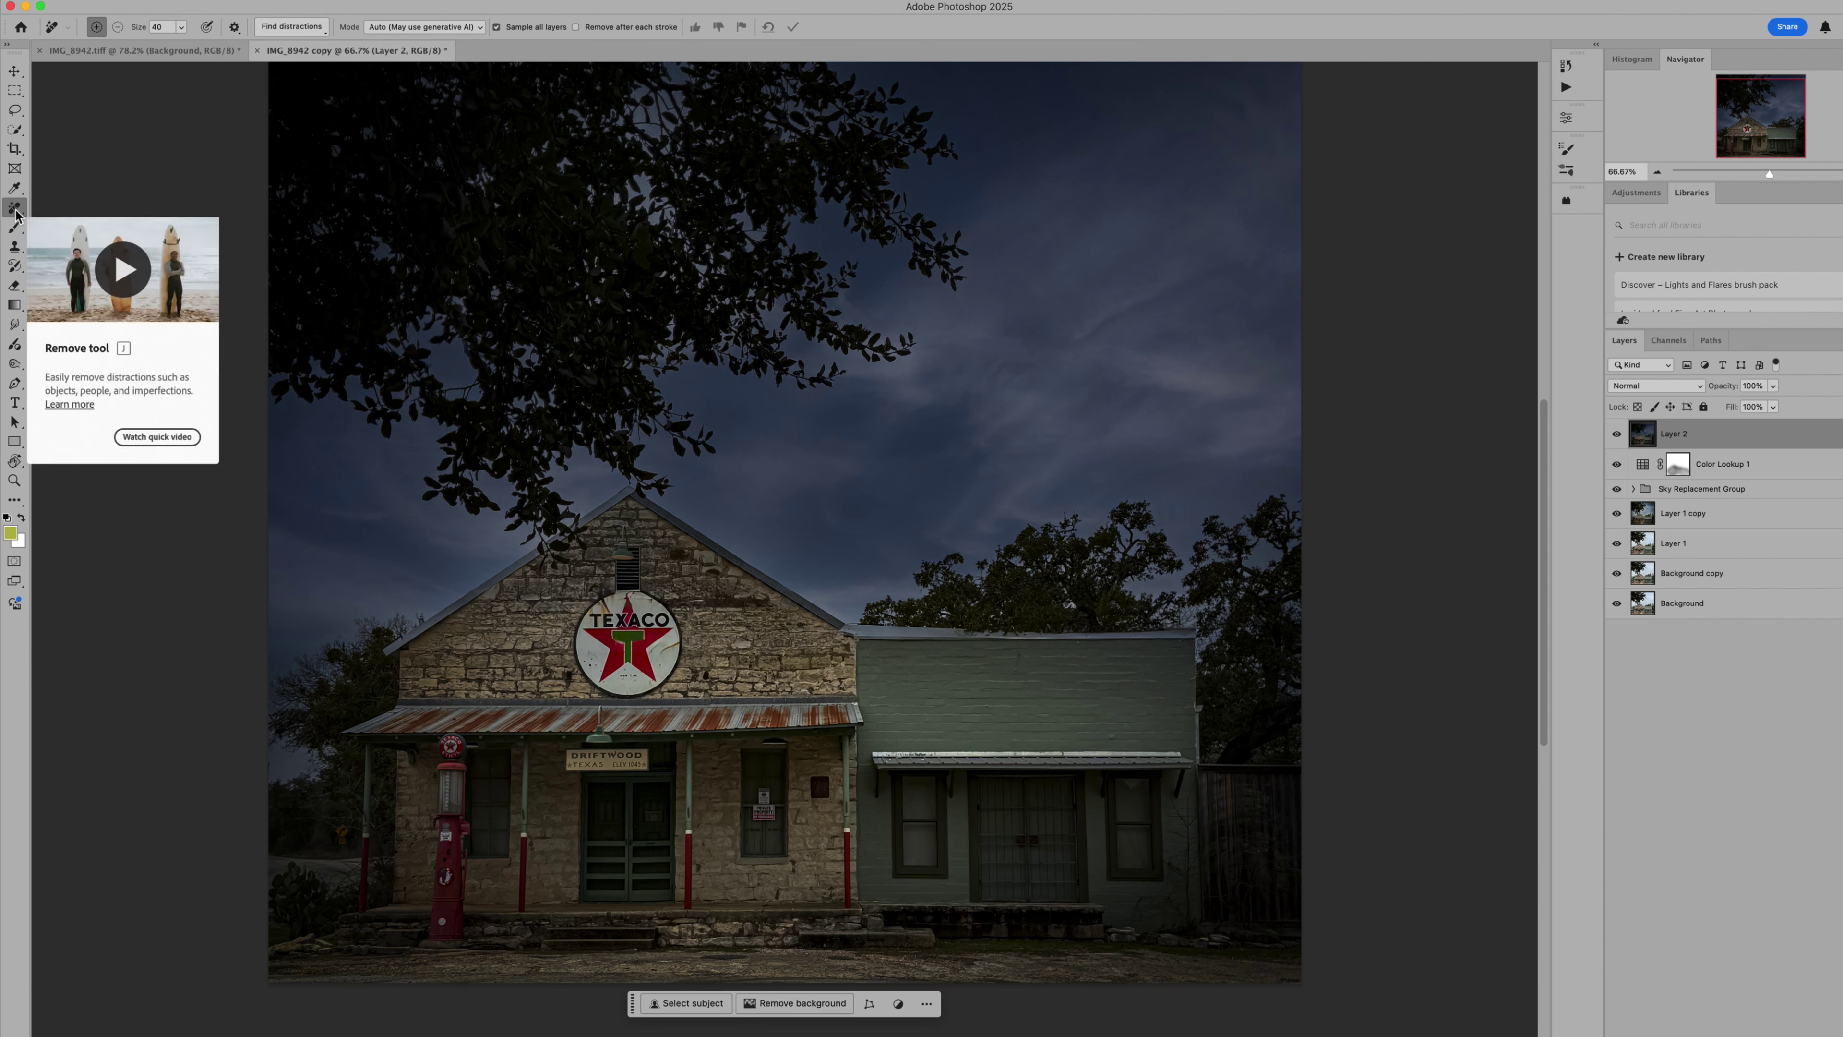
{"action": "left_click", "coordinate": [464, 29]}
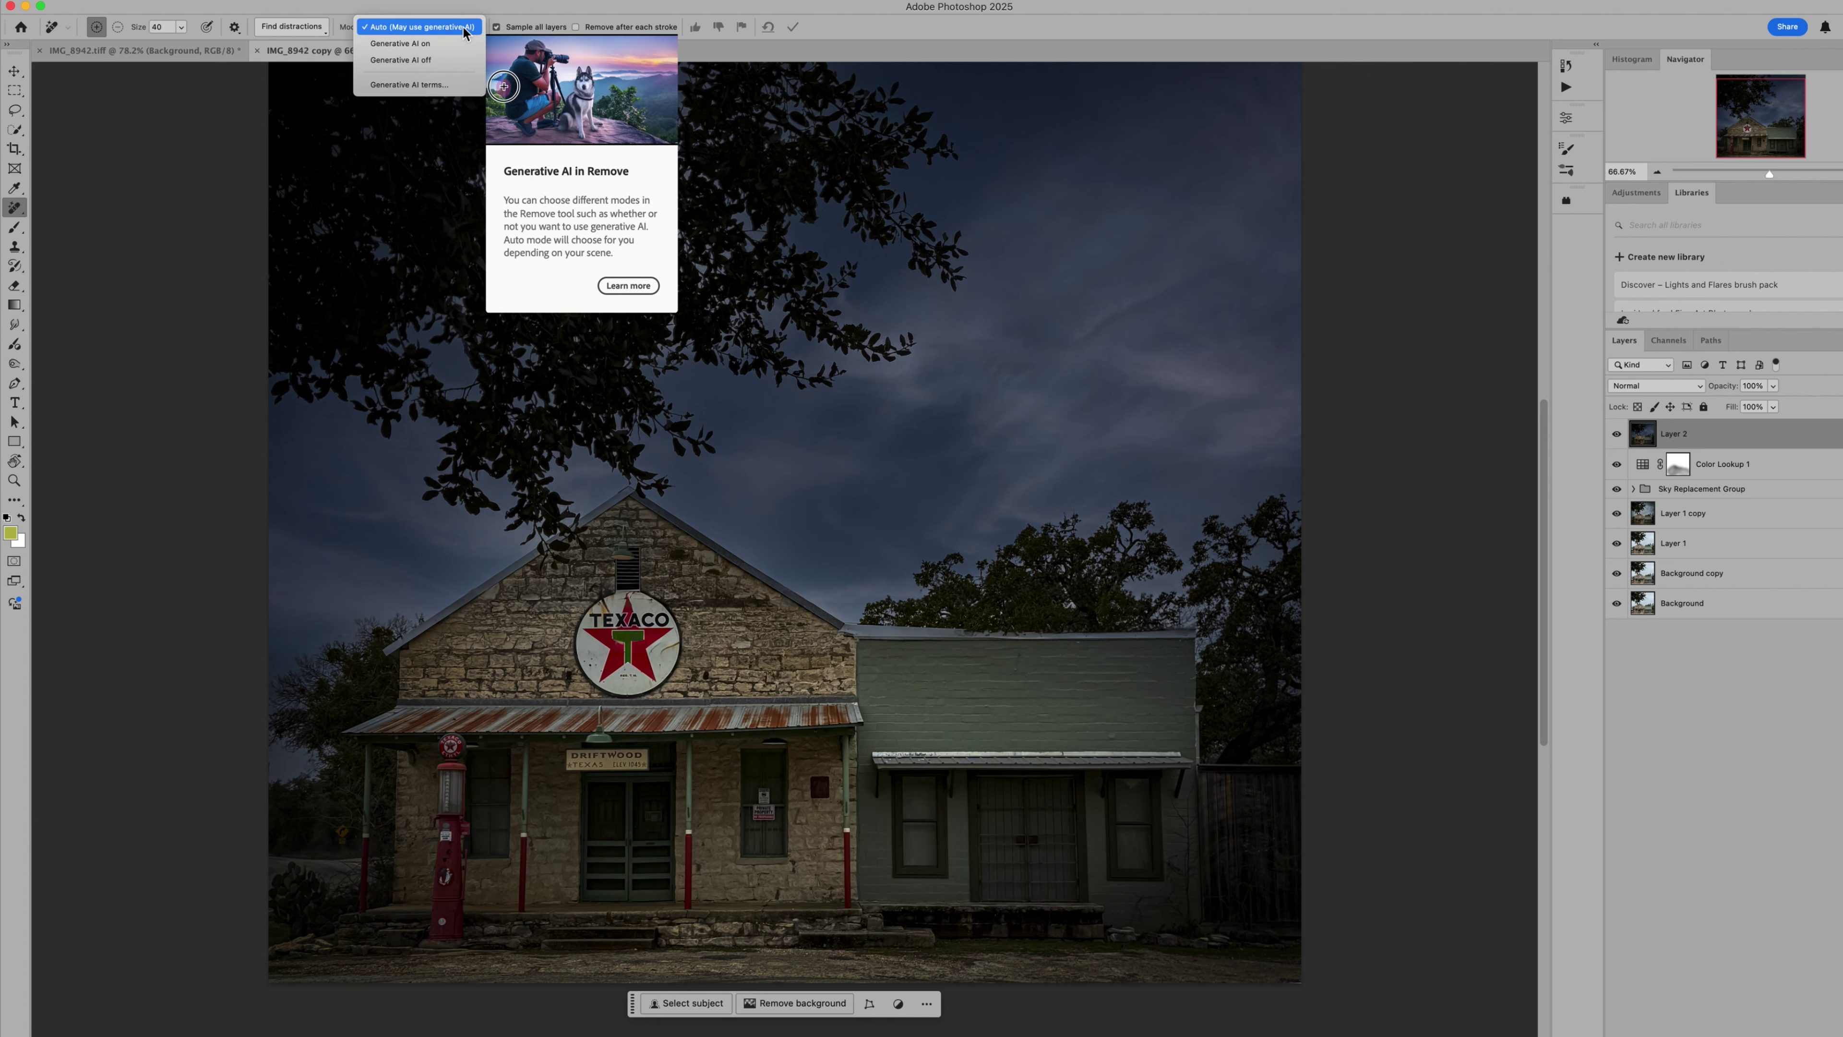
{"action": "left_click", "coordinate": [428, 55]}
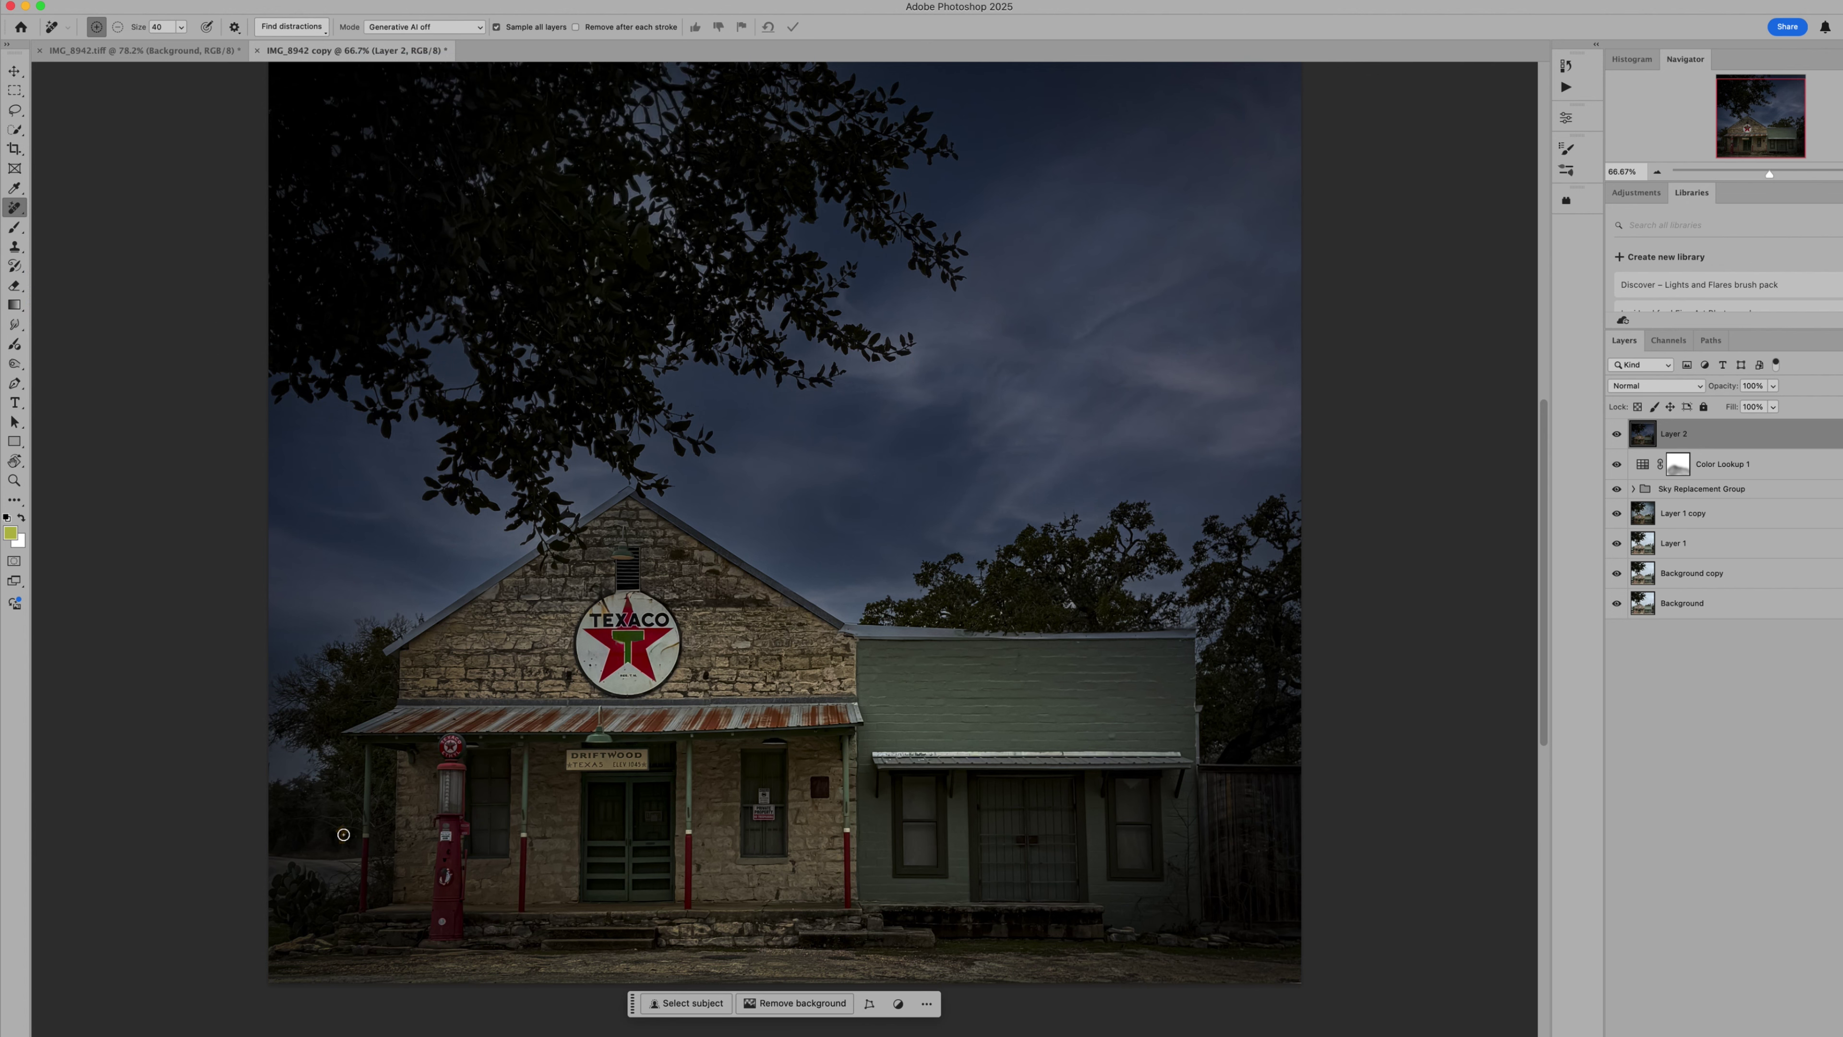
{"action": "scroll", "coordinate": [344, 834], "scroll_direction": "up", "scroll_amount": 5}
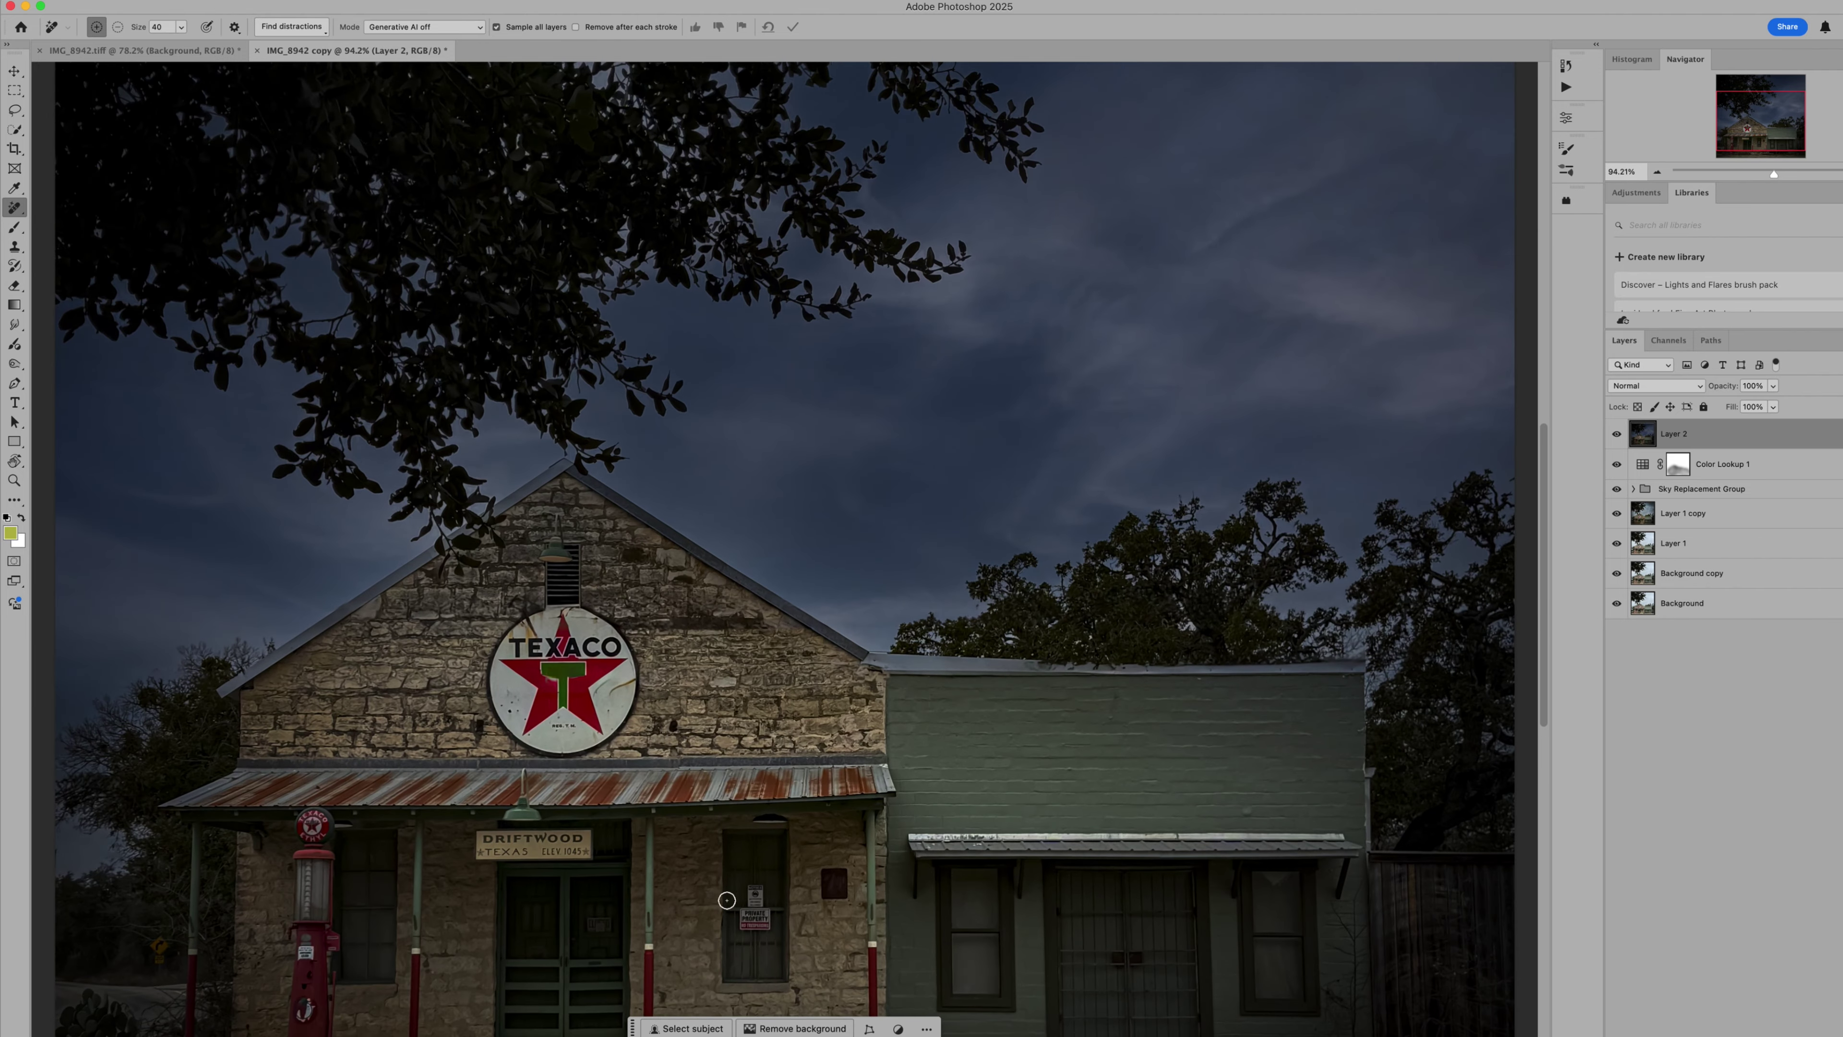
{"action": "mouse_move", "coordinate": [752, 895]}
{"action": "left_mouse_down"}
{"action": "mouse_move", "coordinate": [740, 933]}
{"action": "mouse_move", "coordinate": [760, 916]}
{"action": "left_mouse_up"}
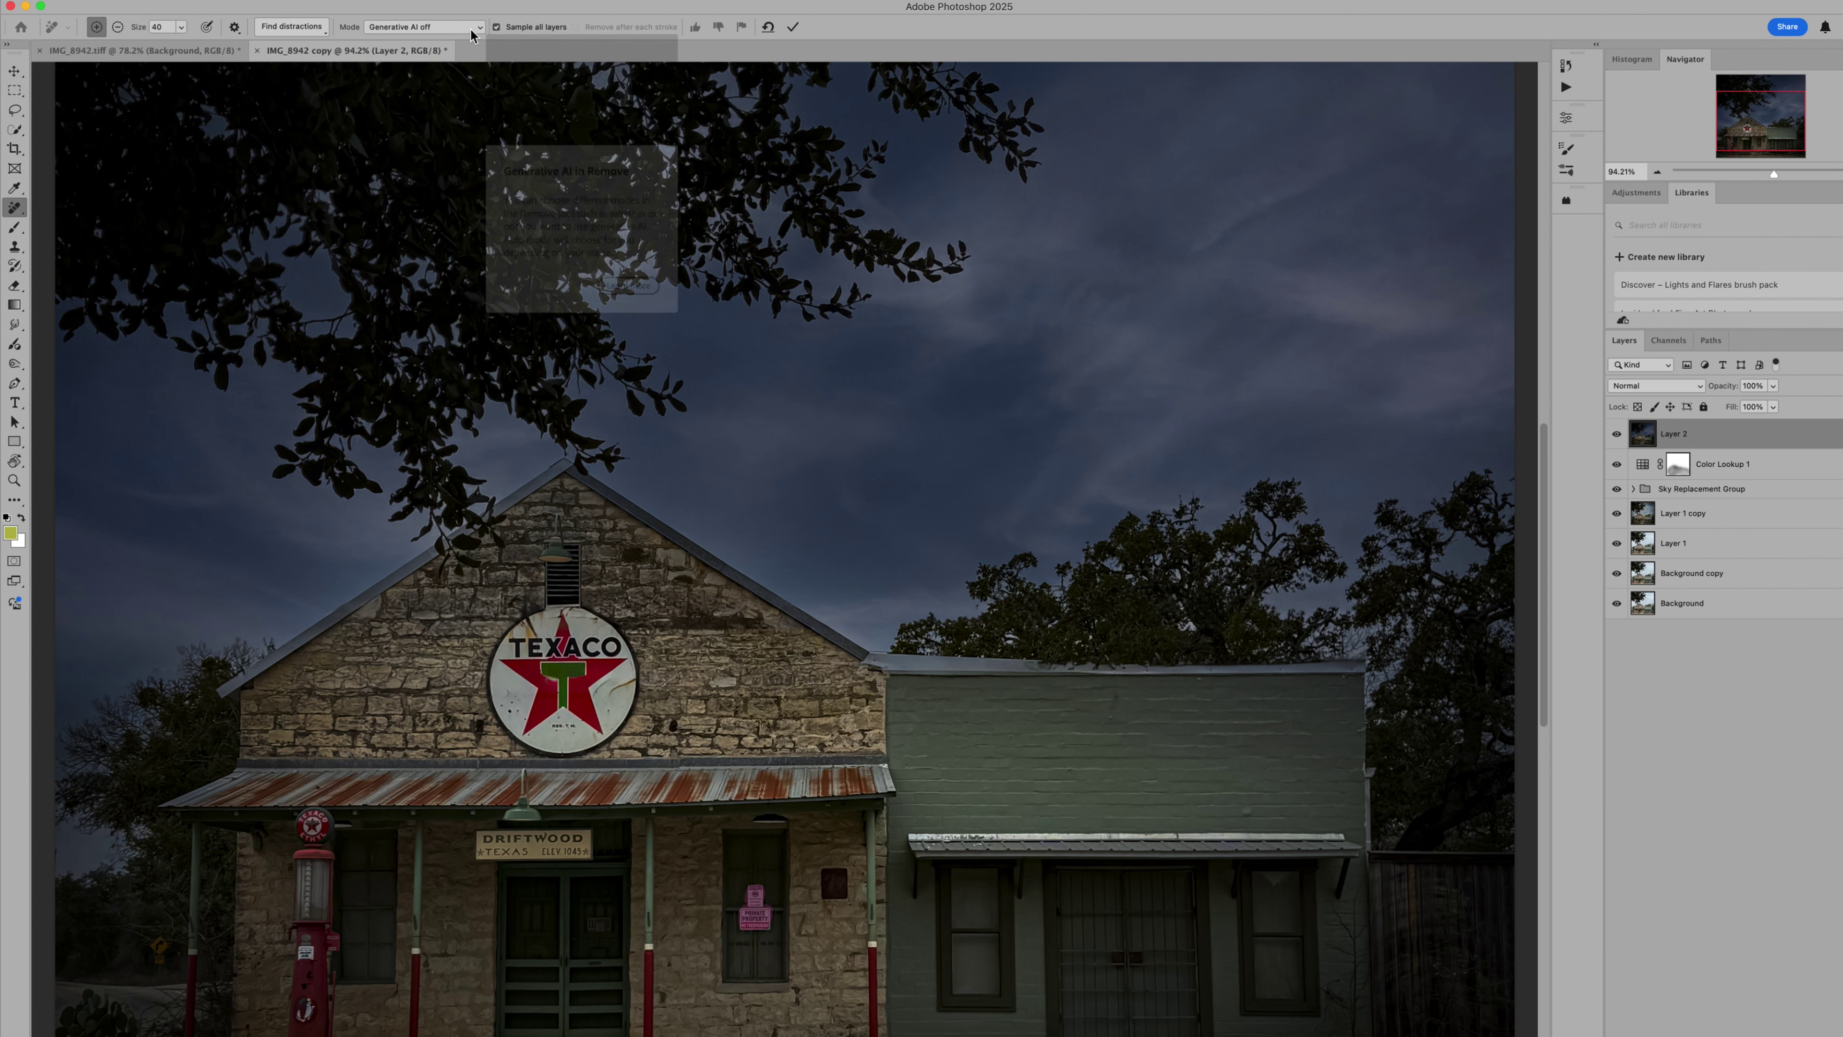
{"action": "left_click", "coordinate": [792, 29]}
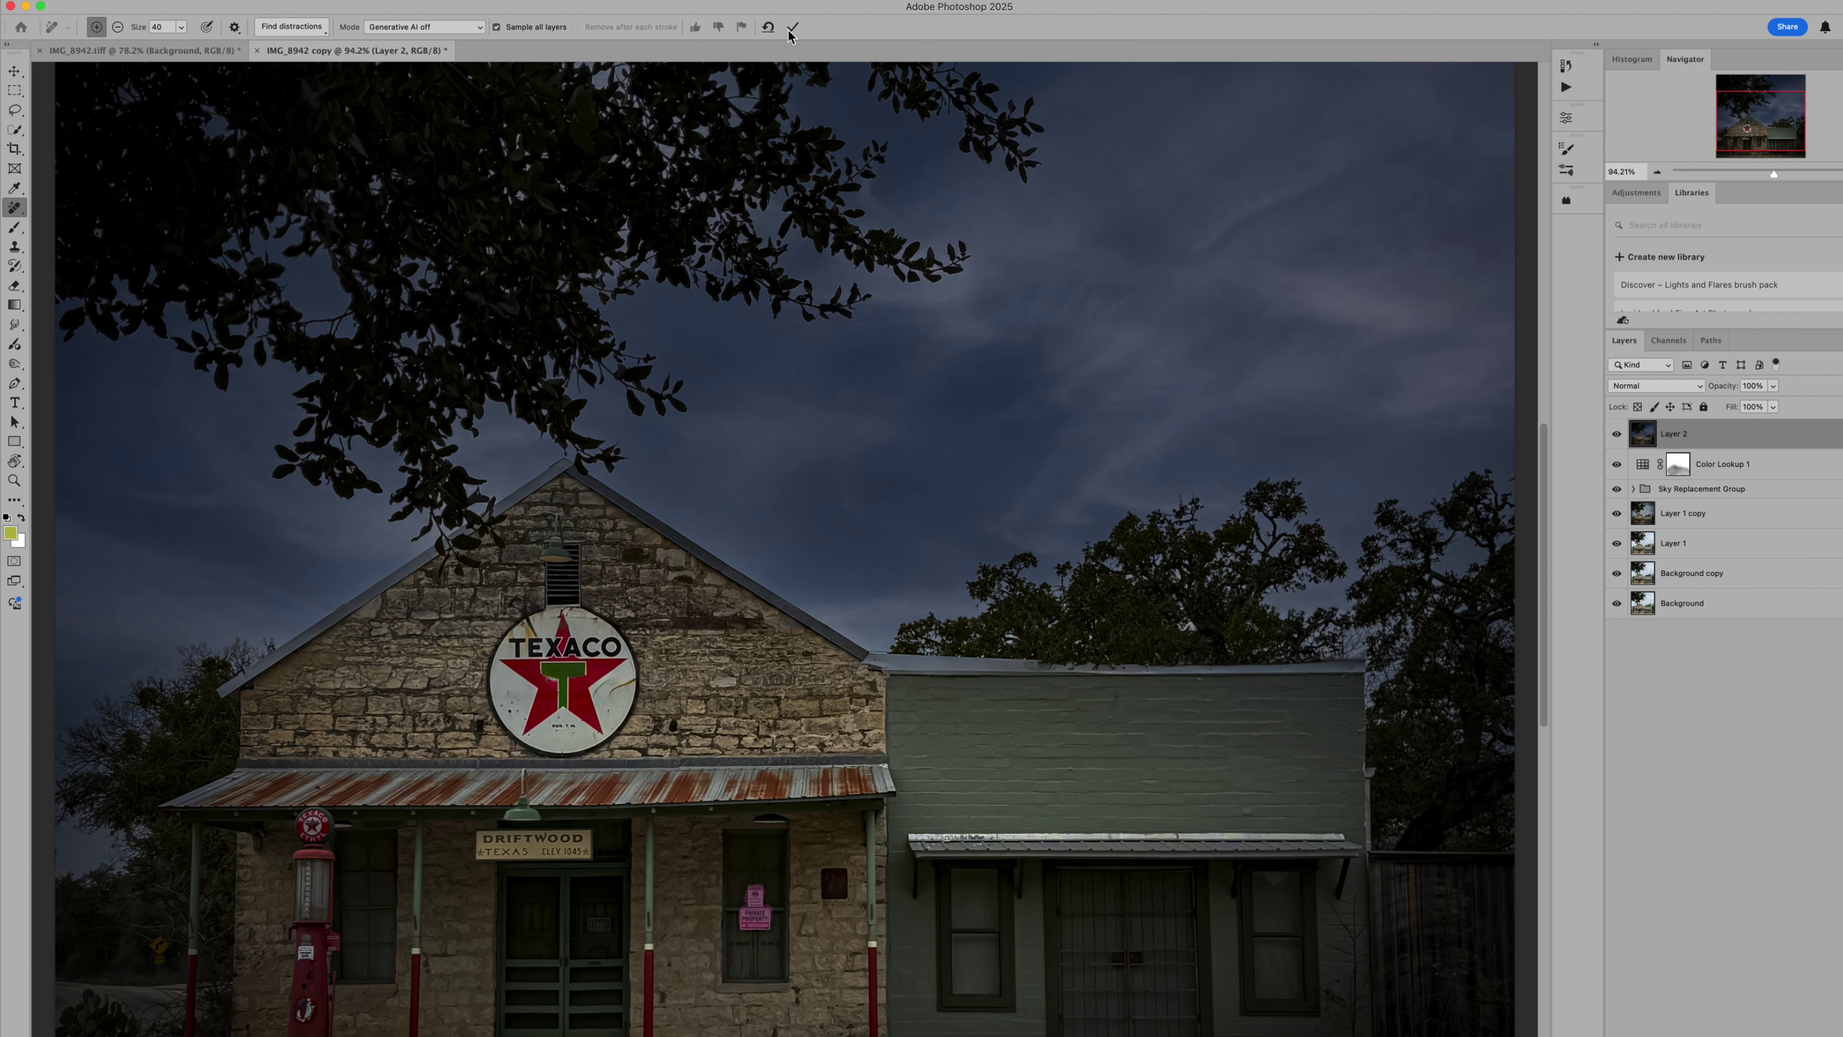
Clear the leftover sign remnants from the window between the store's door and the green building with the Remove tool.
{"action": "scroll", "coordinate": [742, 631], "scroll_direction": "down", "scroll_amount": 3}
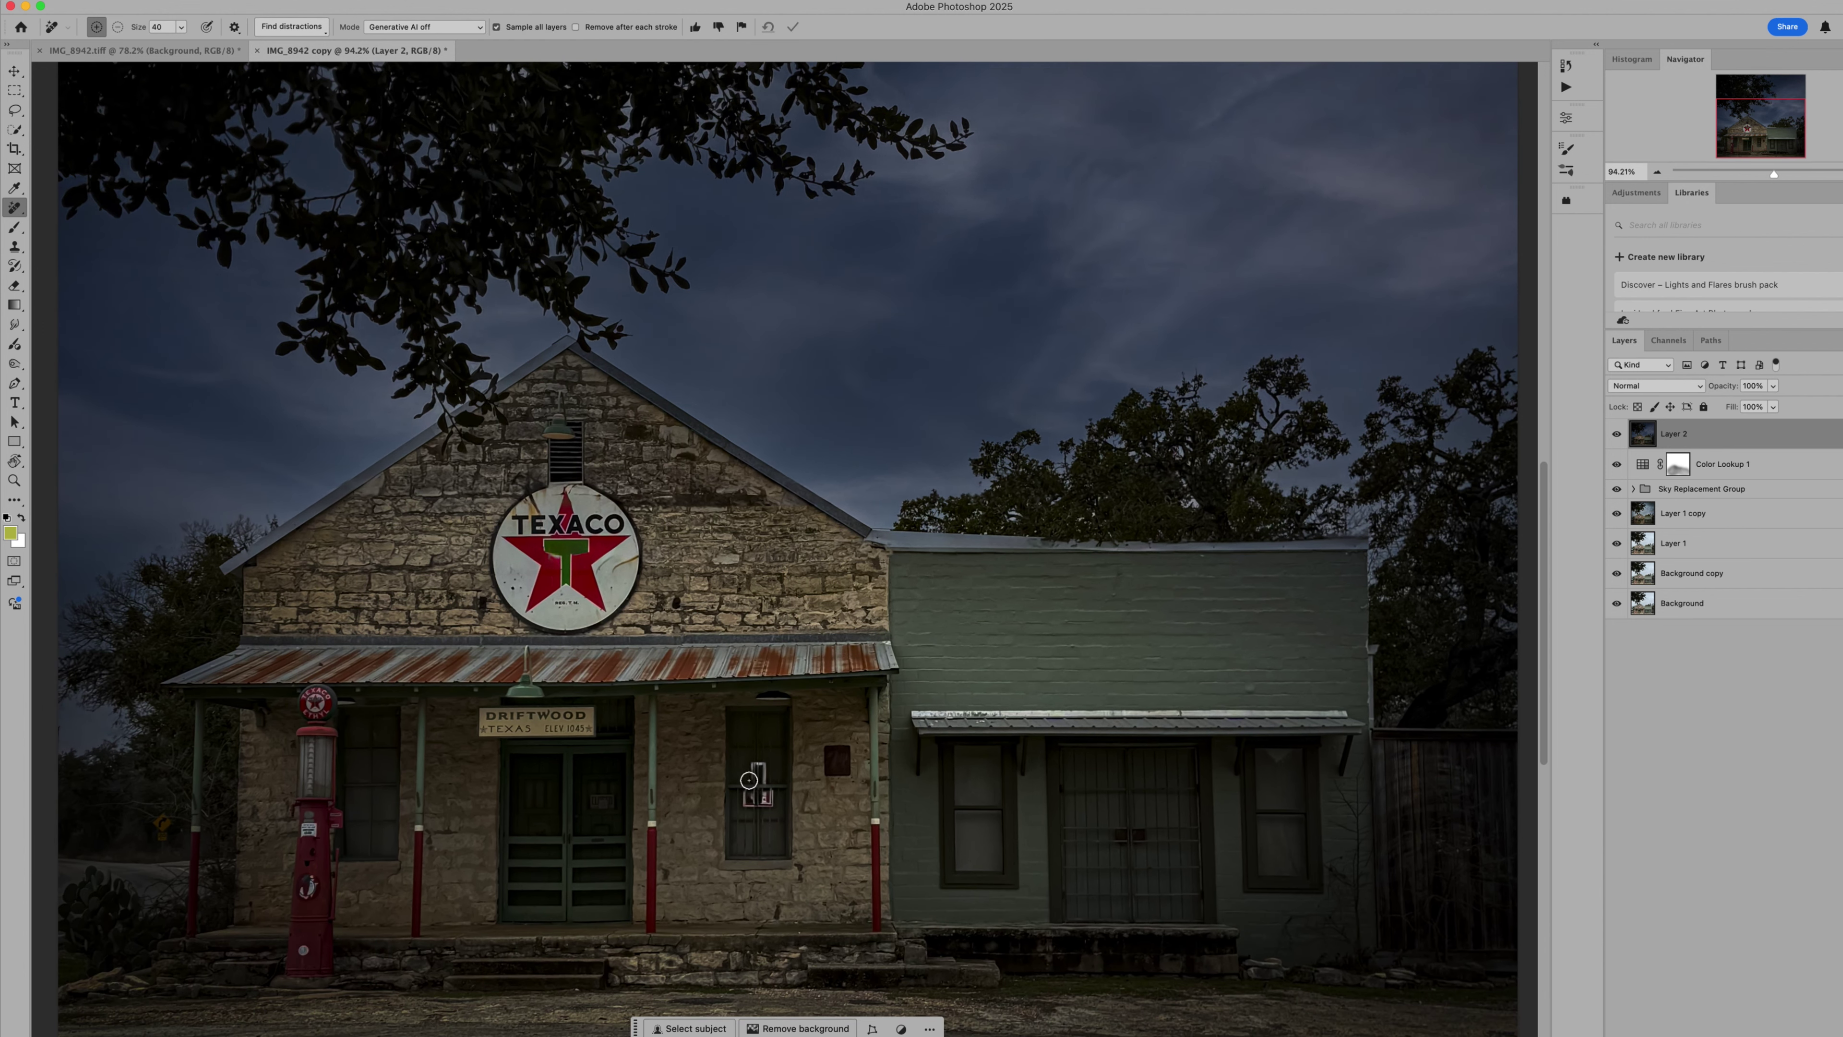
{"action": "mouse_move", "coordinate": [757, 771]}
{"action": "left_mouse_down"}
{"action": "mouse_move", "coordinate": [770, 798]}
{"action": "mouse_move", "coordinate": [749, 804]}
{"action": "mouse_move", "coordinate": [754, 790]}
{"action": "left_mouse_up"}
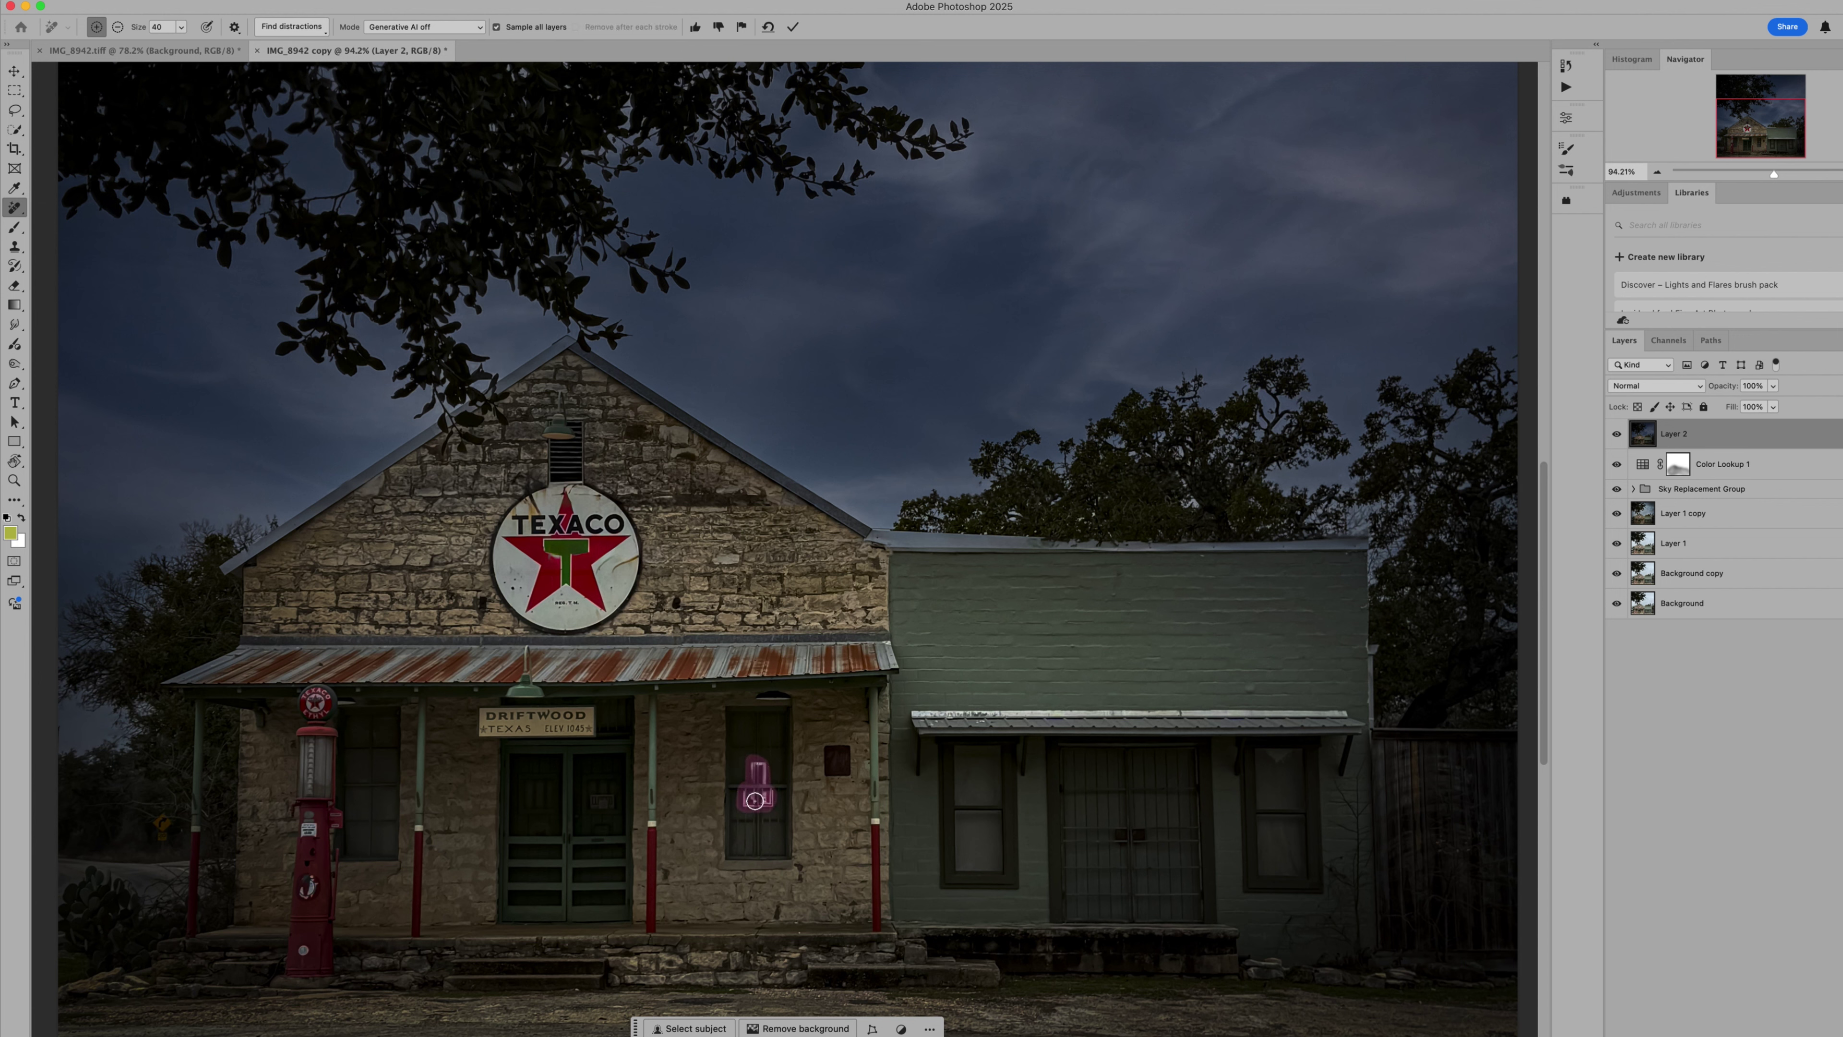
{"action": "left_click", "coordinate": [792, 27]}
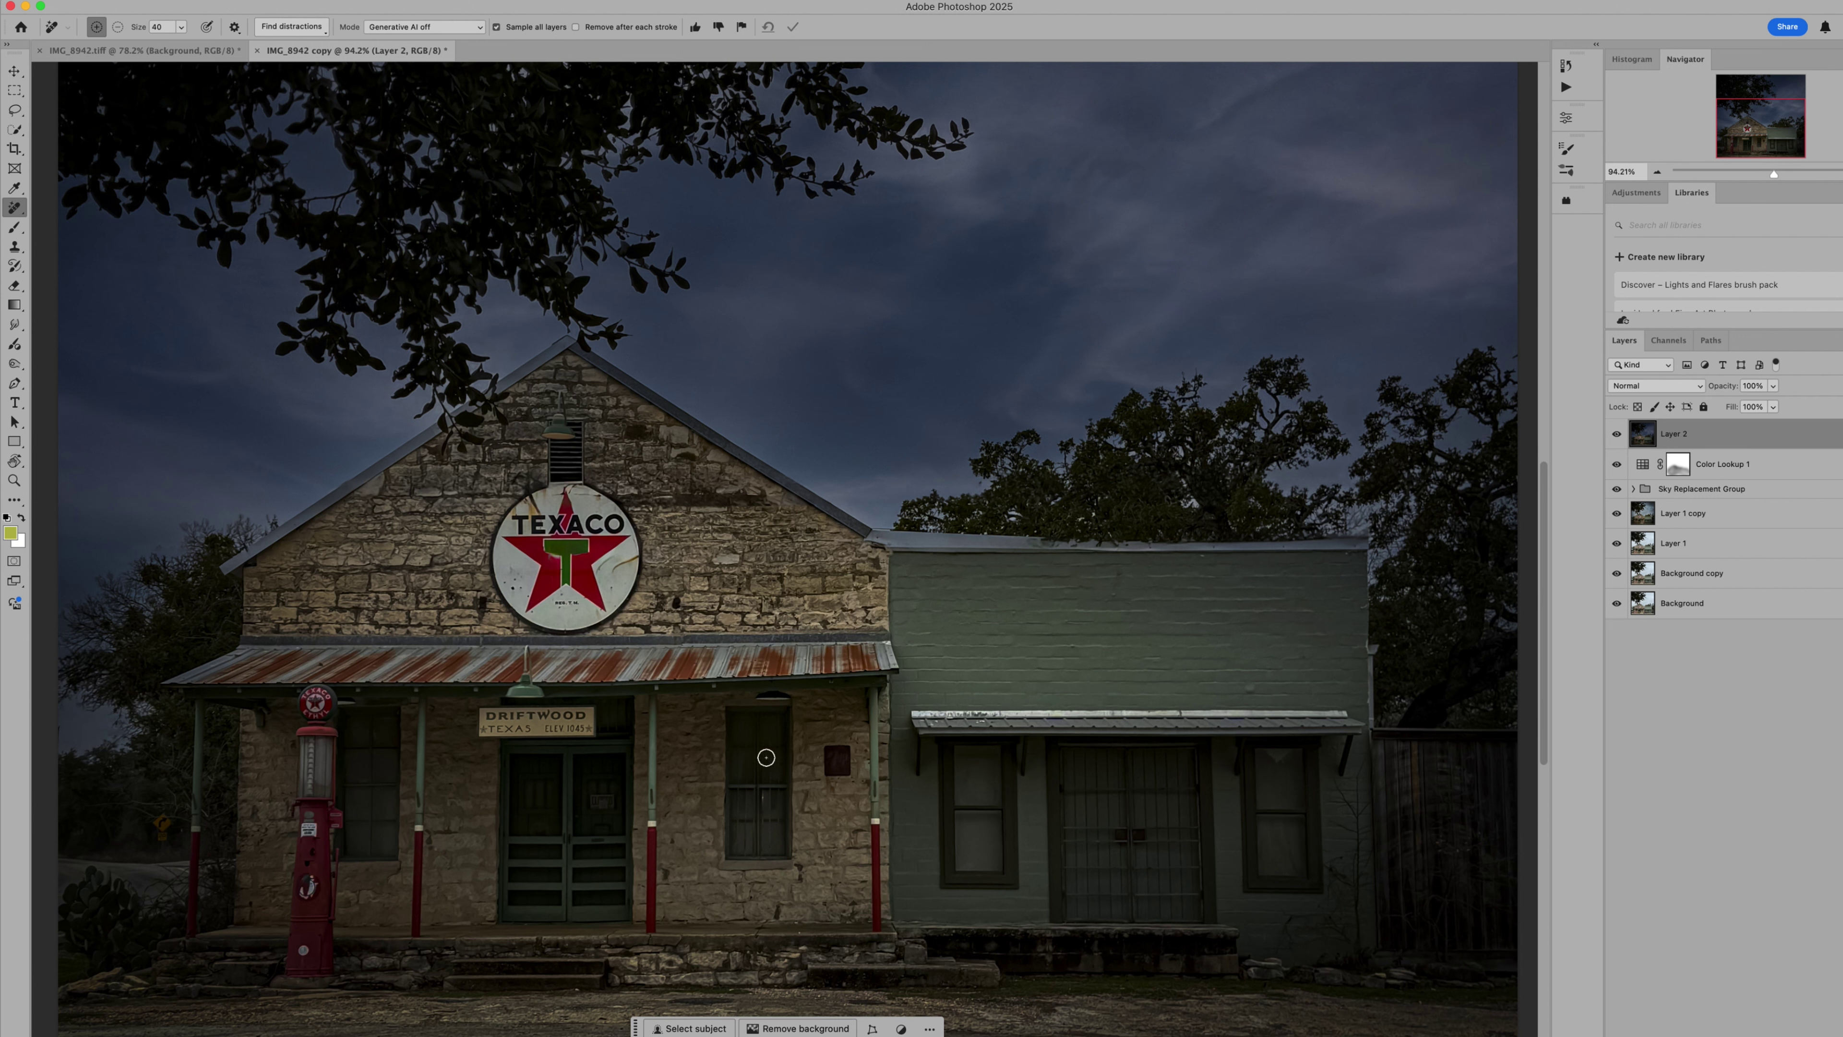
{"action": "left_click", "coordinate": [763, 798]}
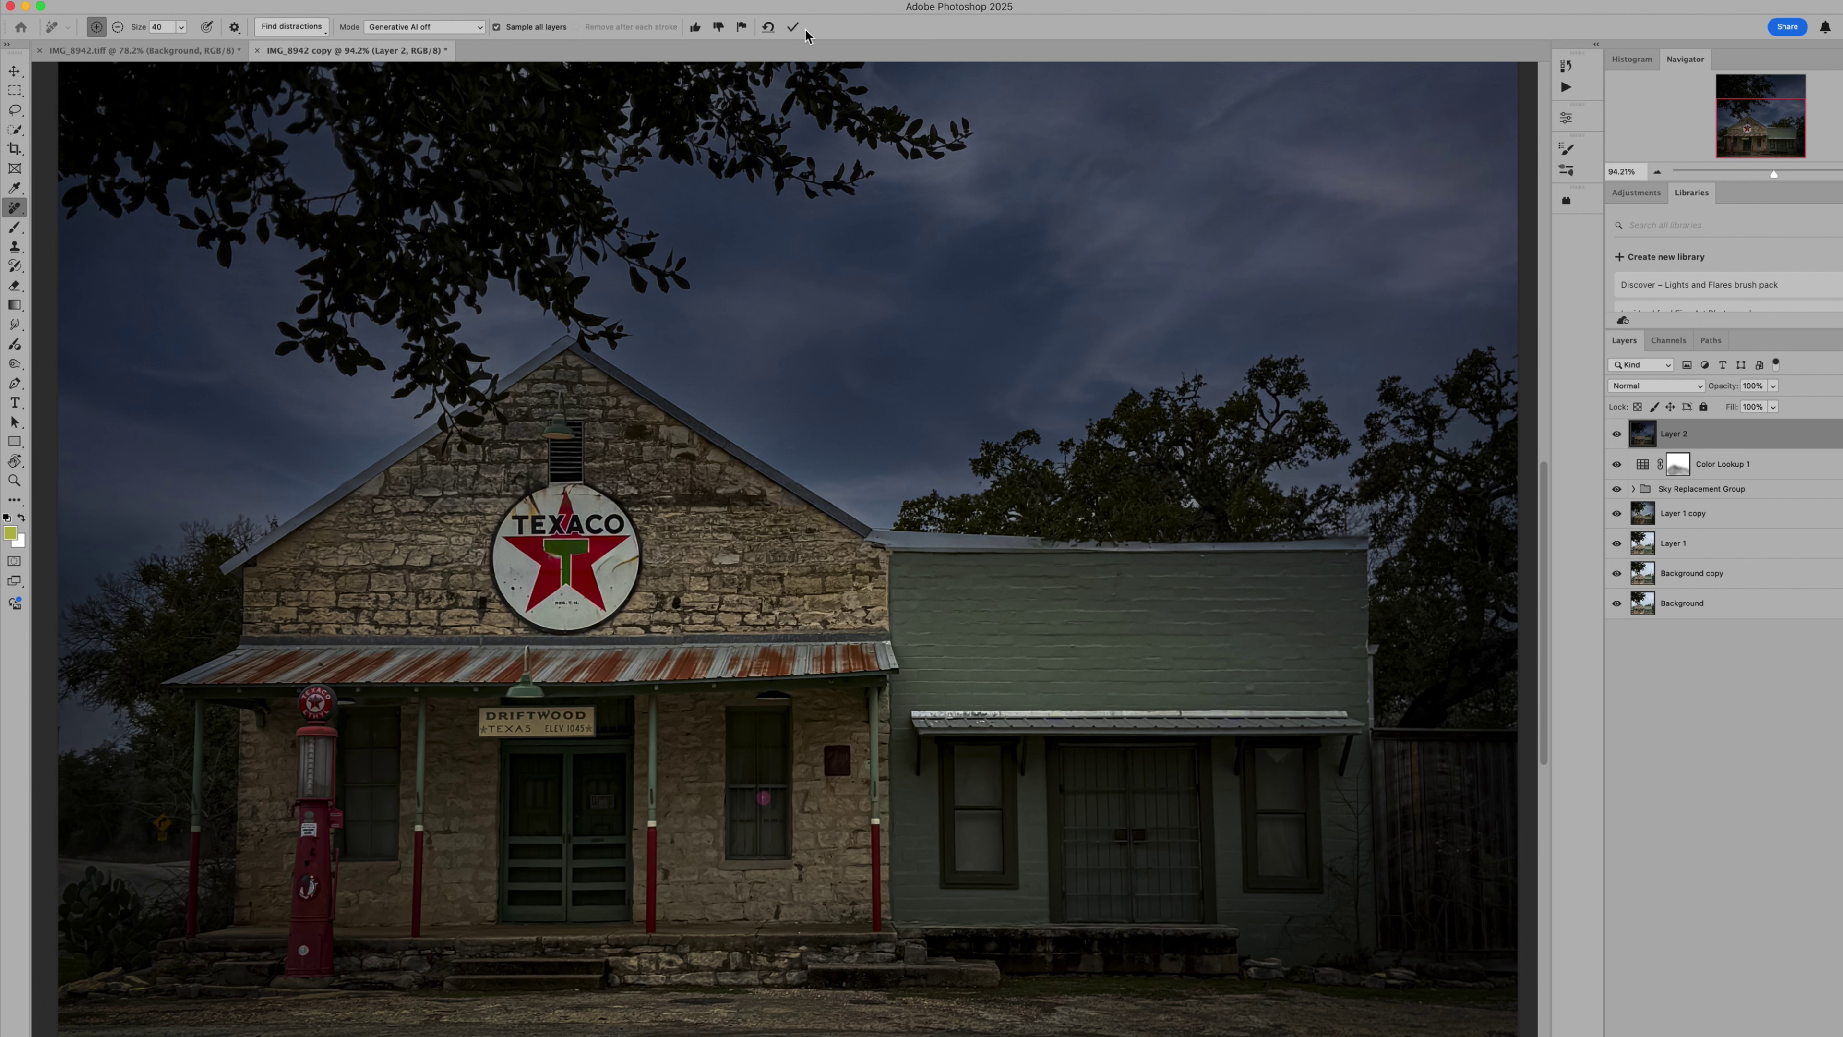
{"action": "left_click", "coordinate": [791, 30]}
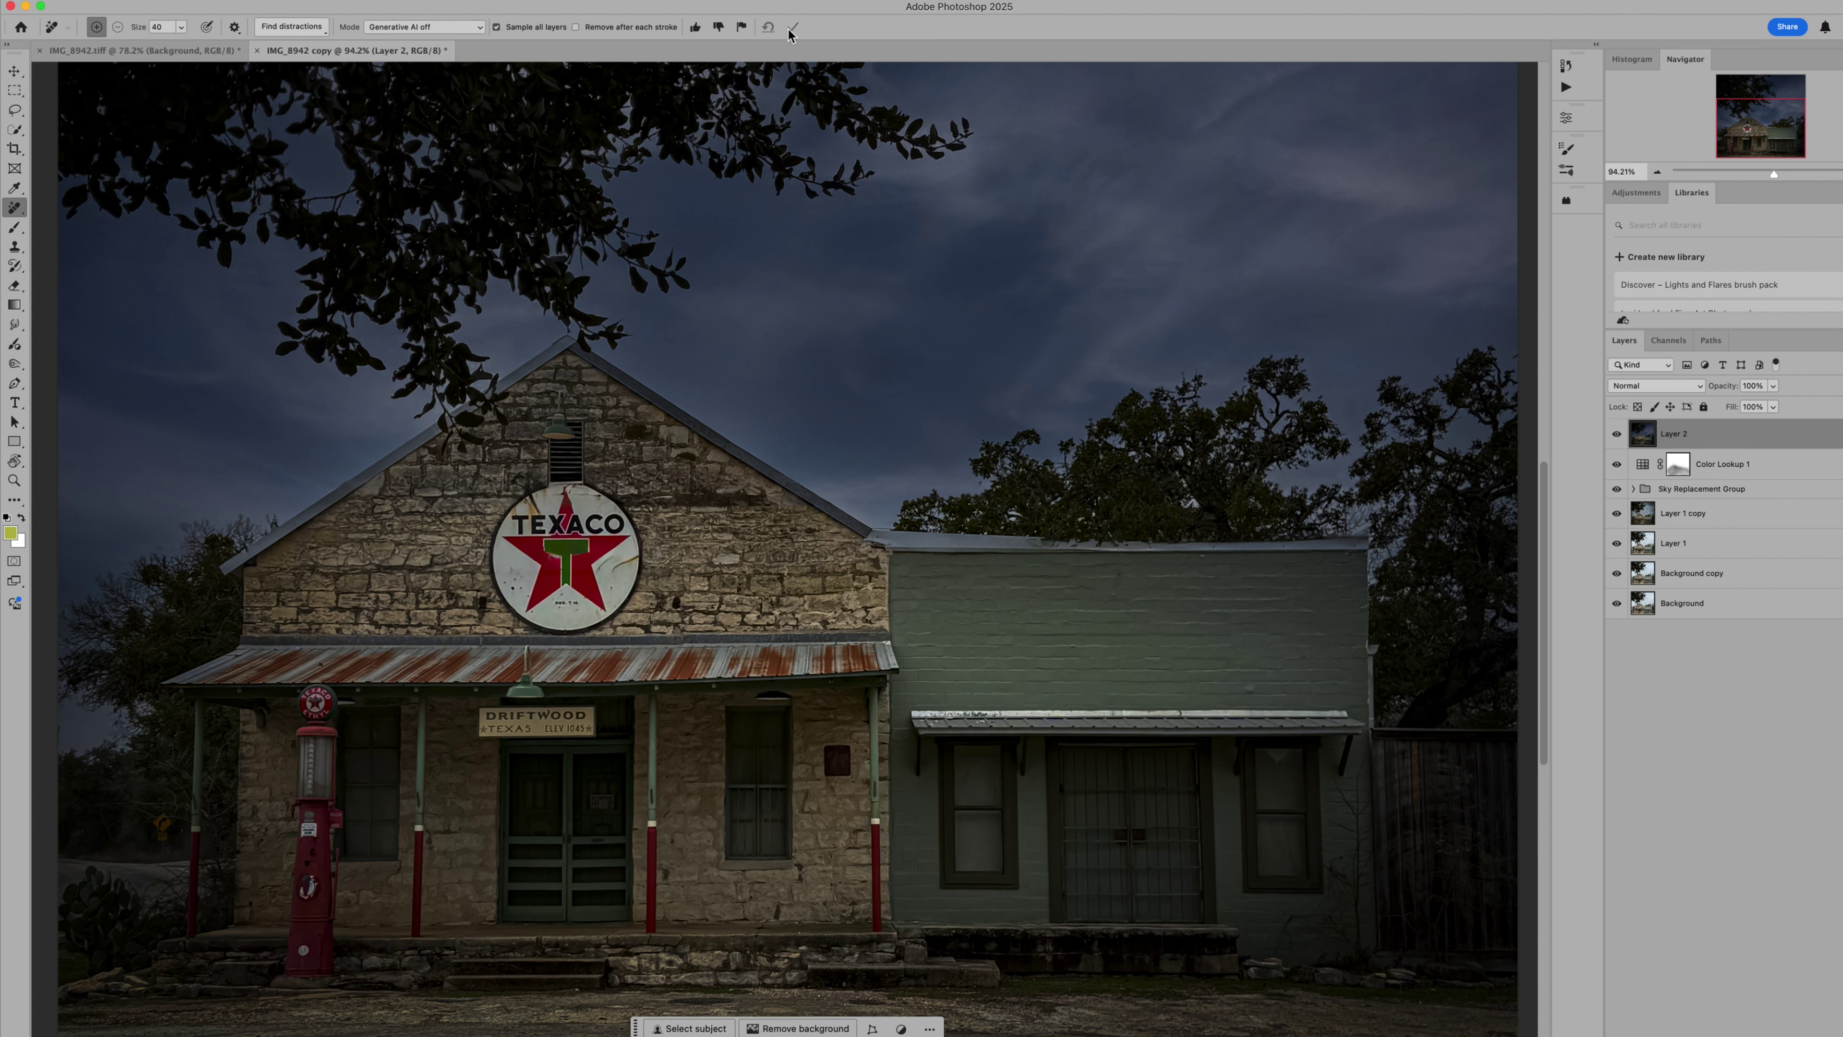
Remove the small yellow road sign in front of the trees beside the gas pump with the Remove tool.
{"action": "mouse_move", "coordinate": [161, 825]}
{"action": "left_mouse_down"}
{"action": "mouse_move", "coordinate": [163, 848]}
{"action": "mouse_move", "coordinate": [163, 818]}
{"action": "left_mouse_up"}
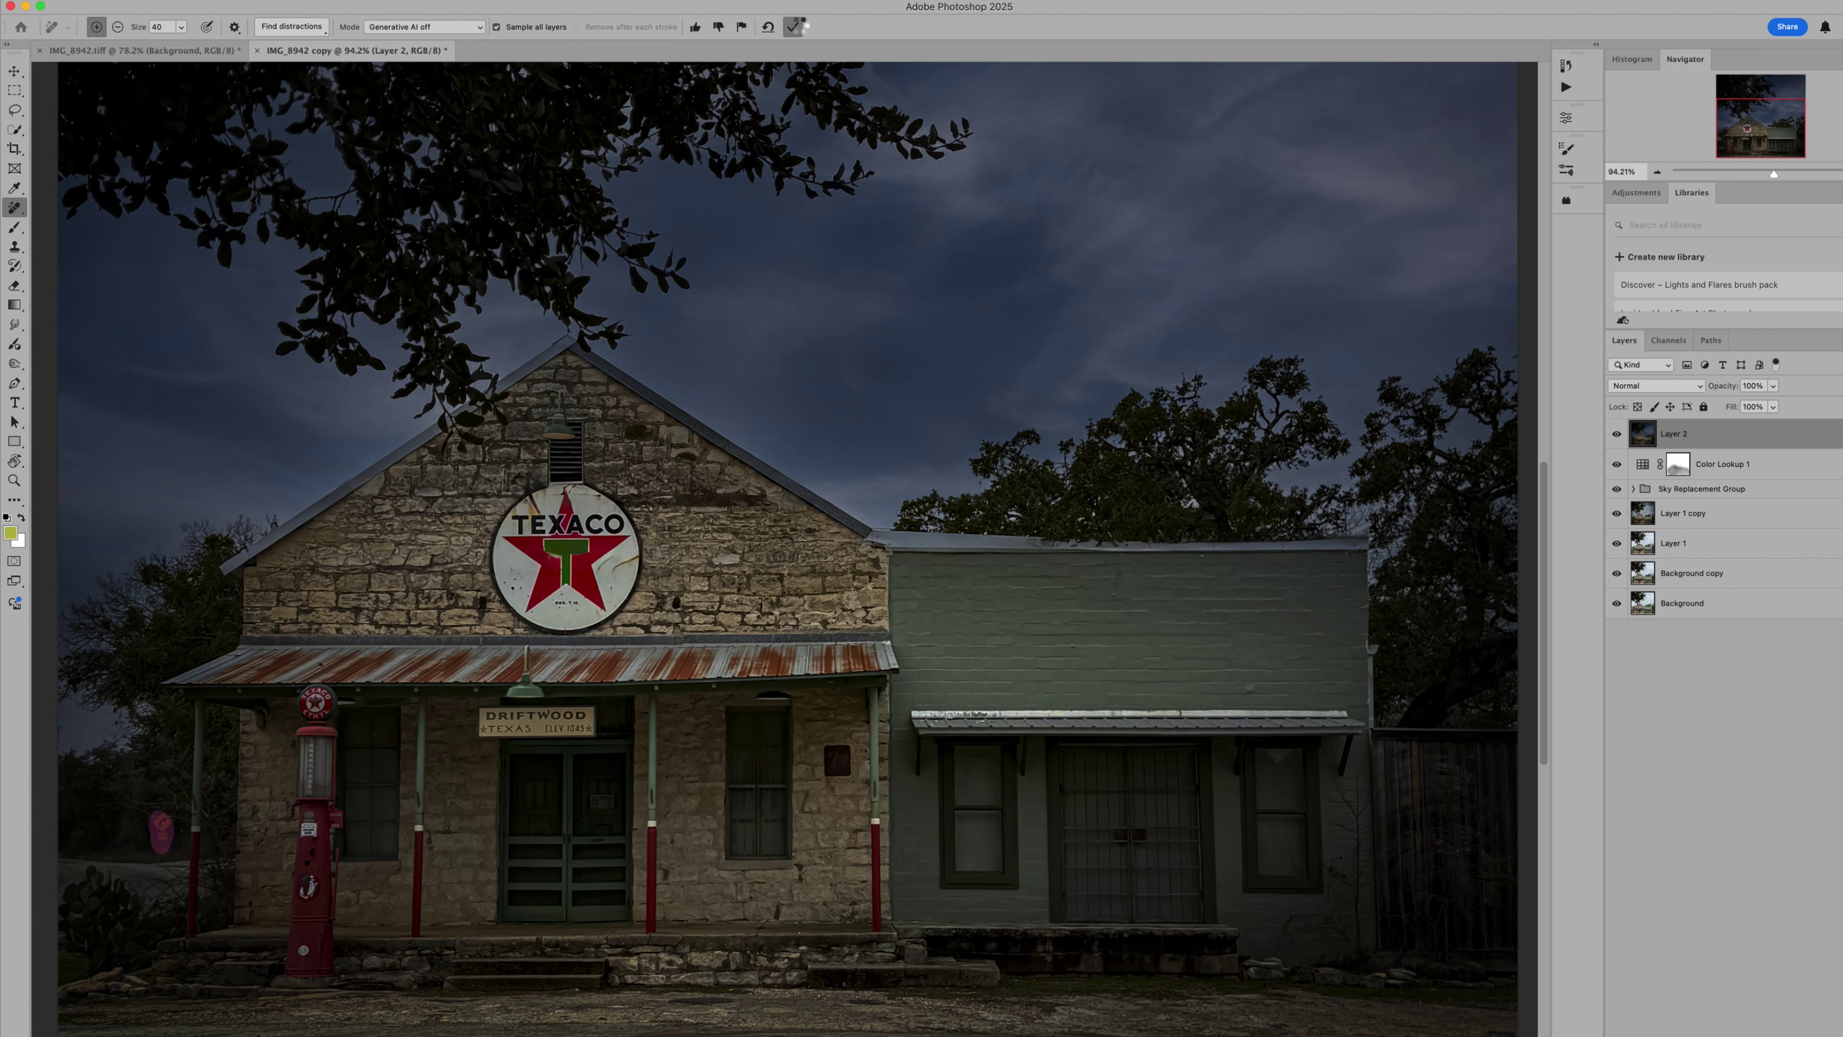
{"action": "left_click", "coordinate": [795, 27]}
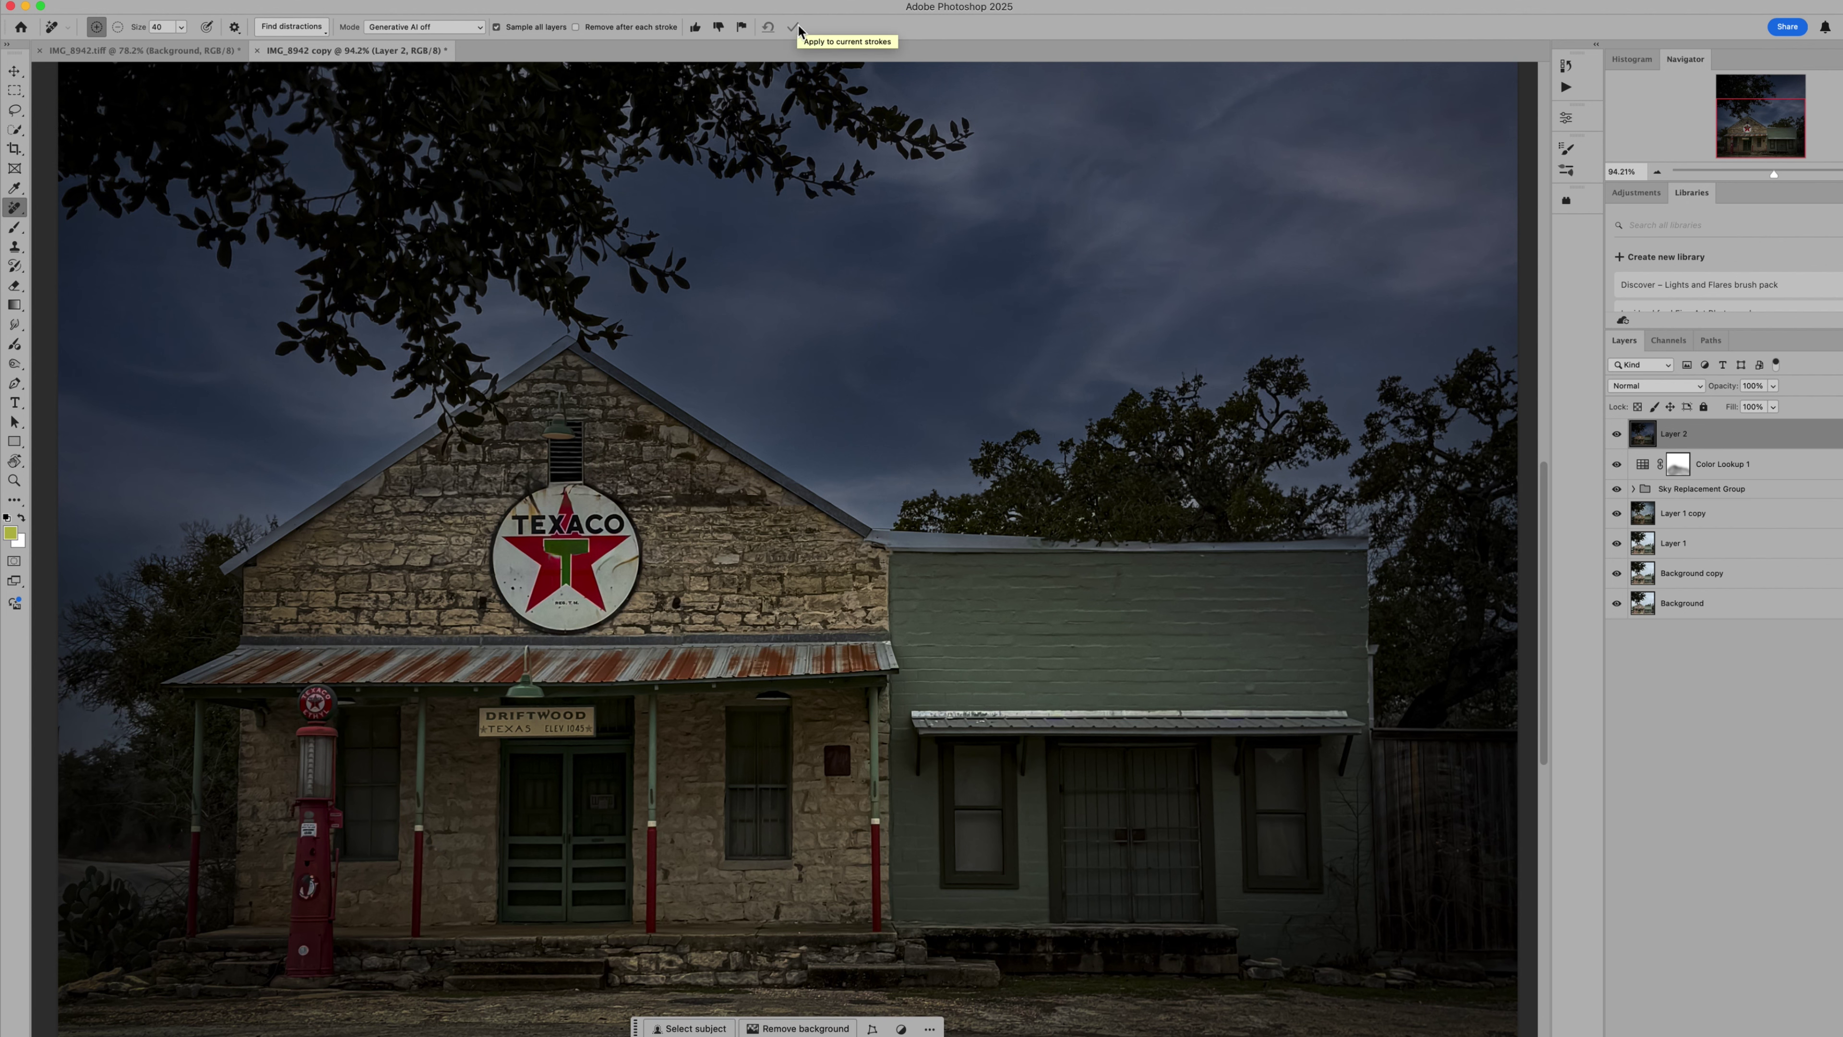
{"action": "scroll", "coordinate": [690, 491], "scroll_direction": "left", "scroll_amount": 10}
{"action": "scroll", "coordinate": [690, 492], "scroll_direction": "down", "scroll_amount": 2}
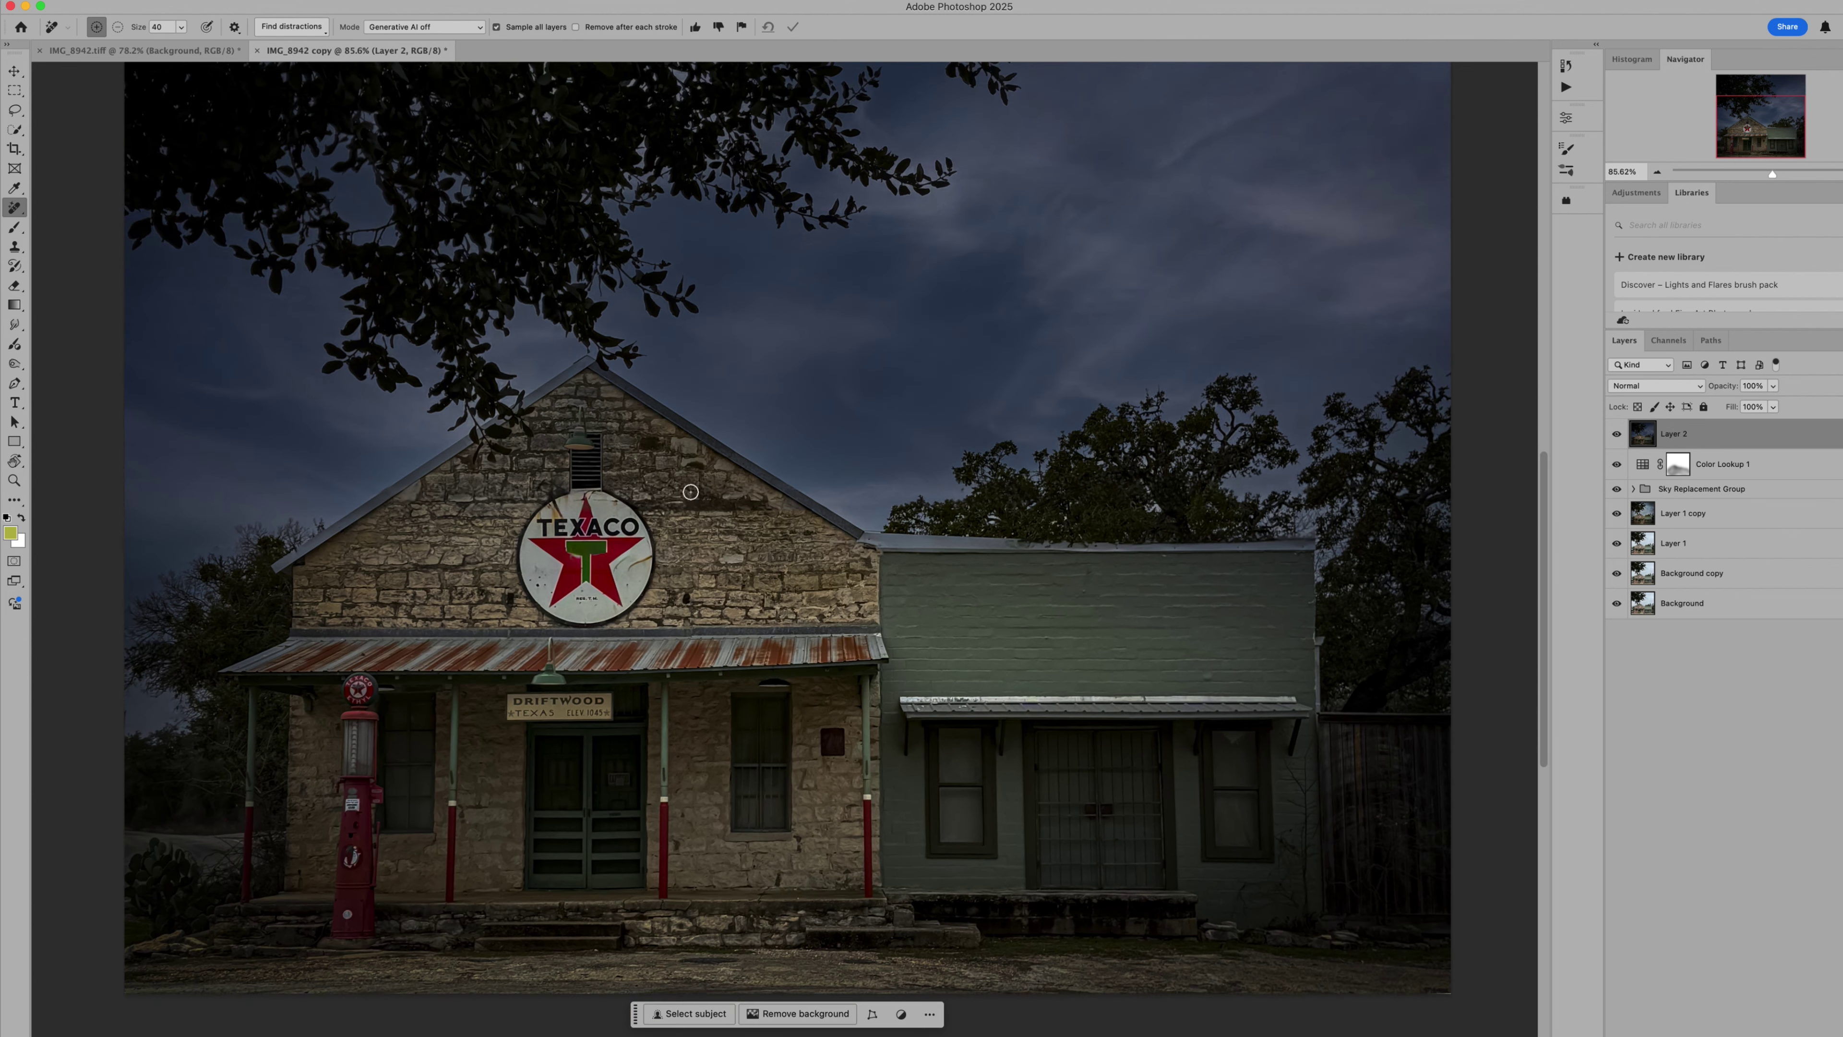
{"action": "scroll", "coordinate": [690, 491], "scroll_direction": "down", "scroll_amount": 5}
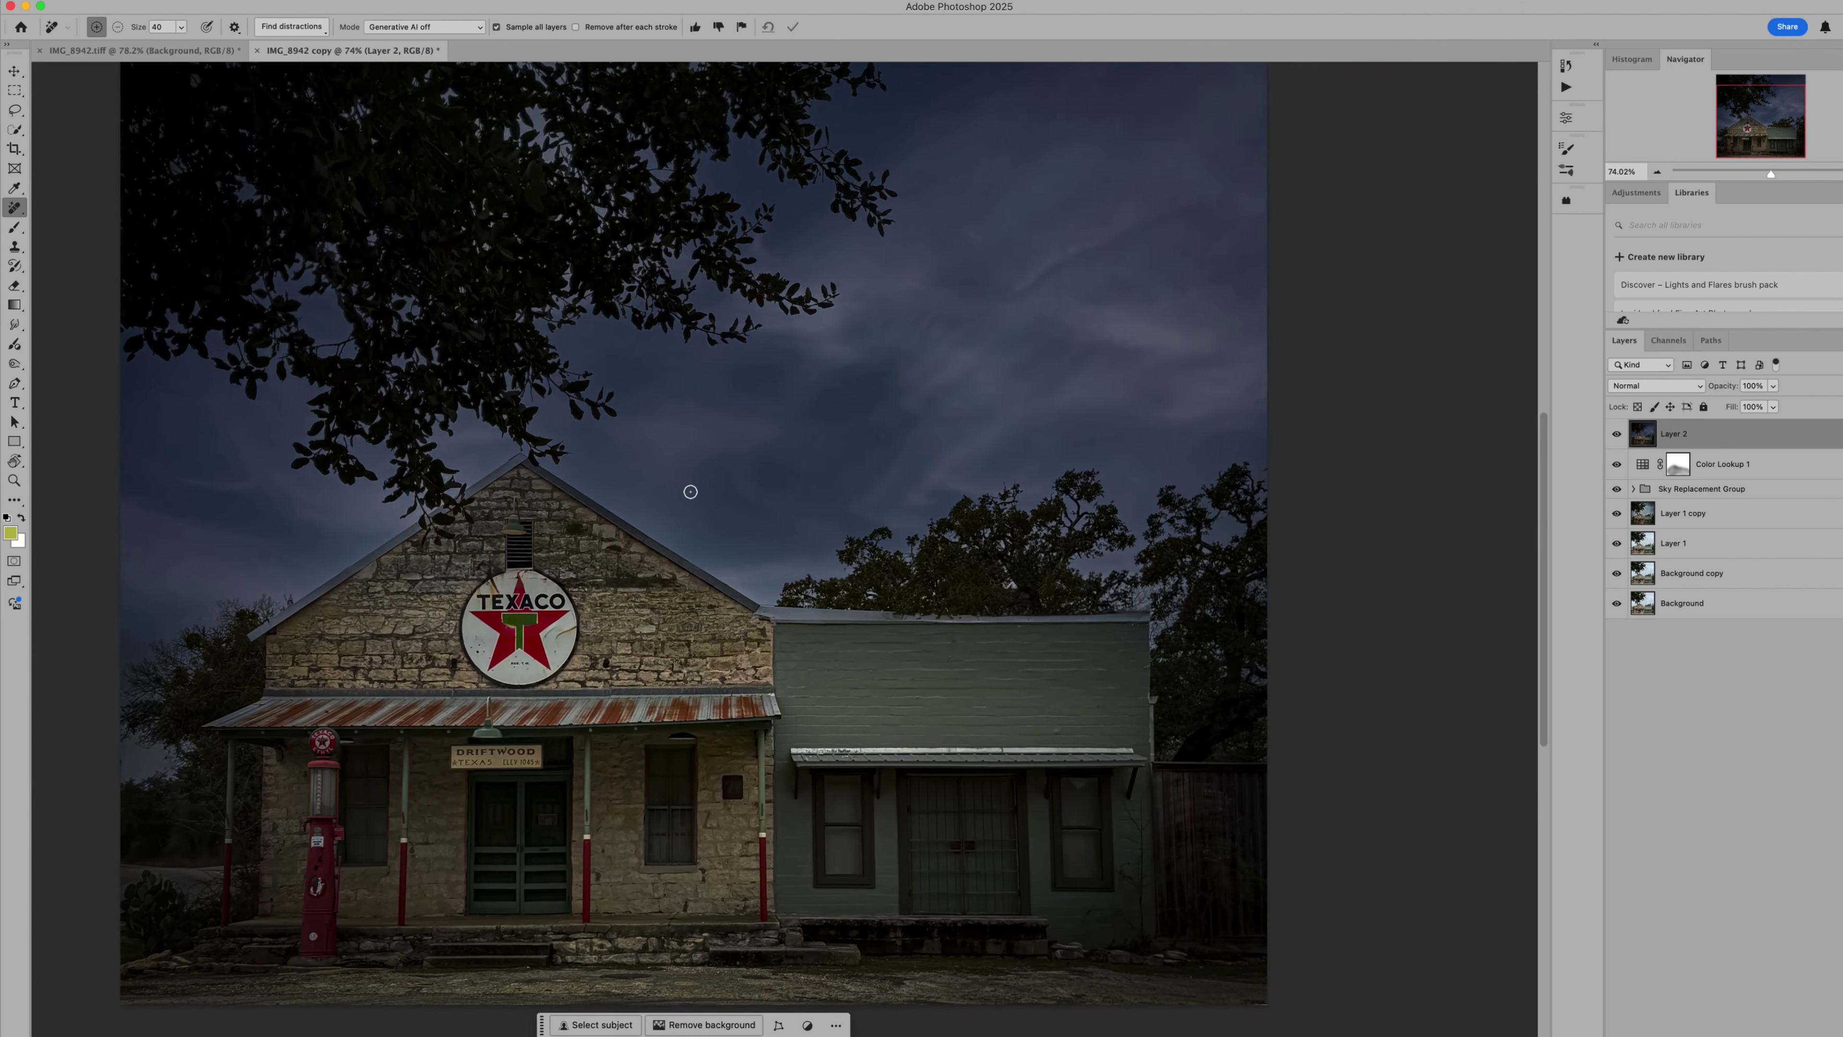
{"action": "scroll", "coordinate": [690, 491], "scroll_direction": "down", "scroll_amount": 1}
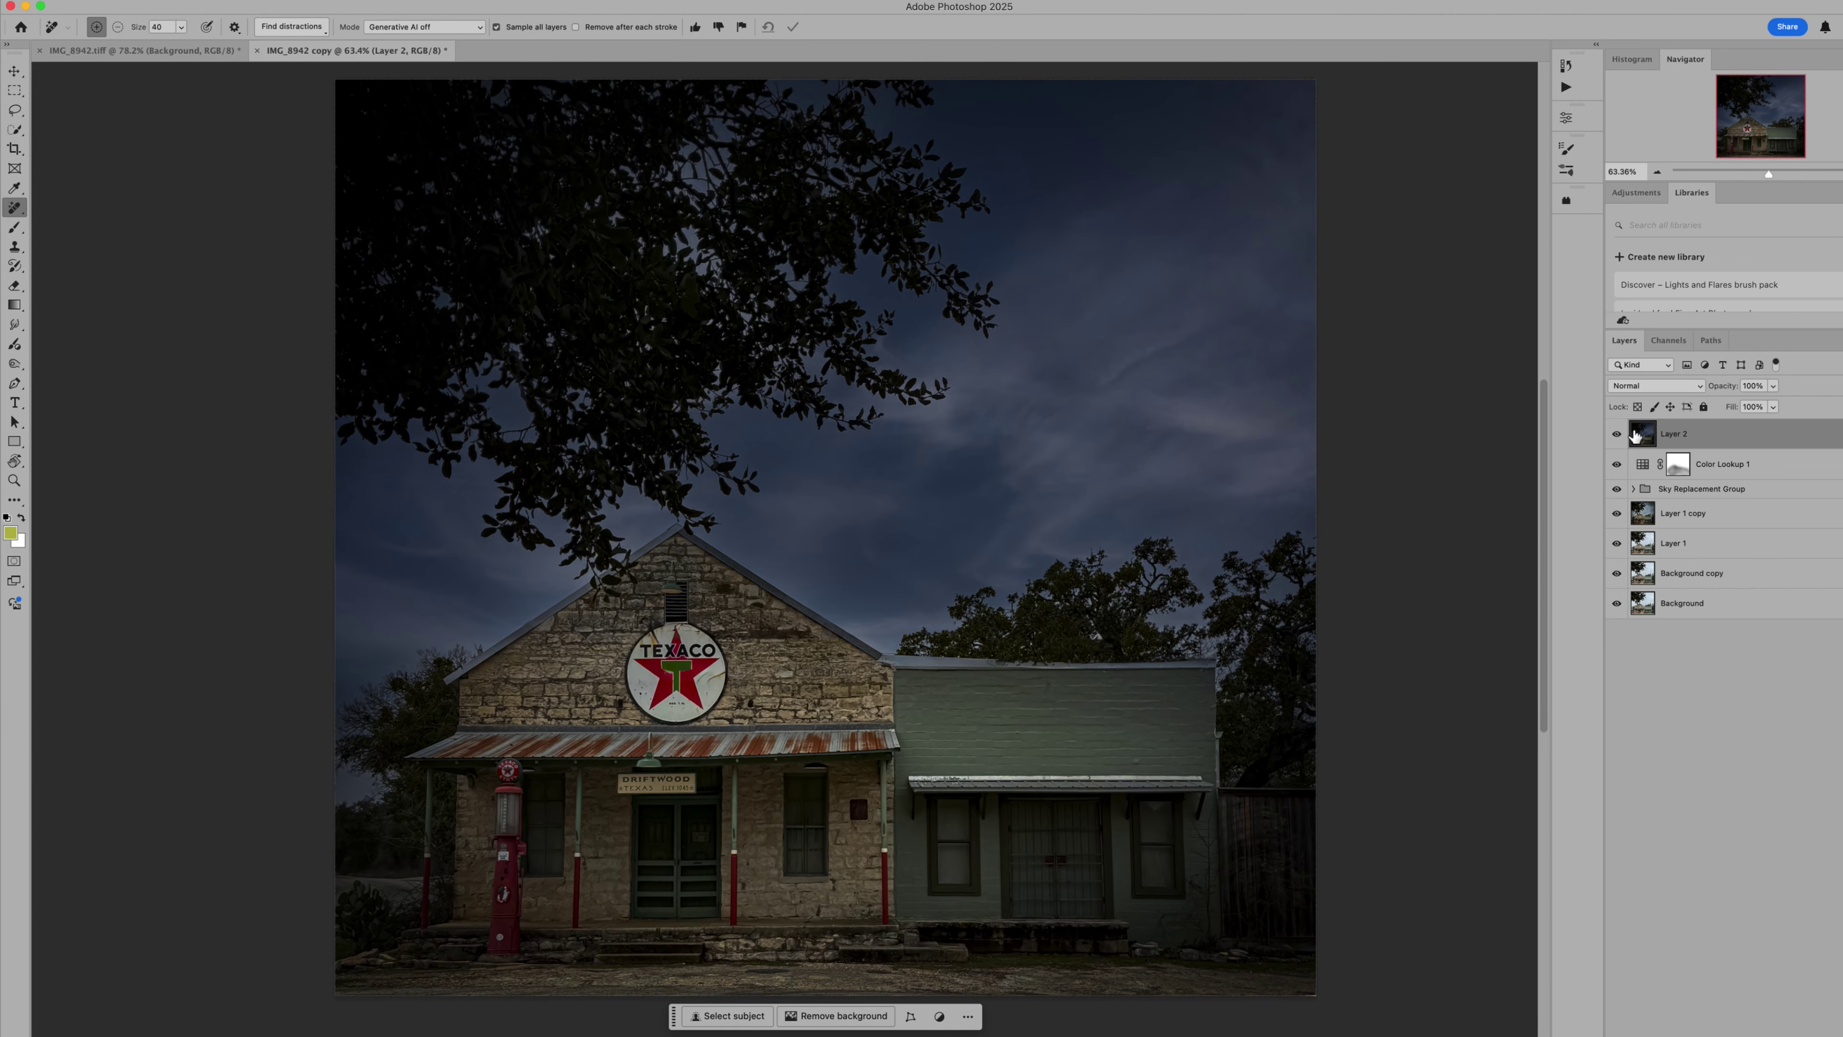
Duplicate Layer 2 and open the copy in the Camera Raw Filter.
{"action": "key", "text": "super+j"}
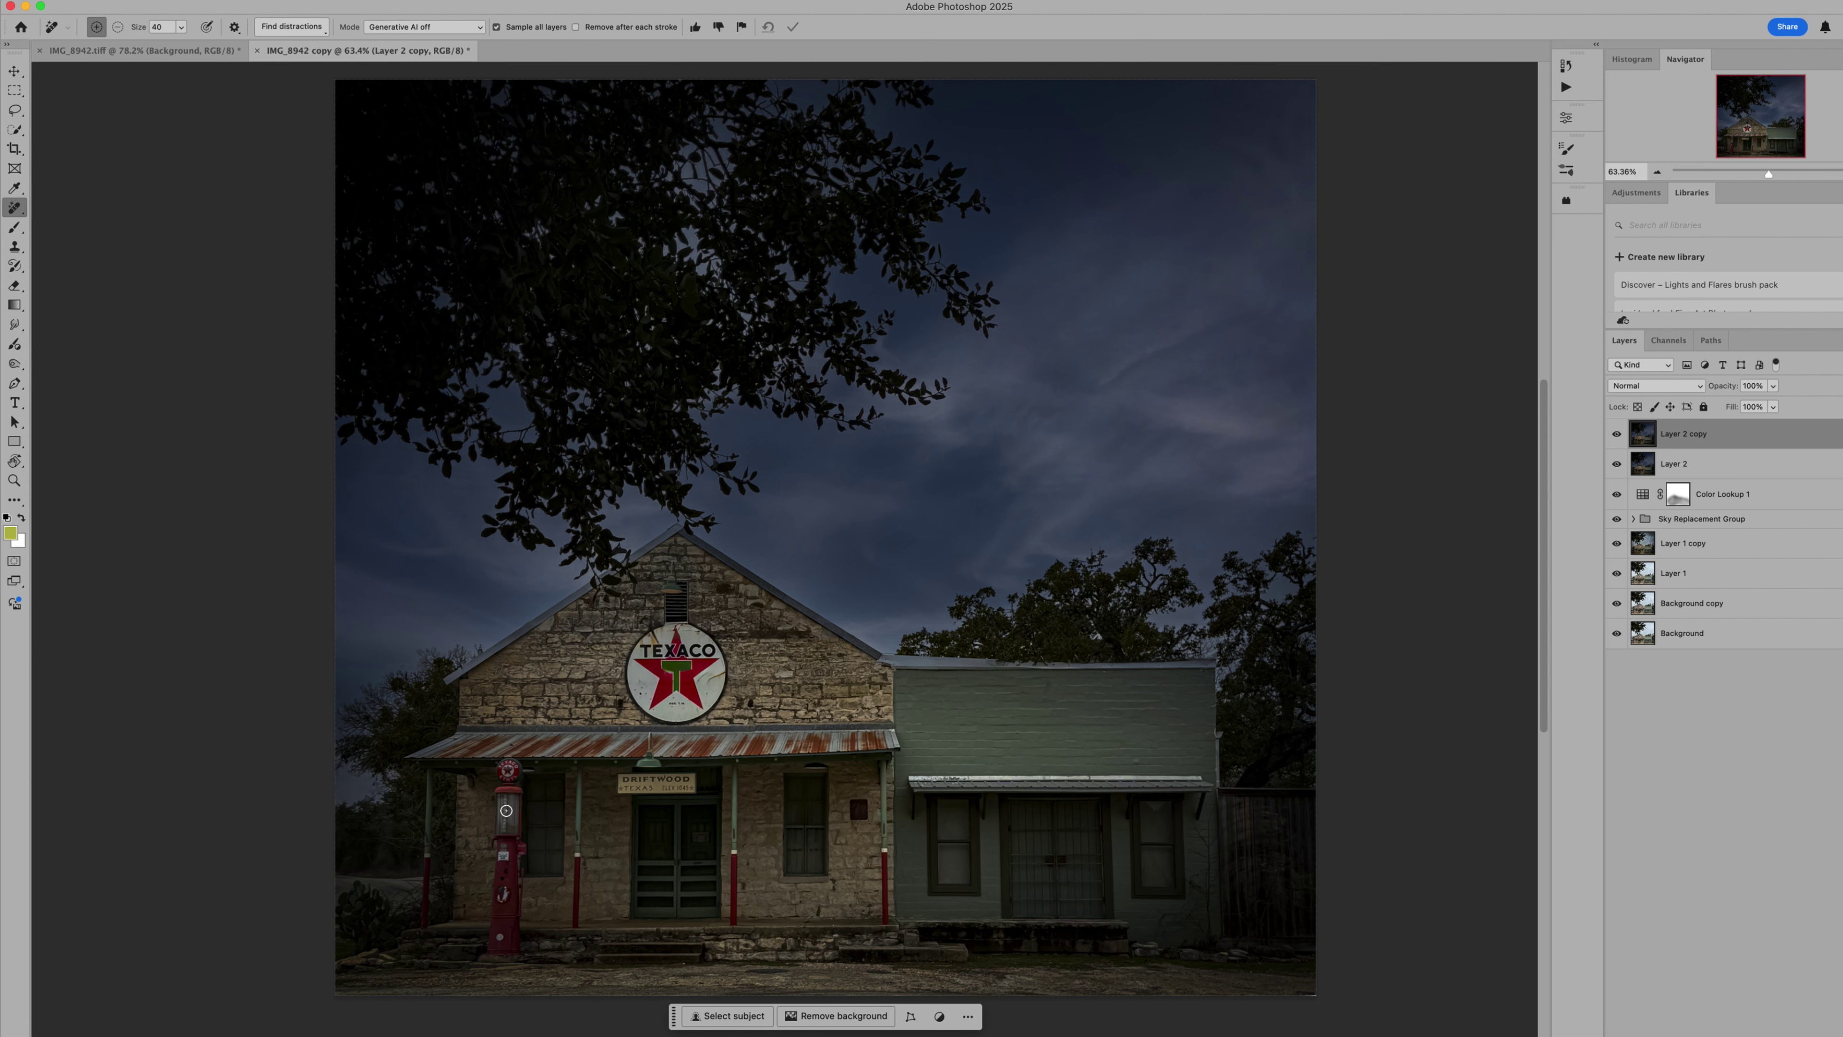
{"action": "scroll", "coordinate": [506, 810], "scroll_direction": "up", "scroll_amount": 2}
{"action": "scroll", "coordinate": [506, 810], "scroll_direction": "down", "scroll_amount": 2}
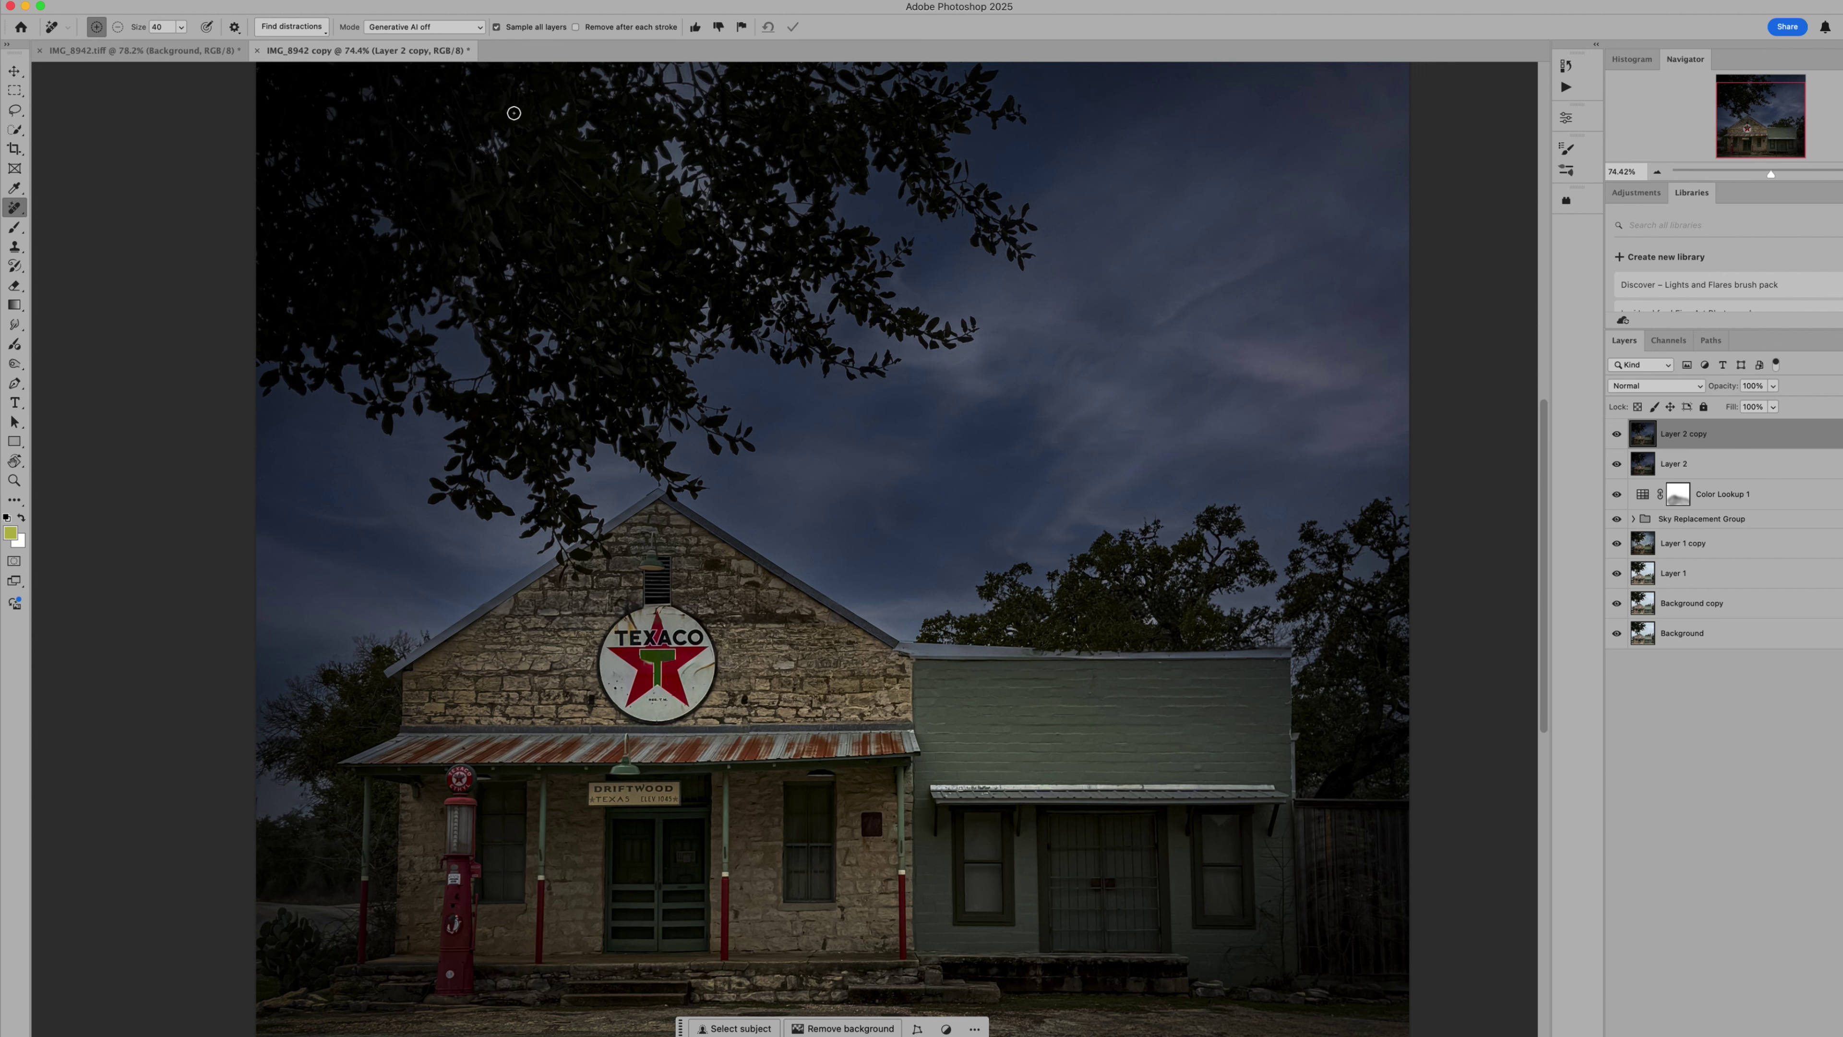
{"action": "left_click", "coordinate": [381, 1]}
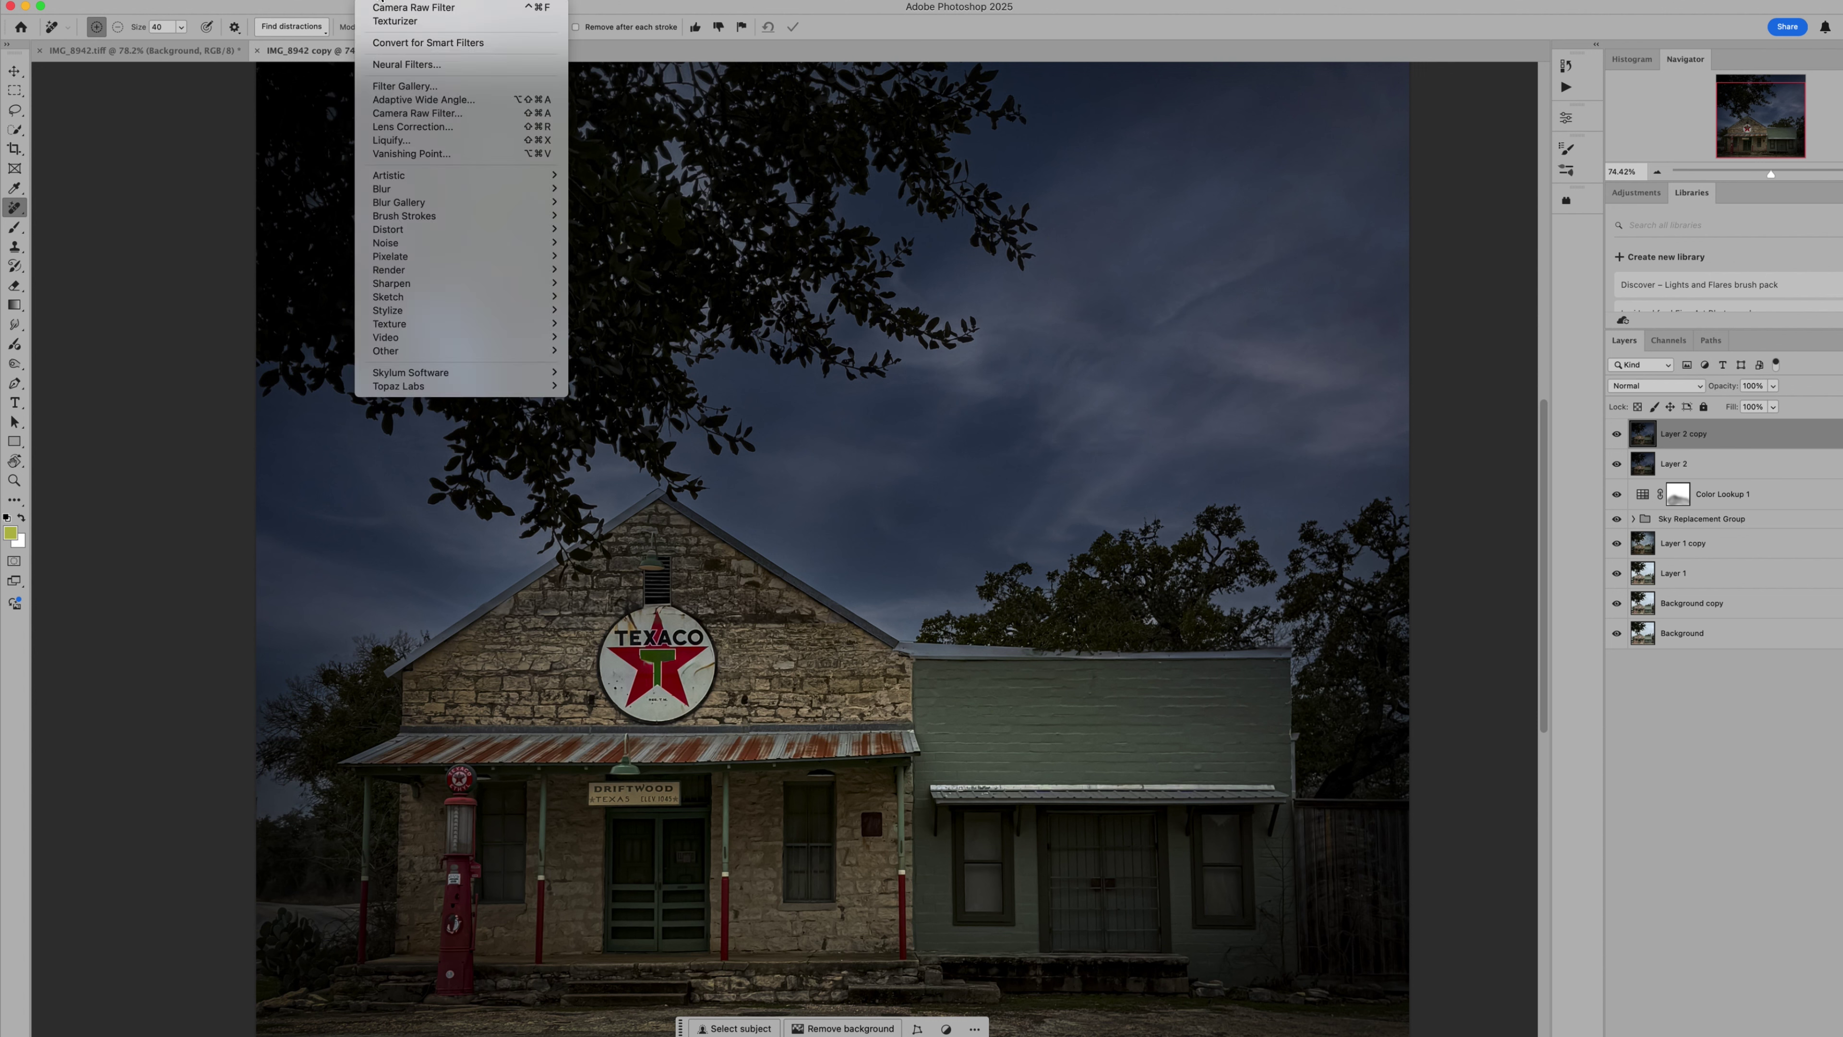
{"action": "left_click", "coordinate": [420, 114]}
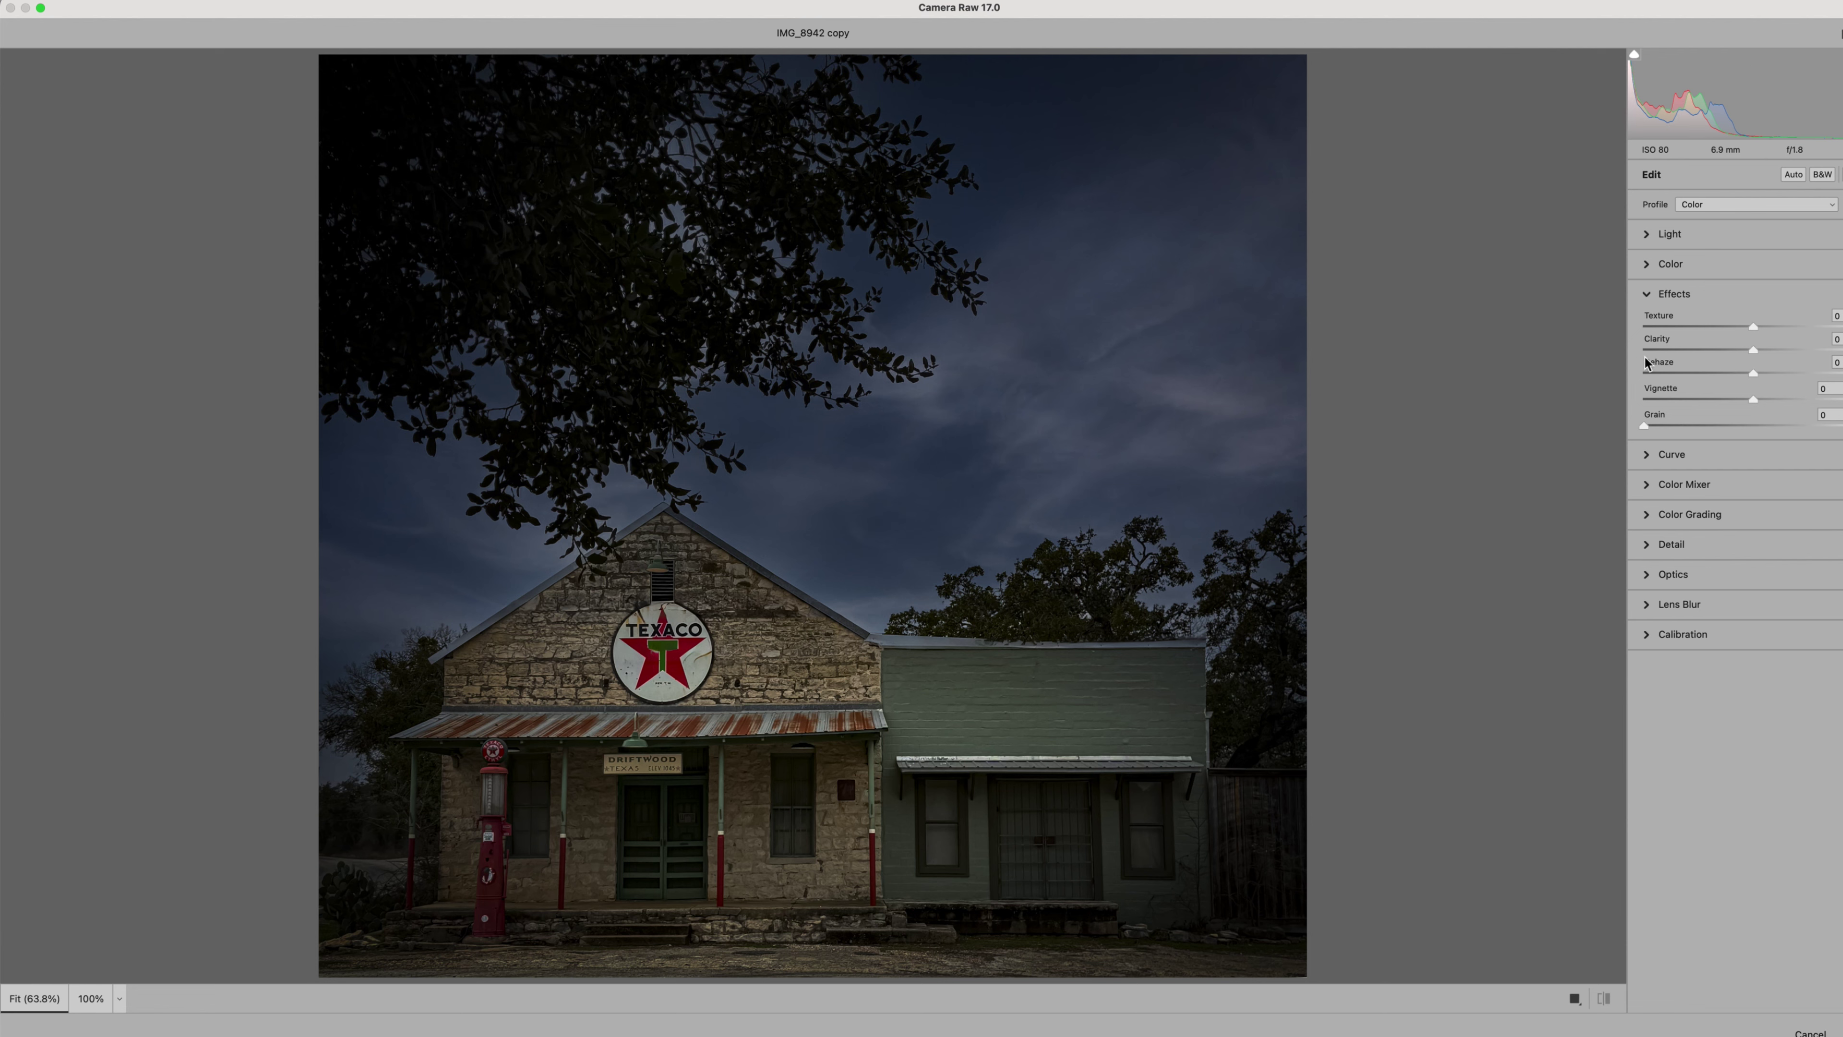
{"action": "left_click", "coordinate": [1650, 300]}
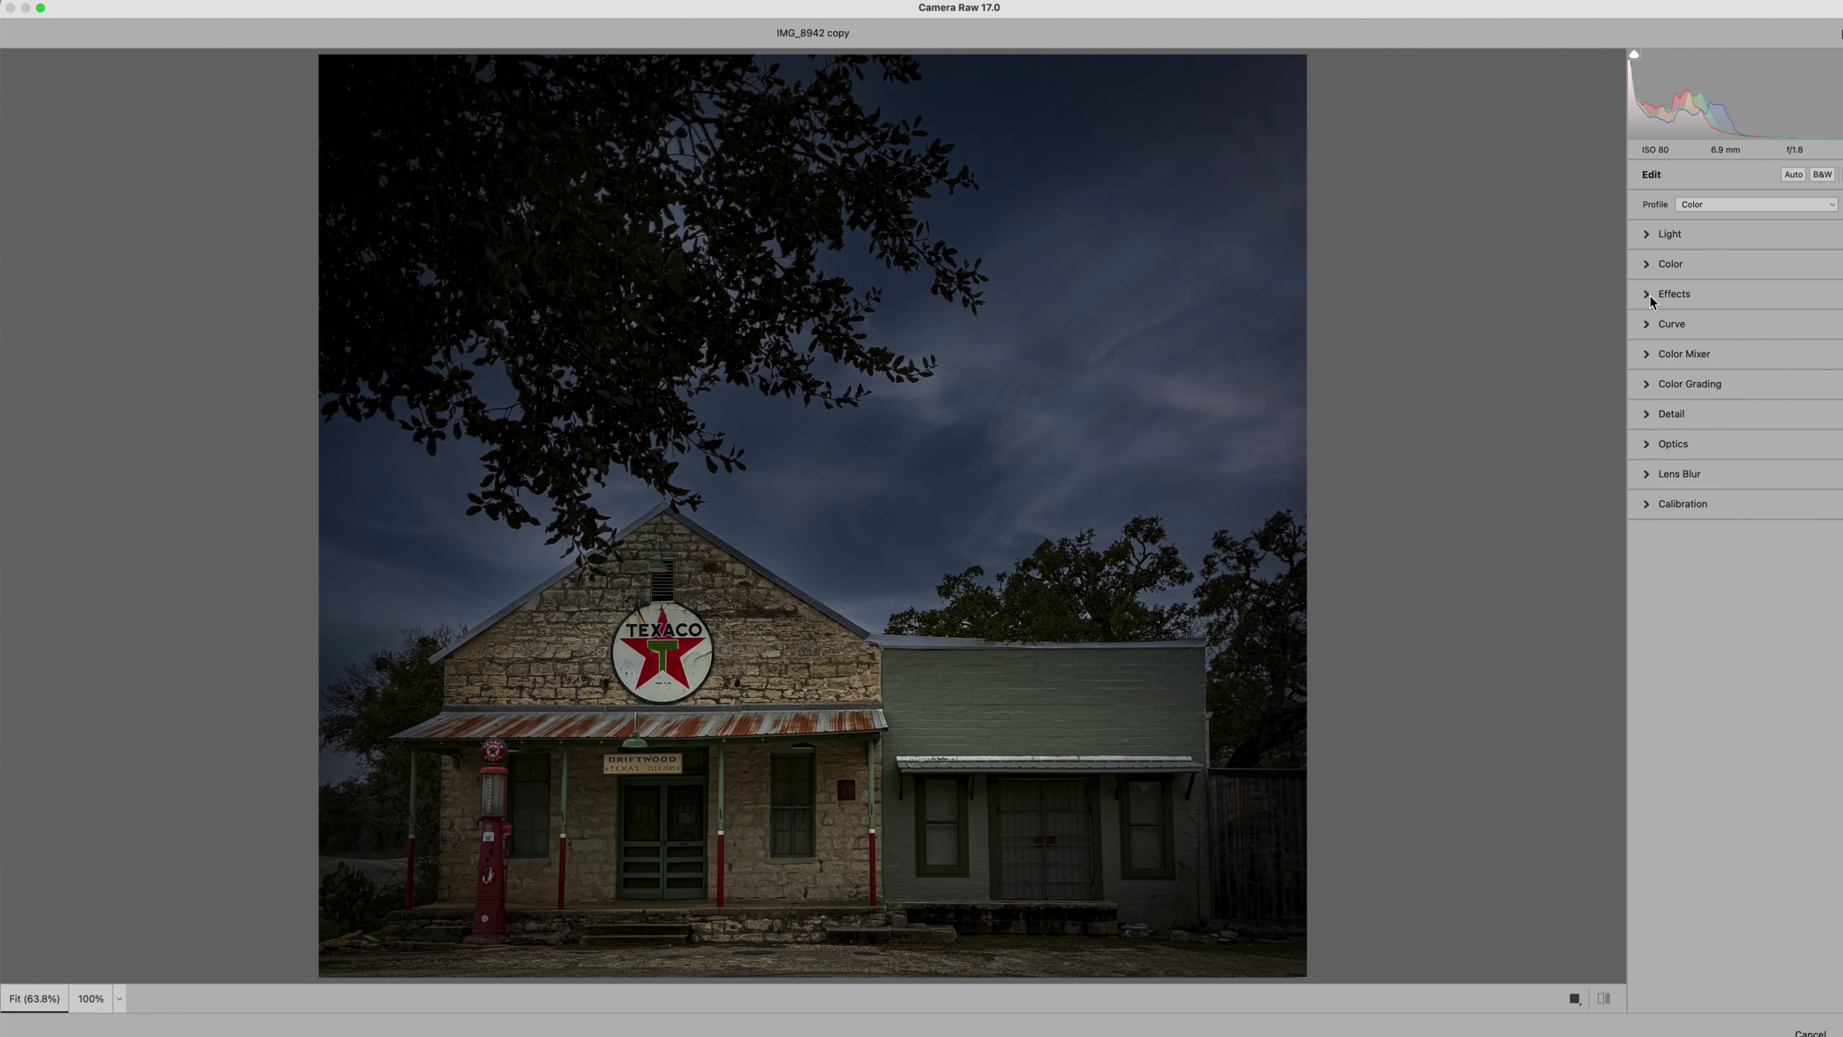
Create an Objects mask on the glass cylinder of the red gas pump and hide the mask overlay.
{"action": "left_click", "coordinate": [473, 488]}
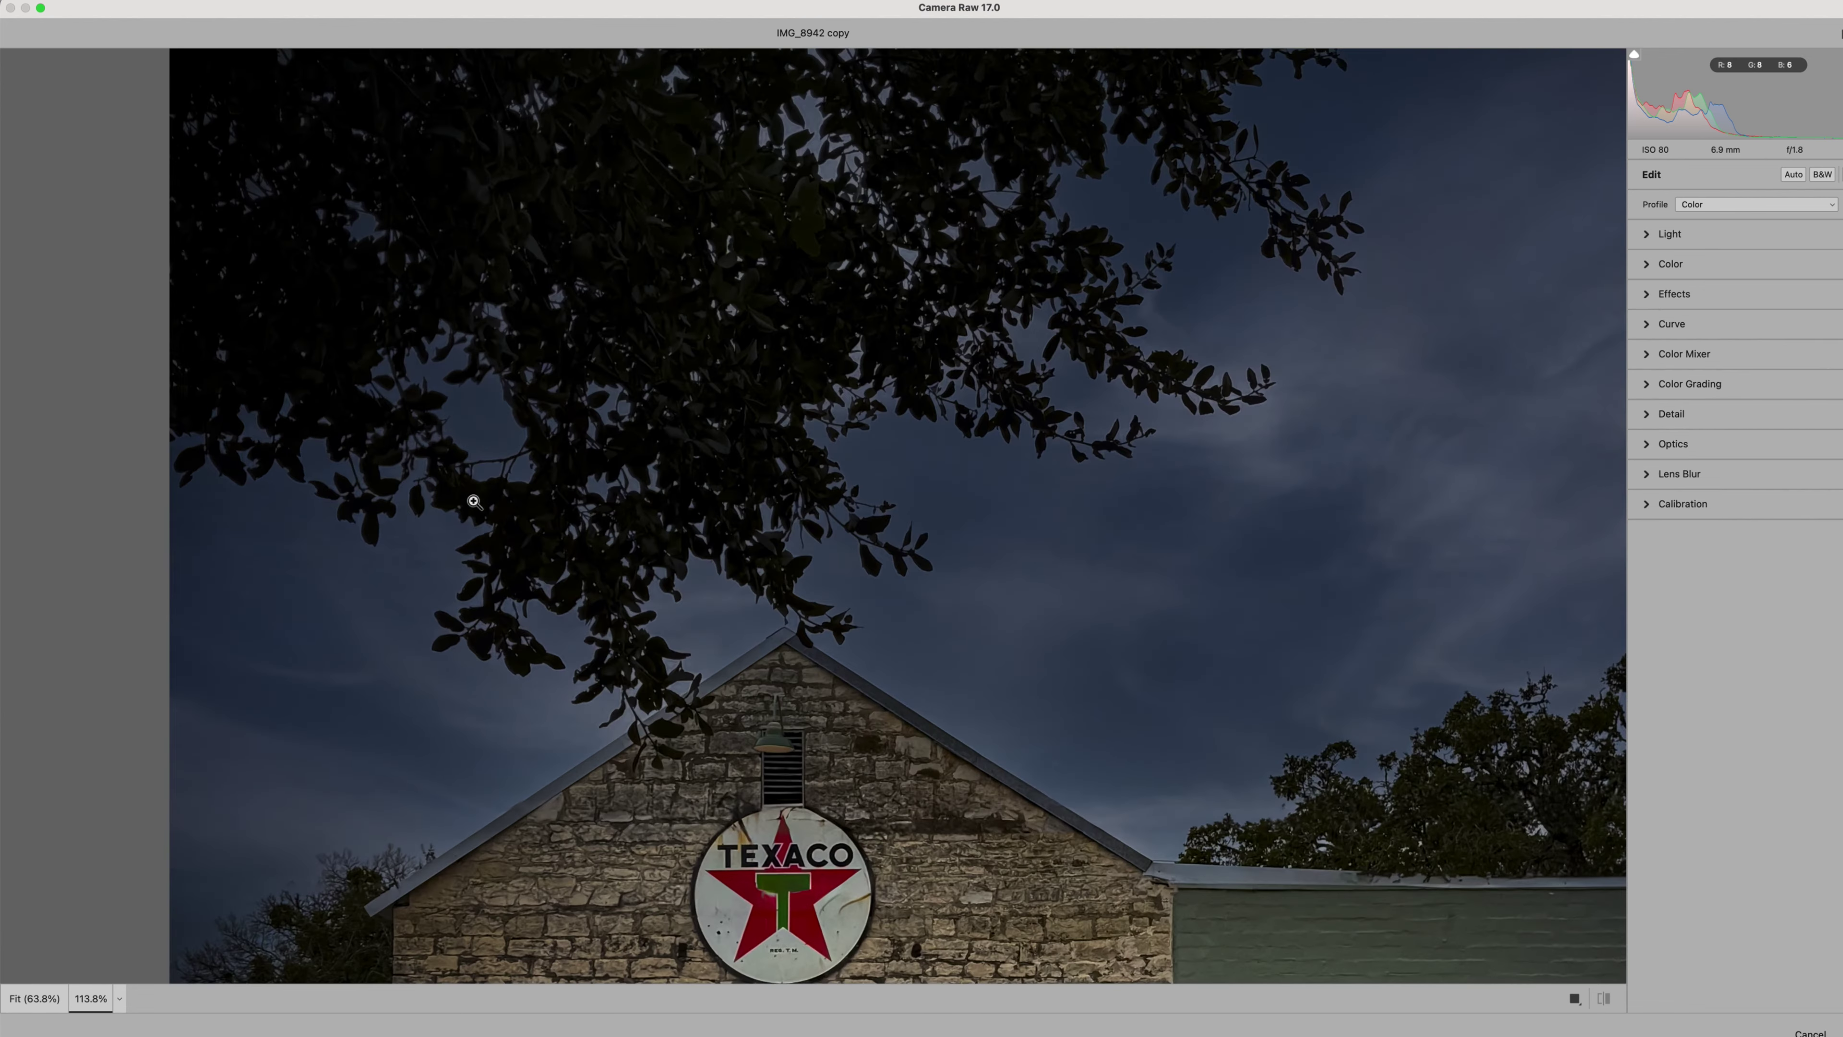
{"action": "scroll", "coordinate": [473, 498], "scroll_direction": "down", "scroll_amount": 6}
{"action": "scroll", "coordinate": [475, 501], "scroll_direction": "right", "scroll_amount": 5}
{"action": "scroll", "coordinate": [475, 501], "scroll_direction": "up", "scroll_amount": 2}
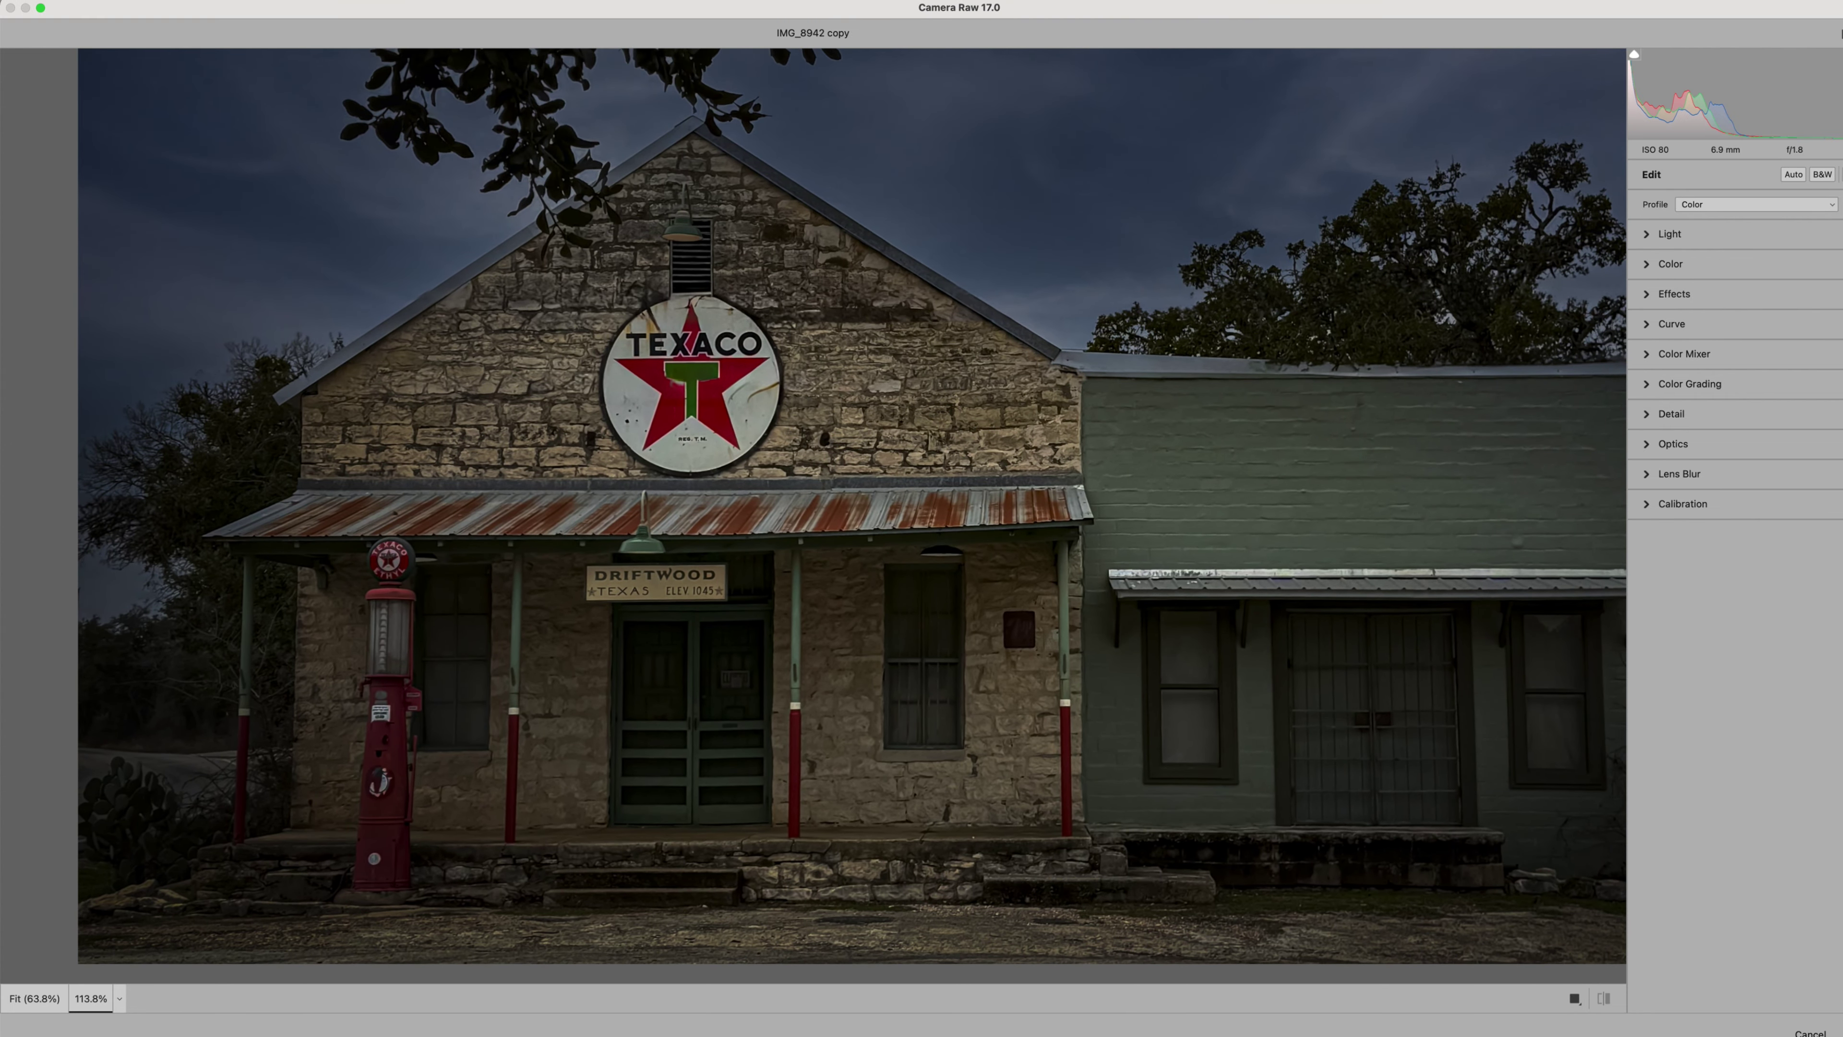
{"action": "key", "text": "m"}
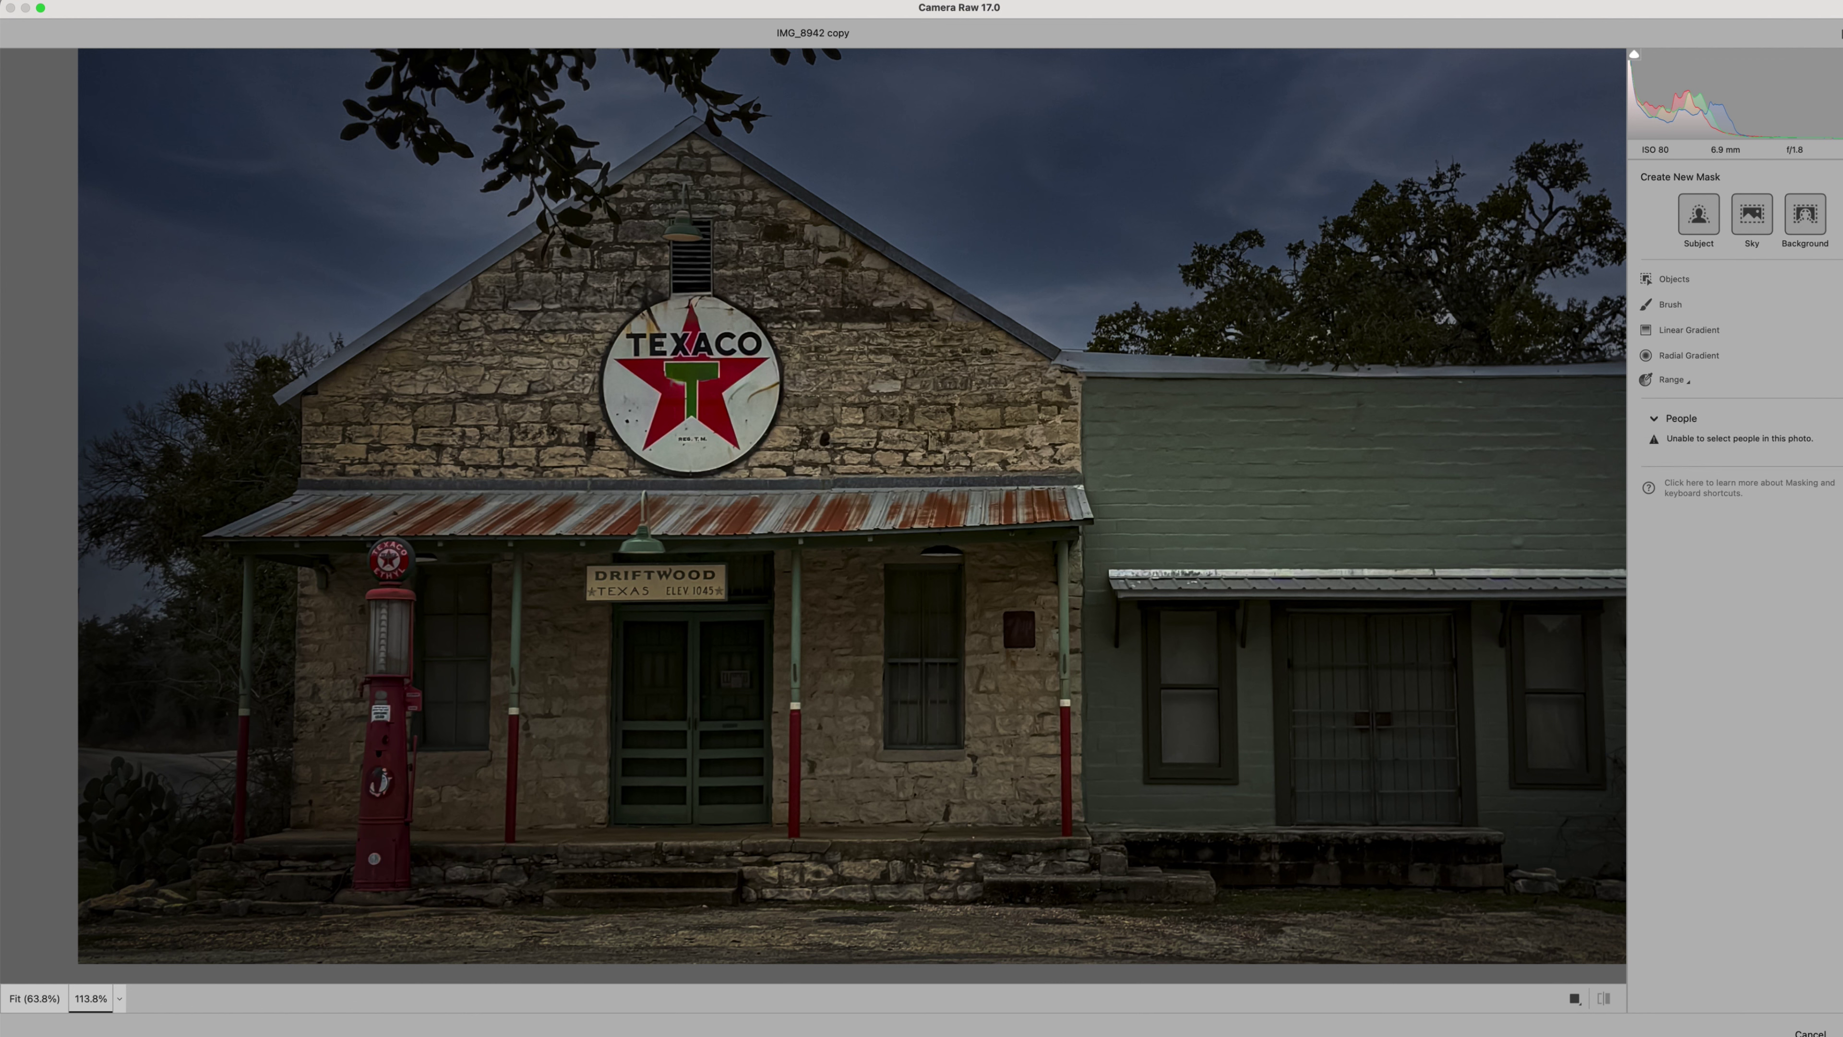
{"action": "left_click", "coordinate": [1672, 278]}
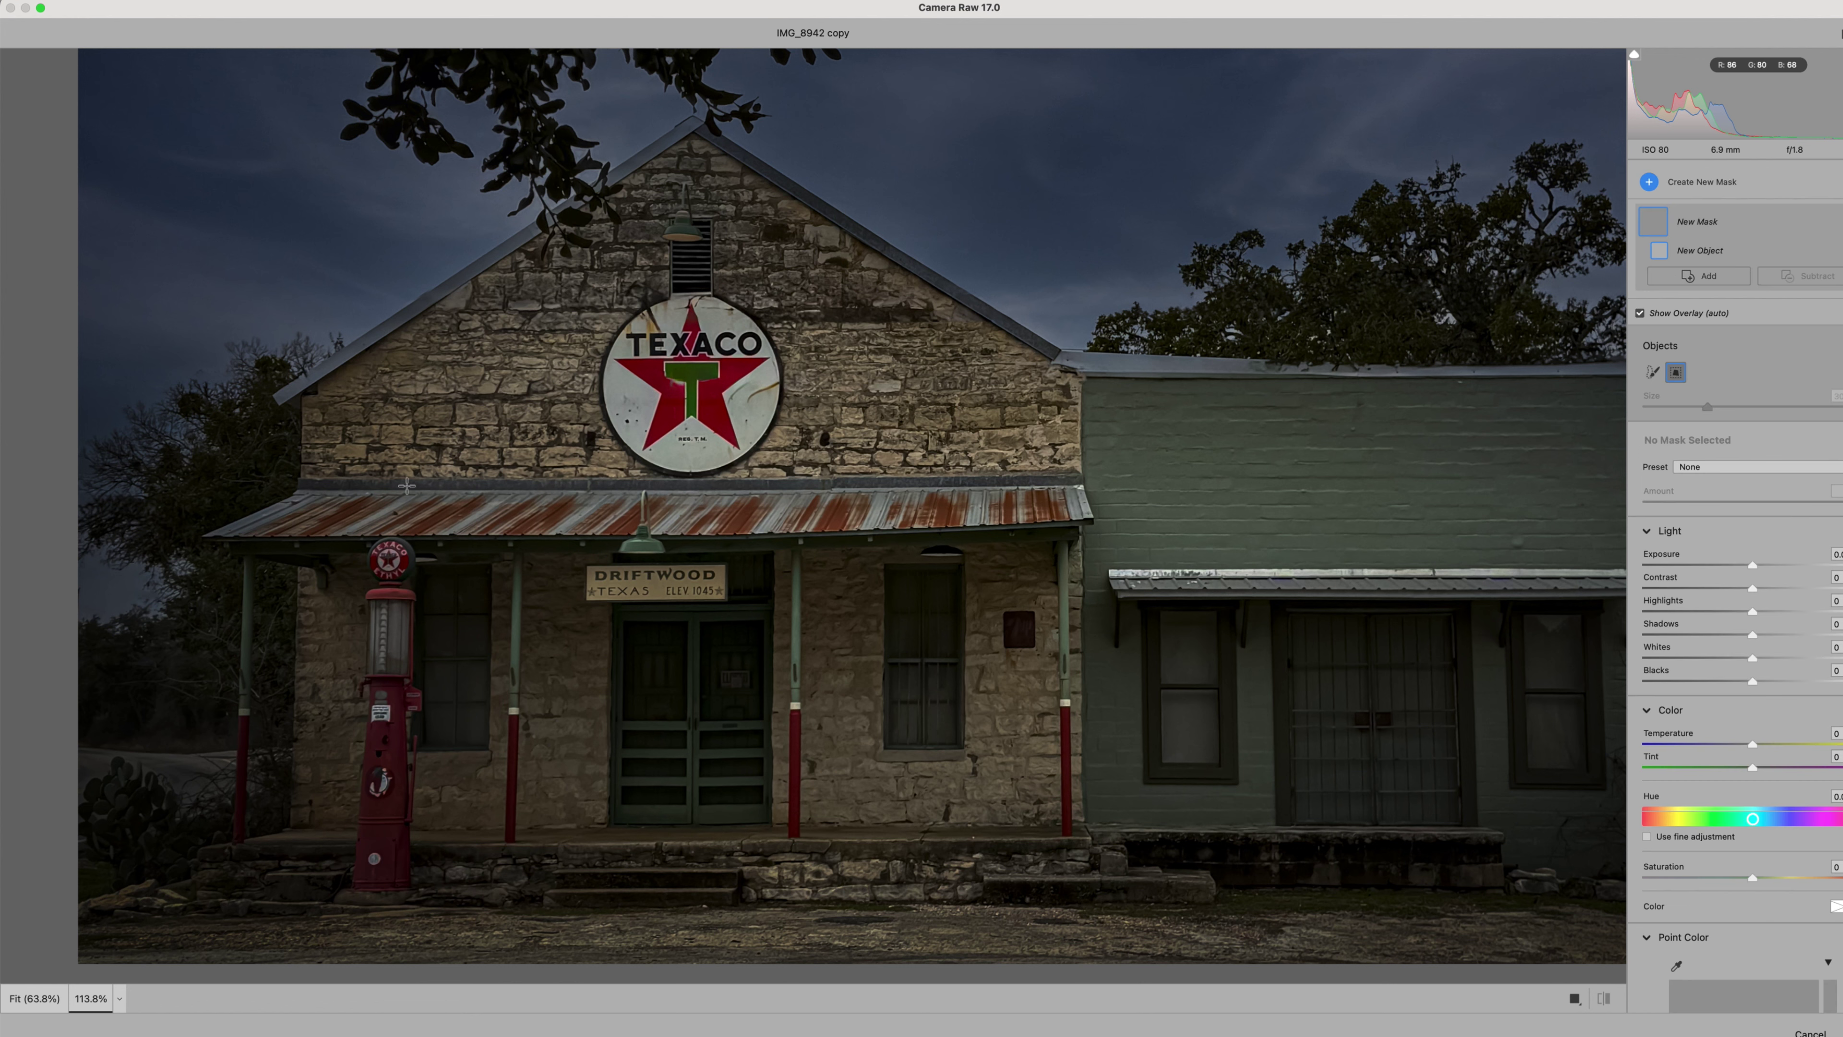
{"action": "mouse_move", "coordinate": [370, 604]}
{"action": "left_mouse_down"}
{"action": "mouse_move", "coordinate": [398, 615]}
{"action": "mouse_move", "coordinate": [410, 673]}
{"action": "left_mouse_up"}
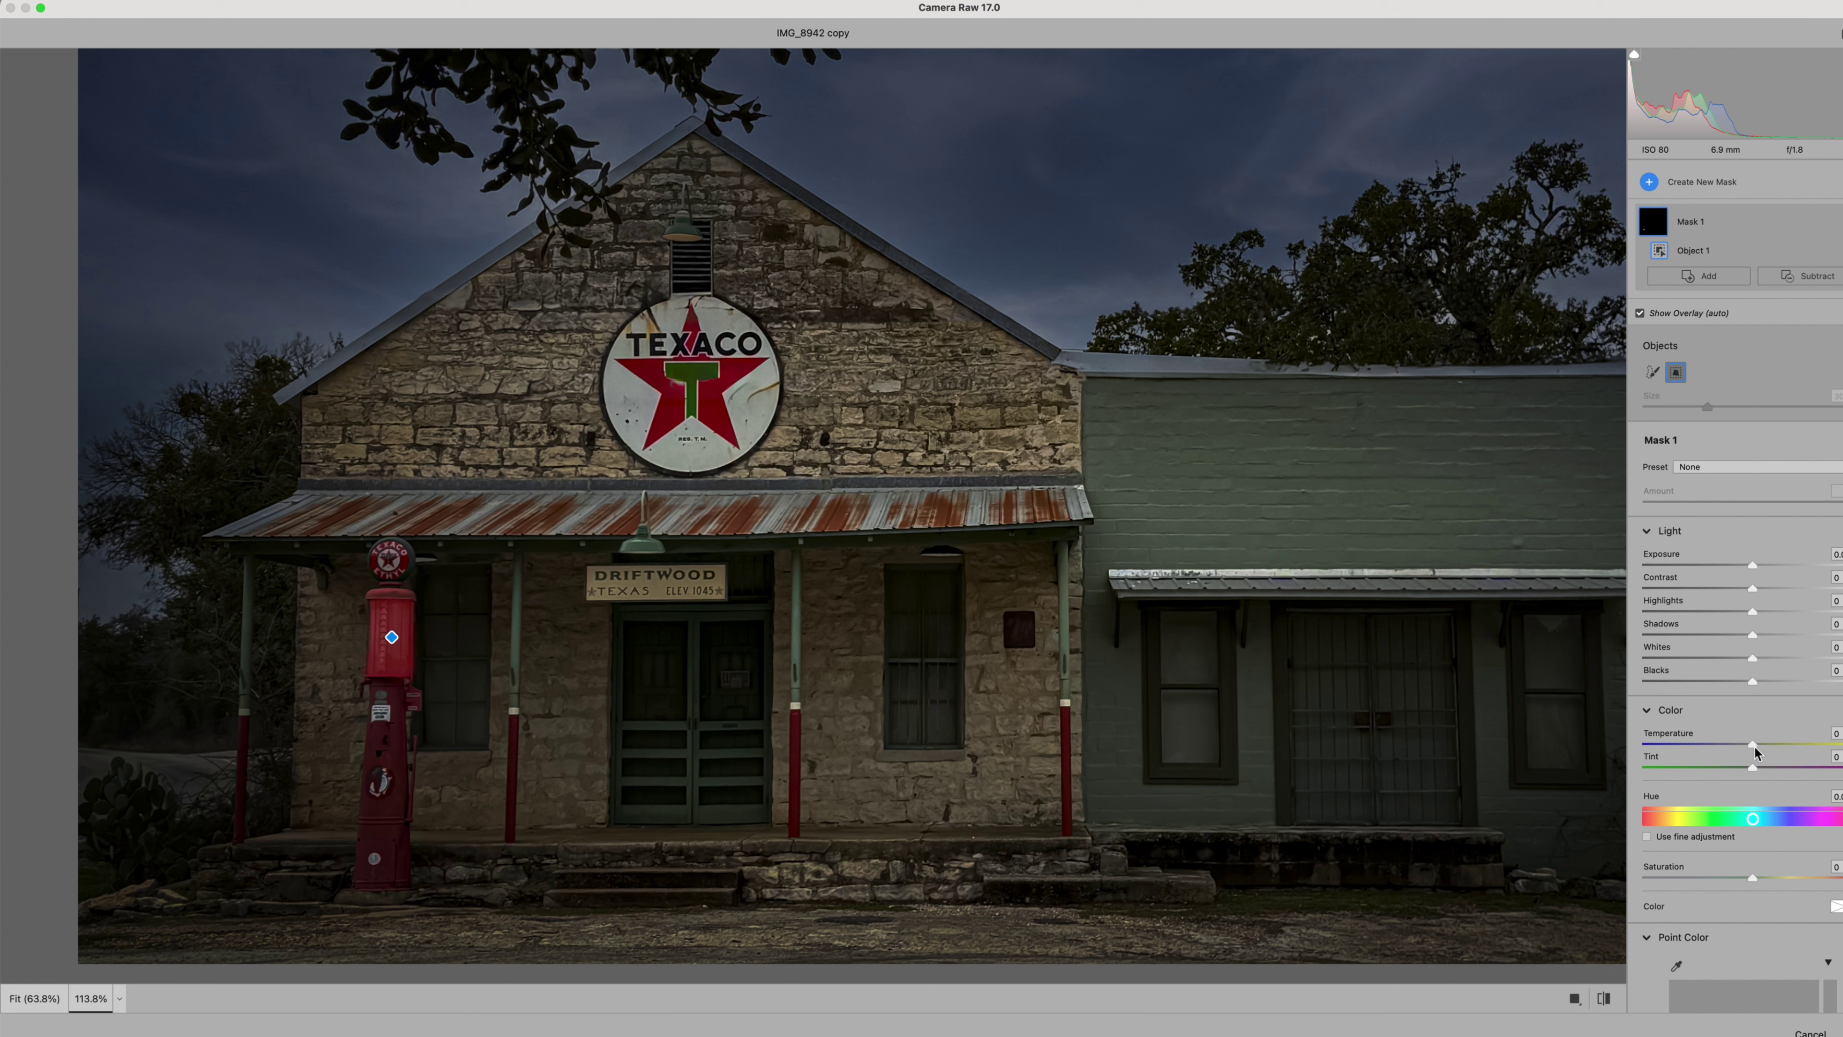
{"action": "left_click", "coordinate": [1640, 315]}
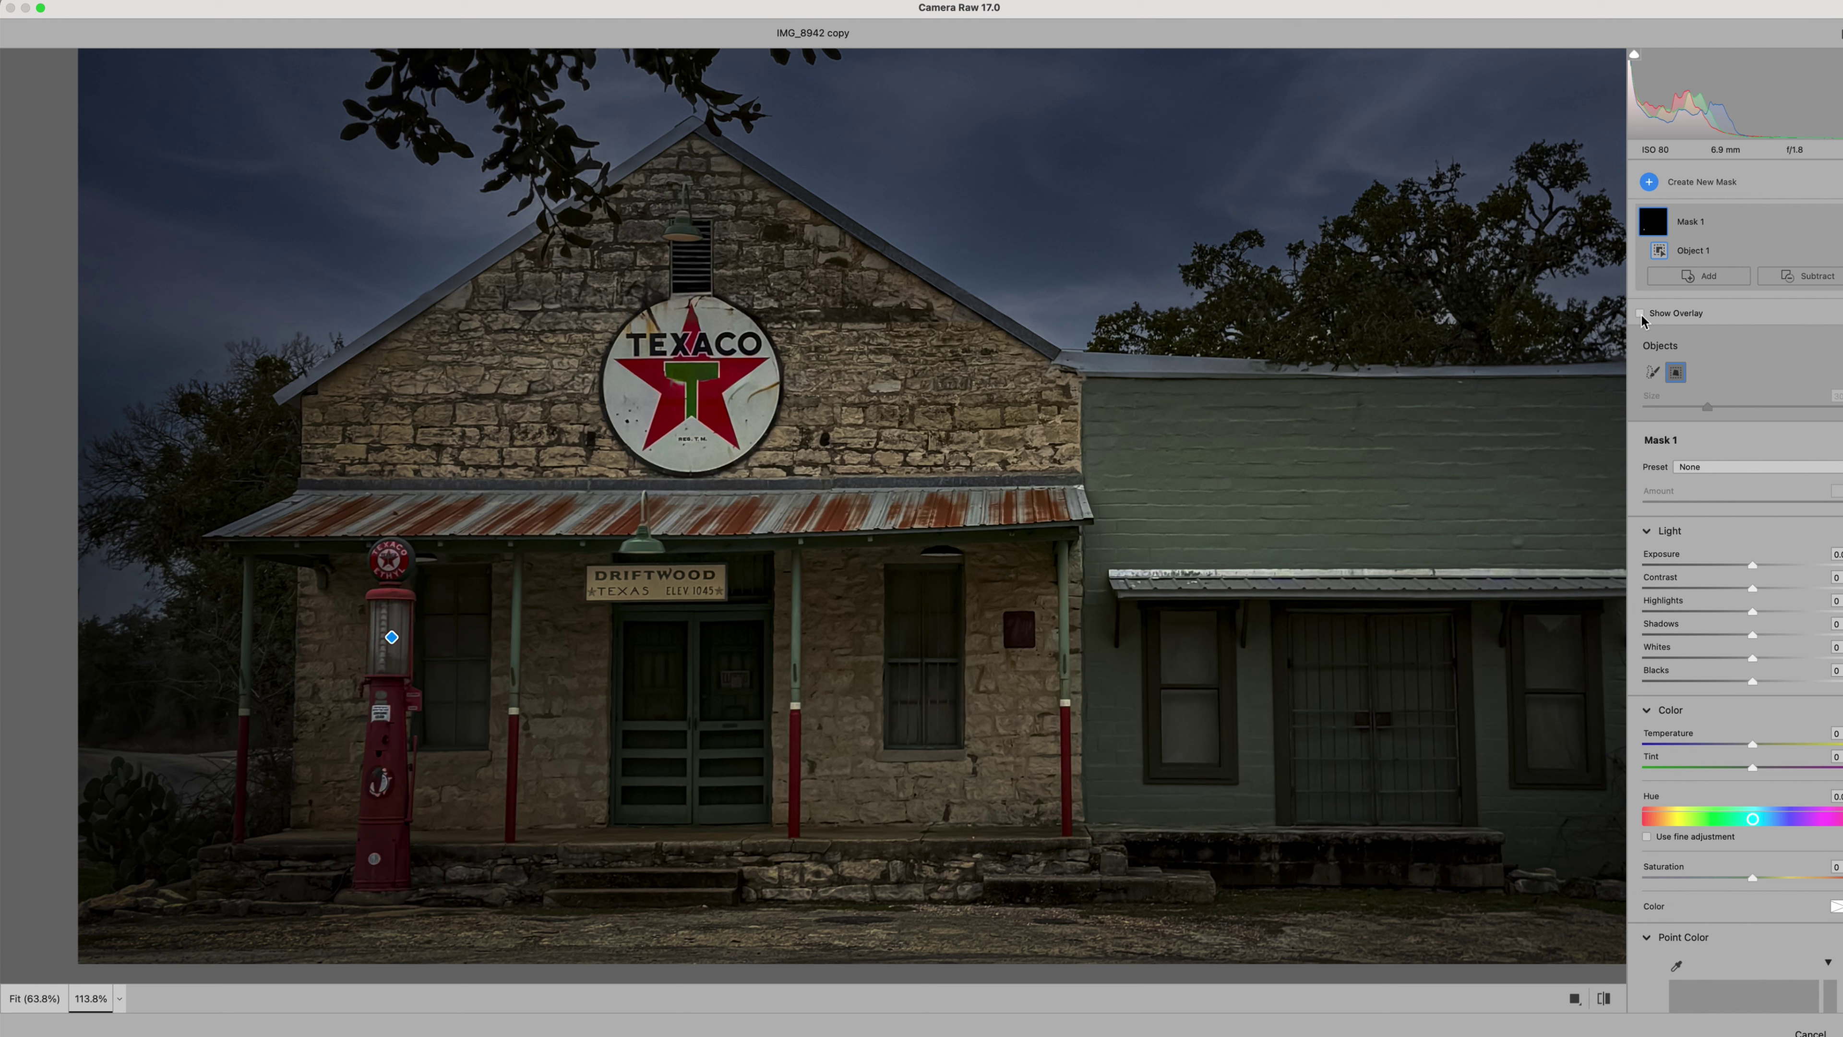
Make the gas pump's glass glow by strongly warming the mask's temperature and slightly raising its exposure and whites.
{"action": "left_click_drag", "start_coordinate": [1755, 750], "coordinate": [1833, 758]}
{"action": "left_click_drag", "start_coordinate": [1755, 576], "coordinate": [1771, 579]}
{"action": "left_click_drag", "start_coordinate": [1752, 666], "coordinate": [1761, 667]}
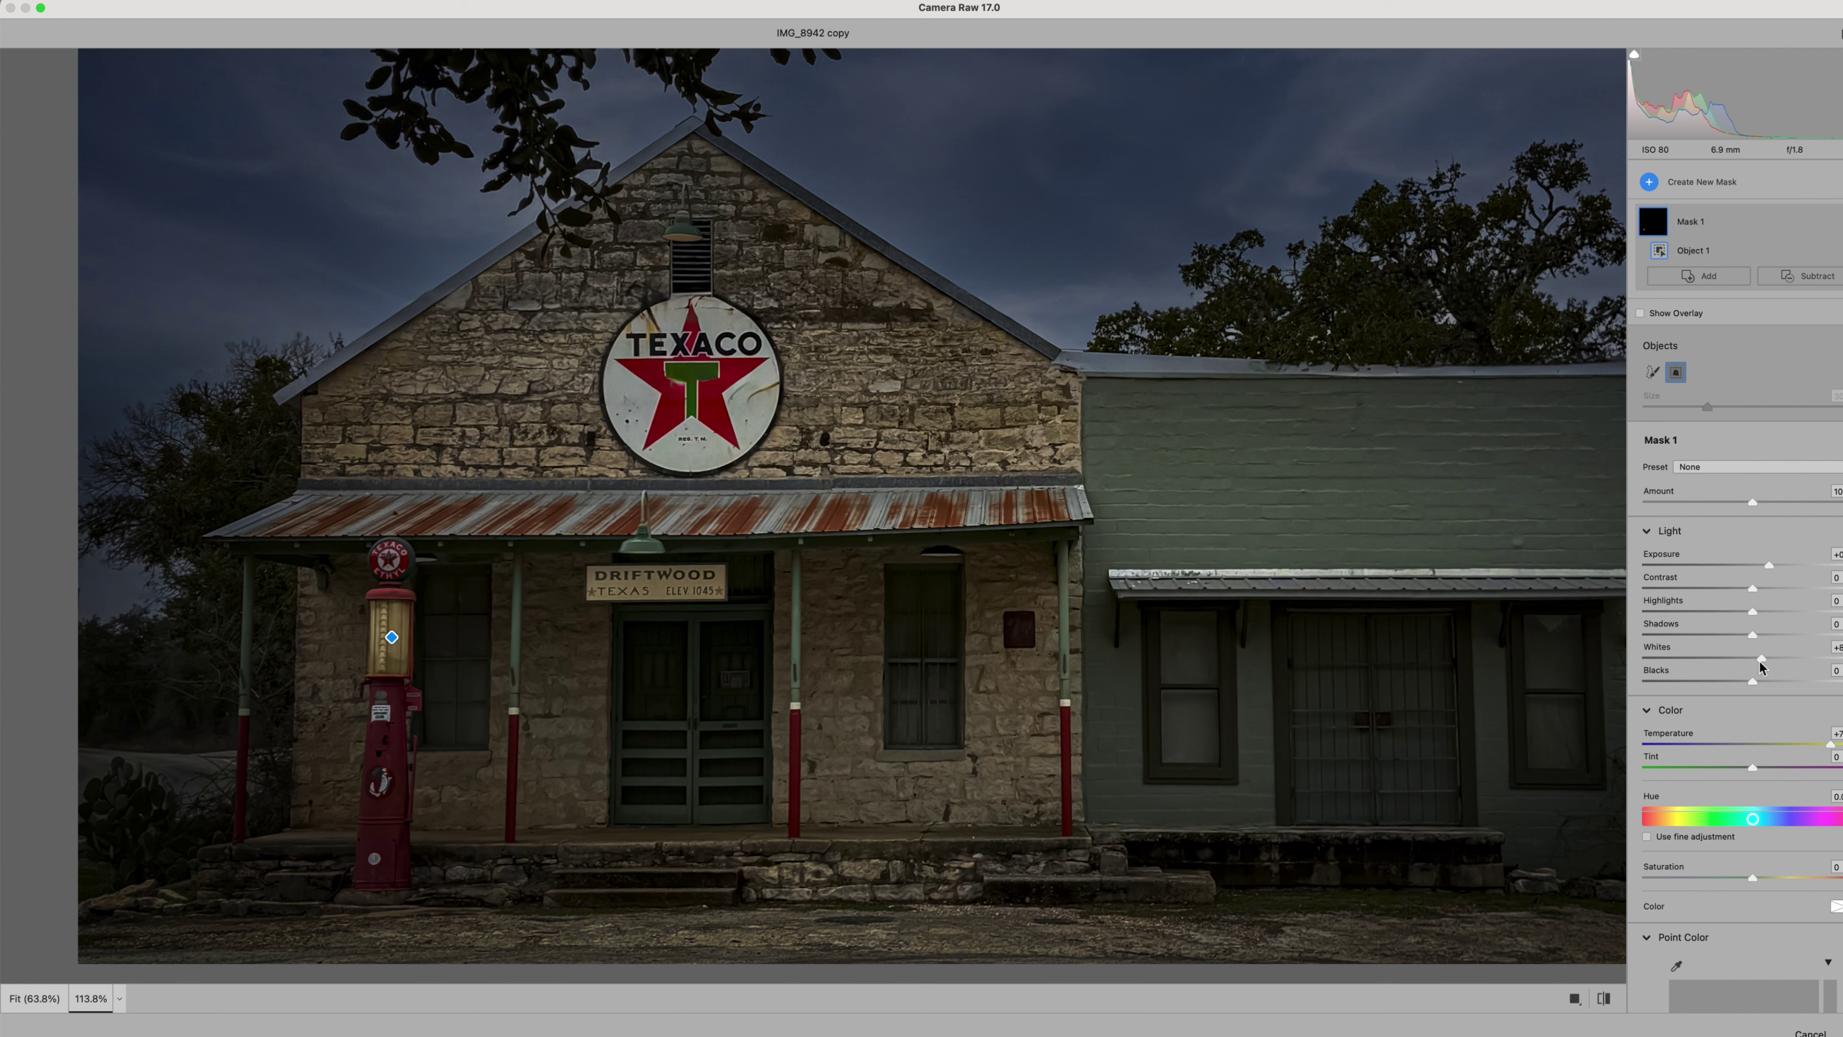
{"action": "left_click_drag", "start_coordinate": [1833, 754], "coordinate": [1833, 755]}
Paint a new size 3 brush mask over the lamp above the DRIFTWOOD sign and raise its temperature and exposure.
{"action": "left_click", "coordinate": [1649, 184]}
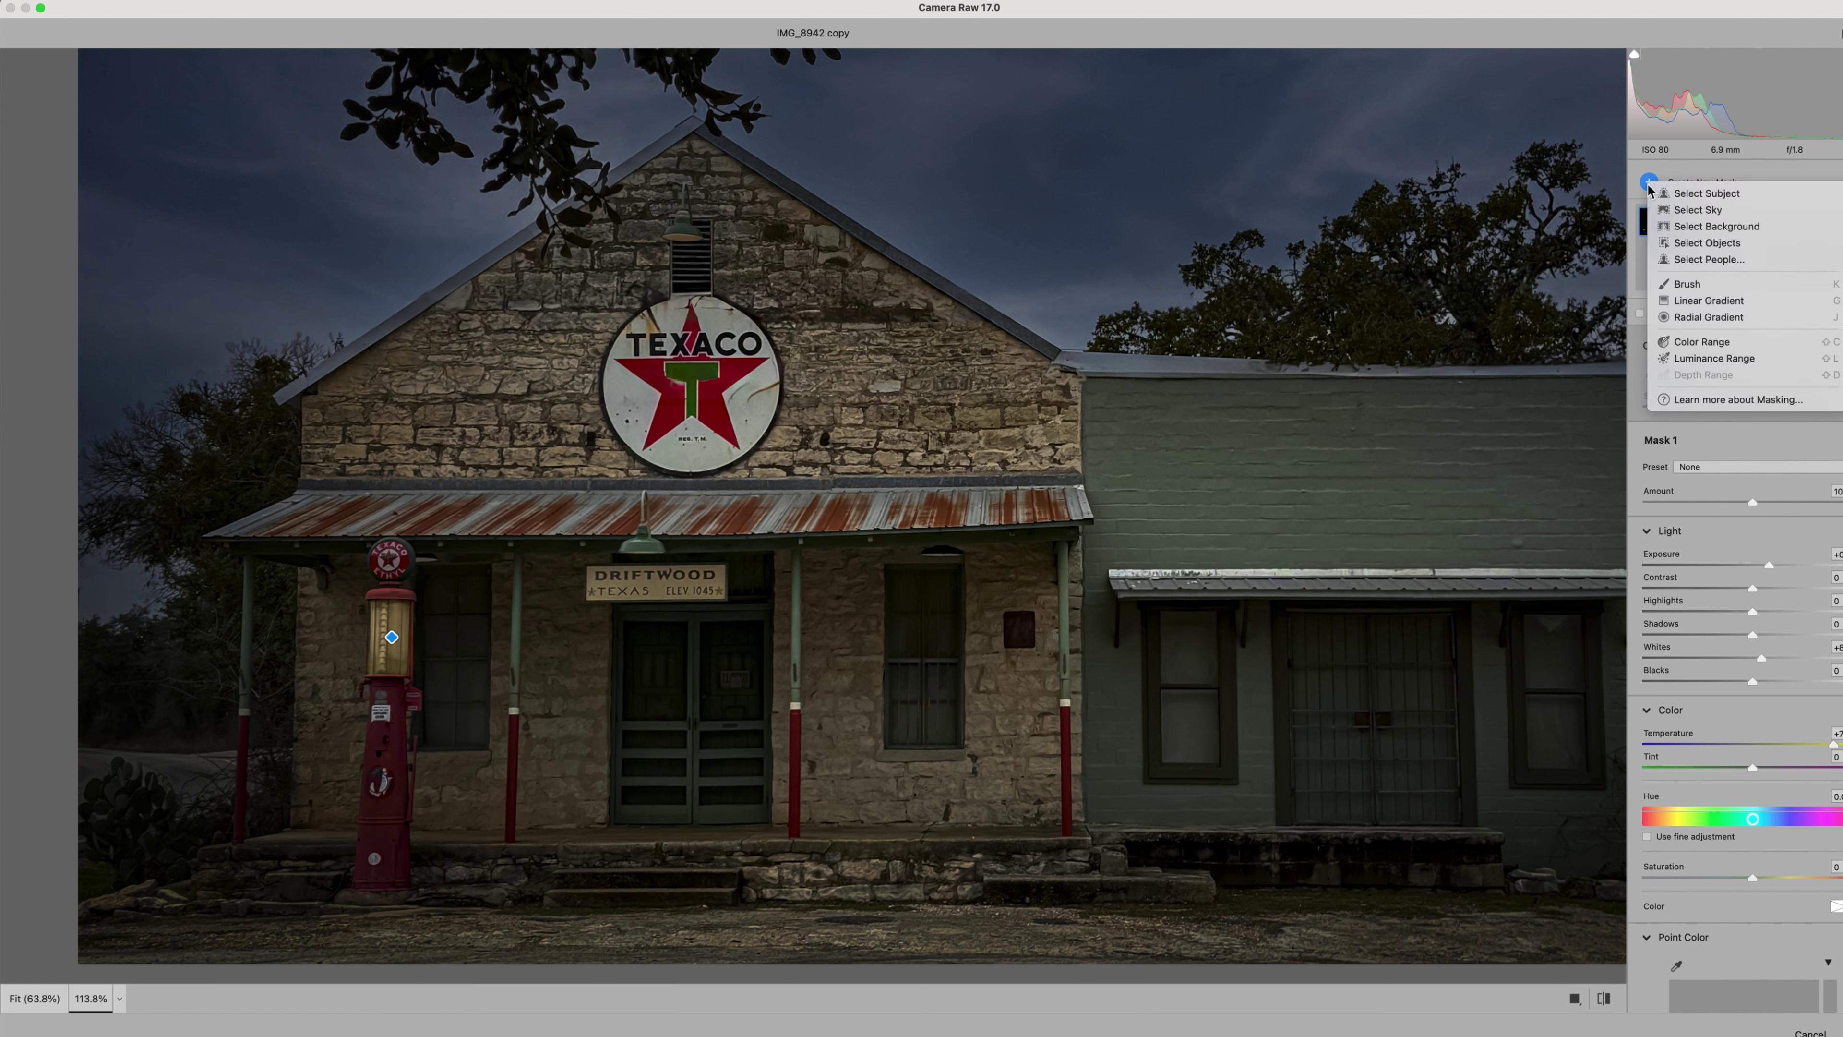
{"action": "left_click", "coordinate": [1690, 291]}
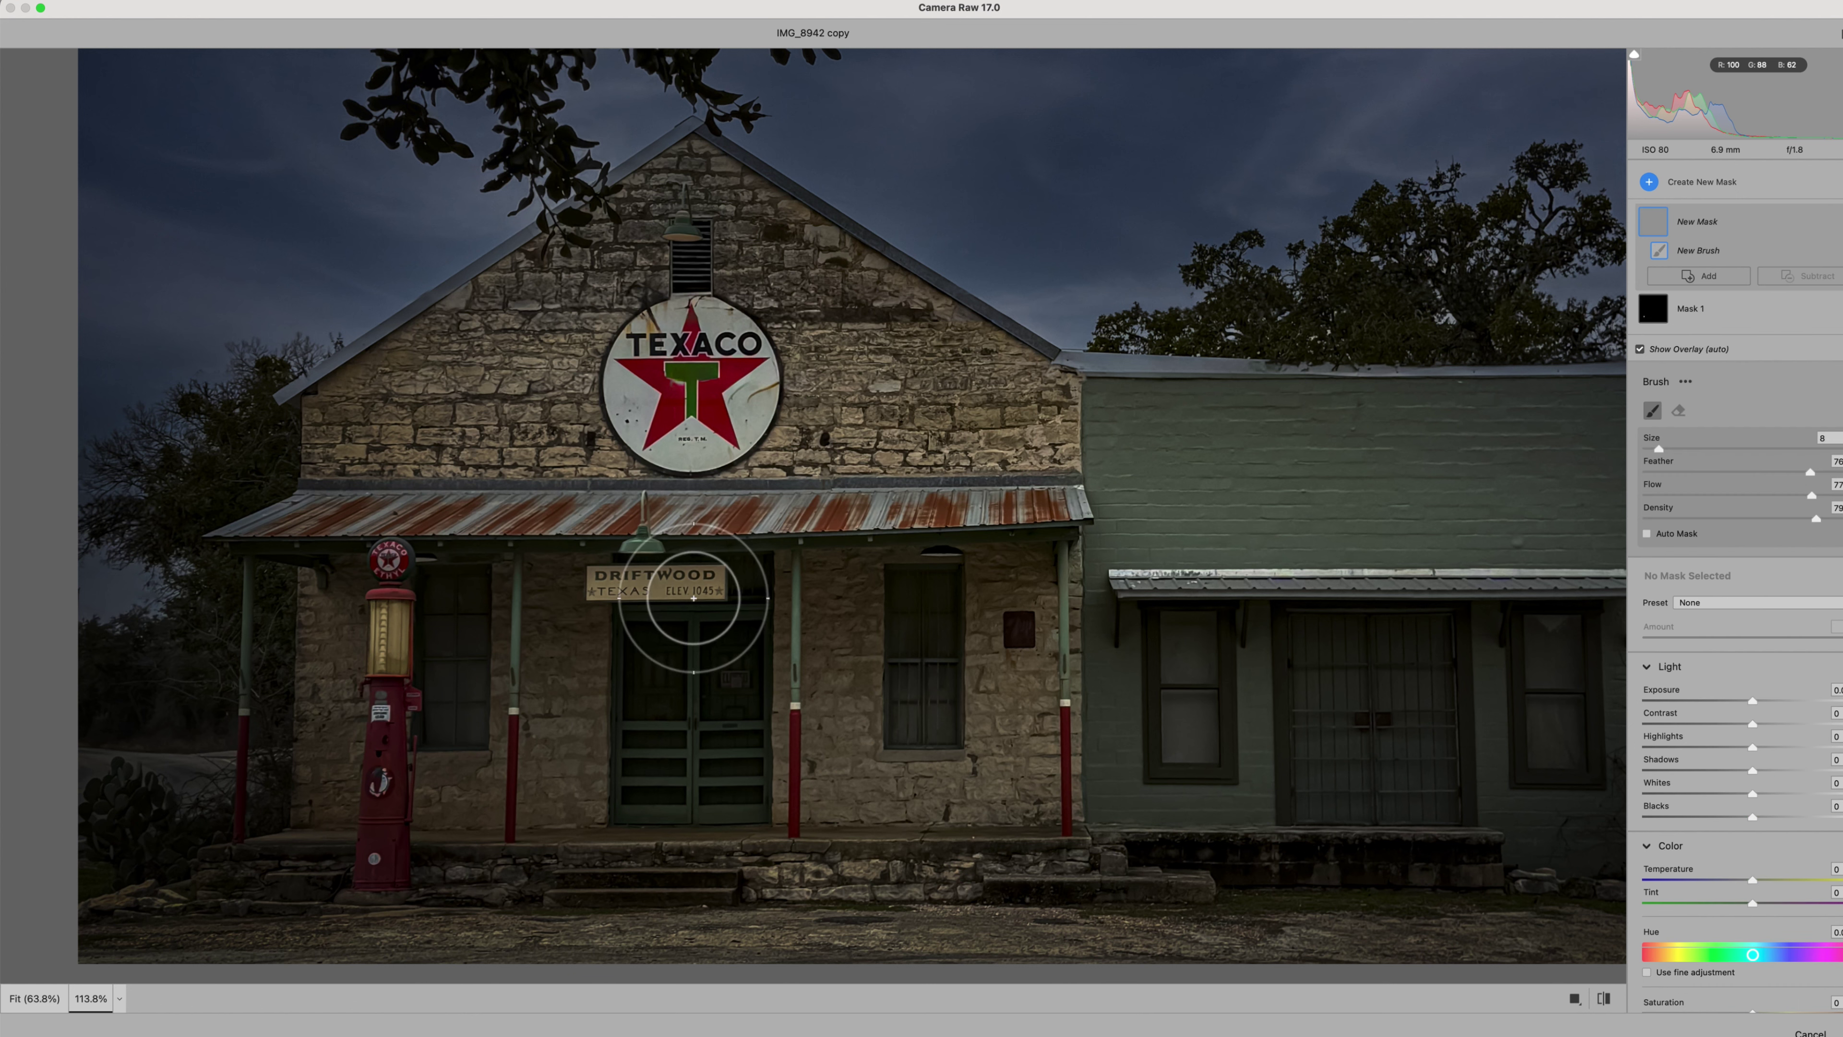
{"action": "key", "text": "bracketleft"}
{"action": "key", "text": "bracketleft"}
{"action": "key", "text": "bracketleft"}
{"action": "key", "text": "bracketleft"}
{"action": "key", "text": "bracketleft"}
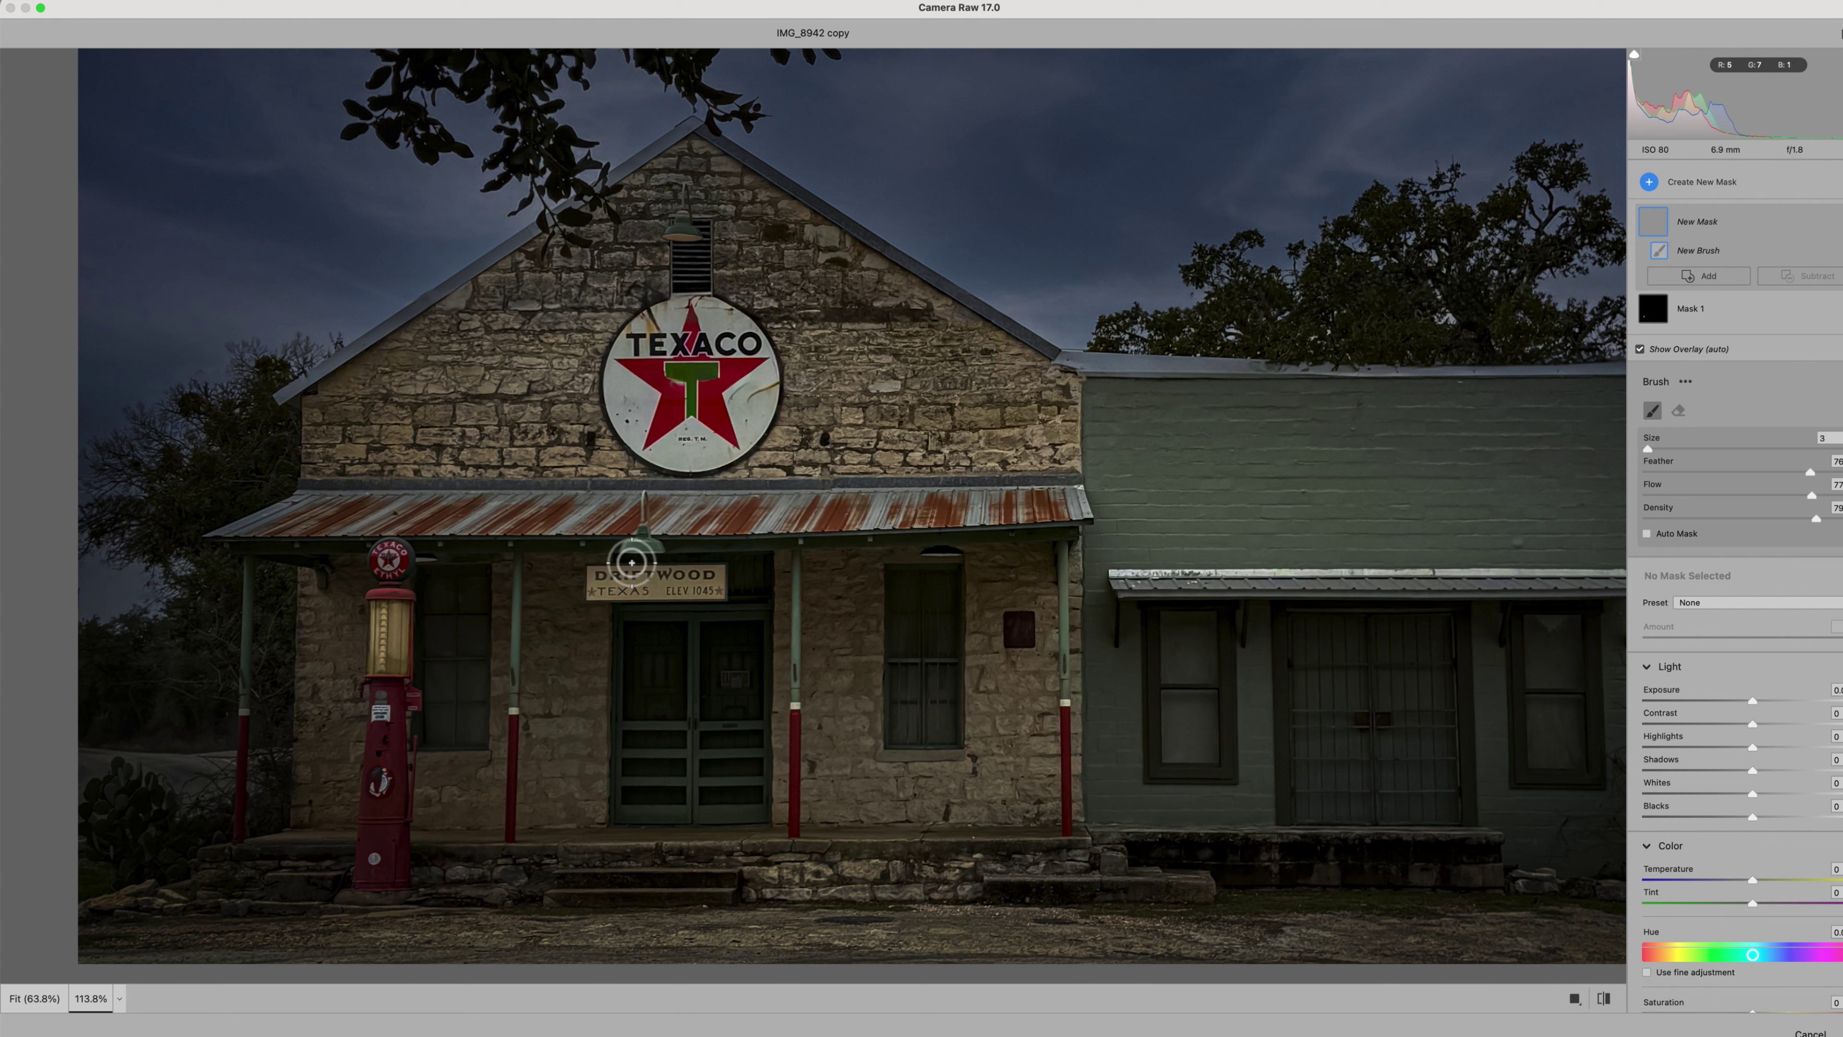
{"action": "mouse_move", "coordinate": [625, 556]}
{"action": "left_mouse_down"}
{"action": "mouse_move", "coordinate": [660, 559]}
{"action": "mouse_move", "coordinate": [643, 555]}
{"action": "left_mouse_up"}
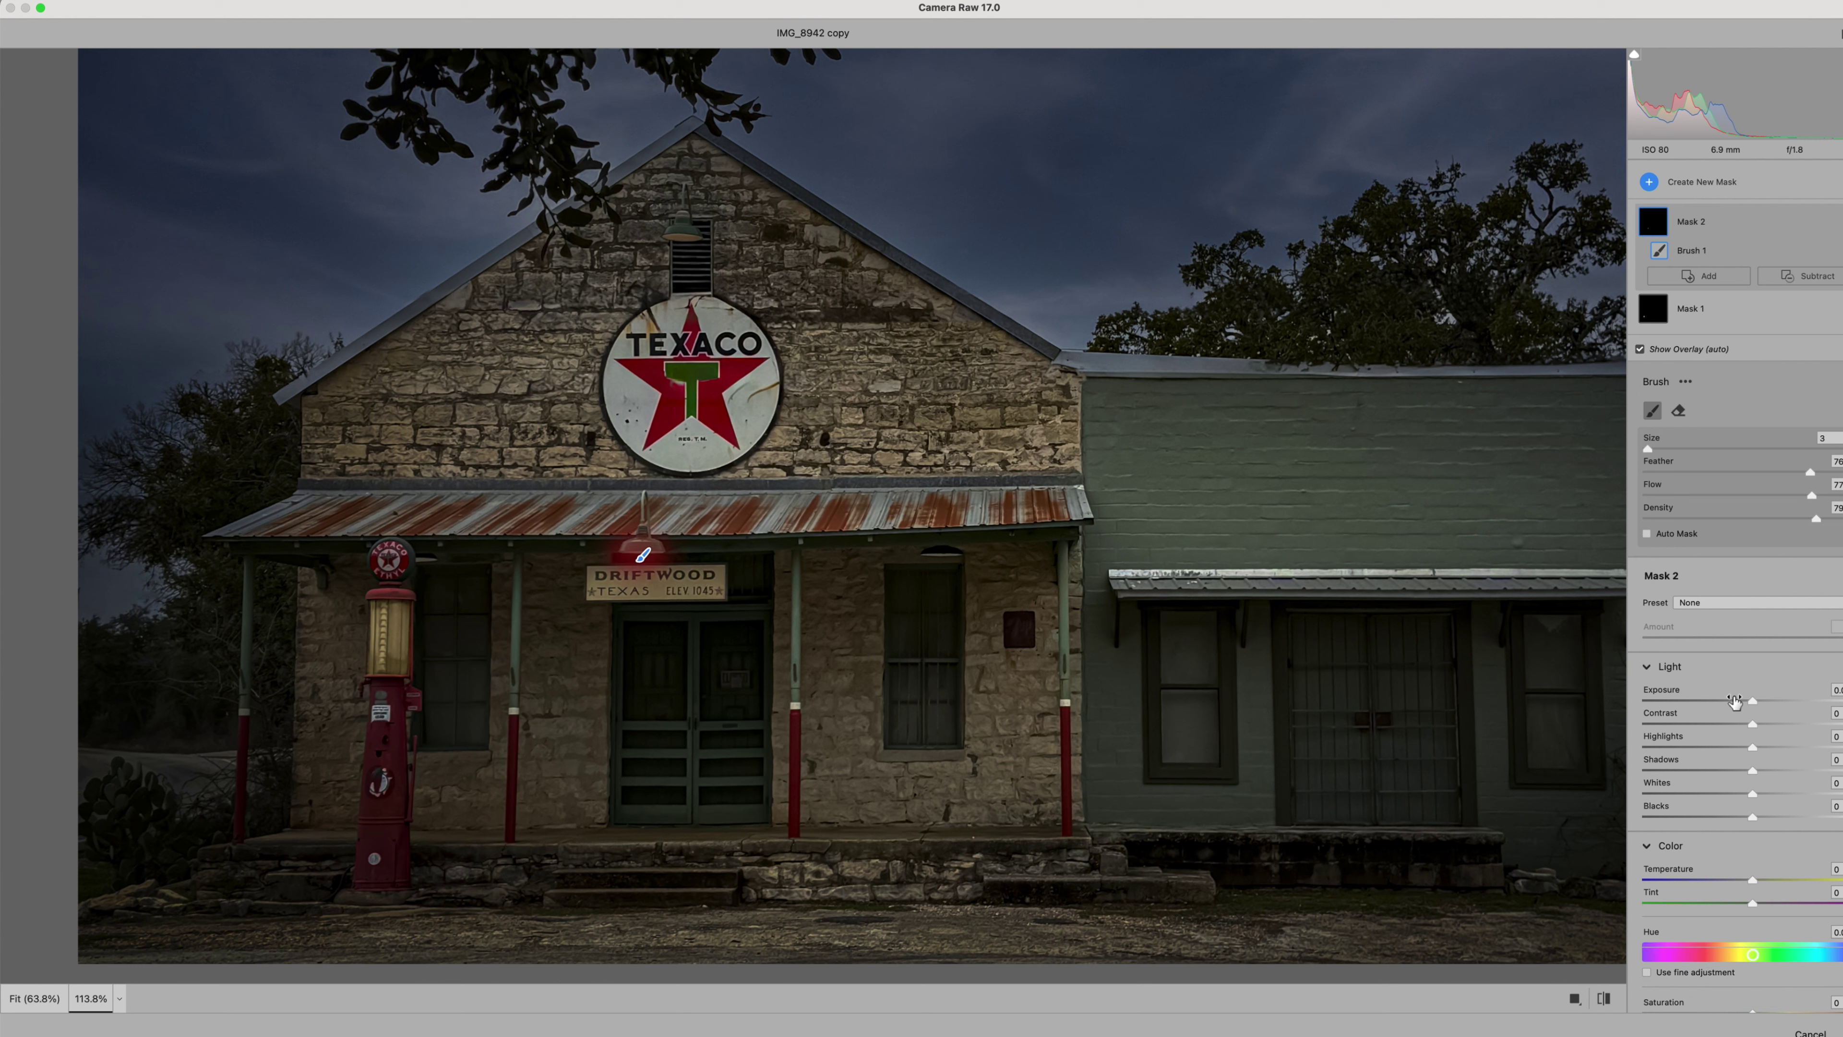
{"action": "left_click_drag", "start_coordinate": [1750, 882], "coordinate": [1819, 885]}
{"action": "left_click_drag", "start_coordinate": [1755, 709], "coordinate": [1781, 711]}
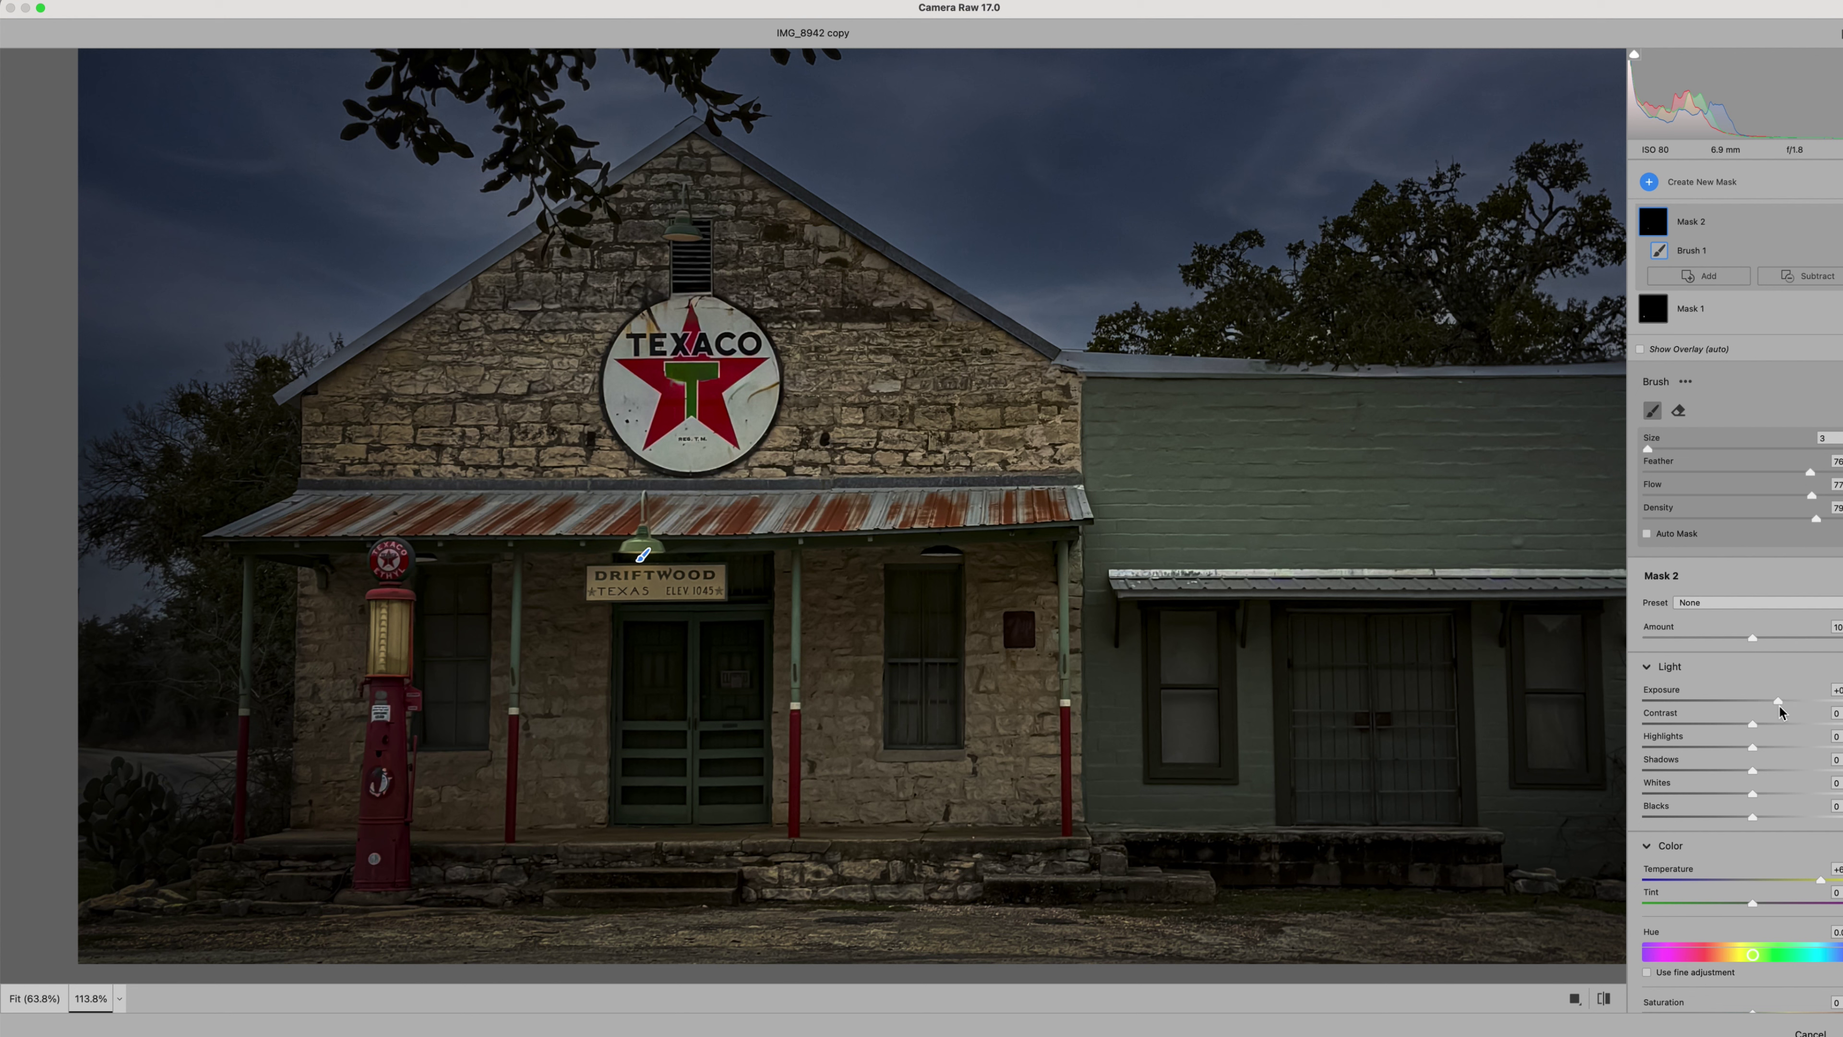
Enlarge the mask brush to size 9 and paint the warm light over the DRIFTWOOD sign and the door below the lamp.
{"action": "key", "text": "bracketright"}
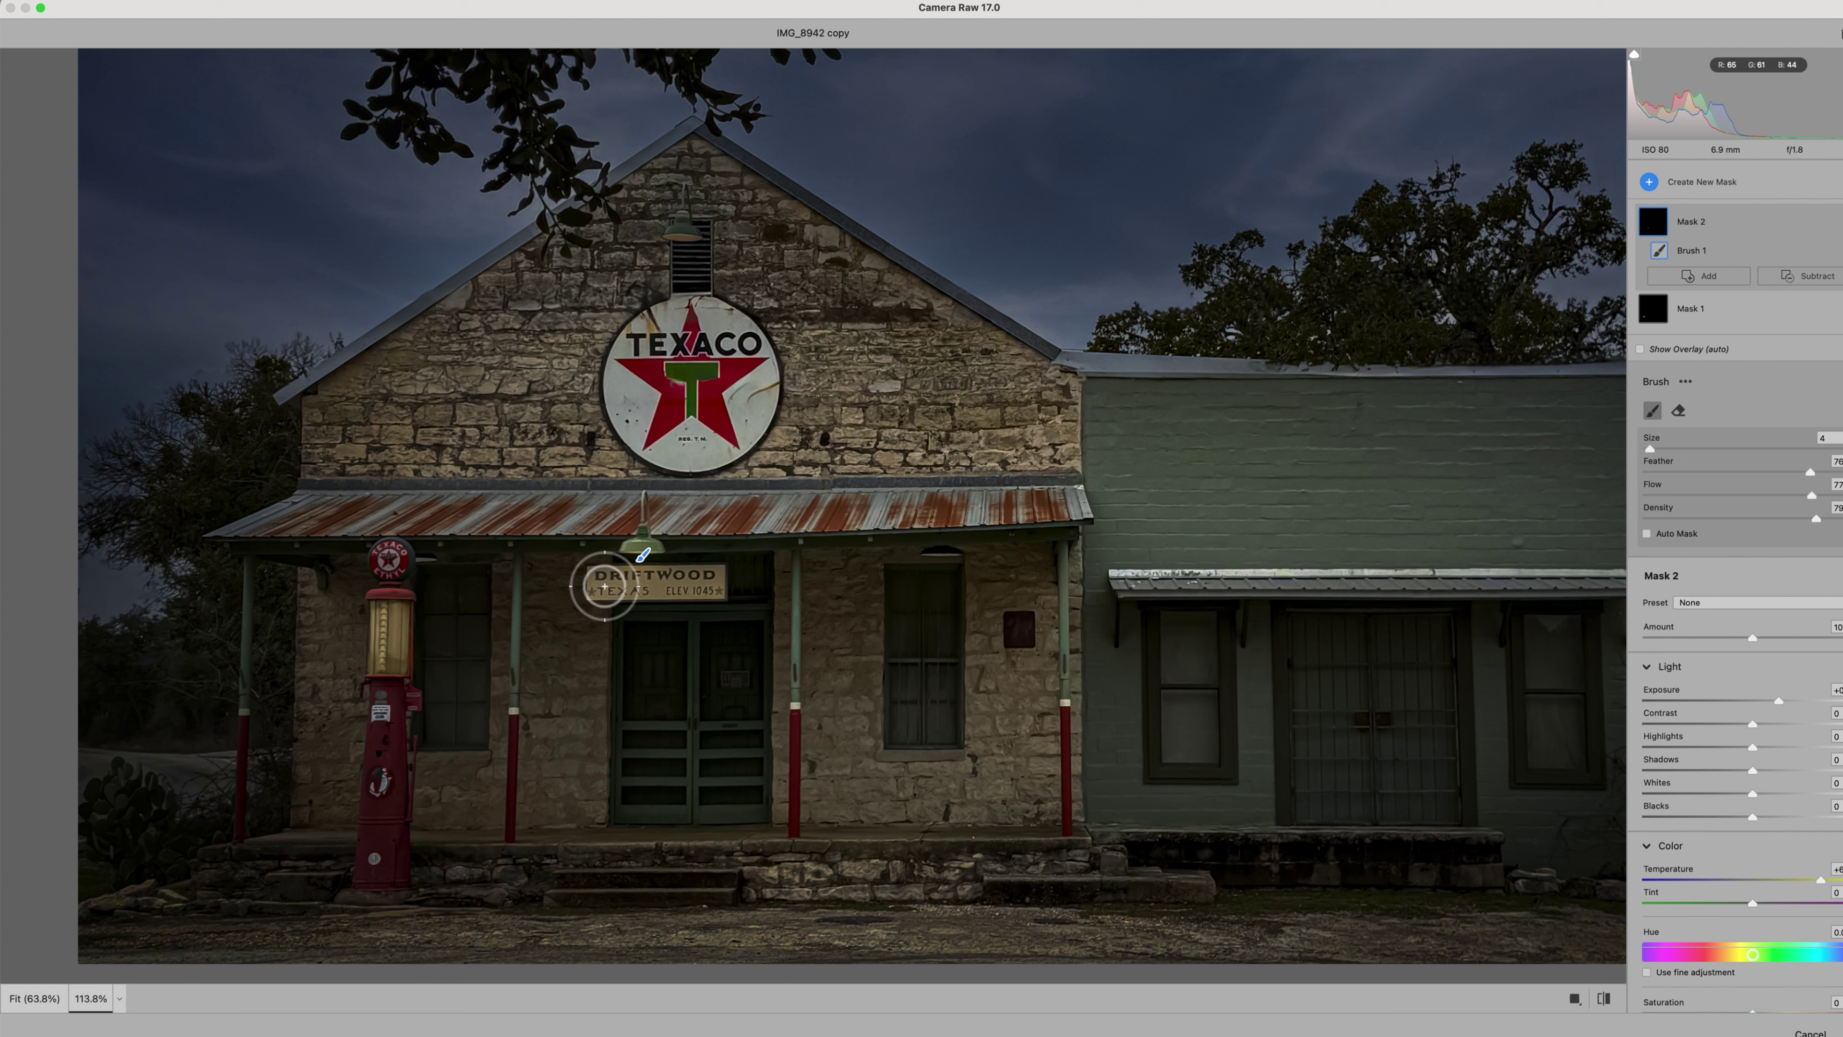
{"action": "key", "text": "bracketright"}
{"action": "key", "text": "bracketright"}
{"action": "key", "text": "bracketright"}
{"action": "key", "text": "bracketright"}
{"action": "key", "text": "bracketright"}
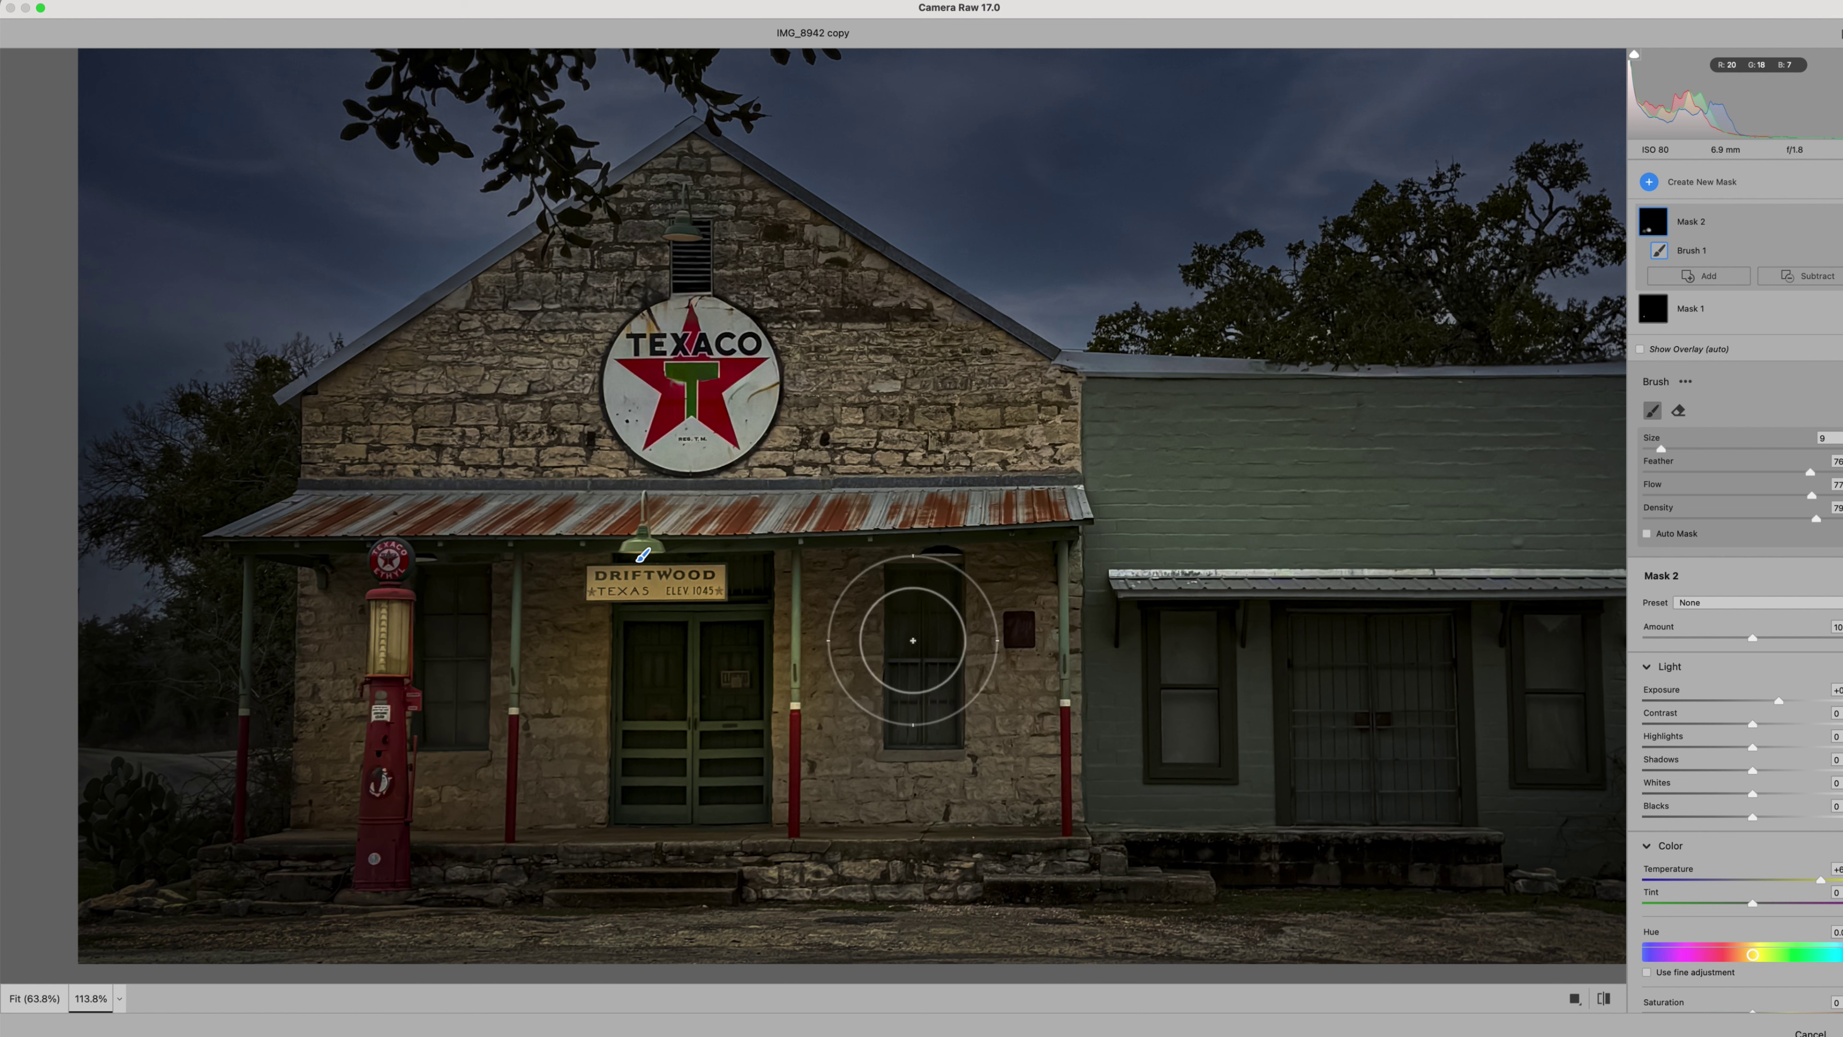
Paint the warm light with a size 4 brush on the lamp above the window beside the door and on the gable lamp.
{"action": "key", "text": "bracketleft"}
{"action": "key", "text": "bracketleft"}
{"action": "key", "text": "bracketleft"}
{"action": "key", "text": "bracketleft"}
{"action": "key", "text": "bracketleft"}
{"action": "key", "text": "bracketleft"}
{"action": "key", "text": "bracketleft"}
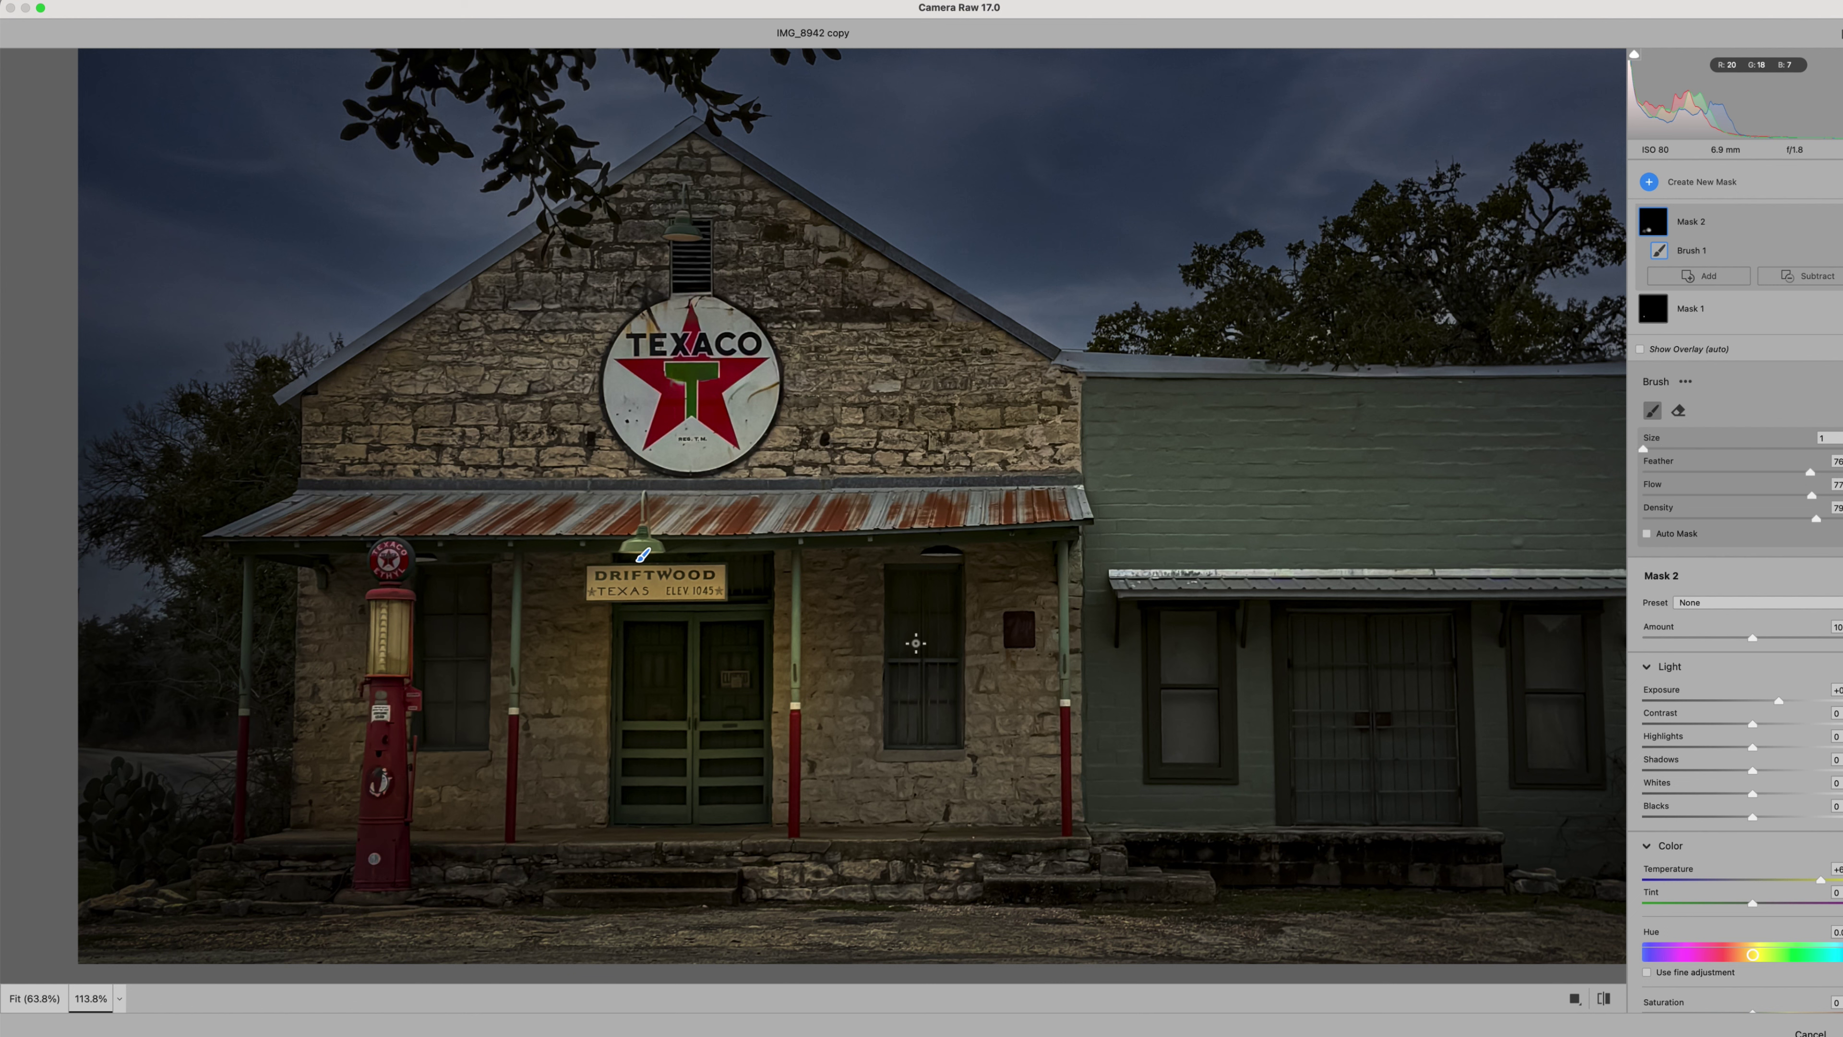
{"action": "key", "text": "bracketright"}
{"action": "key", "text": "bracketright"}
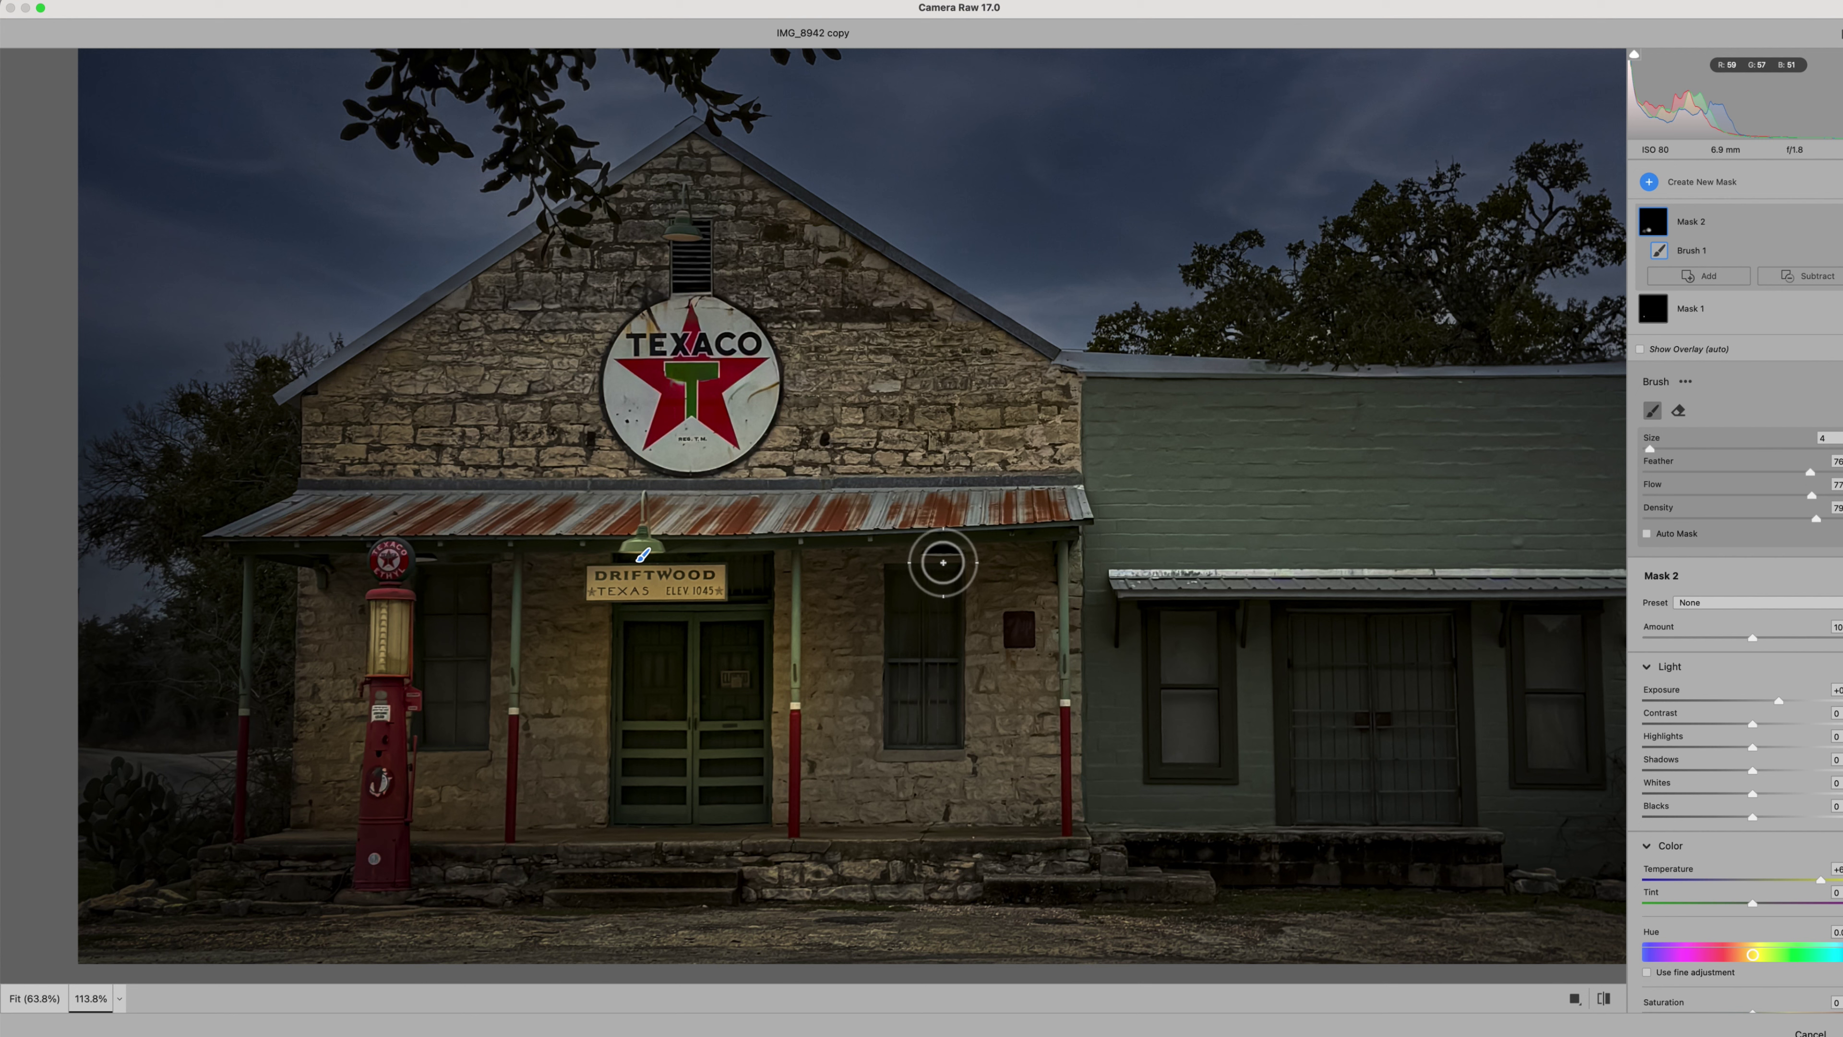
{"action": "left_click_drag", "start_coordinate": [941, 559], "coordinate": [960, 565]}
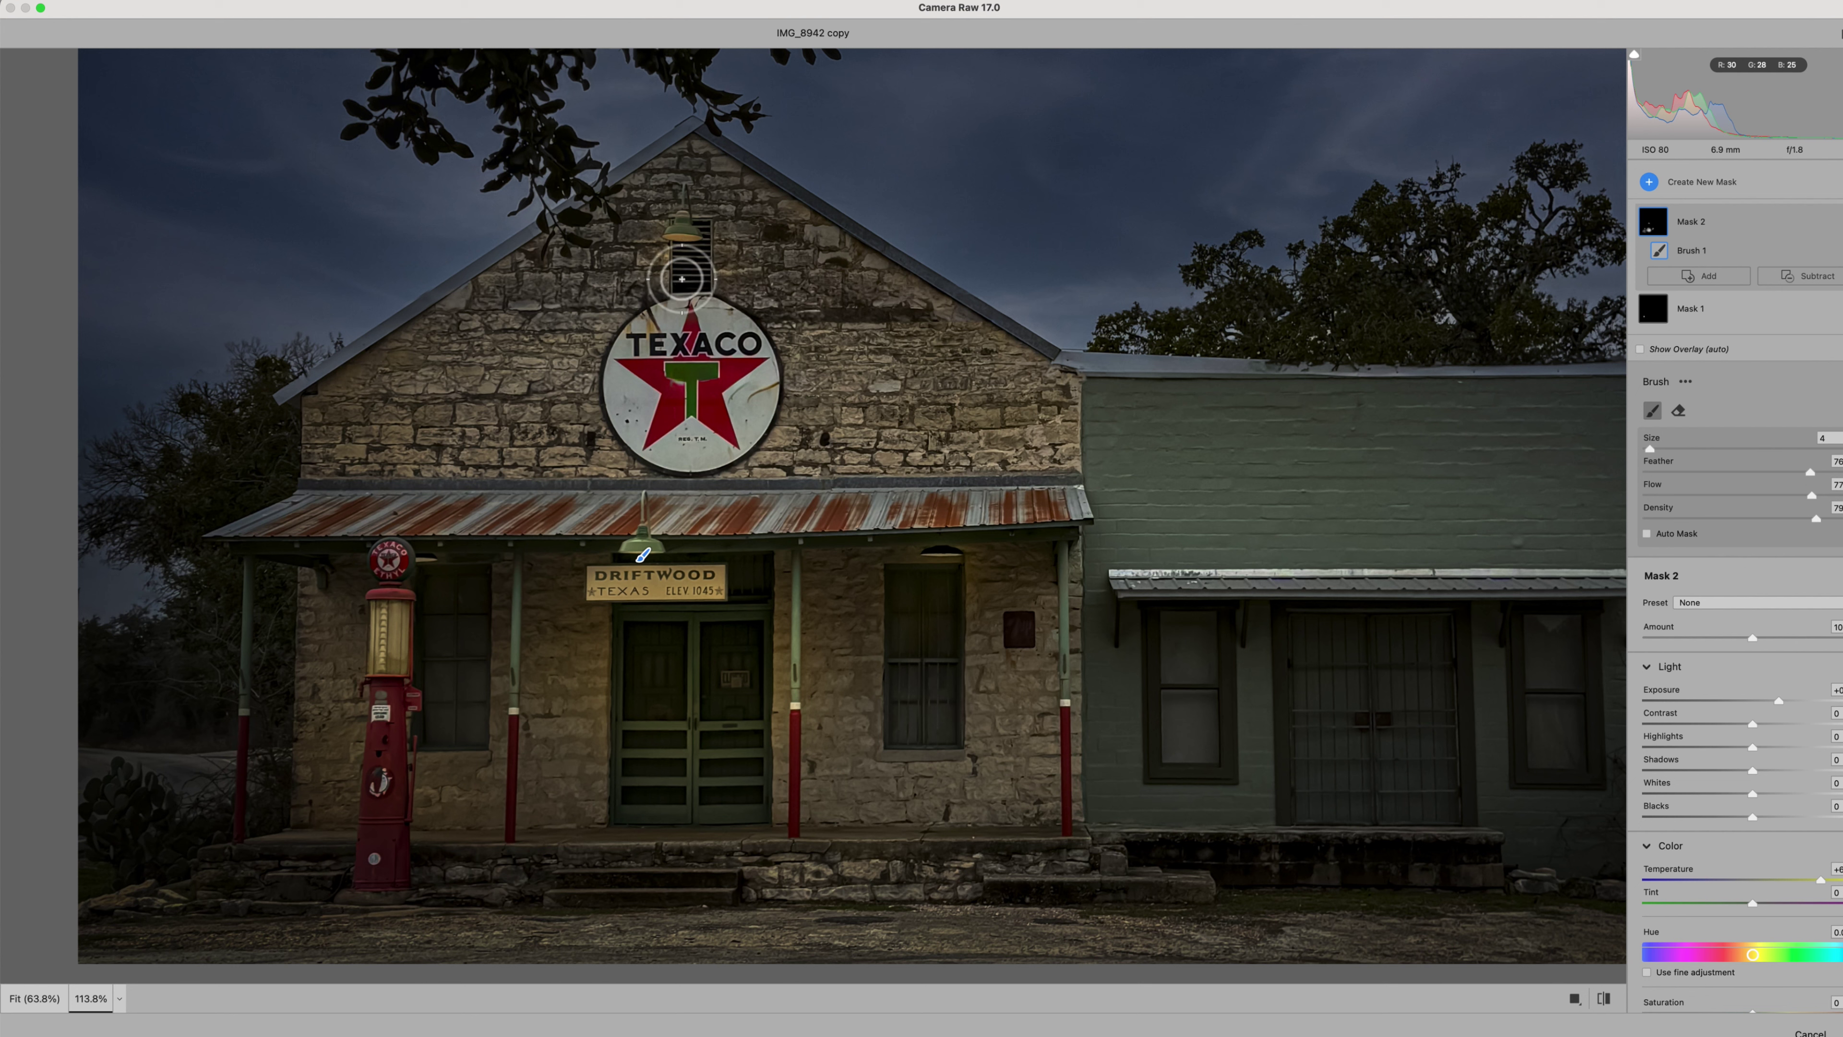
Enlarge the mask brush to size 10 and spread the warm light across the store's front and the steps by the door.
{"action": "key", "text": "bracketright"}
{"action": "key", "text": "bracketright"}
{"action": "key", "text": "bracketright"}
{"action": "key", "text": "bracketright"}
{"action": "key", "text": "bracketright"}
{"action": "key", "text": "bracketright"}
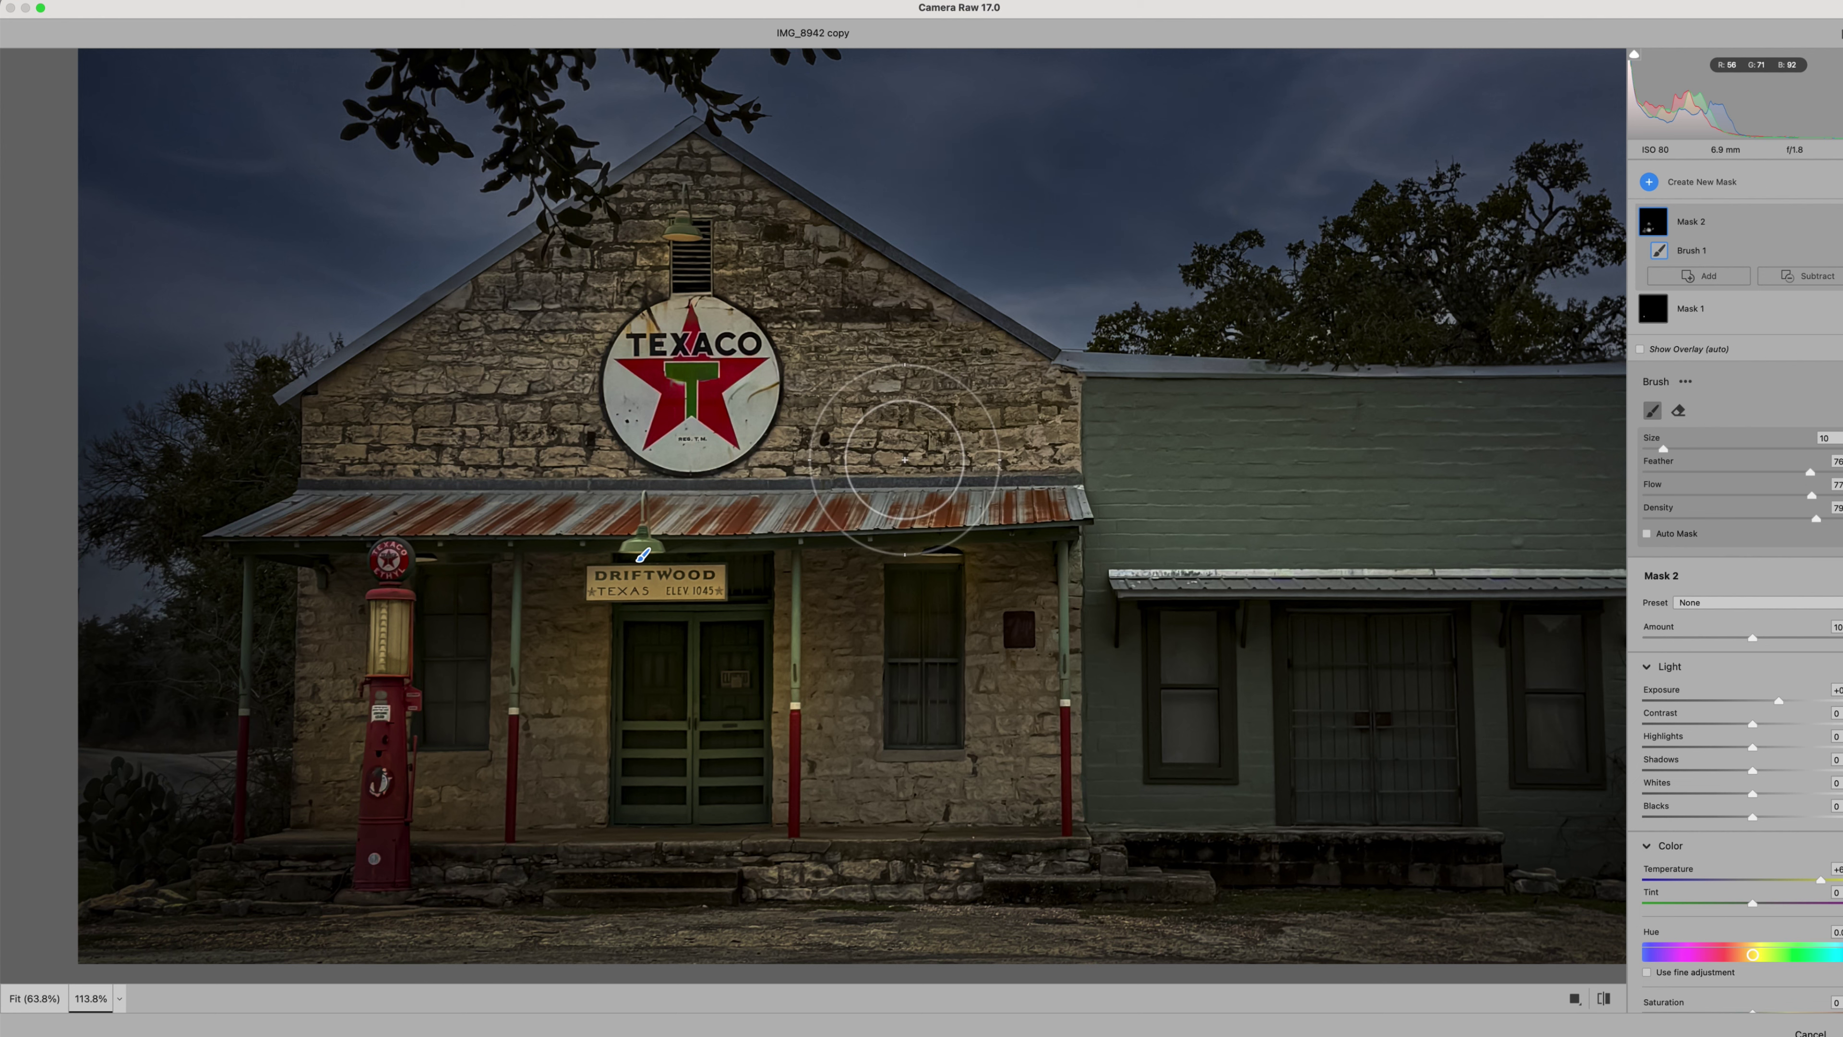
{"action": "scroll", "coordinate": [904, 459], "scroll_direction": "down", "scroll_amount": 5}
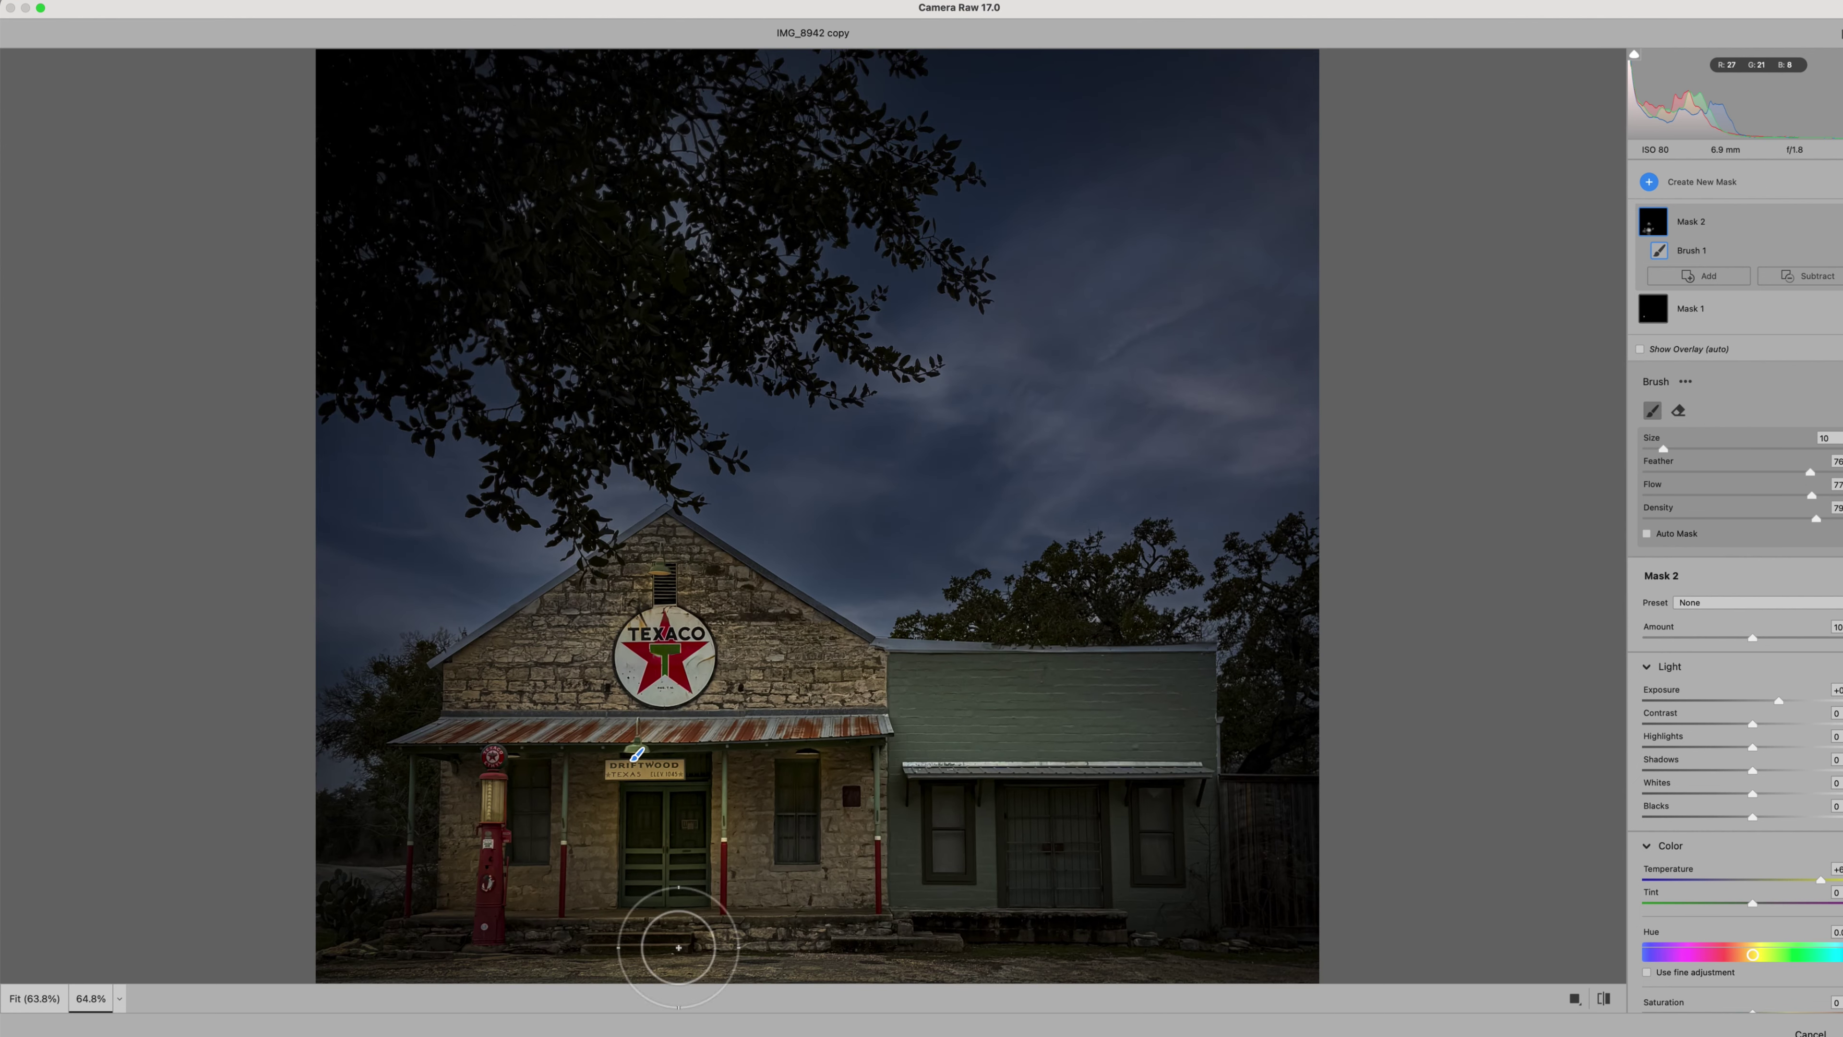
{"action": "mouse_move", "coordinate": [778, 1034]}
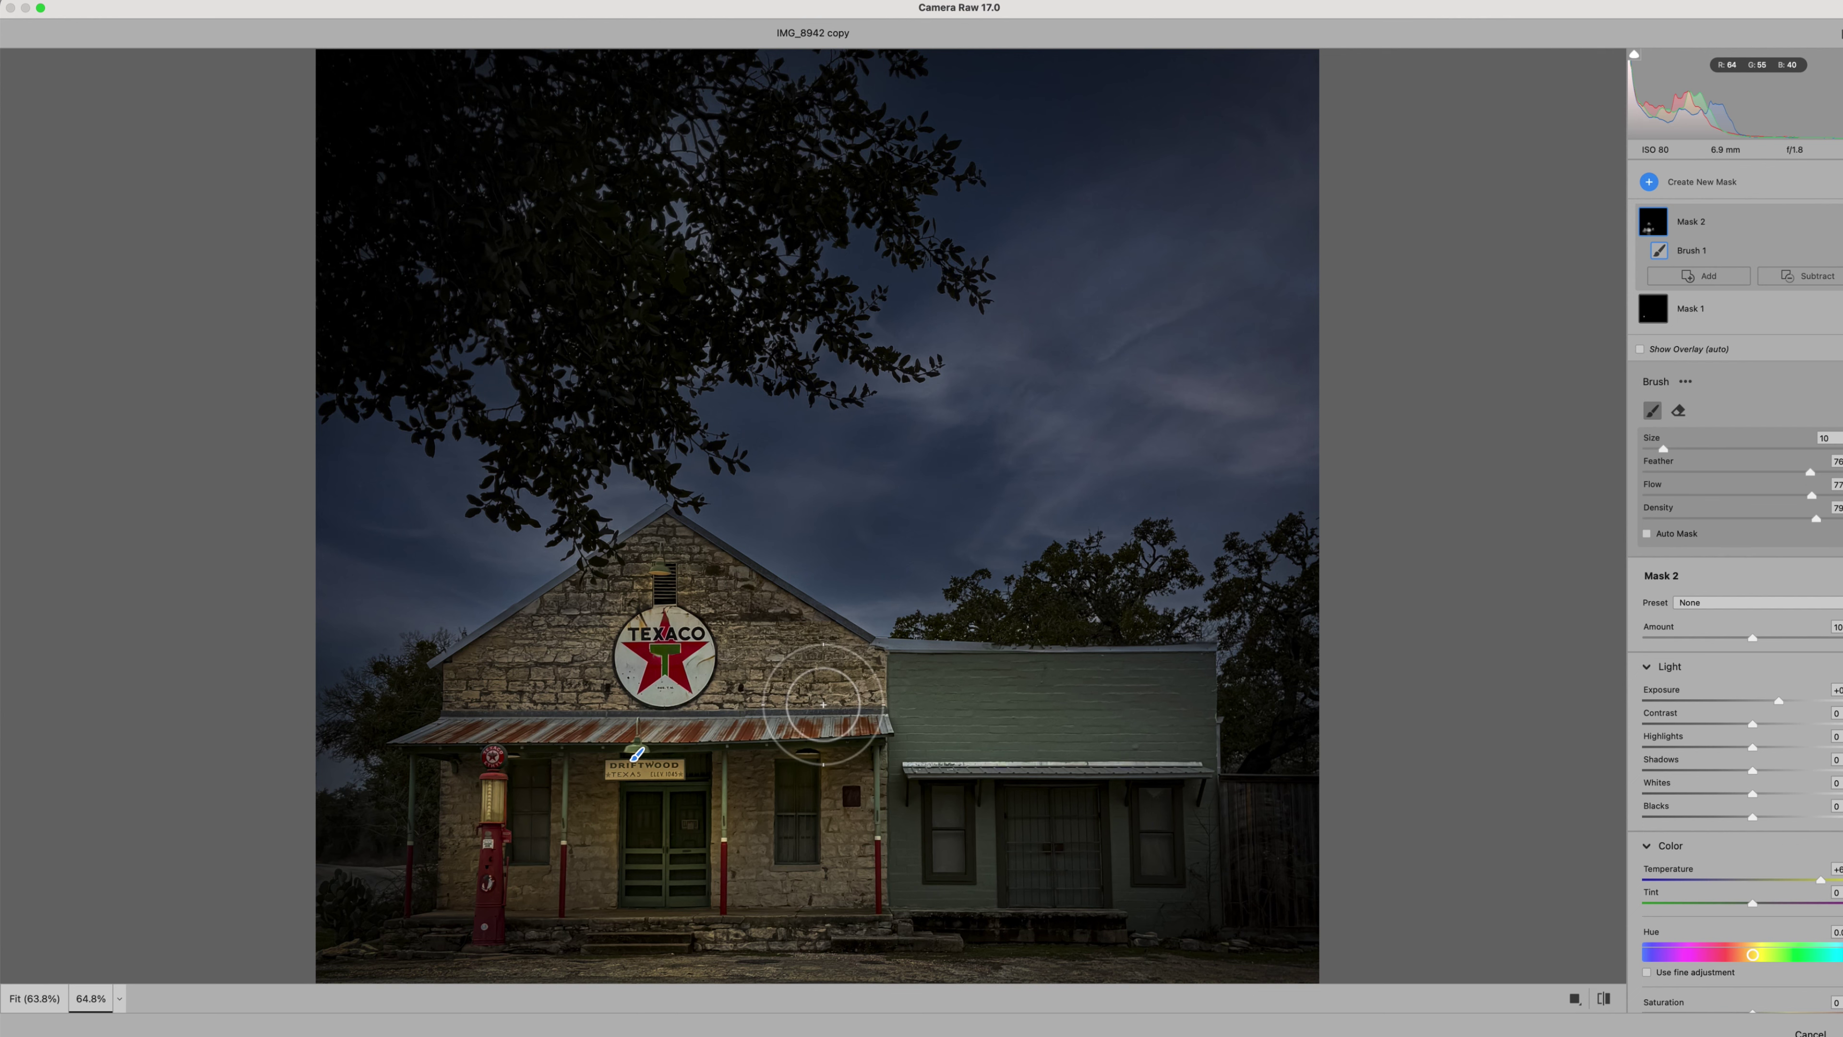
Enlarge the mask brush to size 14.
{"action": "scroll", "coordinate": [816, 708], "scroll_direction": "down", "scroll_amount": 3}
{"action": "scroll", "coordinate": [823, 704], "scroll_direction": "up", "scroll_amount": 3}
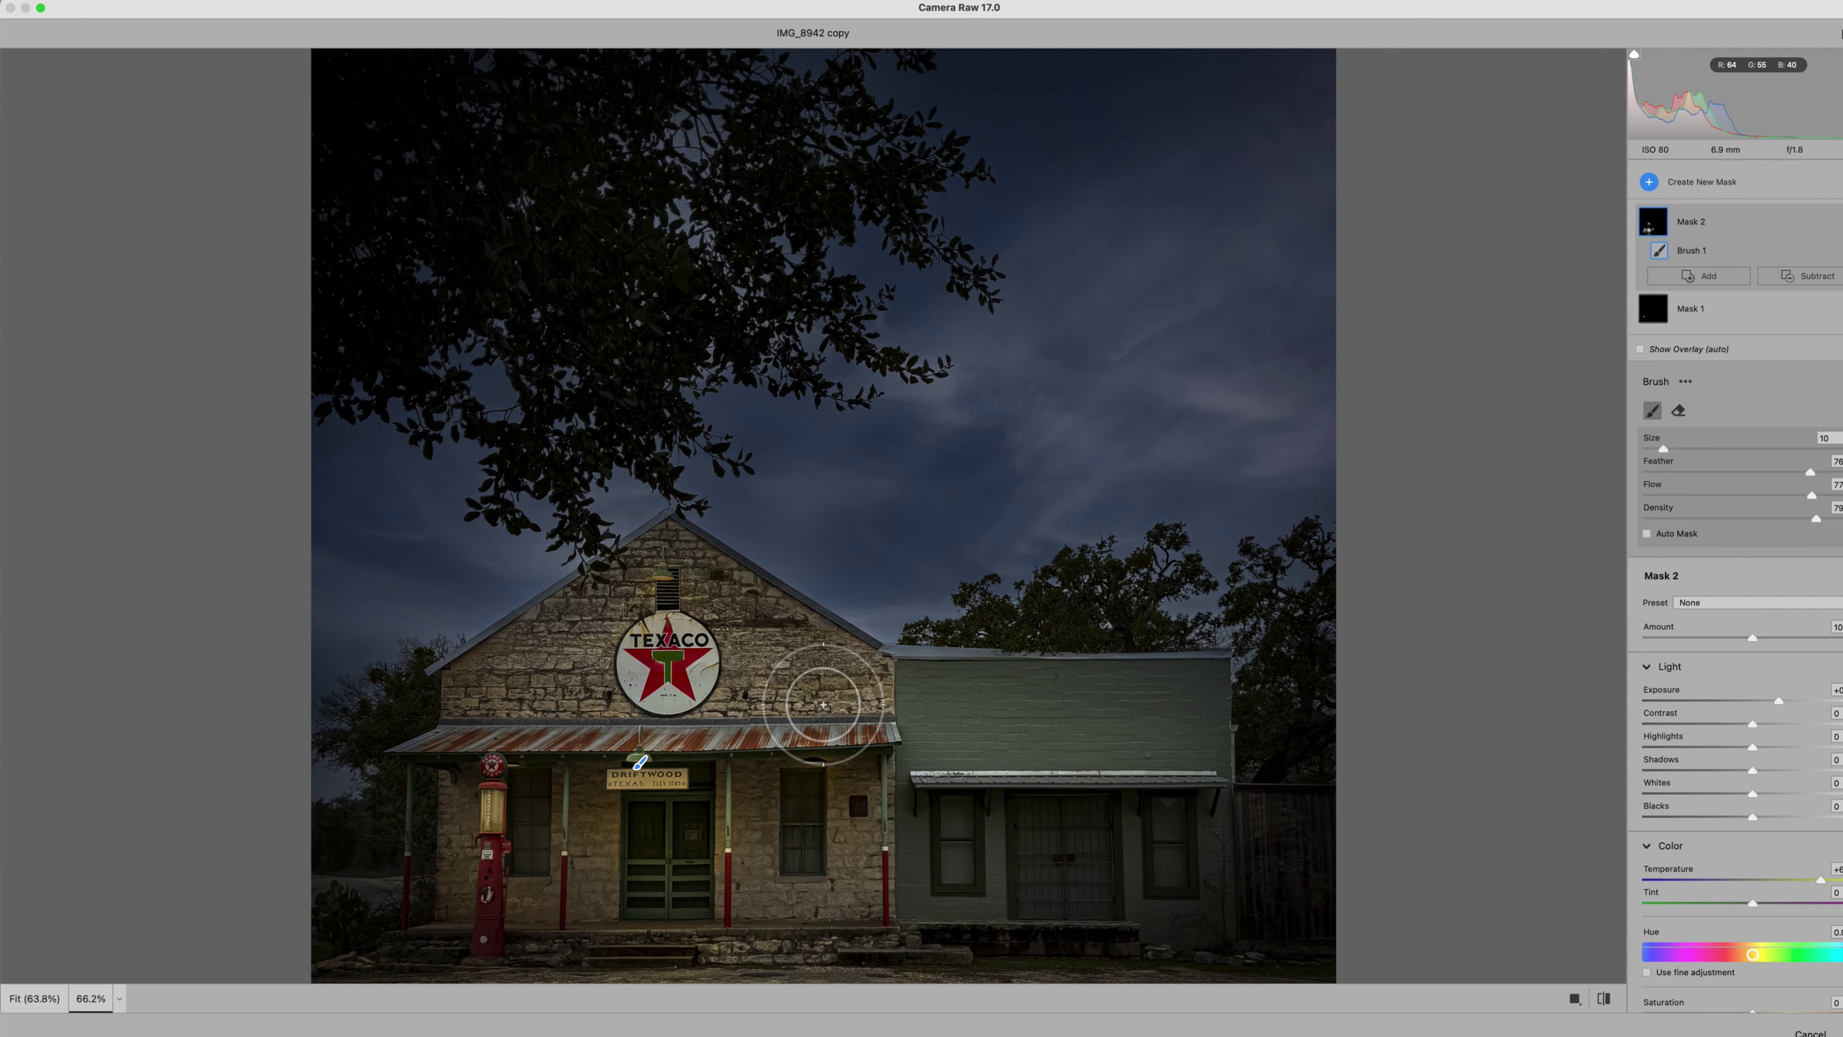
{"action": "scroll", "coordinate": [823, 704], "scroll_direction": "up", "scroll_amount": 3}
{"action": "key", "text": "bracketright"}
{"action": "key", "text": "bracketright"}
{"action": "scroll", "coordinate": [822, 704], "scroll_direction": "down", "scroll_amount": 3}
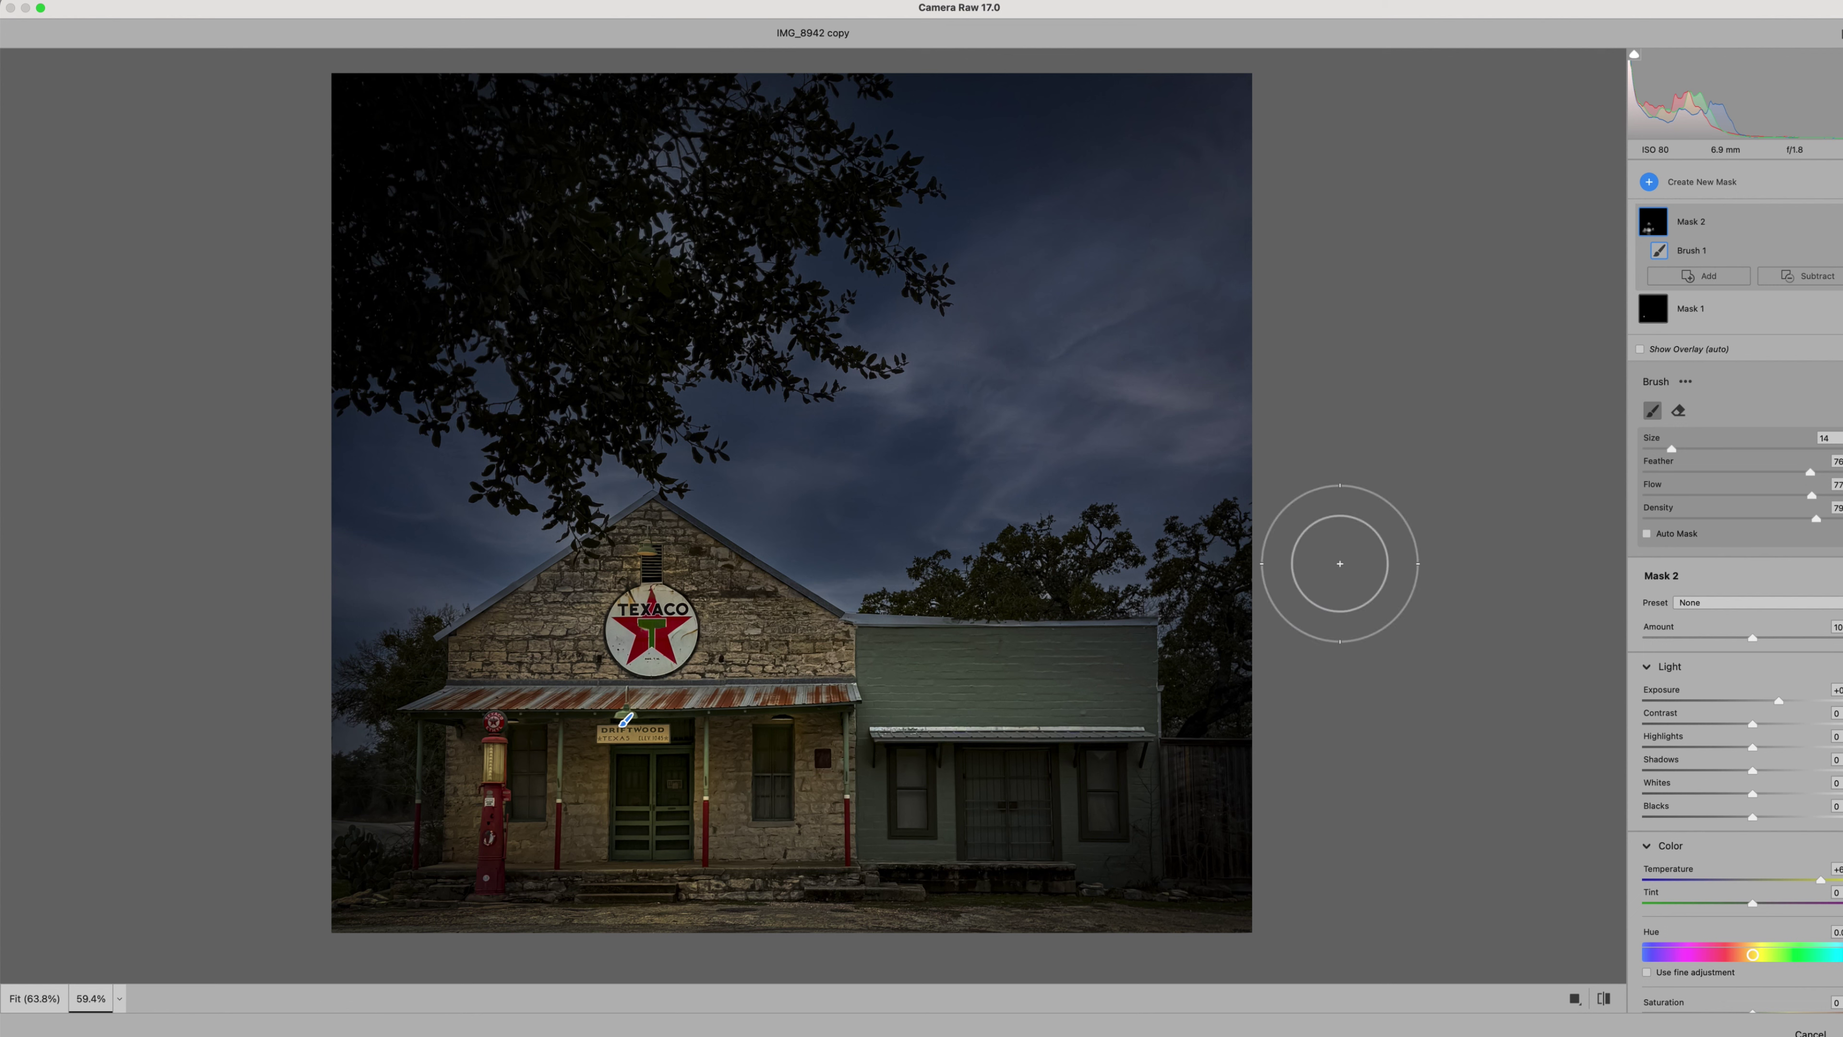
Add a radial gradient mask and fit it around the round TEXACO sign on the gable.
{"action": "left_click", "coordinate": [1649, 183]}
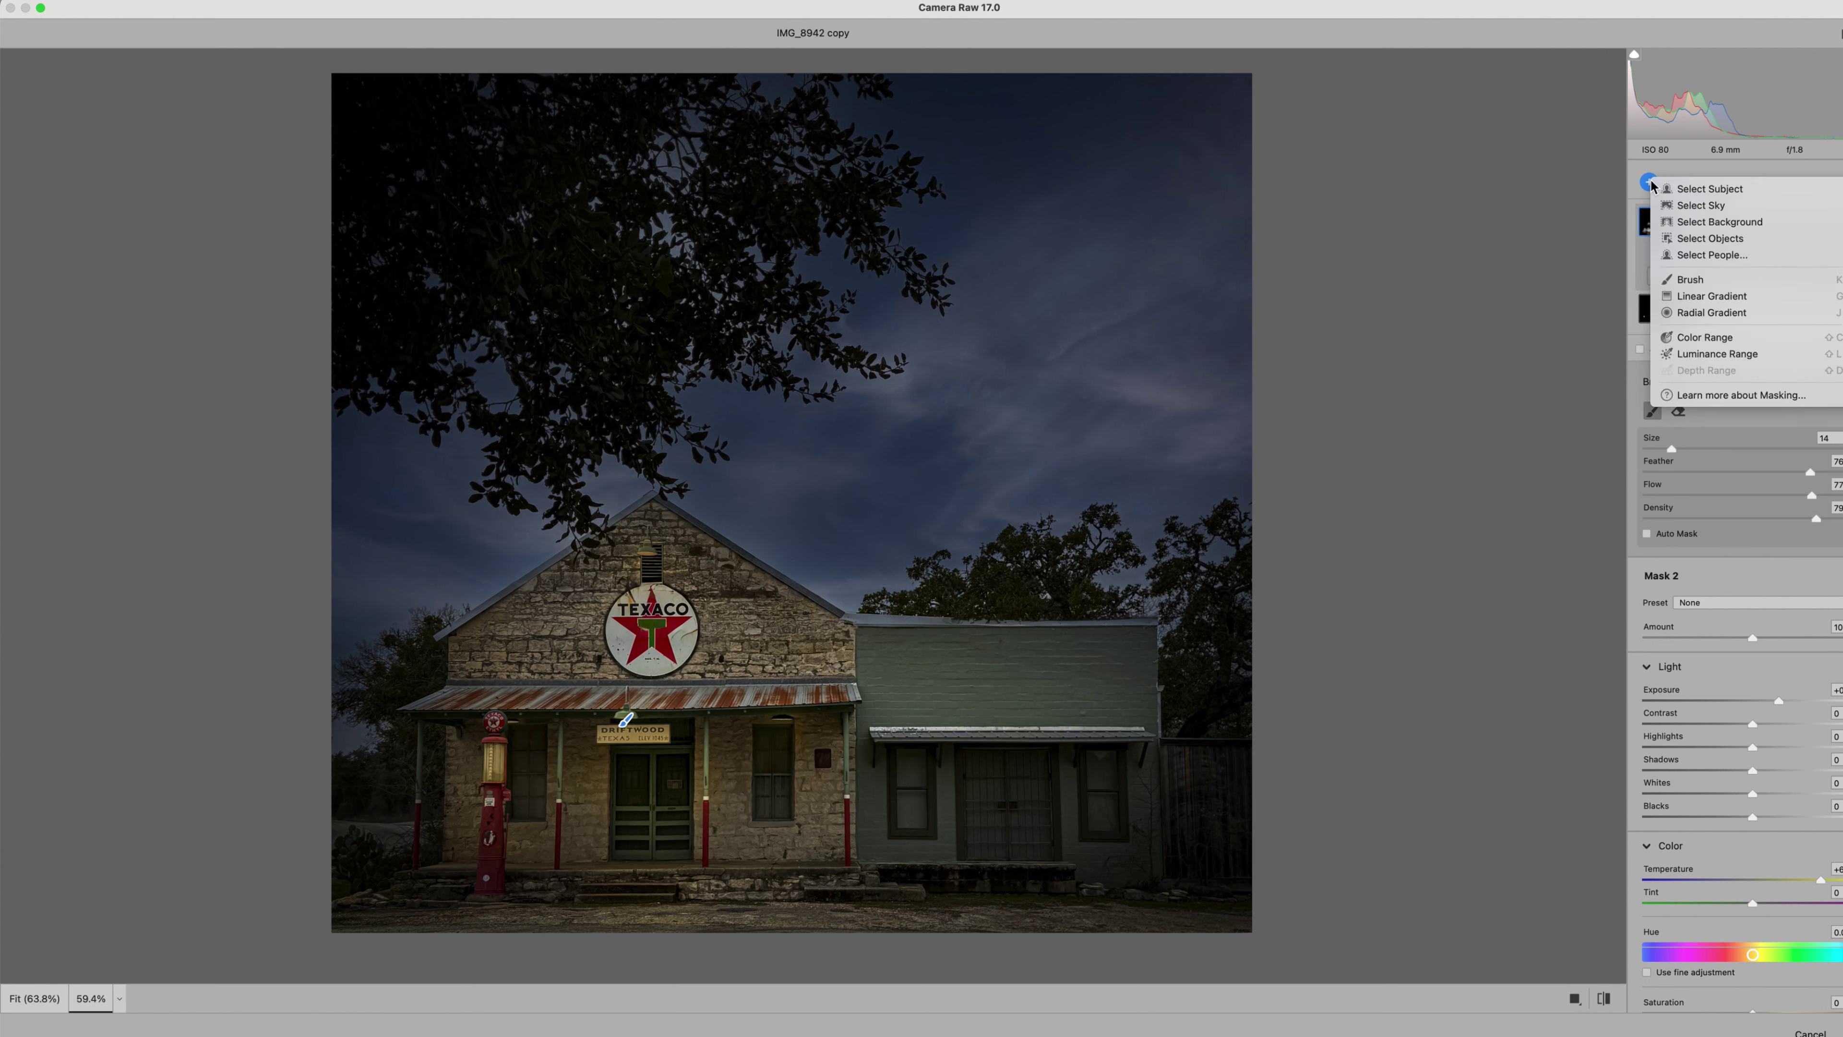
{"action": "left_click", "coordinate": [1688, 316]}
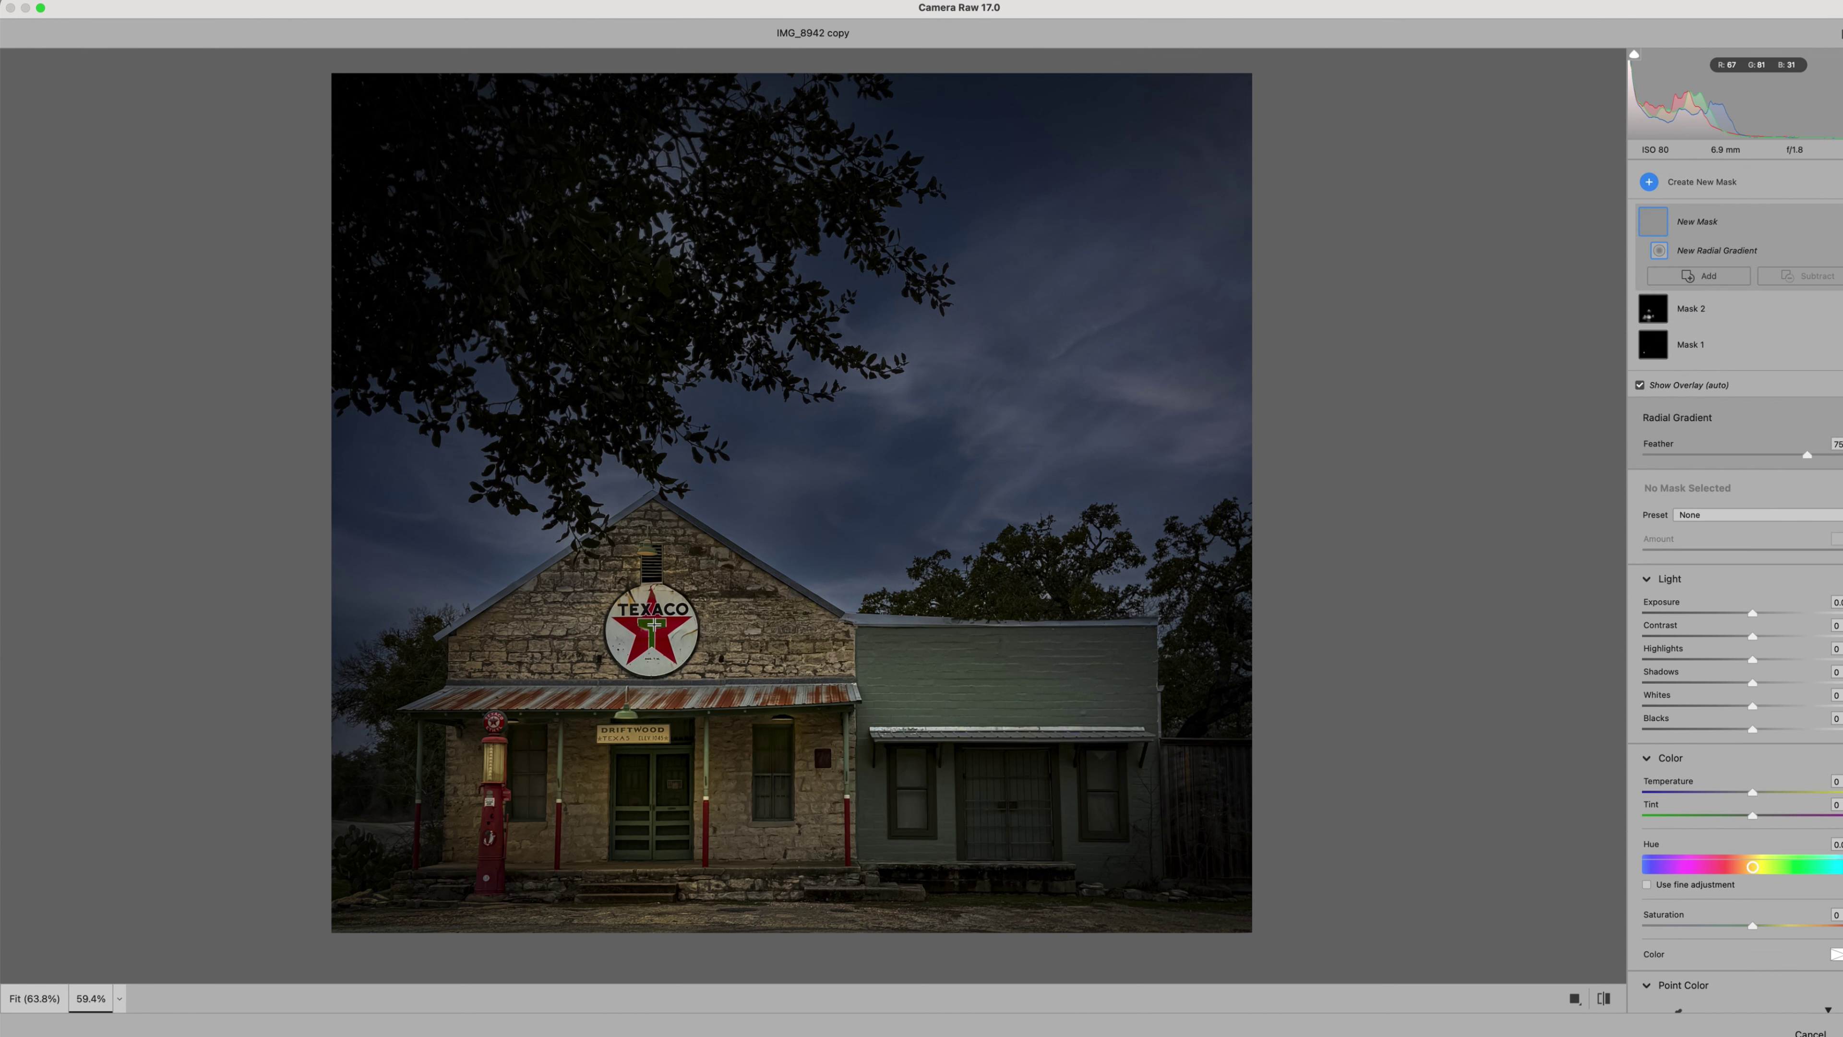
{"action": "left_click_drag", "start_coordinate": [654, 624], "coordinate": [687, 669]}
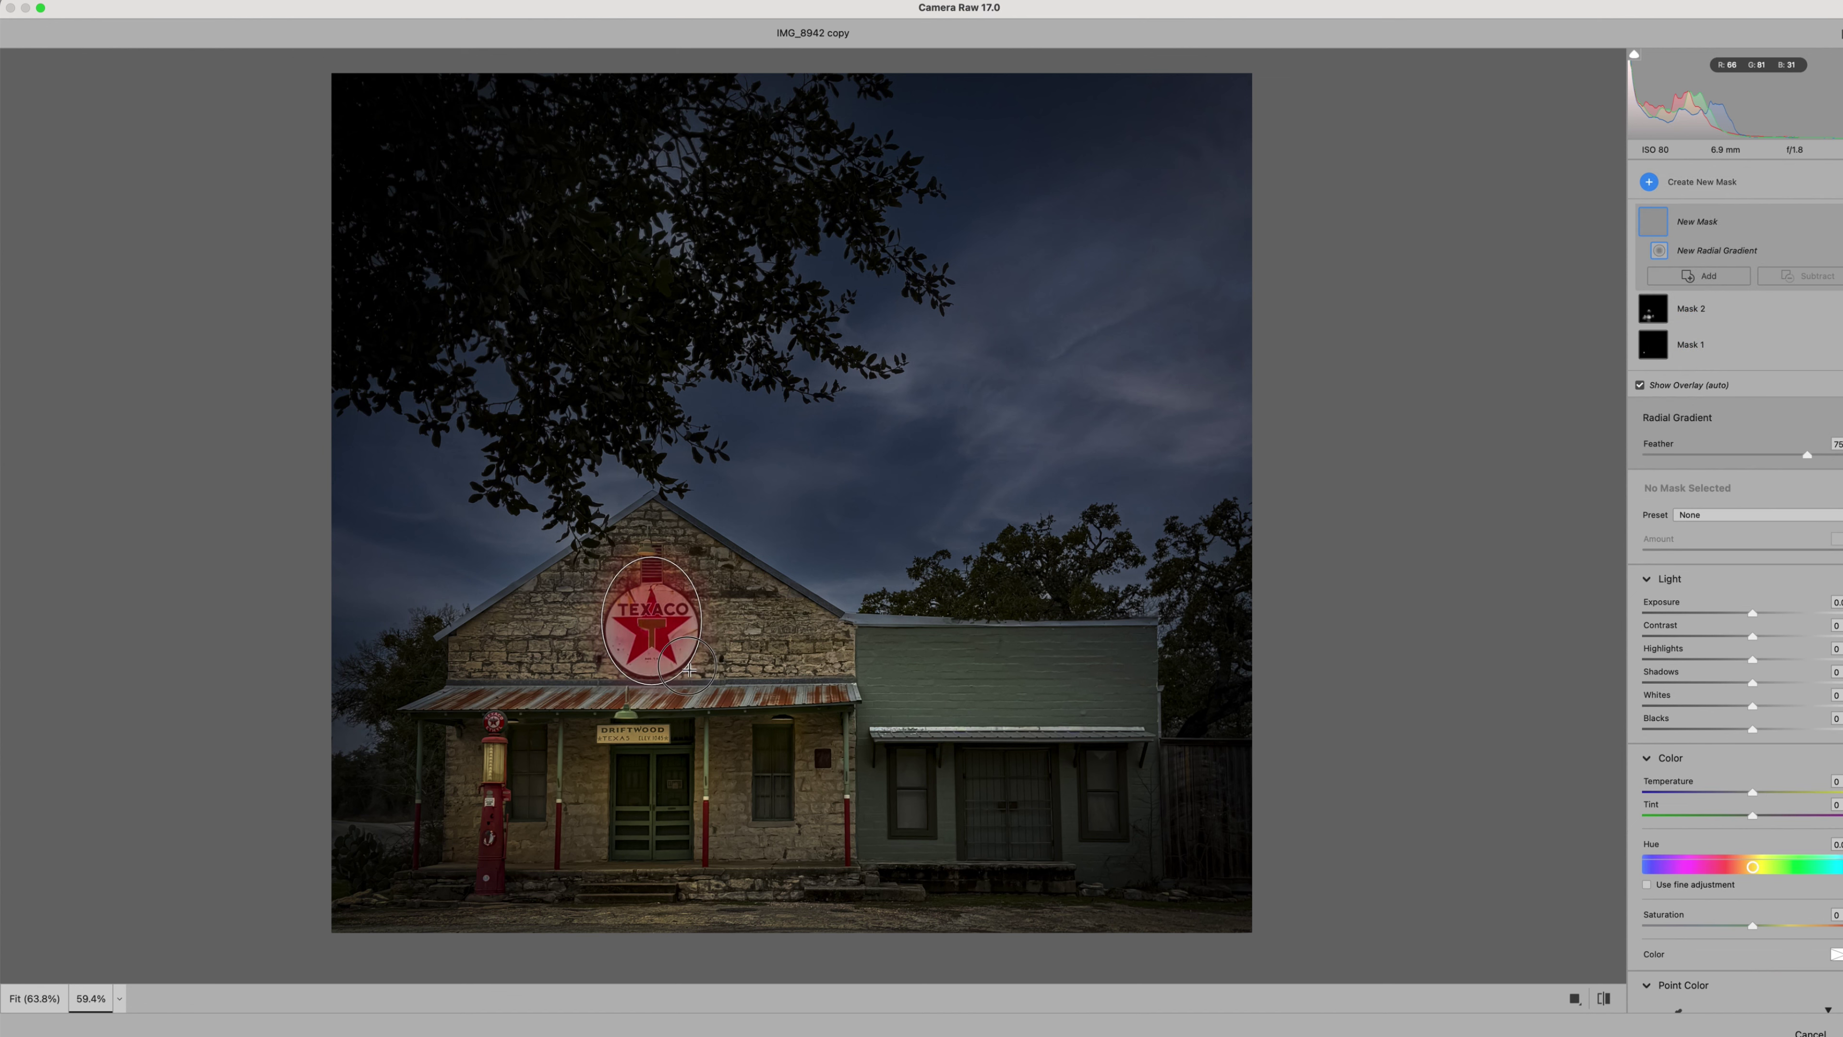
{"action": "left_click_drag", "start_coordinate": [652, 559], "coordinate": [653, 591]}
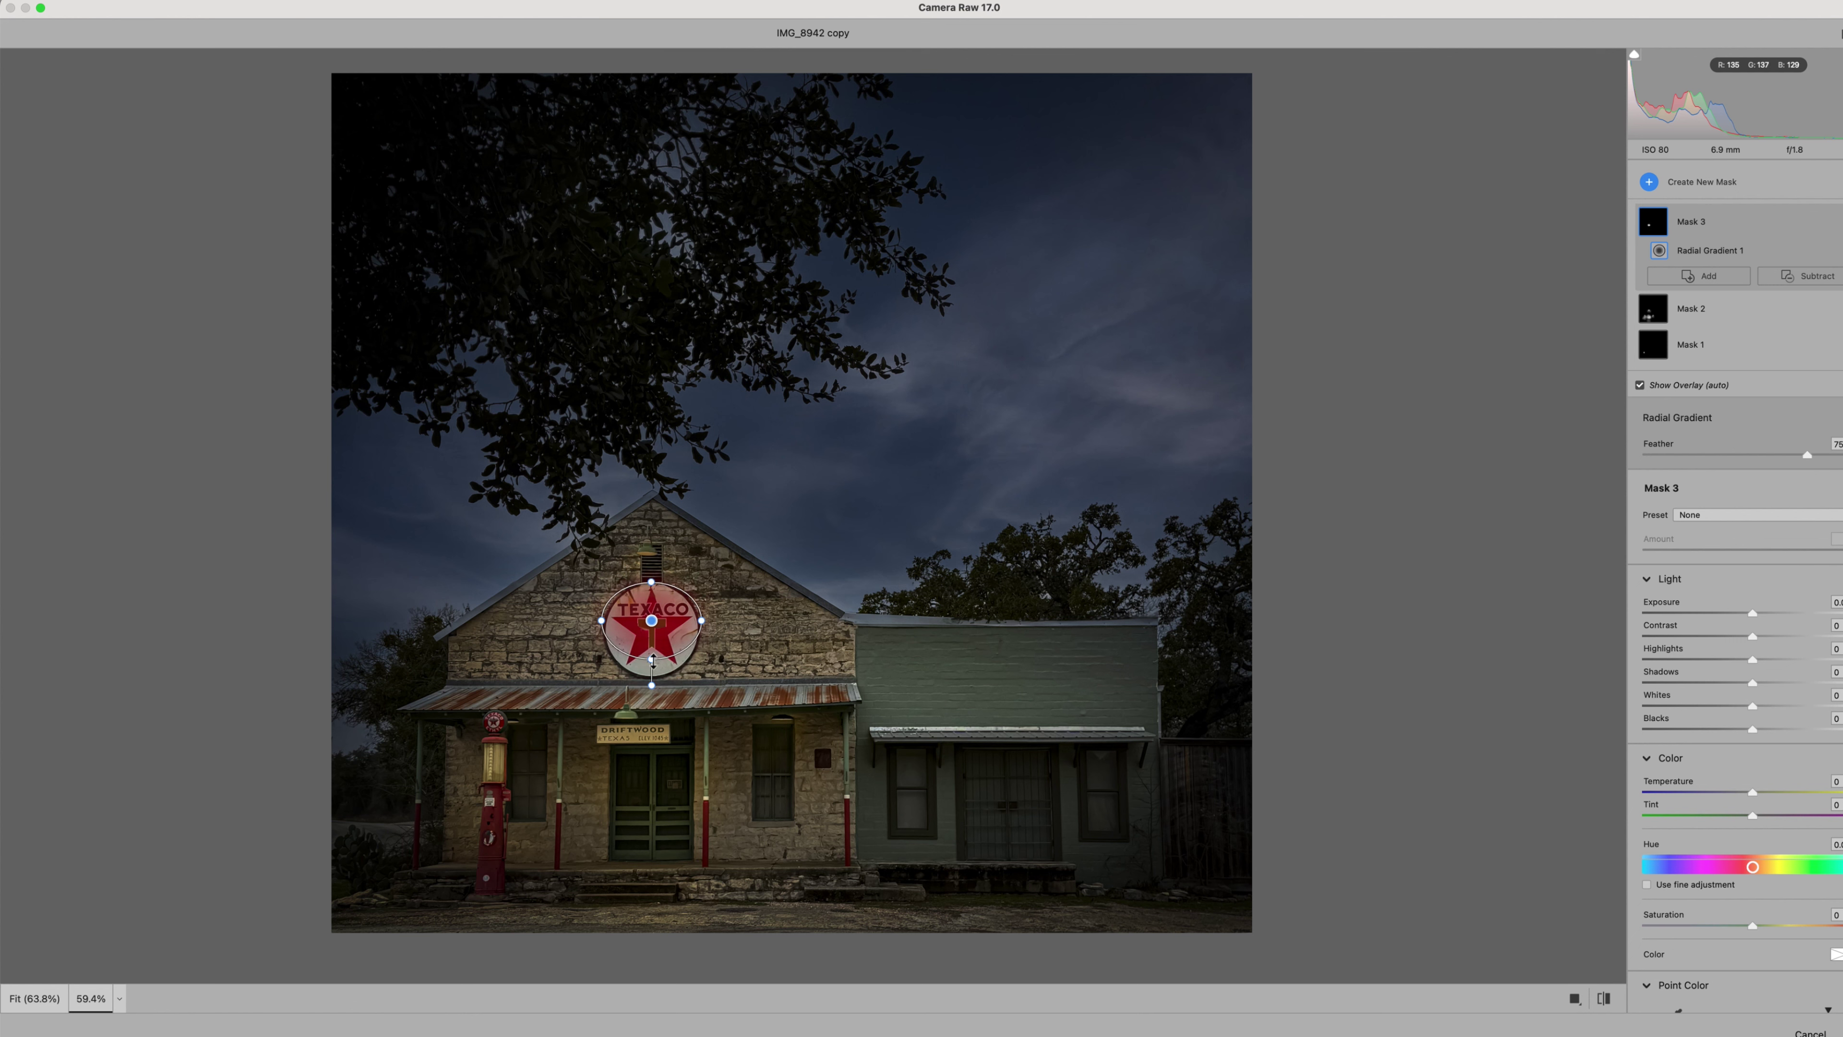
{"action": "mouse_move", "coordinate": [652, 661]}
{"action": "left_mouse_down"}
{"action": "mouse_move", "coordinate": [652, 680]}
{"action": "mouse_move", "coordinate": [656, 632]}
{"action": "mouse_move", "coordinate": [652, 679]}
{"action": "left_mouse_up"}
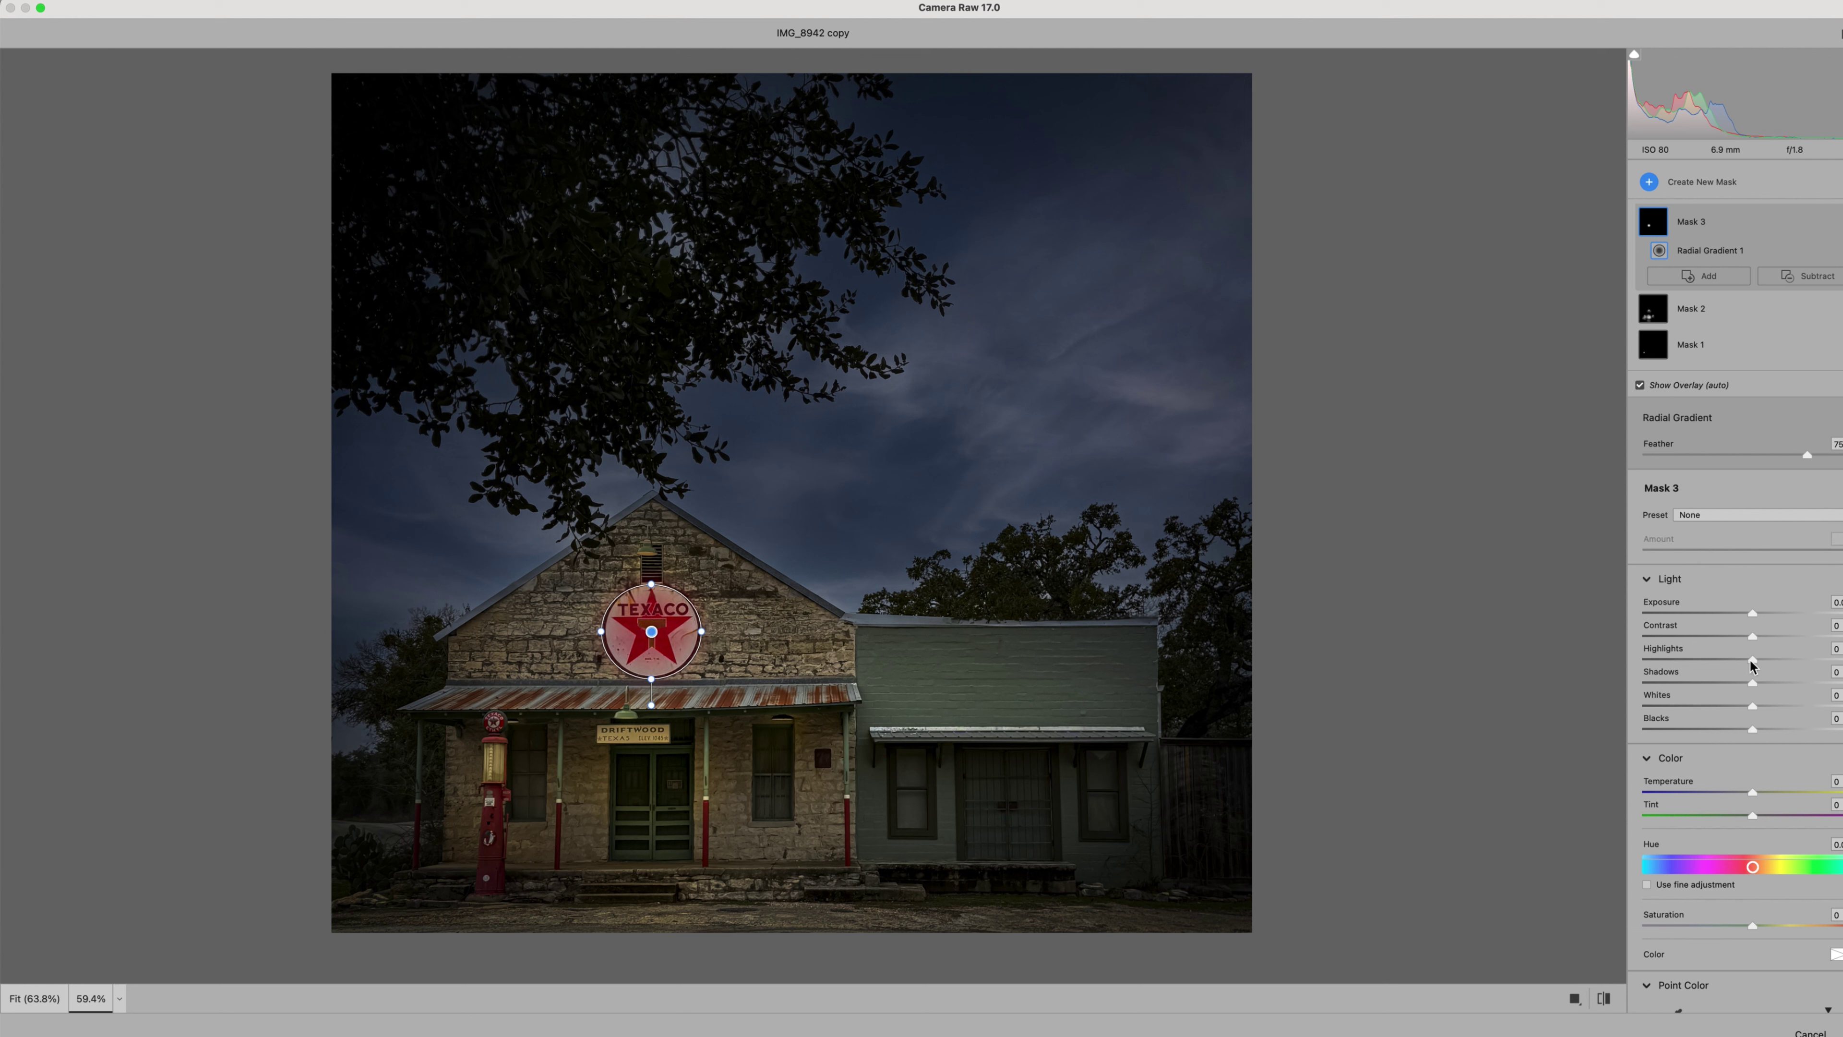
Lower the highlights and whites of the sign's radial mask and warm its temperature slightly.
{"action": "left_click_drag", "start_coordinate": [1751, 666], "coordinate": [1668, 660]}
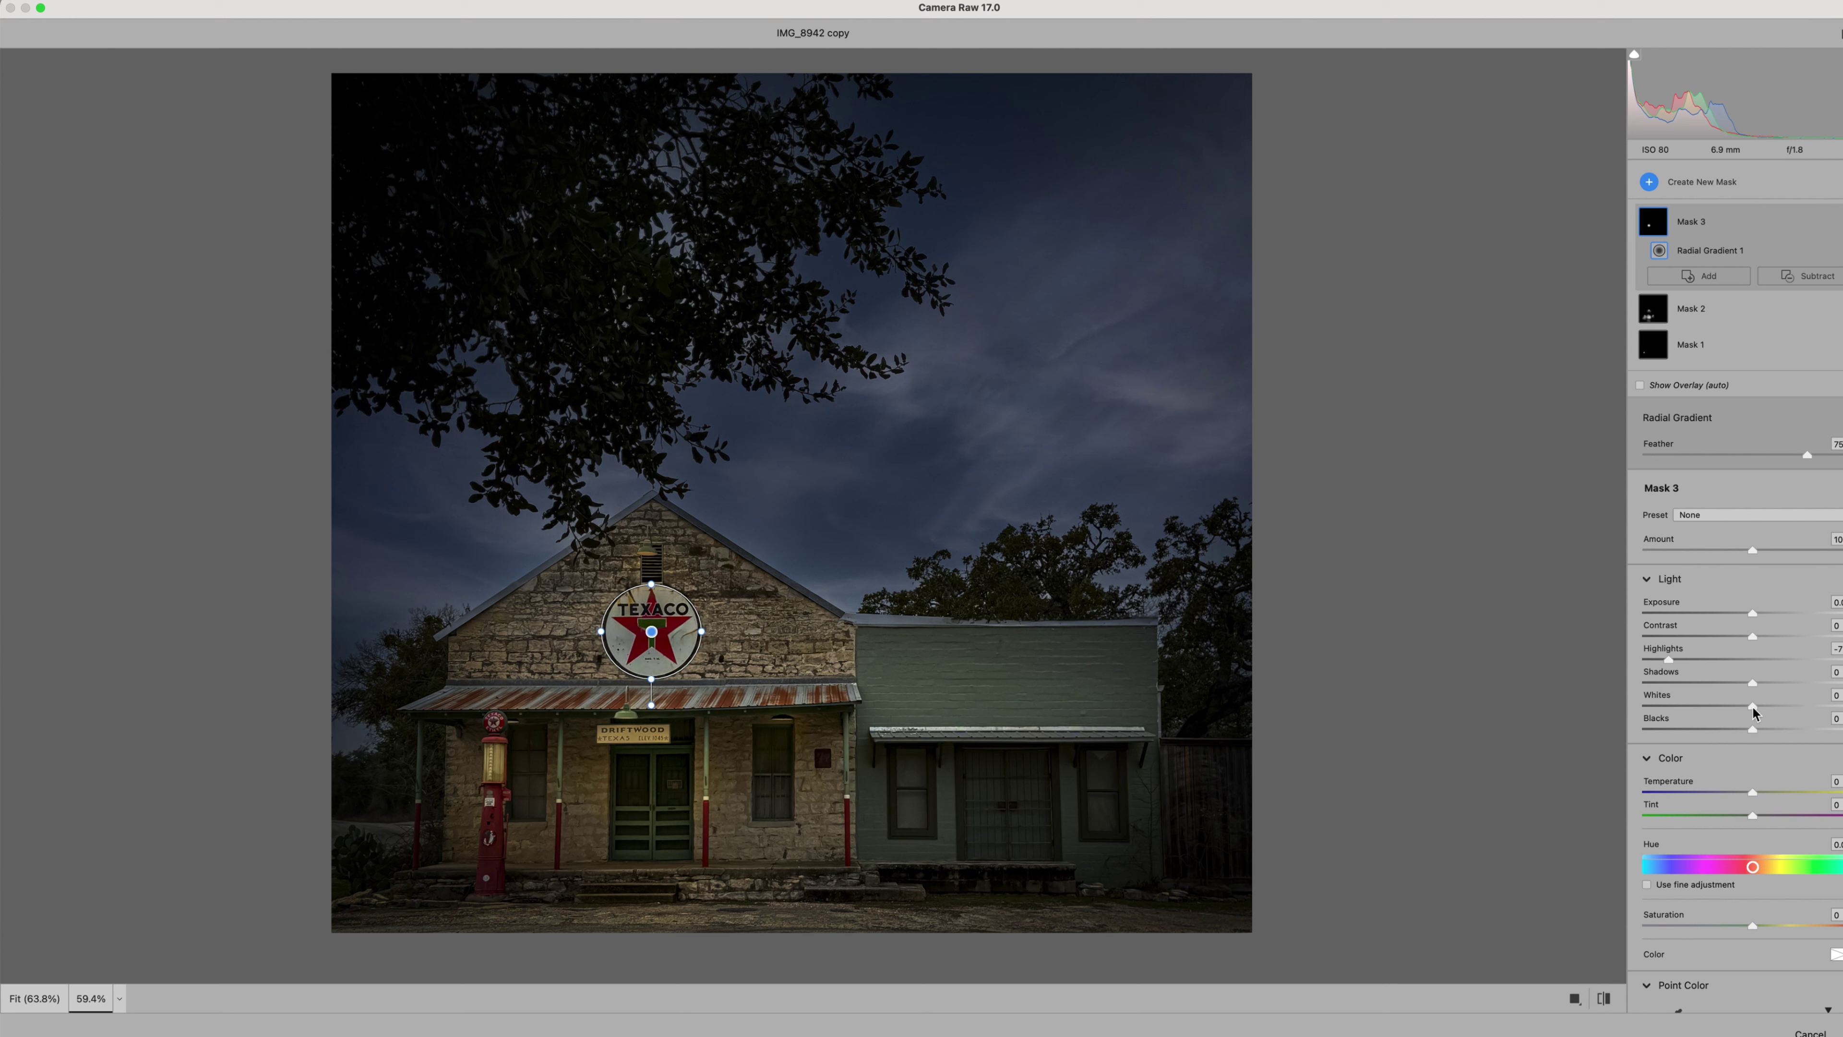
{"action": "left_click_drag", "start_coordinate": [1752, 707], "coordinate": [1695, 706]}
{"action": "left_click_drag", "start_coordinate": [1752, 793], "coordinate": [1766, 799]}
{"action": "mouse_move", "coordinate": [1694, 709]}
{"action": "left_mouse_down"}
{"action": "mouse_move", "coordinate": [1762, 710]}
{"action": "mouse_move", "coordinate": [1727, 710]}
{"action": "left_mouse_up"}
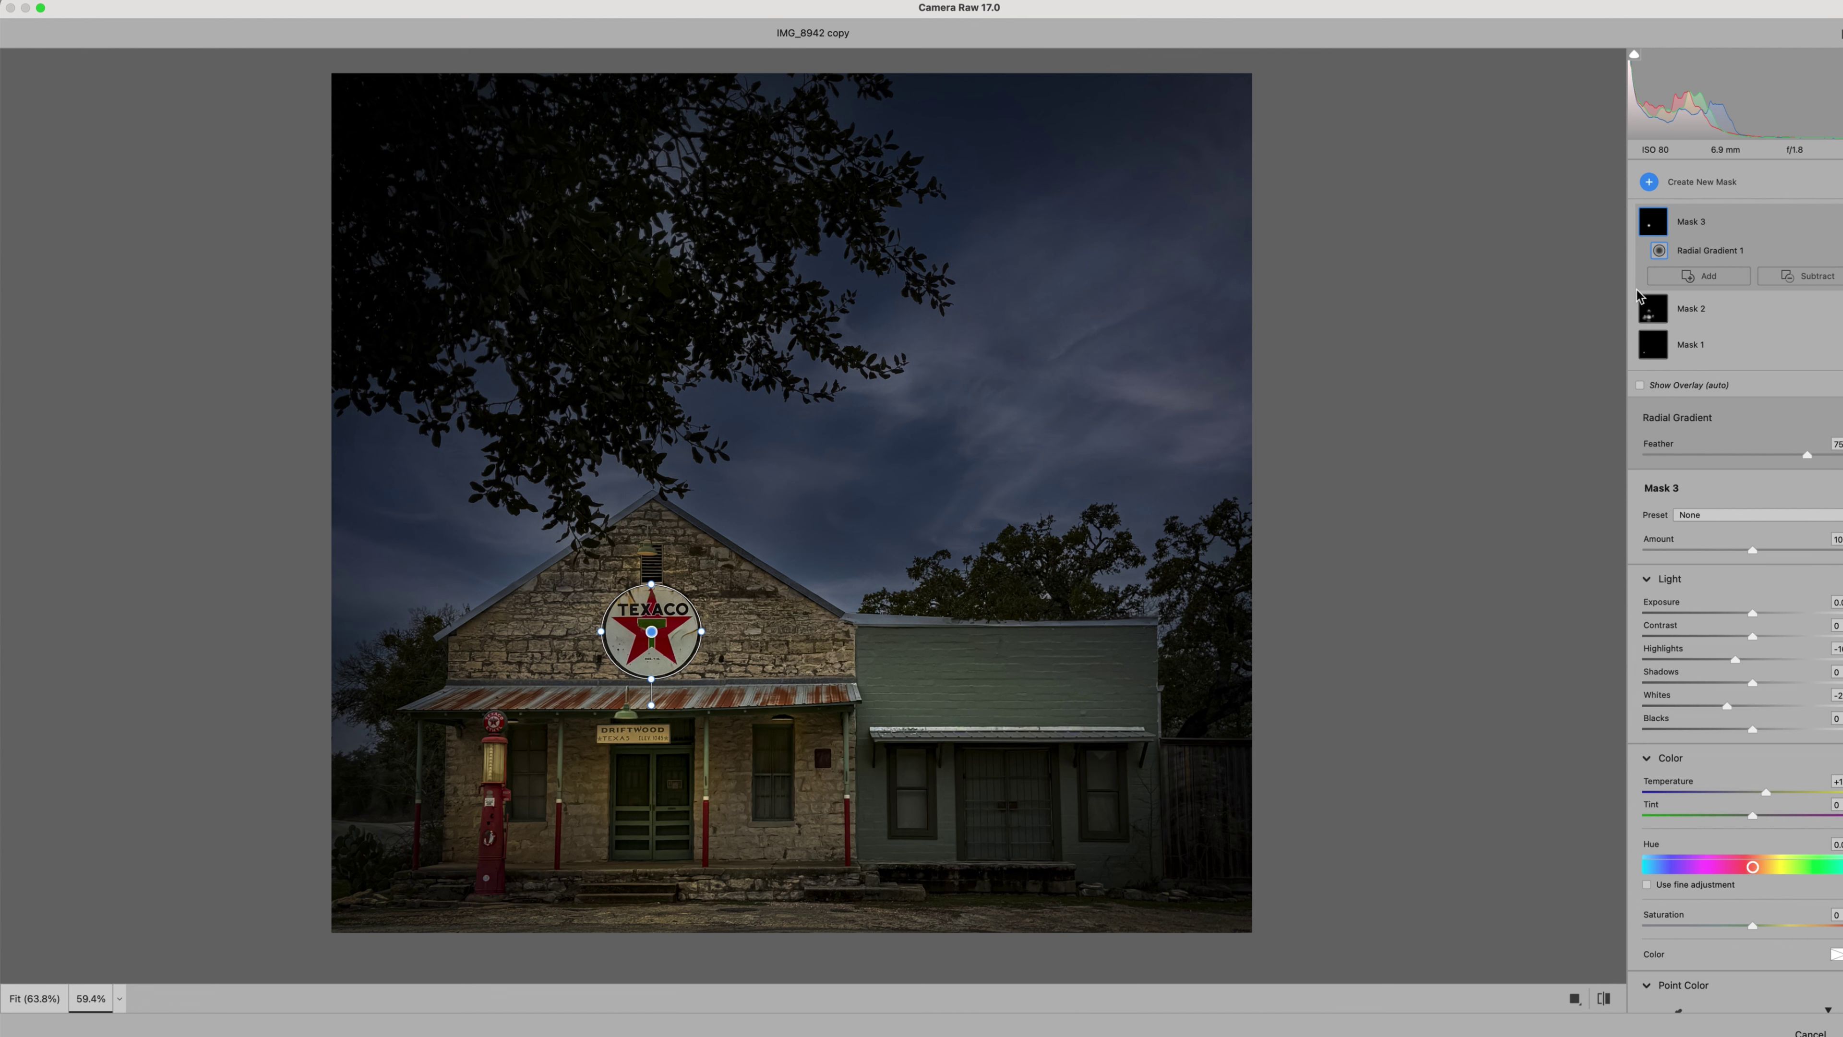
{"action": "scroll", "coordinate": [1218, 324], "scroll_direction": "up", "scroll_amount": 3}
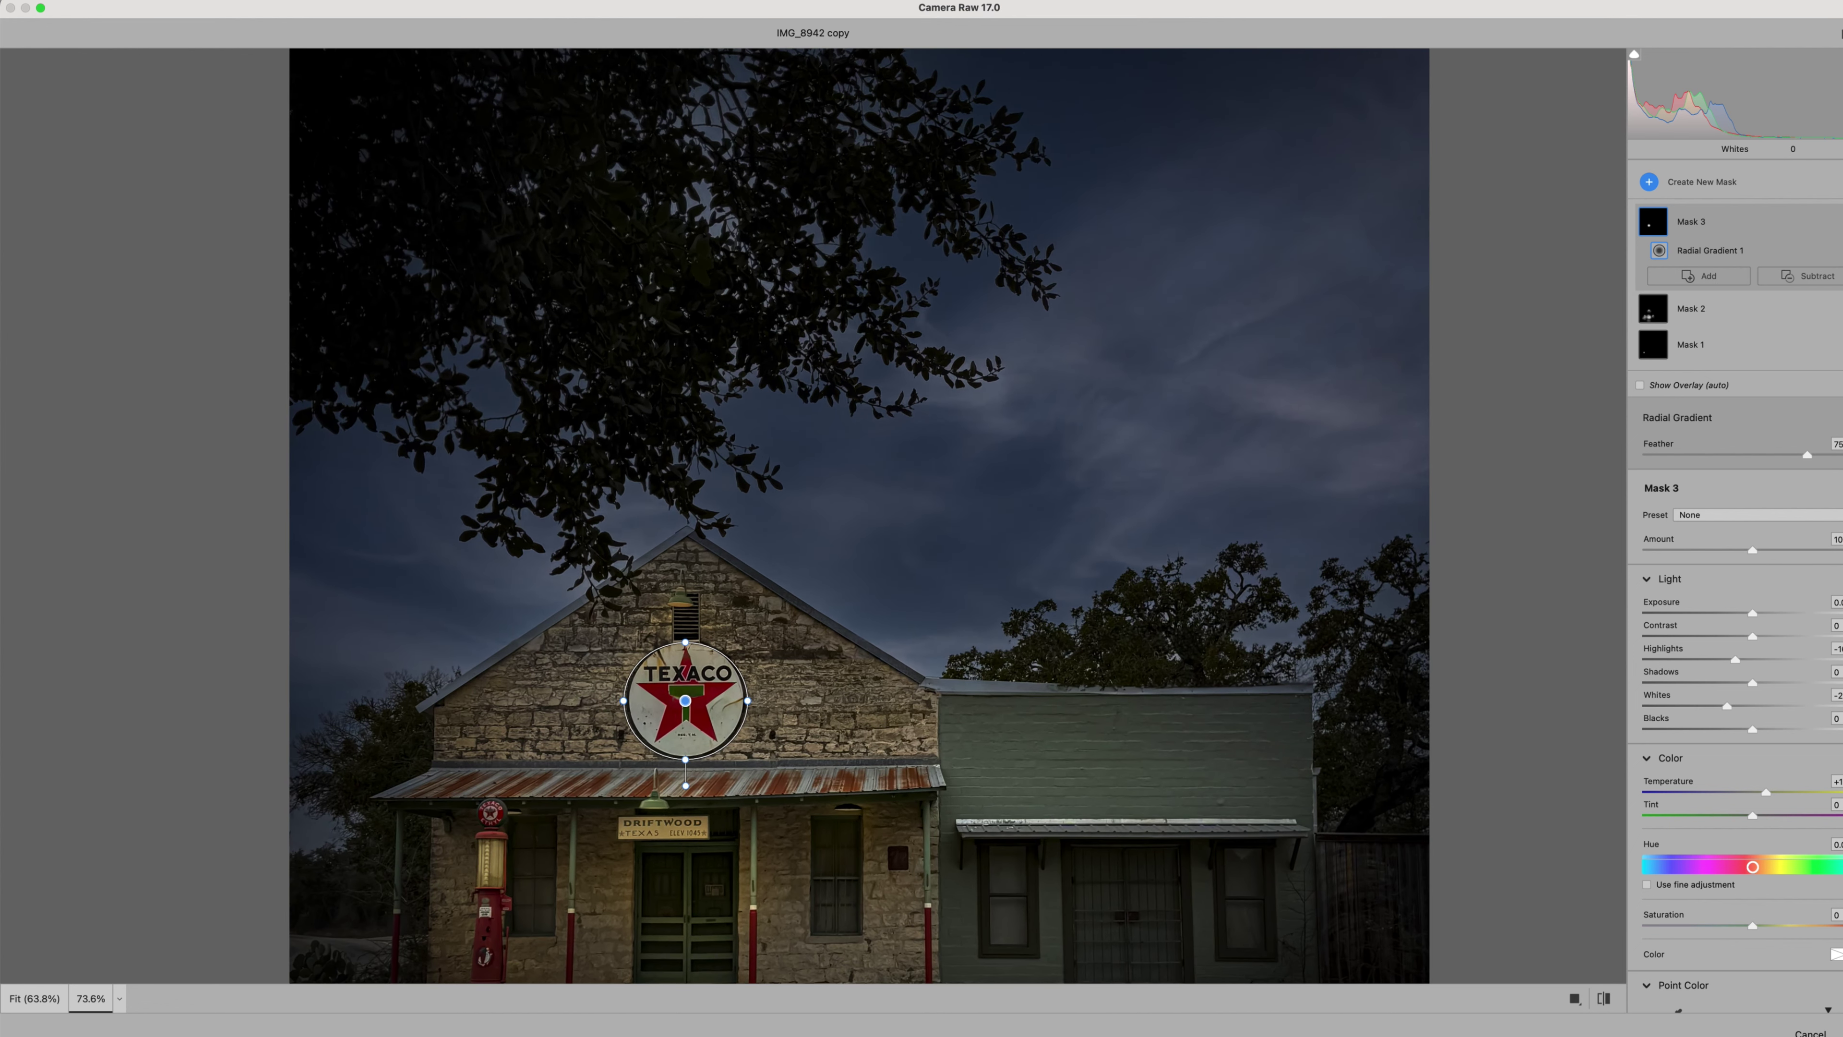
{"action": "key", "text": "e"}
{"action": "scroll", "coordinate": [1080, 404], "scroll_direction": "down", "scroll_amount": 3}
{"action": "scroll", "coordinate": [1080, 403], "scroll_direction": "right", "scroll_amount": 2}
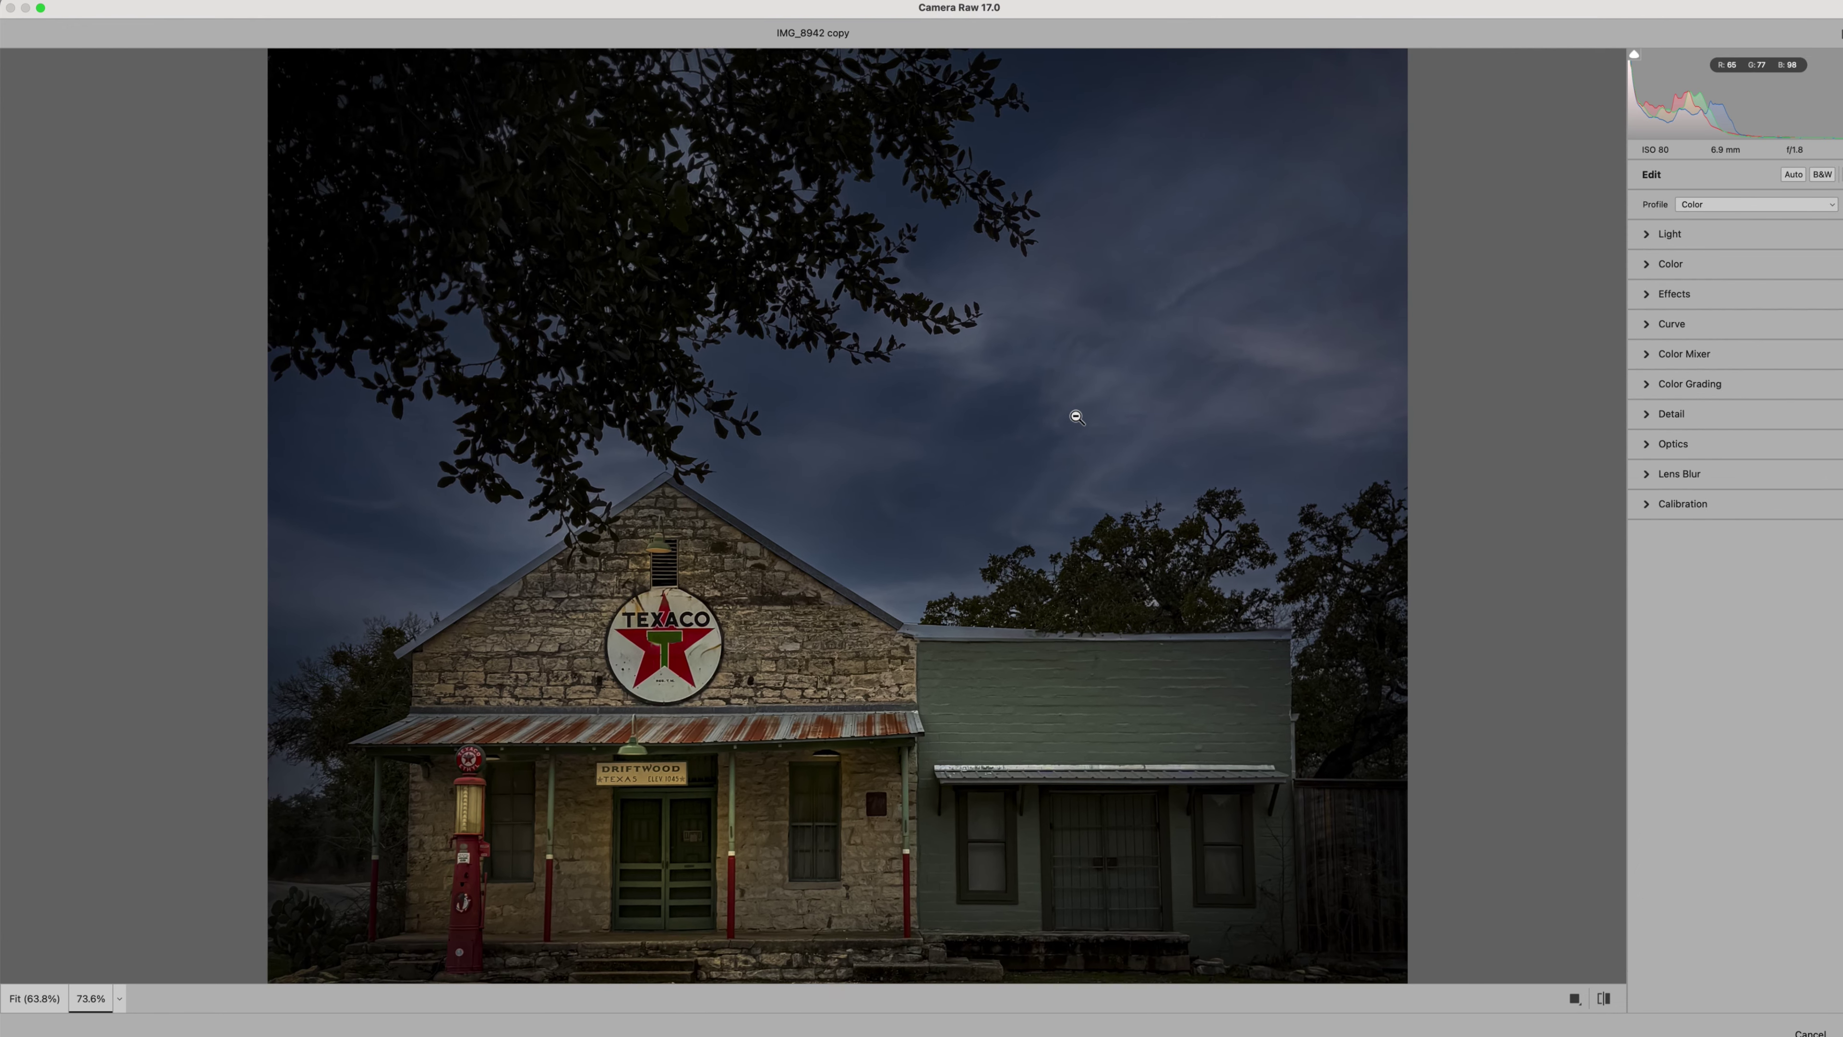
{"action": "scroll", "coordinate": [1077, 417], "scroll_direction": "down", "scroll_amount": 2}
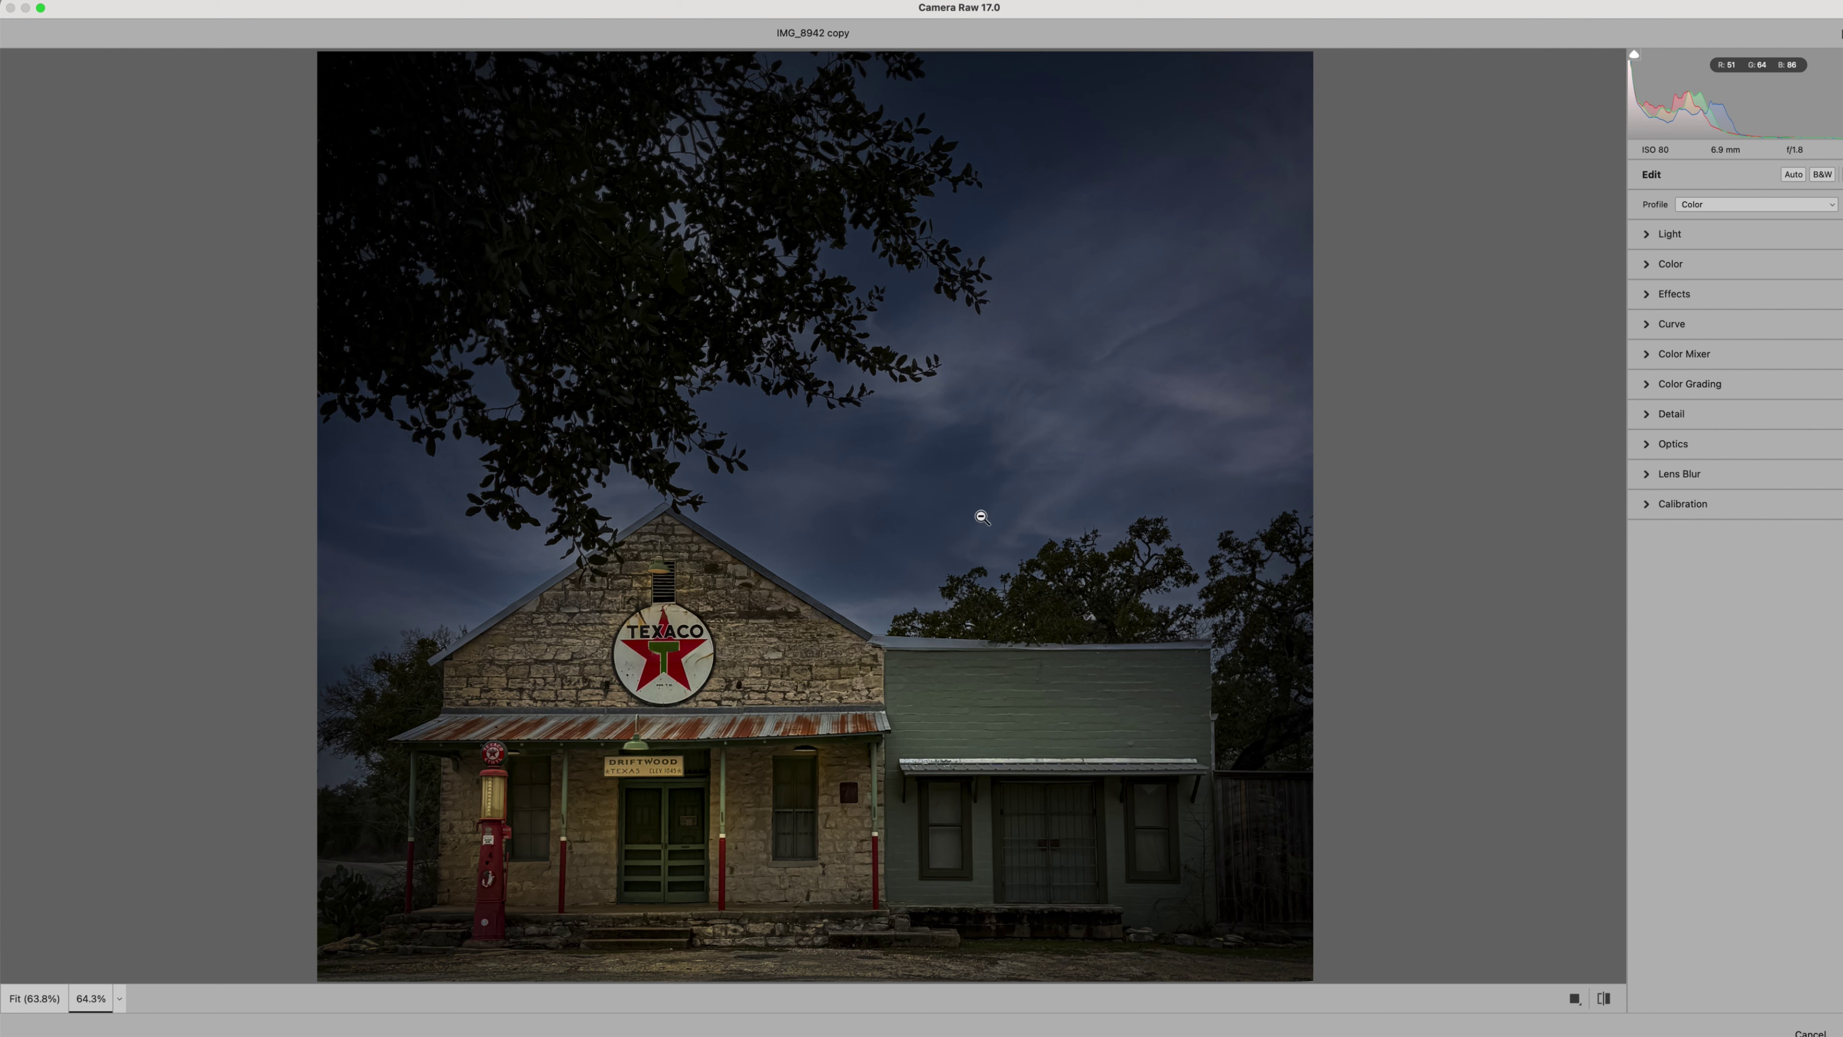
Paint a new size 14 brush mask over the stone gable wall on both sides of the TEXACO sign.
{"action": "scroll", "coordinate": [982, 517], "scroll_direction": "up", "scroll_amount": 5}
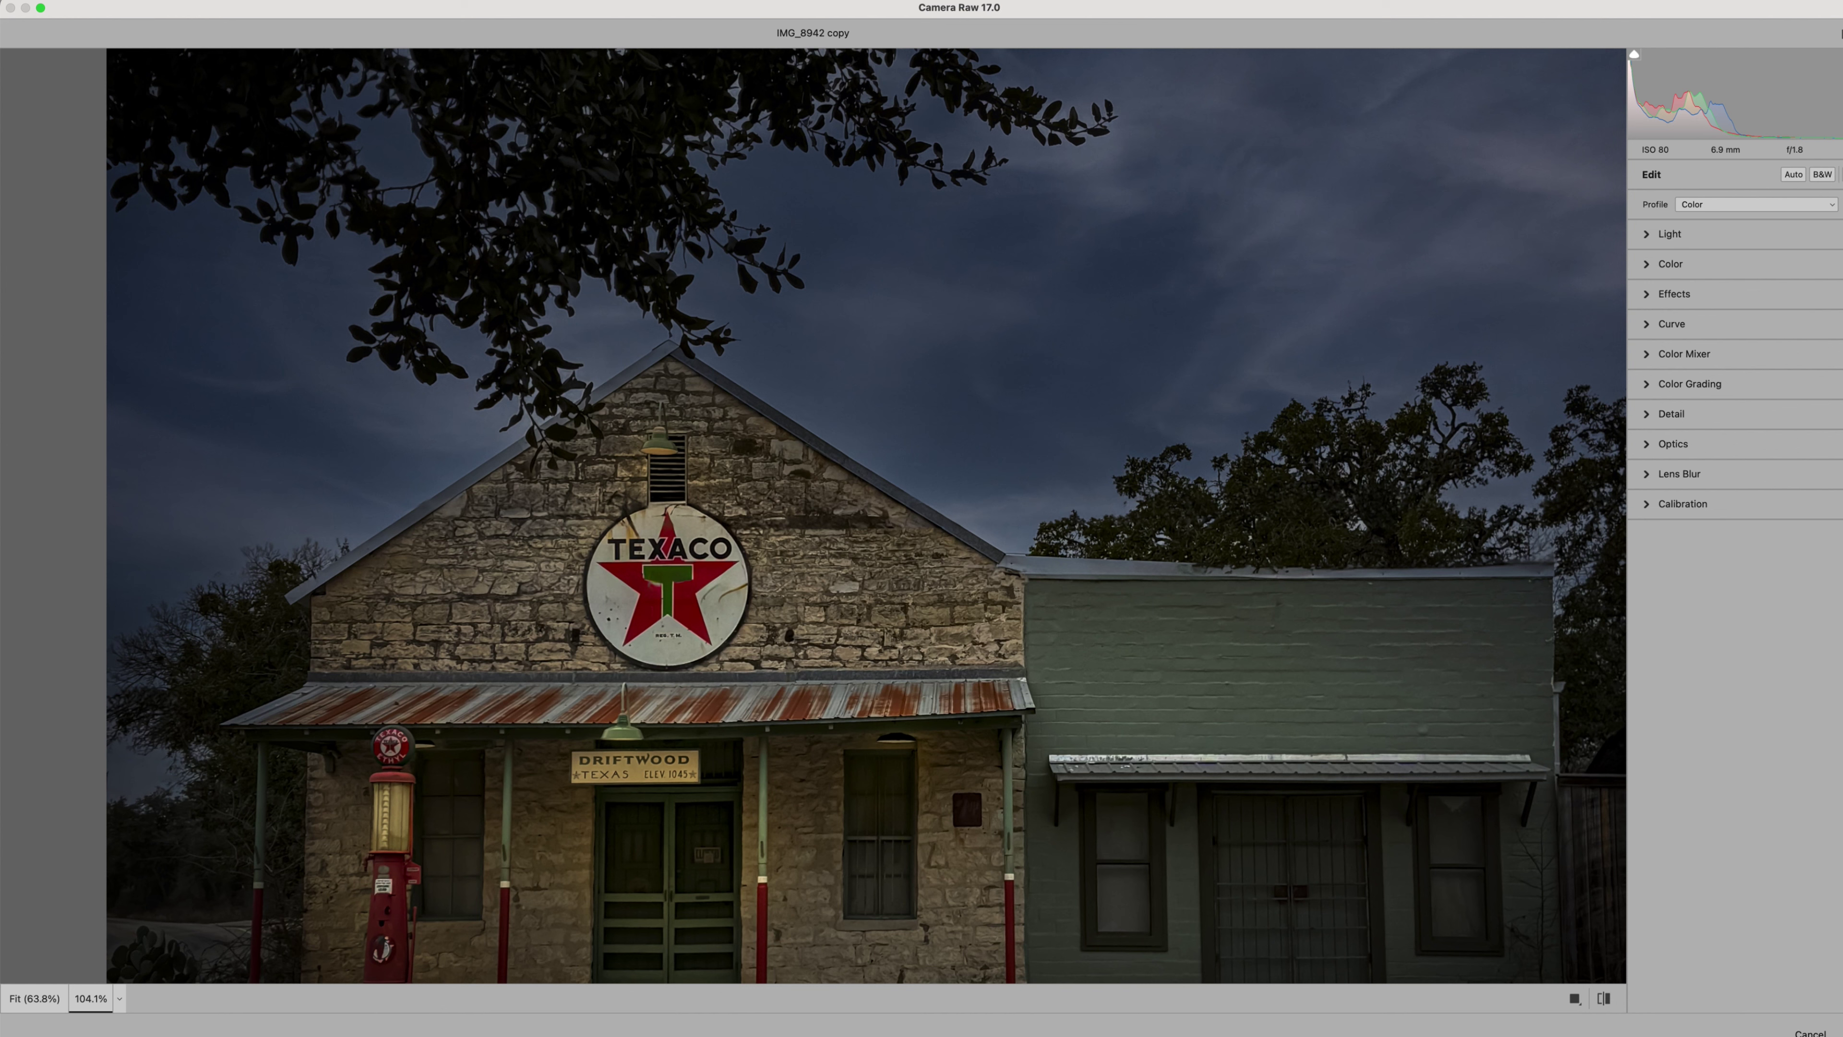
{"action": "key", "text": "shift+w"}
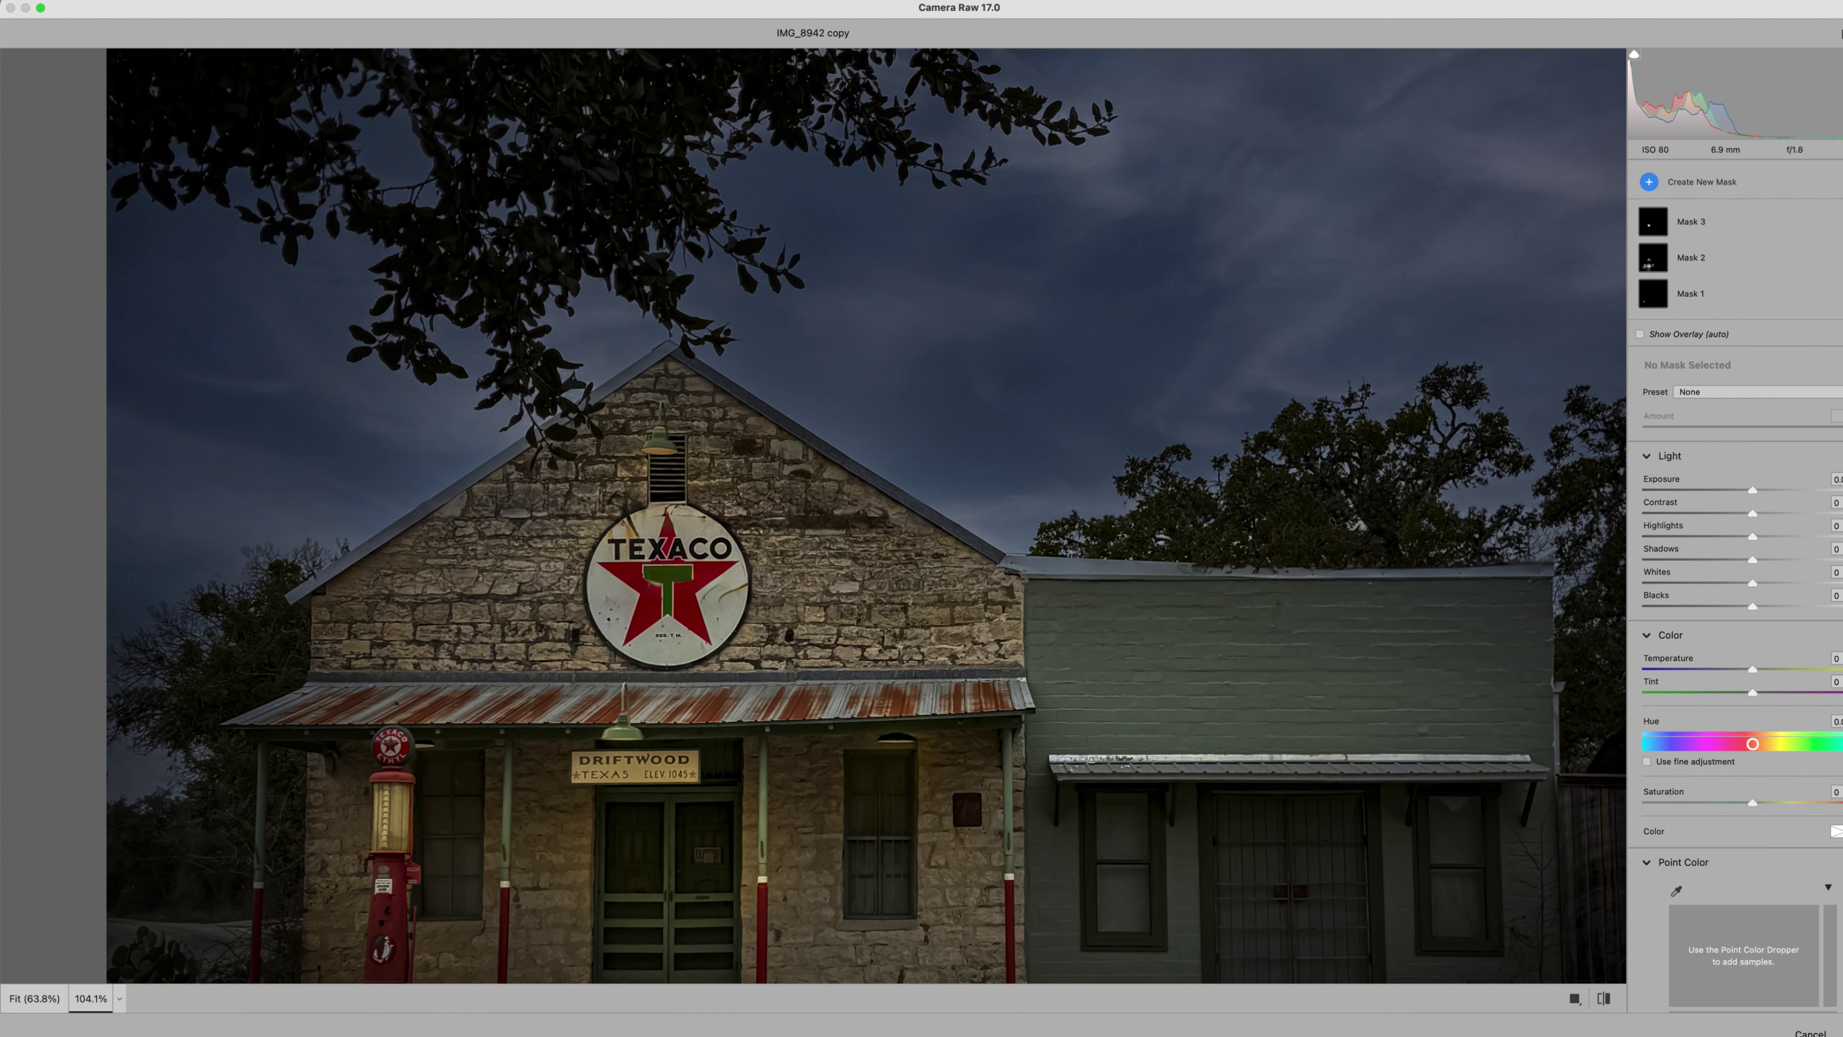
{"action": "left_click", "coordinate": [1649, 185]}
{"action": "left_click", "coordinate": [1688, 283]}
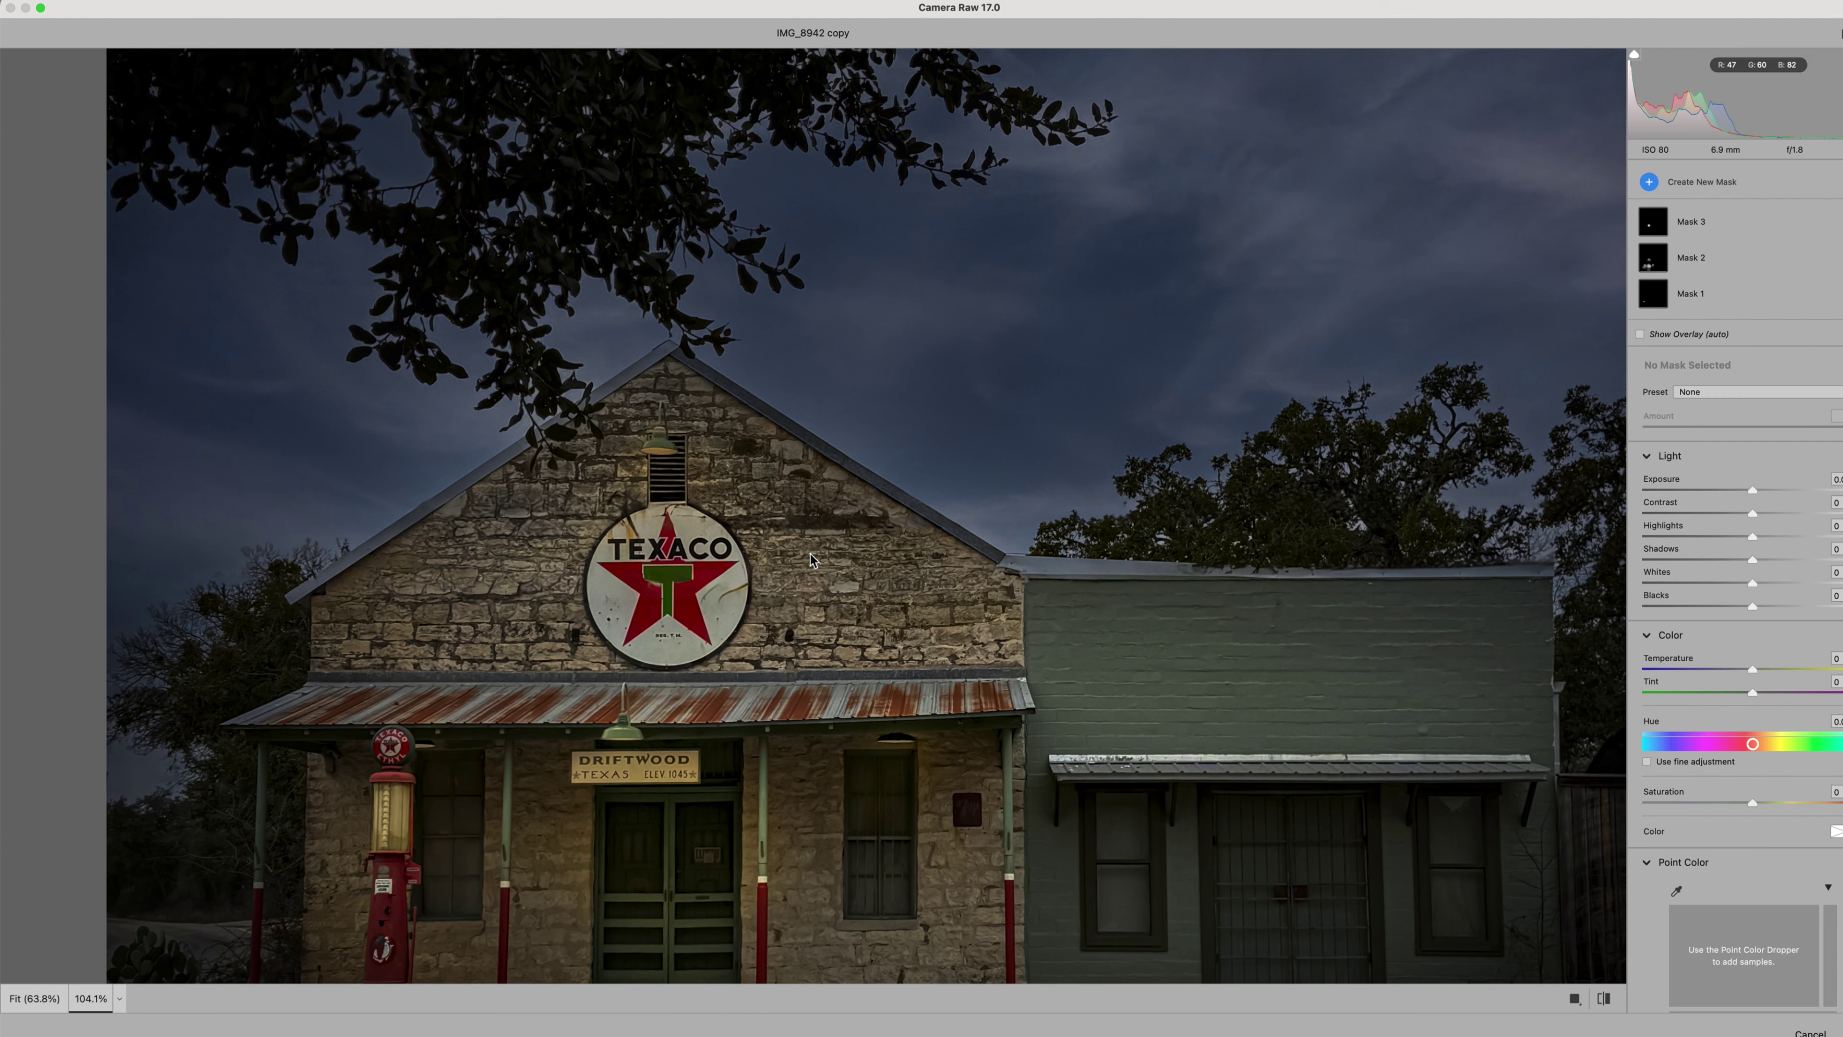
{"action": "mouse_move", "coordinate": [807, 552]}
{"action": "left_mouse_down"}
{"action": "mouse_move", "coordinate": [855, 570]}
{"action": "mouse_move", "coordinate": [749, 477]}
{"action": "mouse_move", "coordinate": [877, 559]}
{"action": "mouse_move", "coordinate": [865, 606]}
{"action": "mouse_move", "coordinate": [934, 609]}
{"action": "left_mouse_up"}
{"action": "mouse_move", "coordinate": [320, 598]}
{"action": "left_mouse_down"}
{"action": "mouse_move", "coordinate": [451, 569]}
{"action": "mouse_move", "coordinate": [425, 570]}
{"action": "mouse_move", "coordinate": [494, 619]}
{"action": "mouse_move", "coordinate": [492, 565]}
{"action": "mouse_move", "coordinate": [555, 475]}
{"action": "mouse_move", "coordinate": [525, 477]}
{"action": "mouse_move", "coordinate": [334, 692]}
{"action": "mouse_move", "coordinate": [847, 678]}
{"action": "mouse_move", "coordinate": [926, 623]}
{"action": "mouse_move", "coordinate": [913, 600]}
{"action": "mouse_move", "coordinate": [951, 607]}
{"action": "left_mouse_up"}
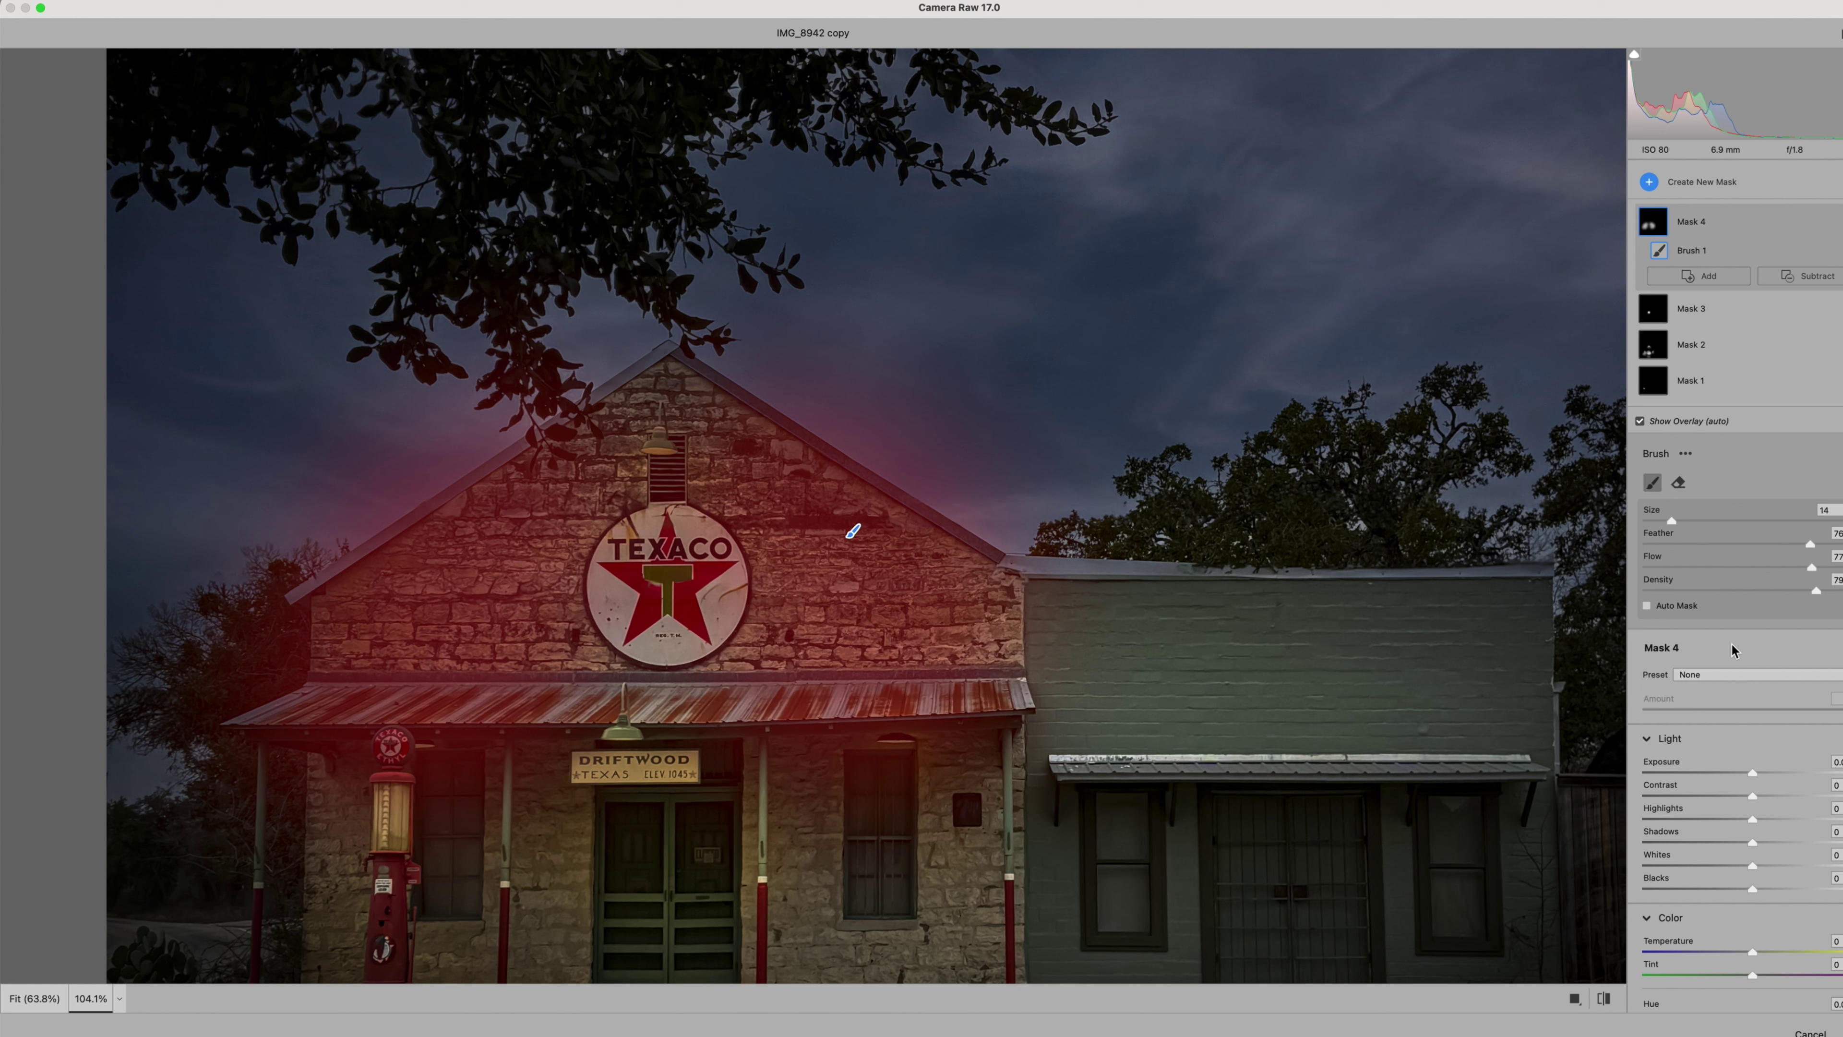
Raise the texture of the stone wall mask and set its grain to -58.
{"action": "scroll", "coordinate": [1739, 711], "scroll_direction": "down", "scroll_amount": 5}
{"action": "scroll", "coordinate": [1739, 719], "scroll_direction": "down", "scroll_amount": 8}
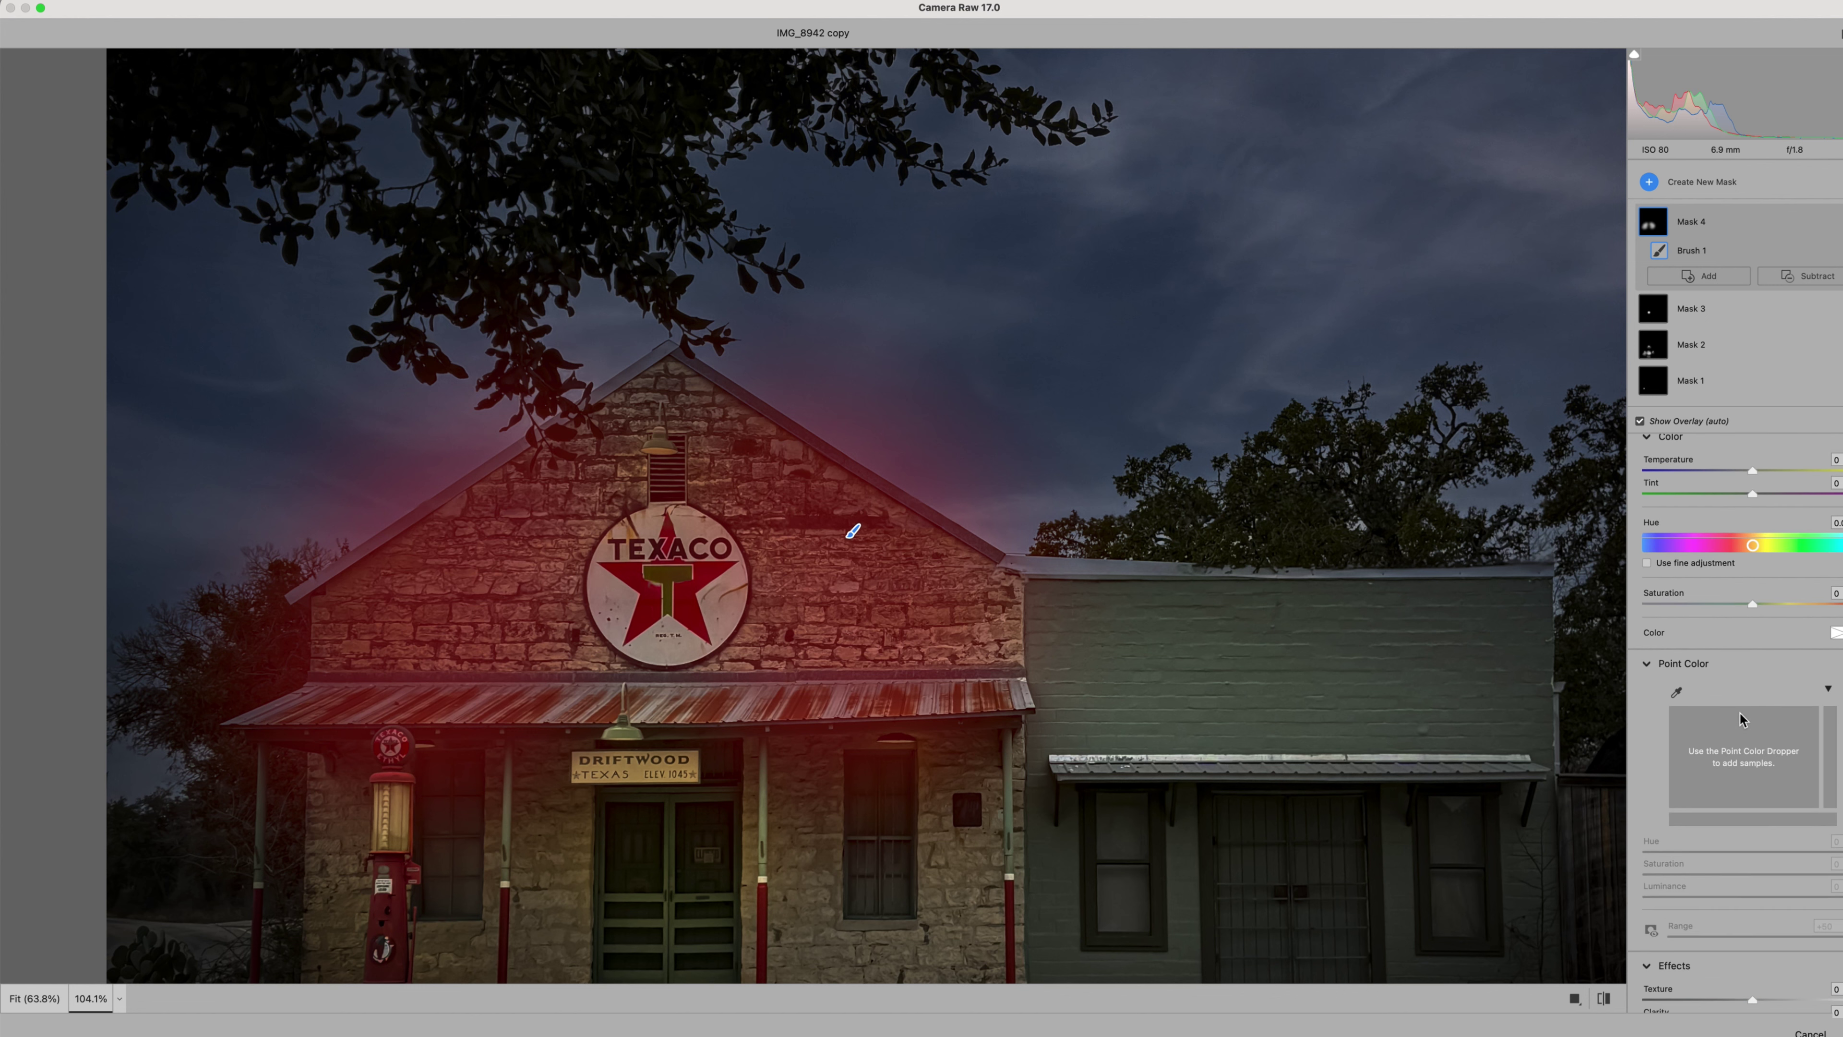
{"action": "scroll", "coordinate": [1741, 718], "scroll_direction": "up", "scroll_amount": 3}
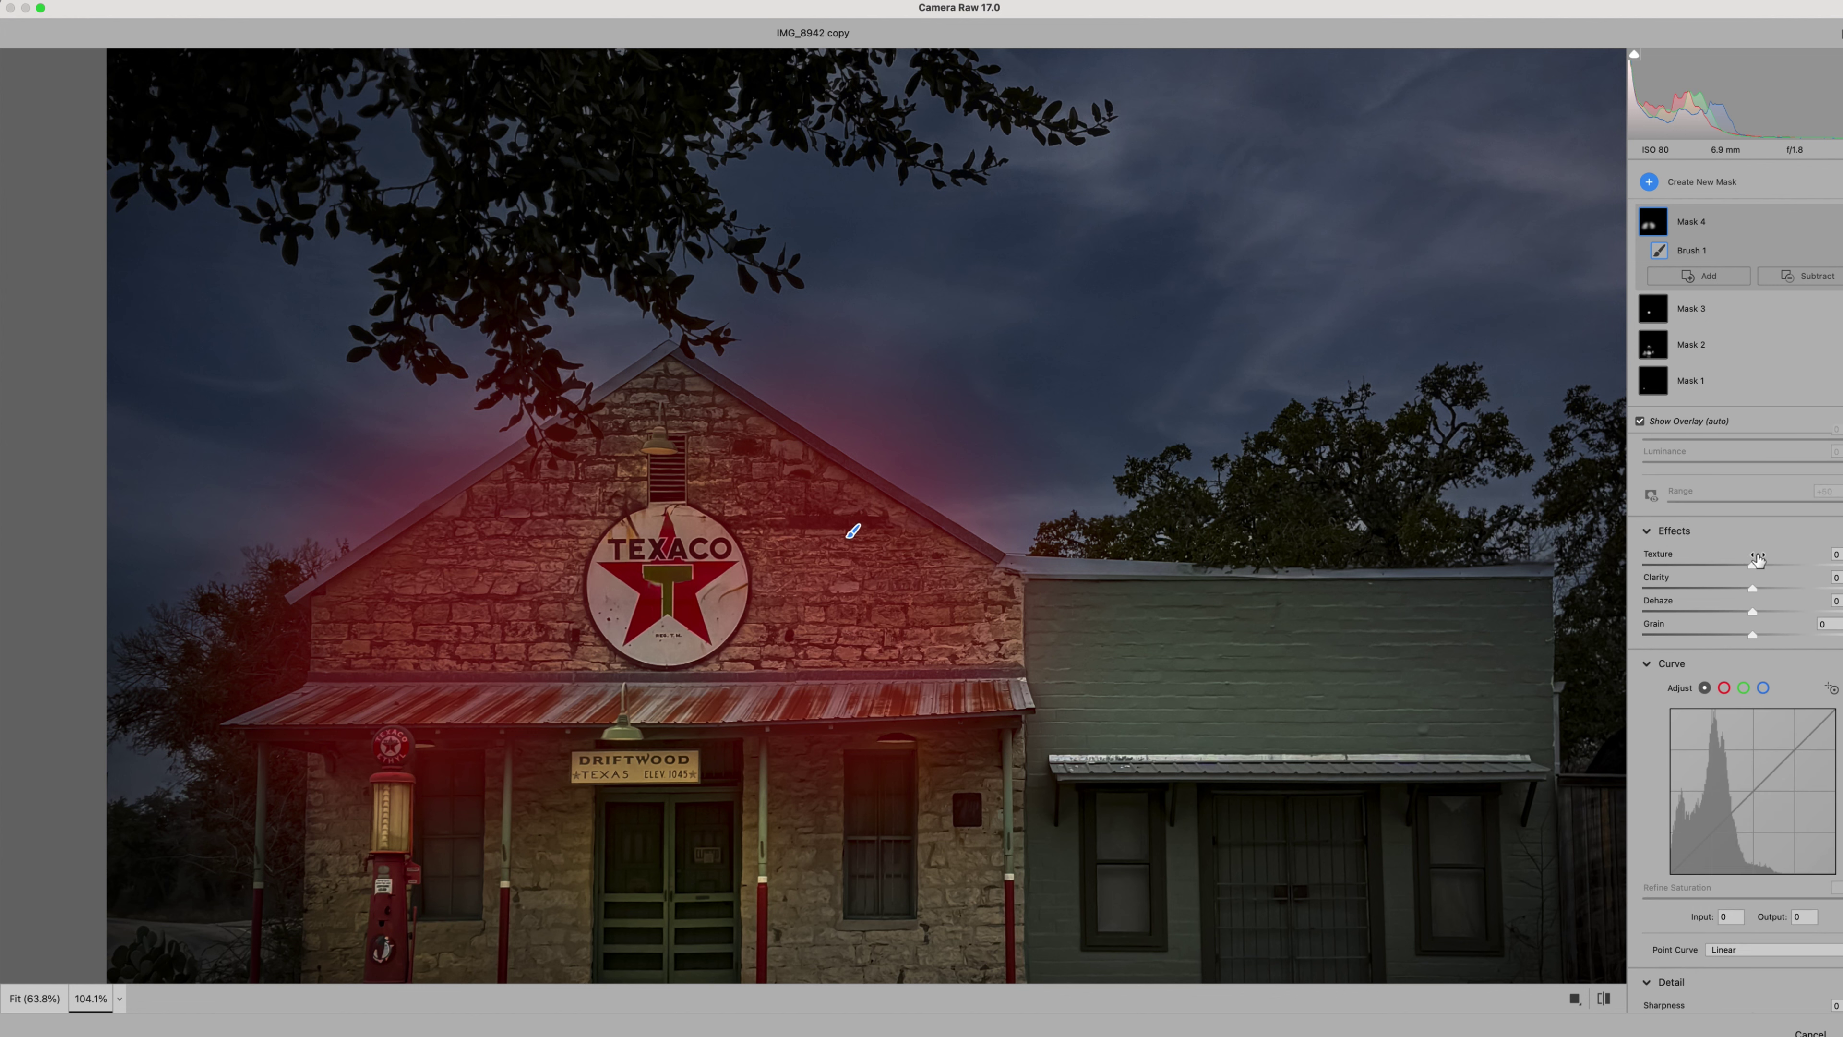
{"action": "left_click_drag", "start_coordinate": [1752, 564], "coordinate": [1808, 567]}
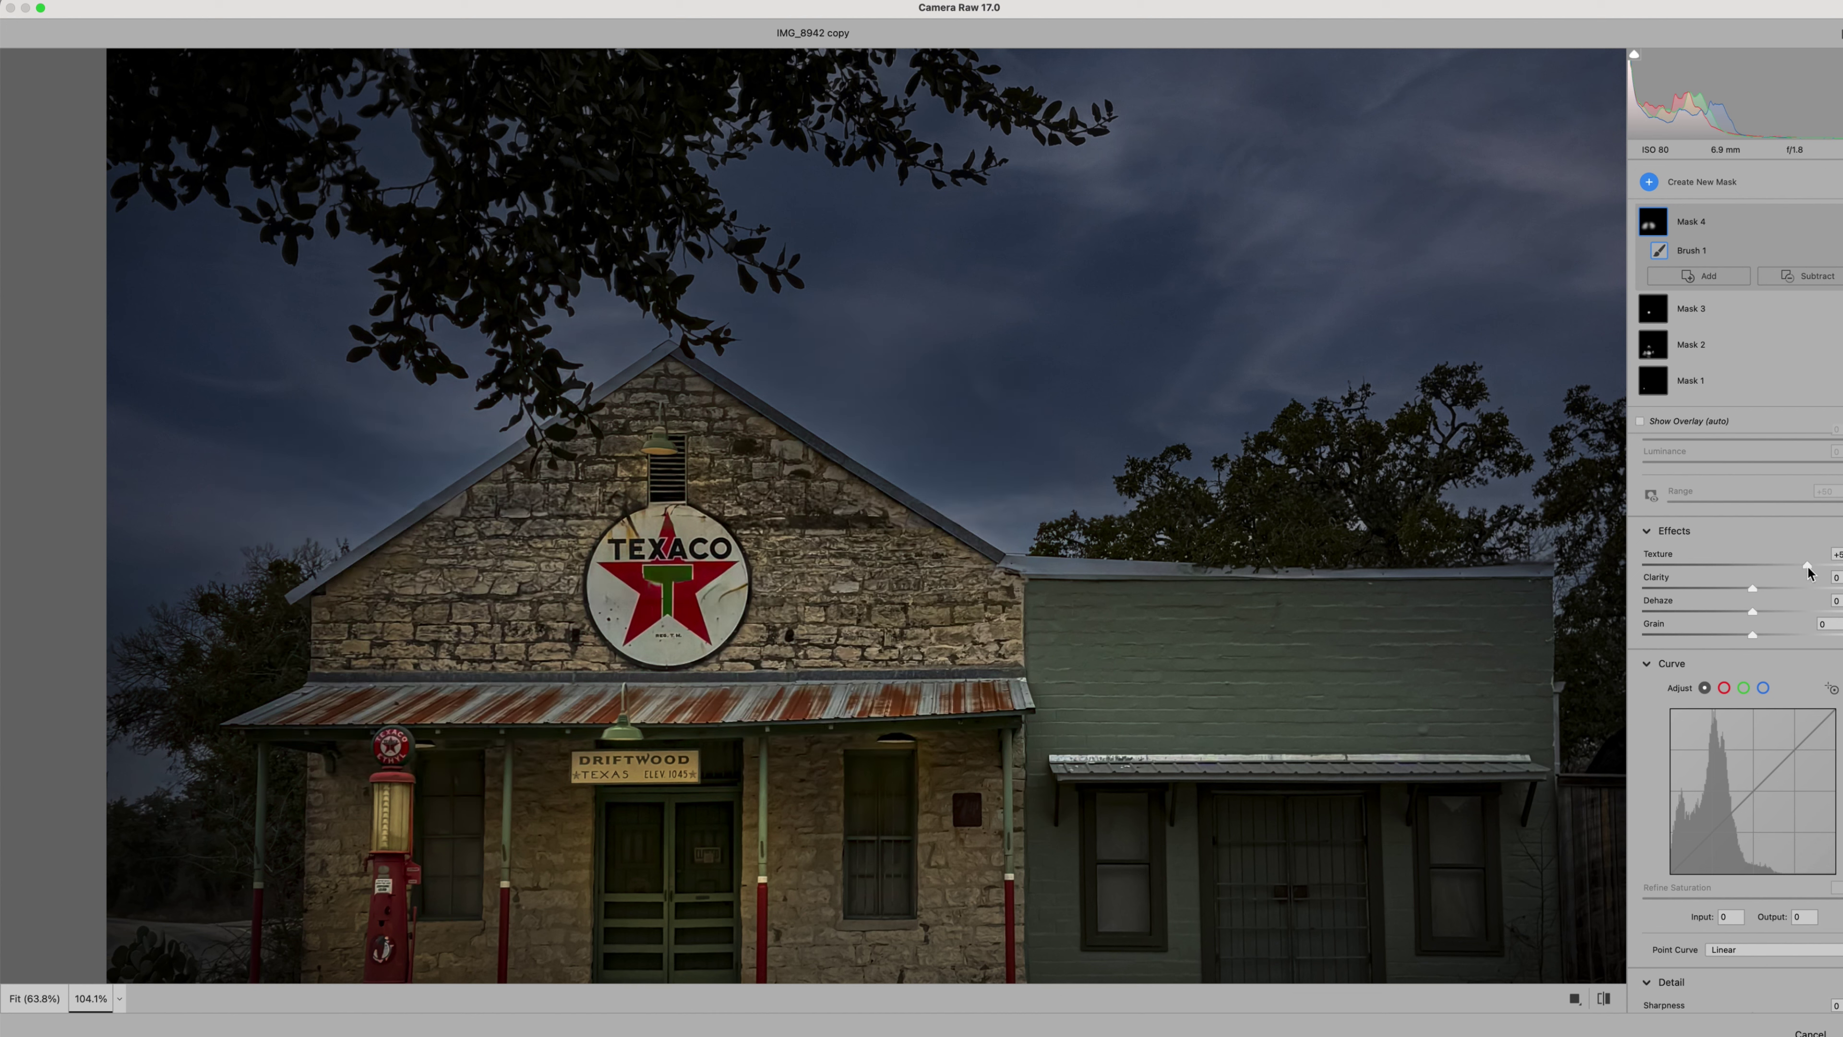
{"action": "mouse_move", "coordinate": [1752, 638]}
{"action": "left_mouse_down"}
{"action": "mouse_move", "coordinate": [1698, 637]}
{"action": "mouse_move", "coordinate": [1788, 638]}
{"action": "mouse_move", "coordinate": [1688, 635]}
{"action": "left_mouse_up"}
Apply the Camera Raw edits to the photo layer.
{"action": "key", "text": "bracketright"}
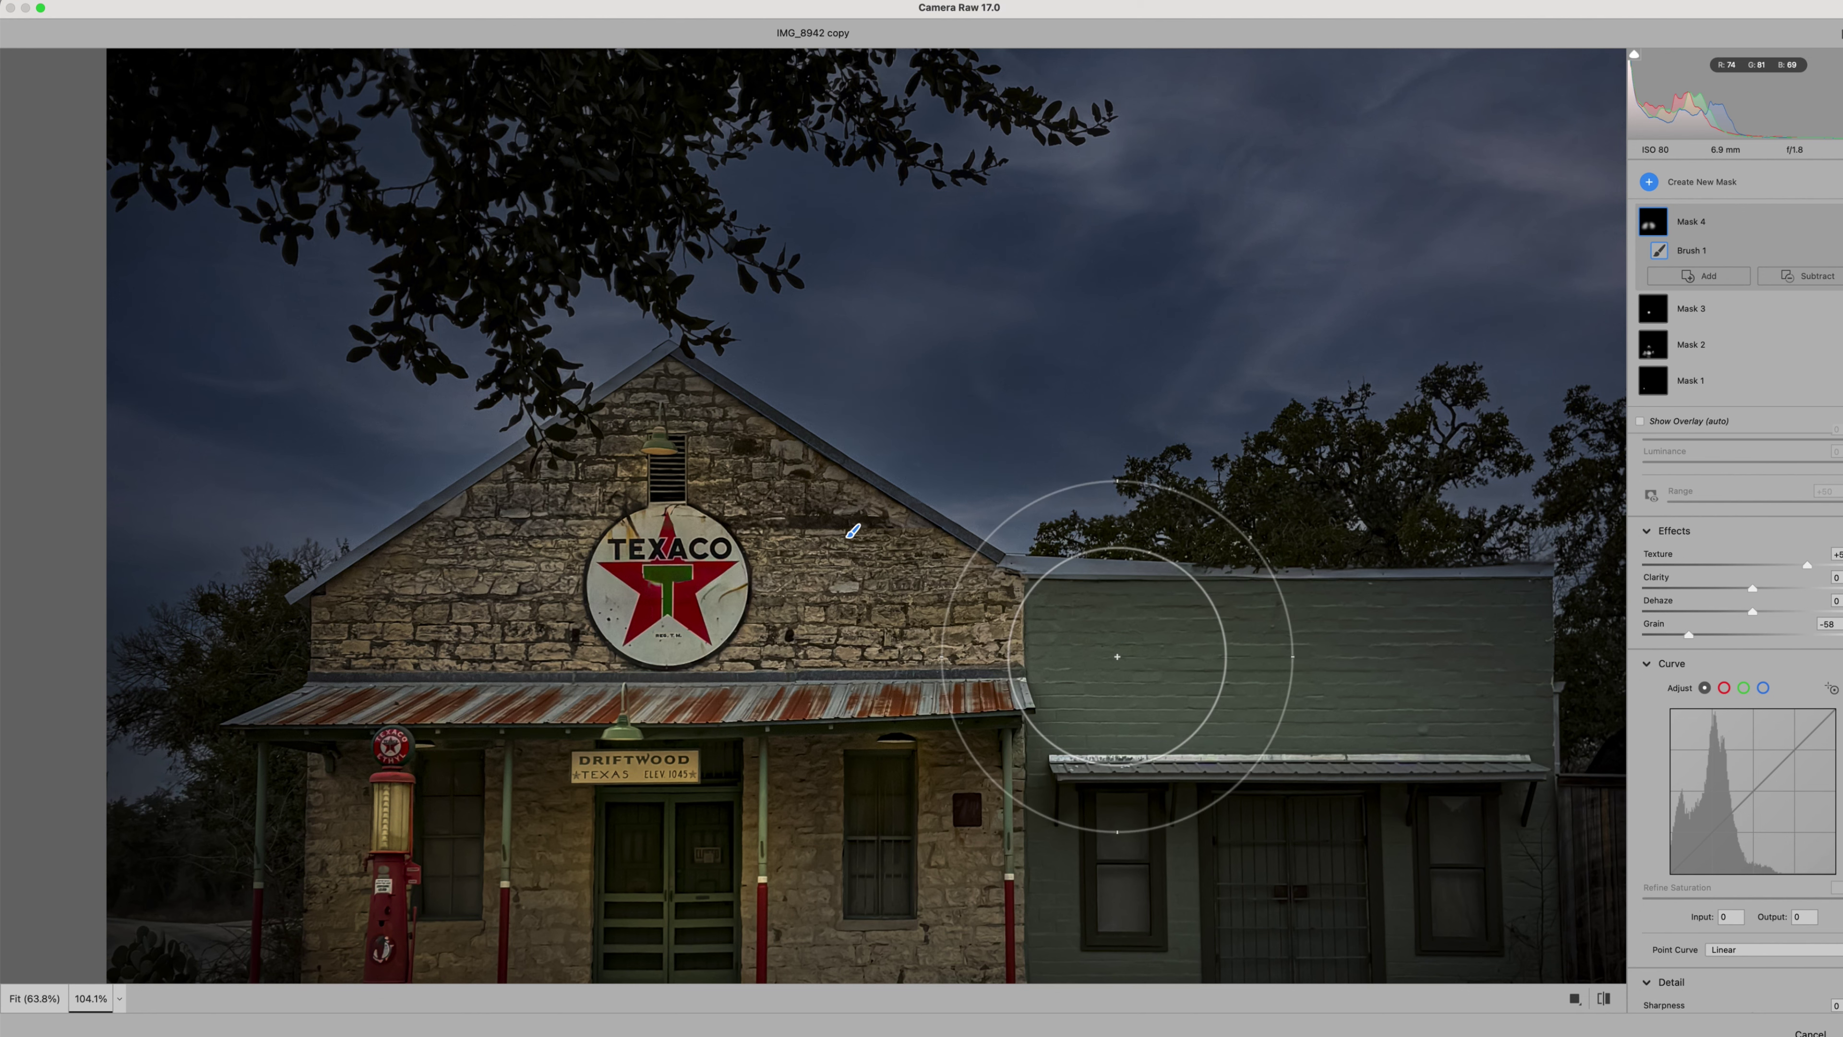
{"action": "scroll", "coordinate": [1117, 656], "scroll_direction": "down", "scroll_amount": 5}
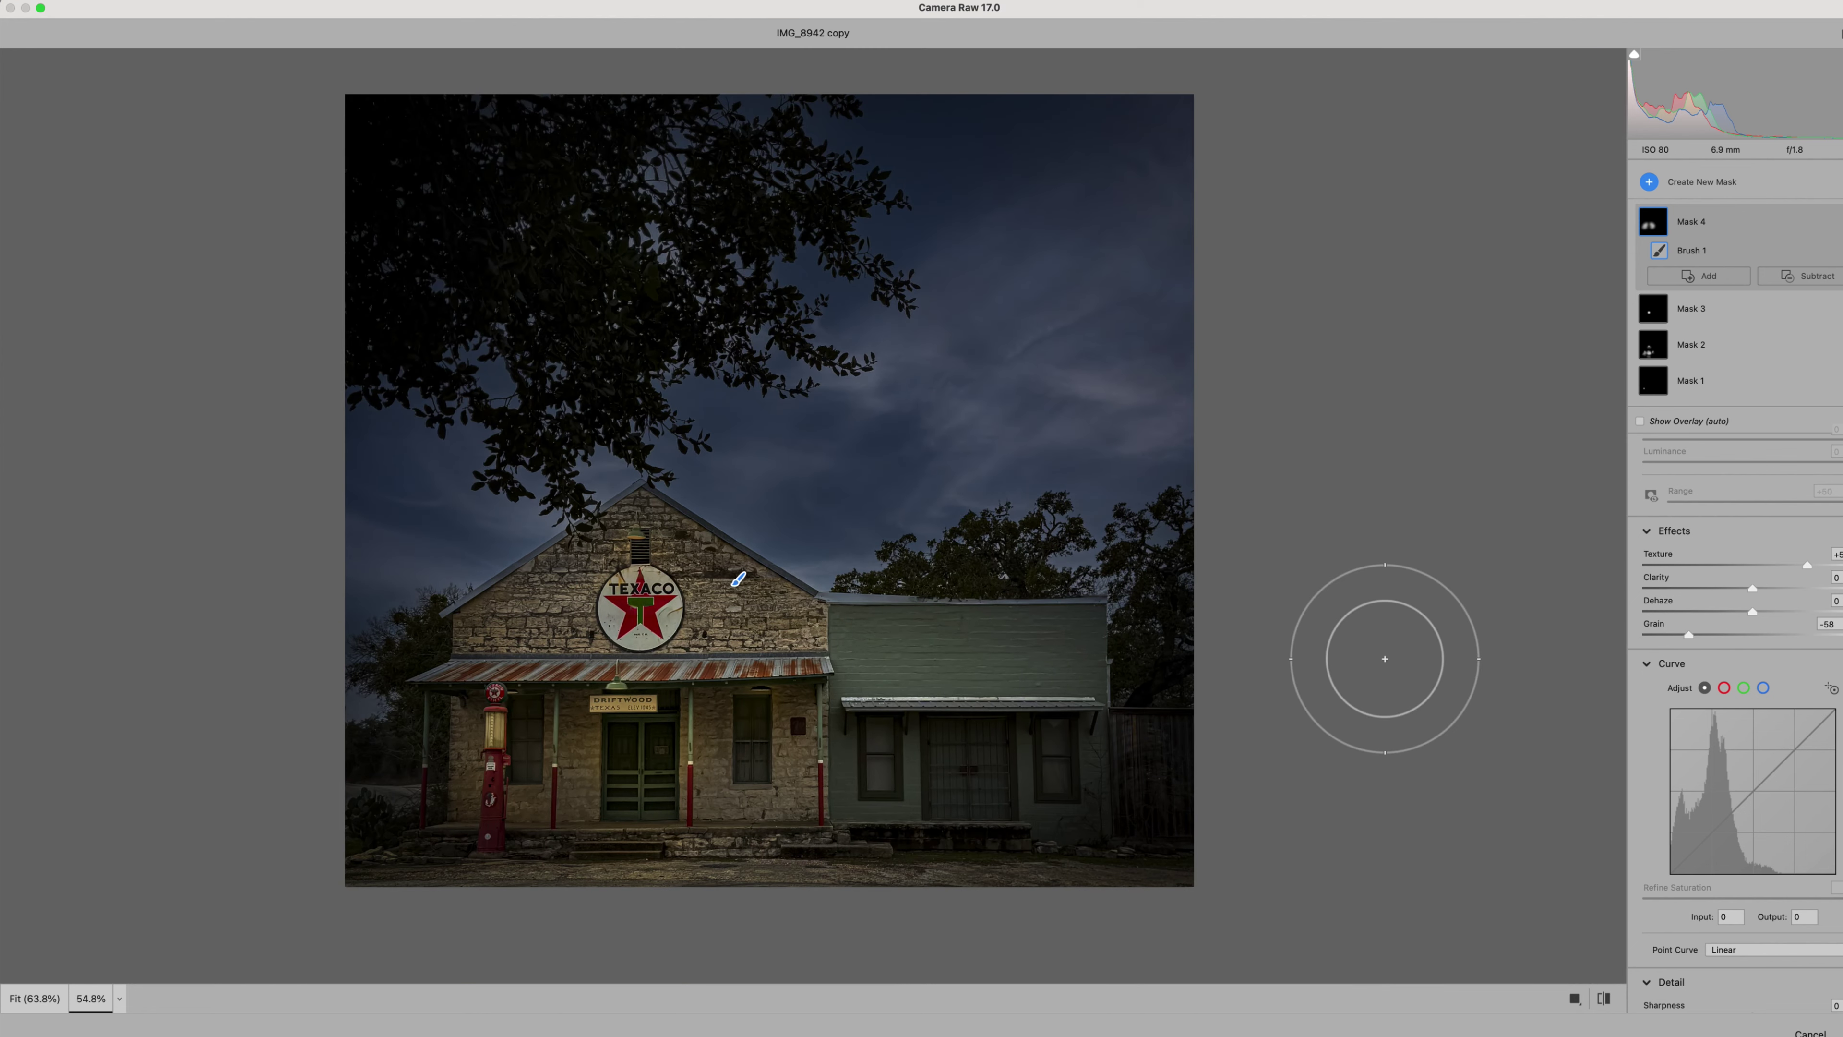
{"action": "key", "text": "bracketleft"}
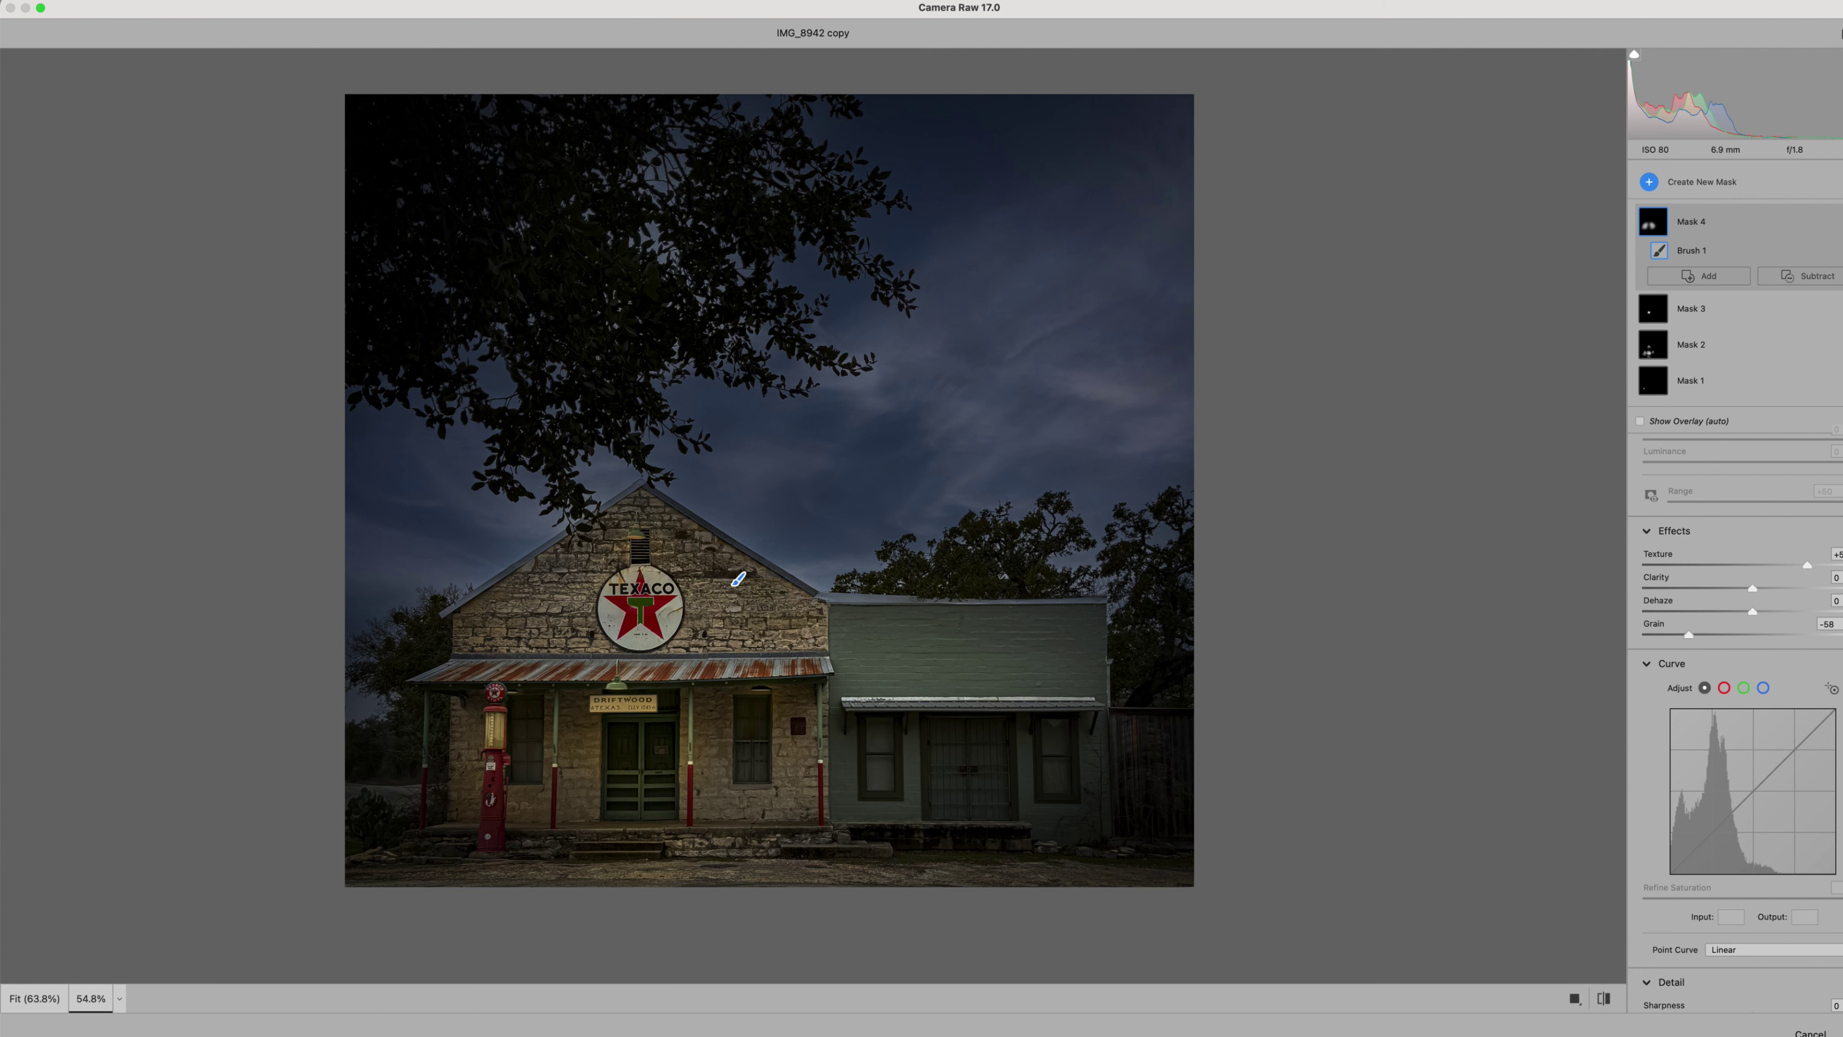
{"action": "key", "text": "Return"}
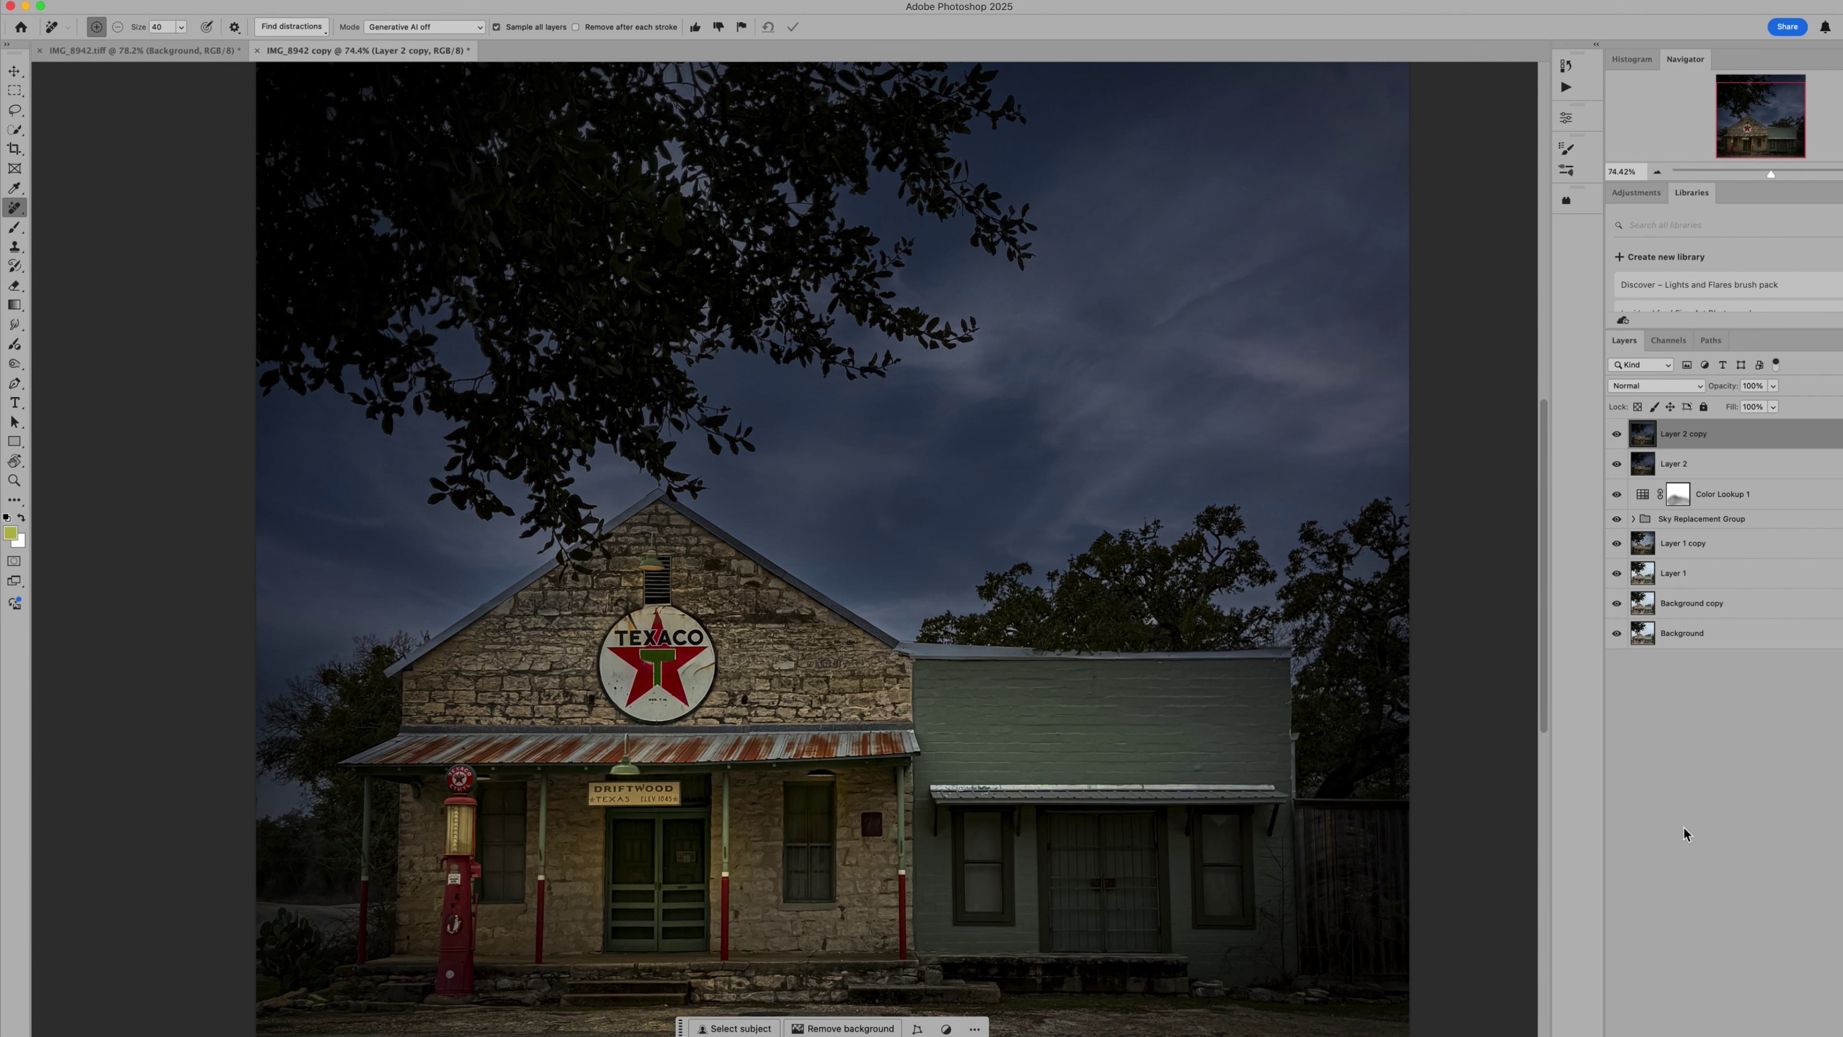
Hide and show Layer 2 copy to compare the lighting edits, and duplicate that layer.
{"action": "left_click", "coordinate": [1617, 435]}
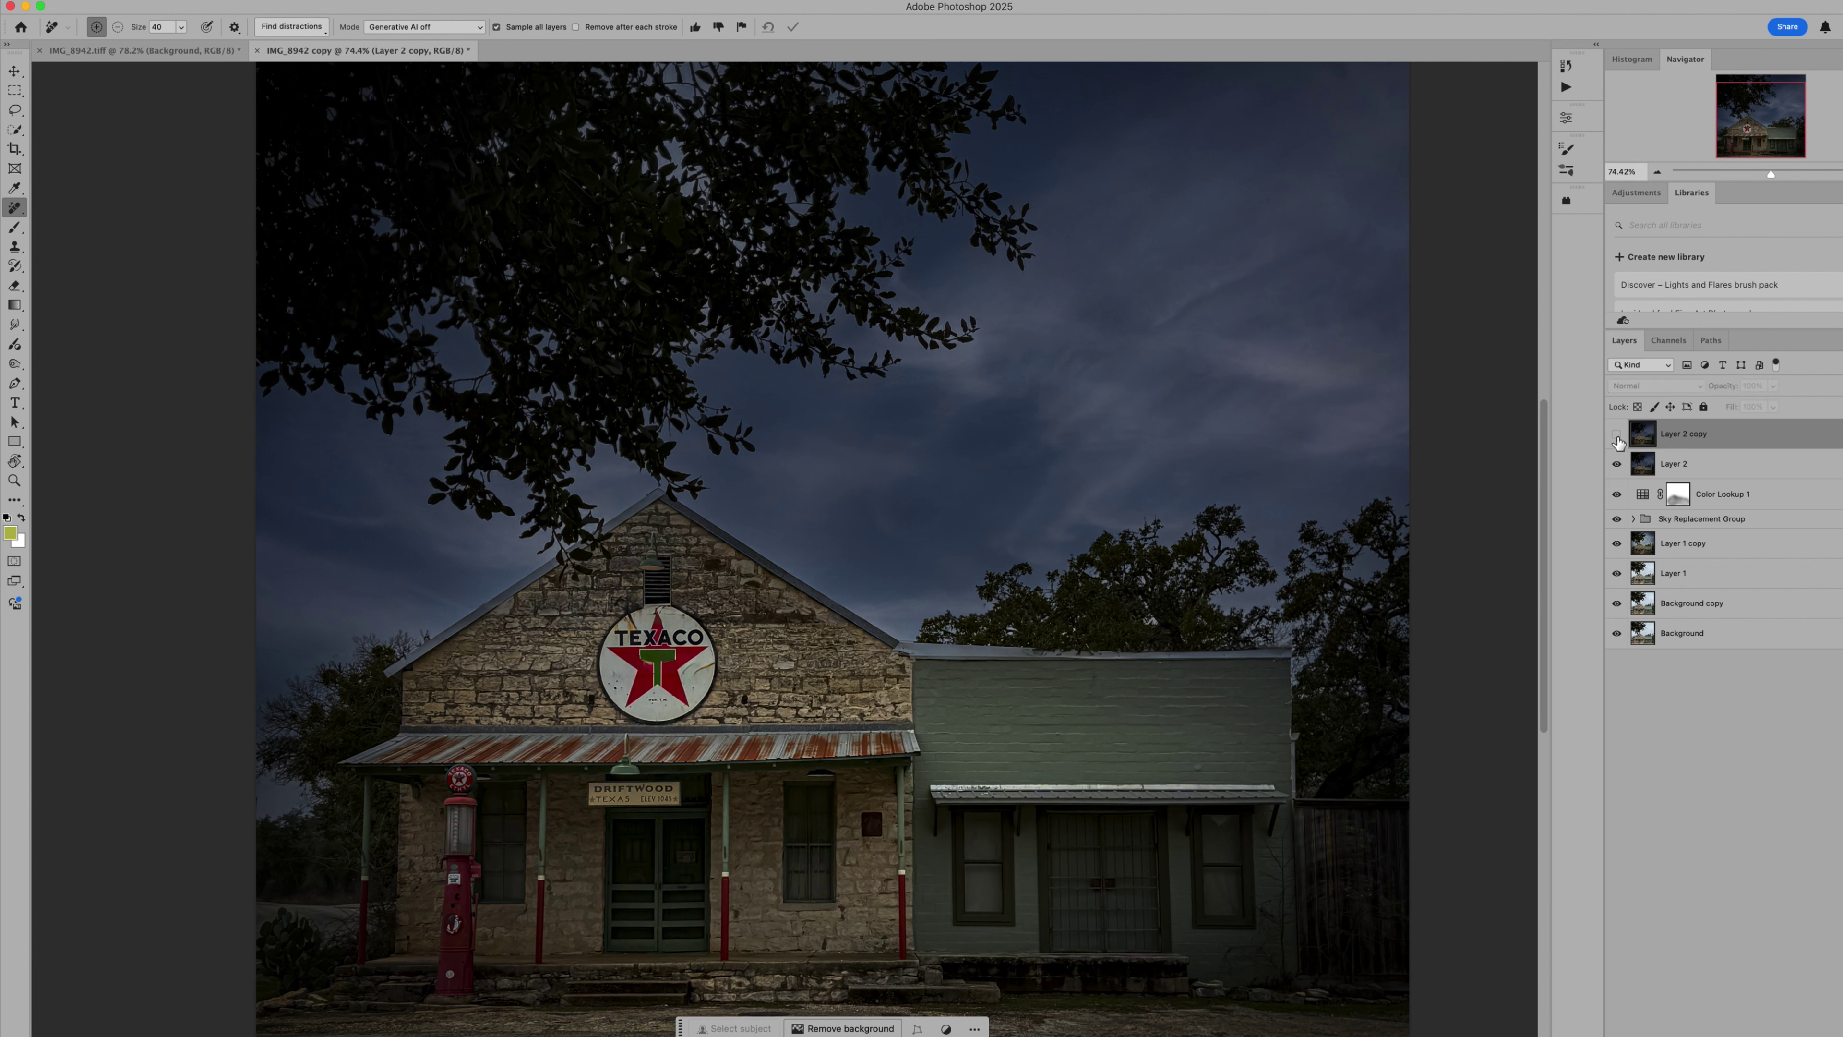
{"action": "left_click", "coordinate": [1616, 435]}
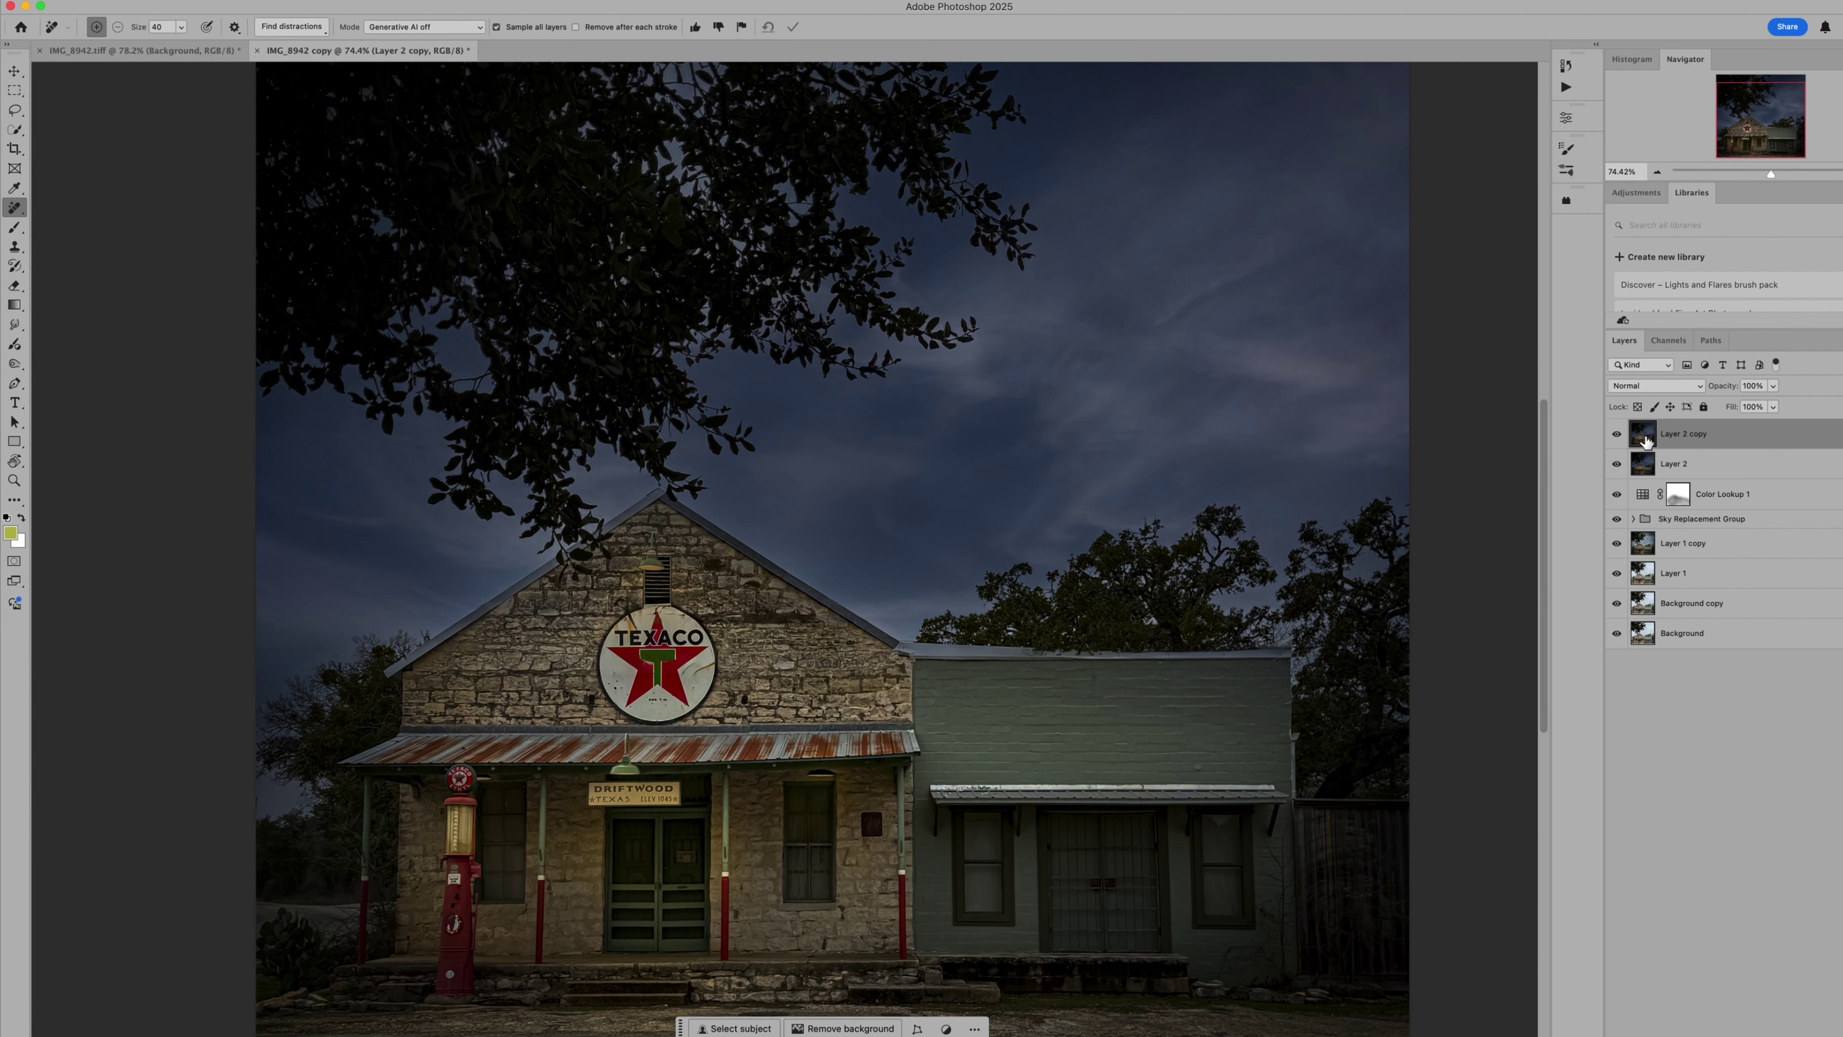
{"action": "key", "text": "super+j"}
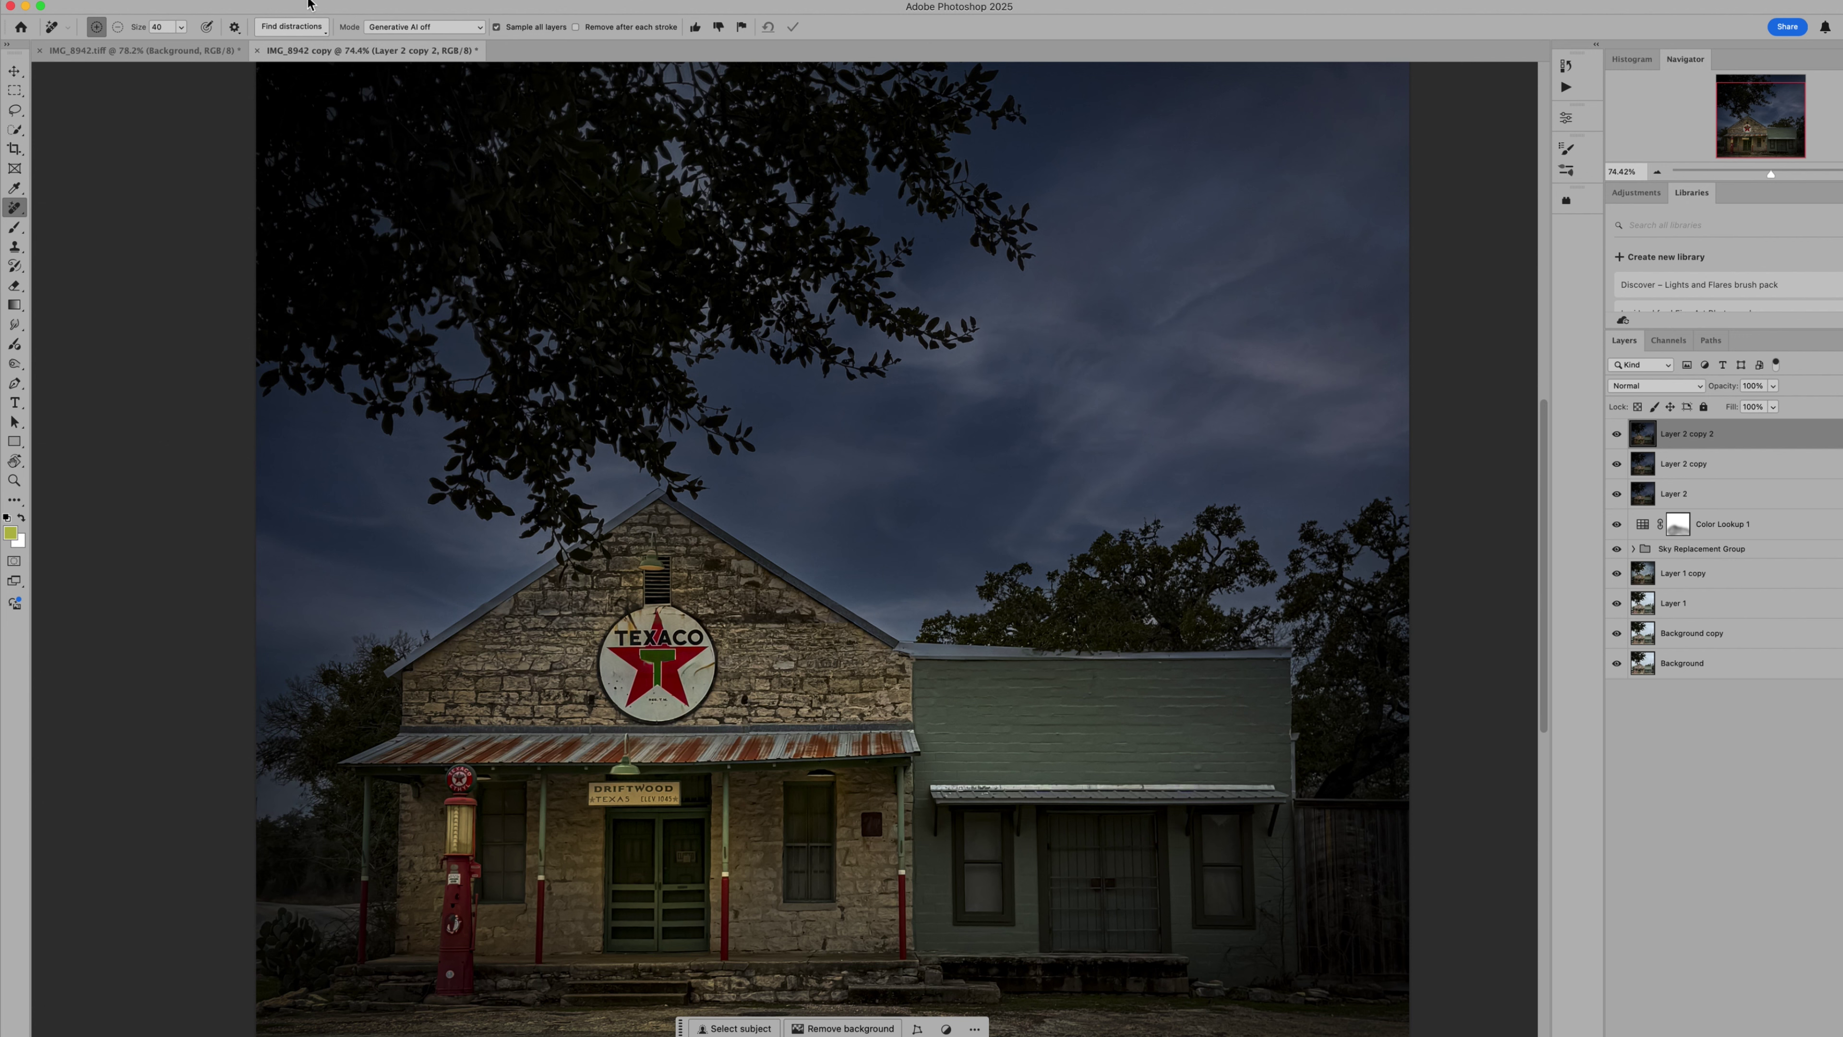
{"action": "left_click", "coordinate": [212, 4]}
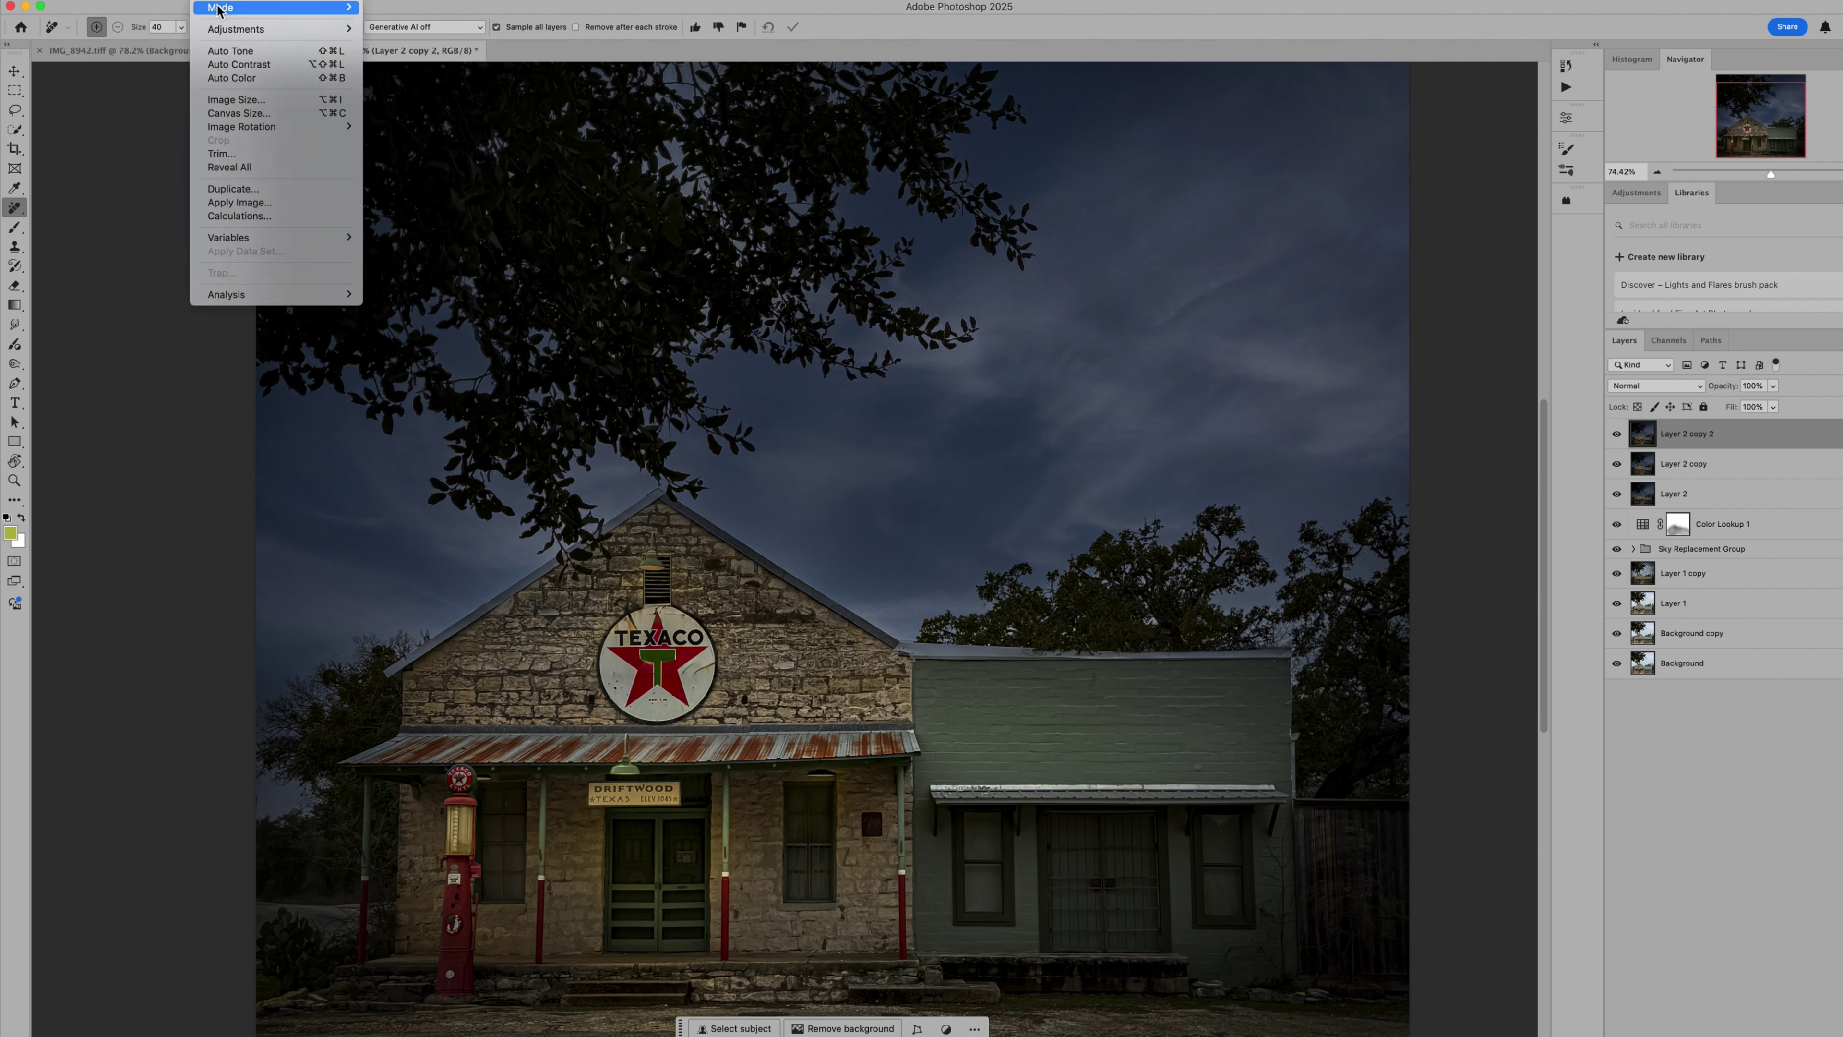
{"action": "mouse_move", "coordinate": [262, 8]}
{"action": "left_click", "coordinate": [397, 129]}
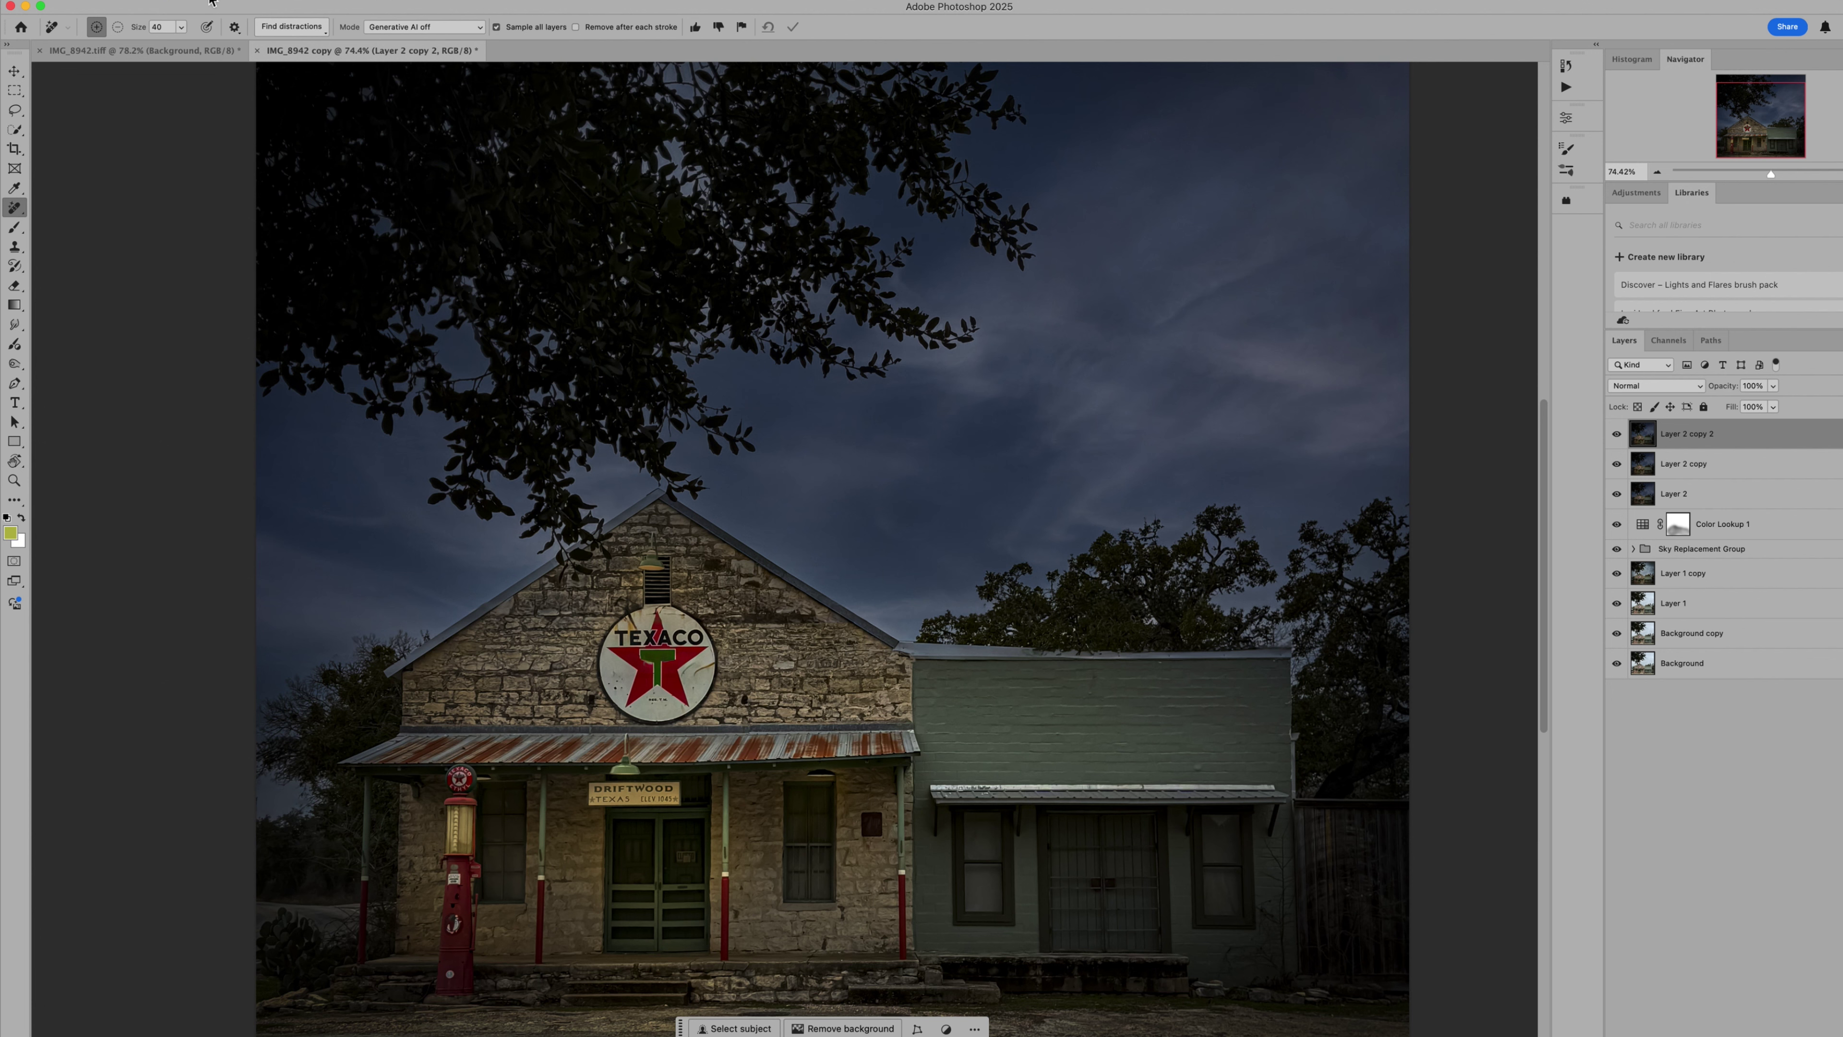
{"action": "left_click", "coordinate": [212, 4]}
{"action": "mouse_move", "coordinate": [275, 8]}
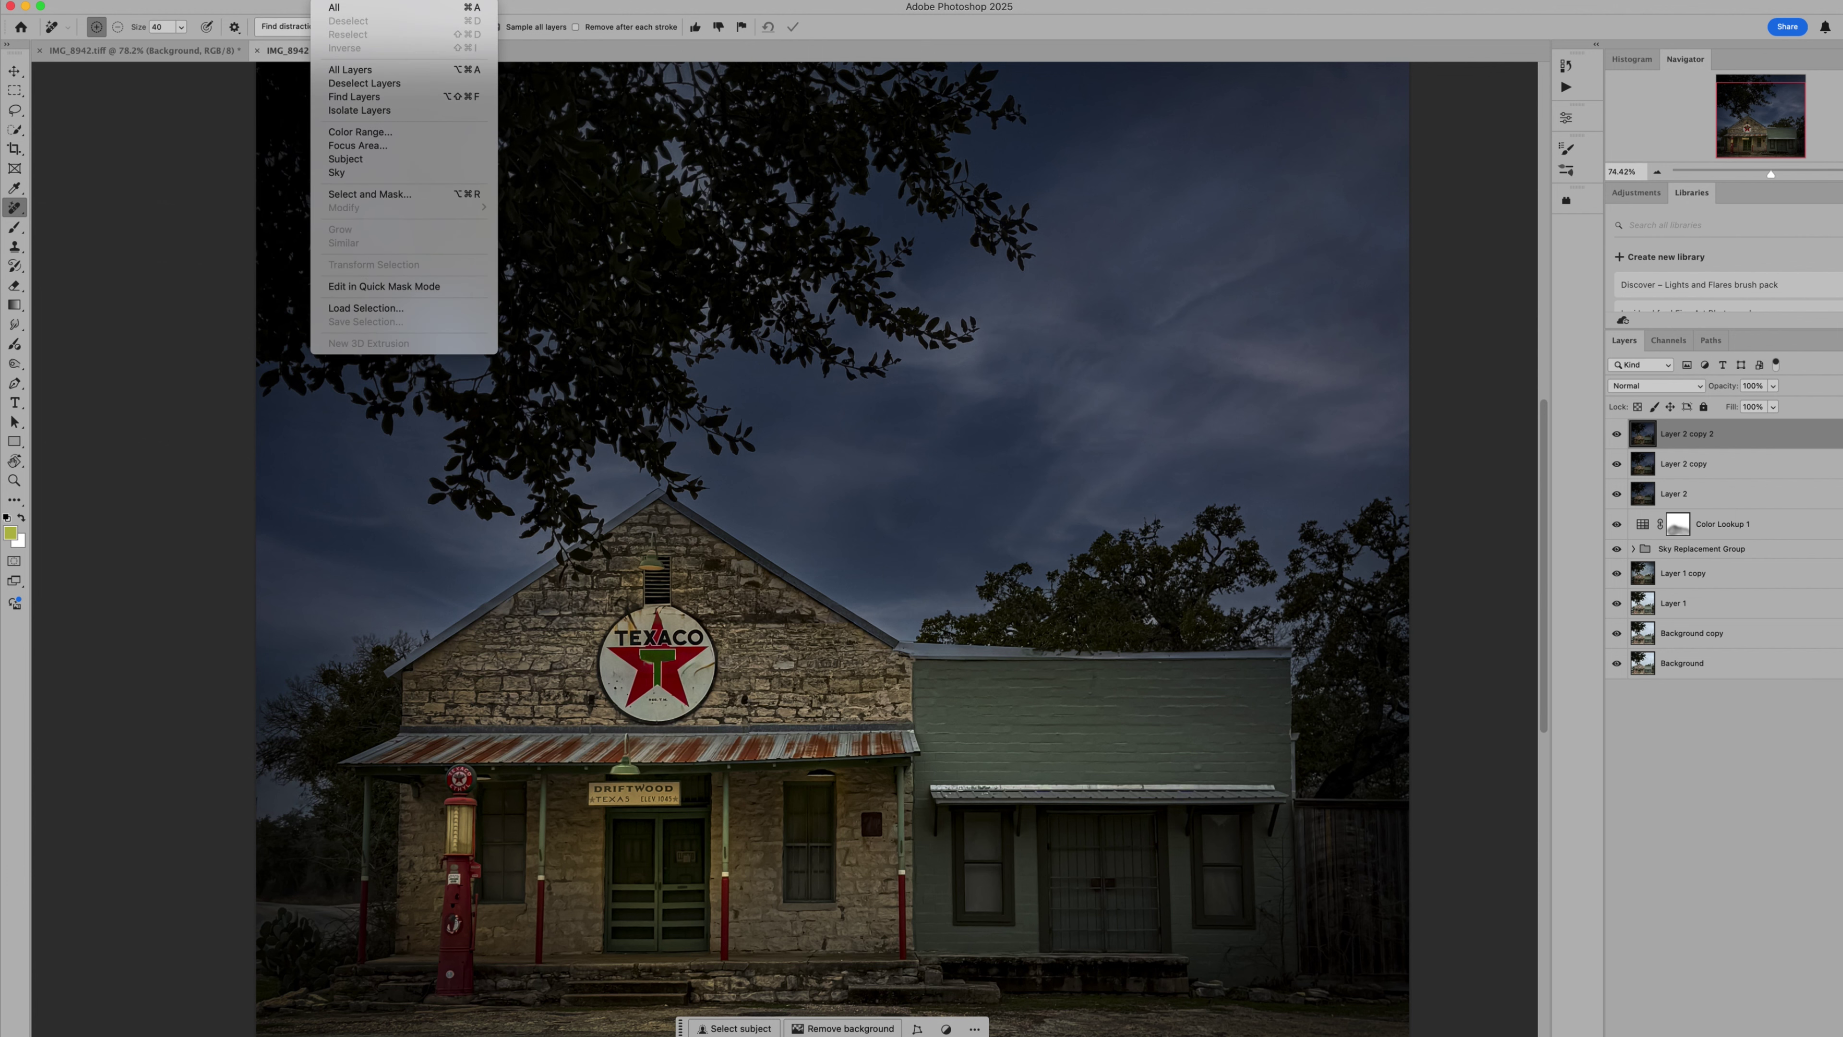
{"action": "left_click", "coordinate": [383, 4]}
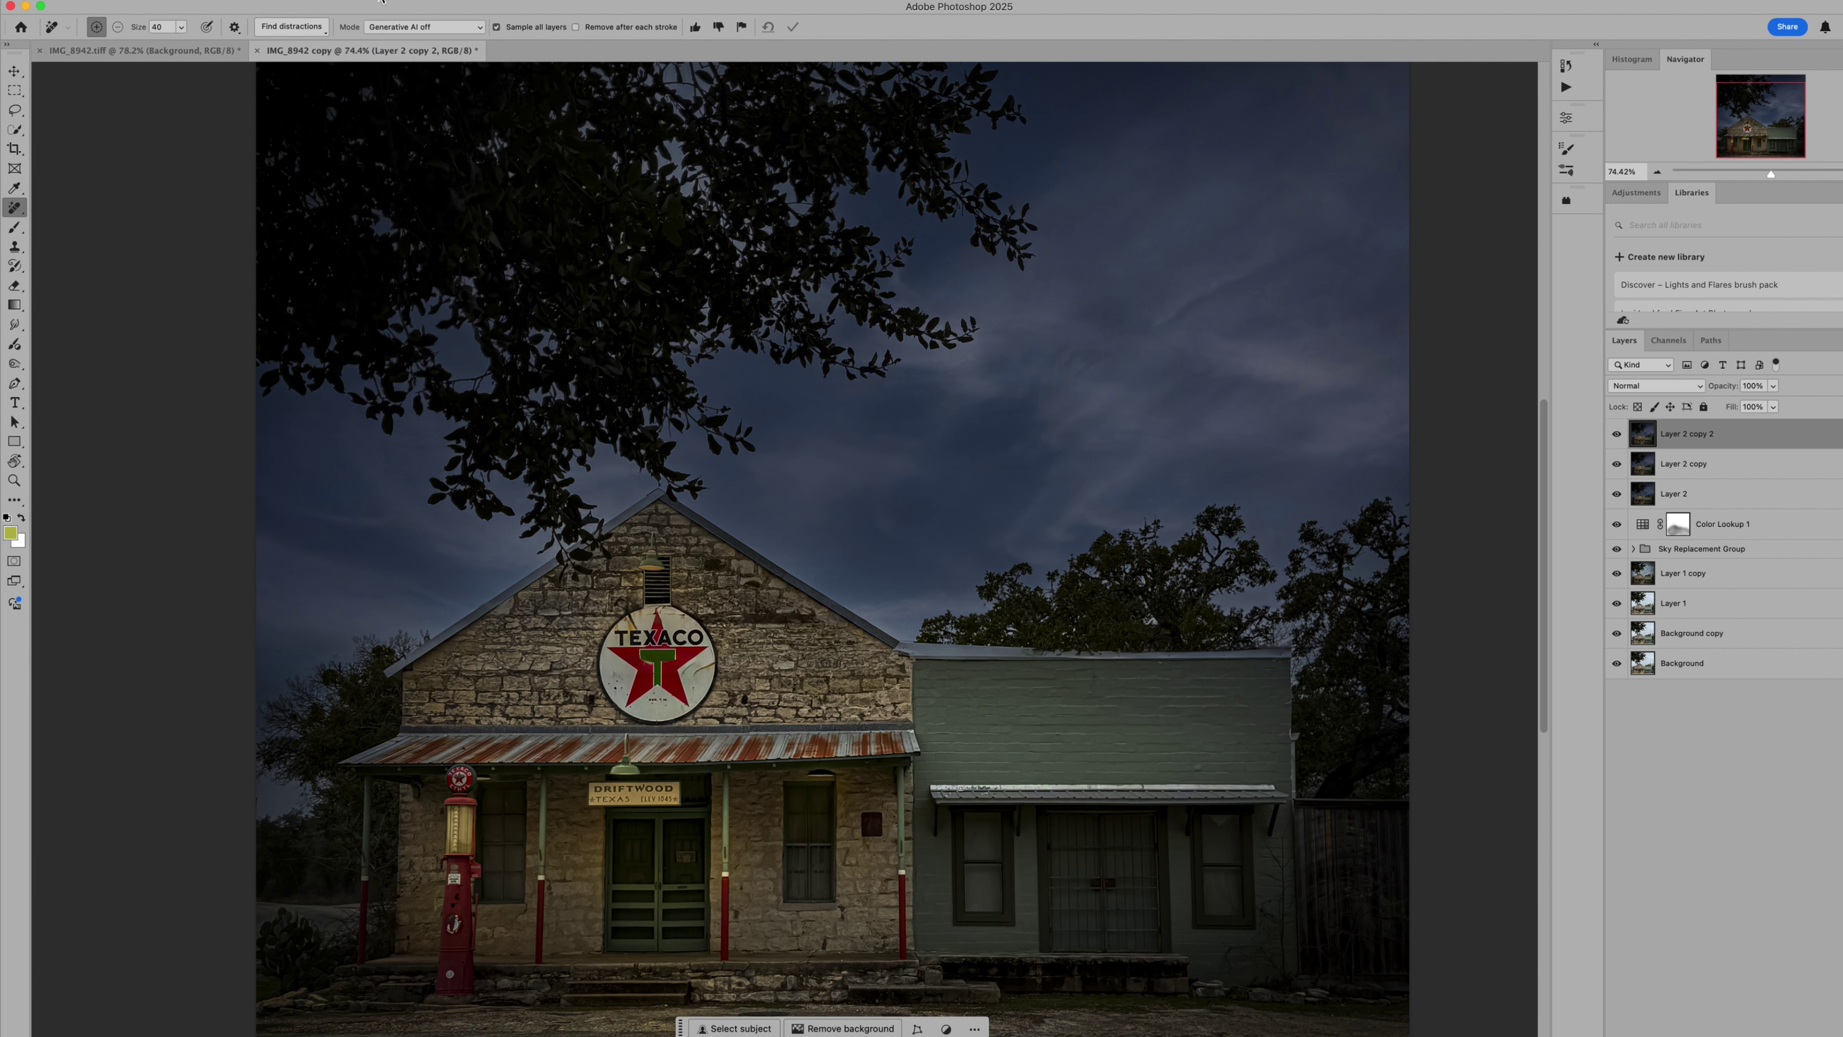
Try the Canvas and Burlap textures in the Texturizer filter, and apply it to Layer 2 copy 2 with Sandstone.
{"action": "left_click", "coordinate": [382, 4]}
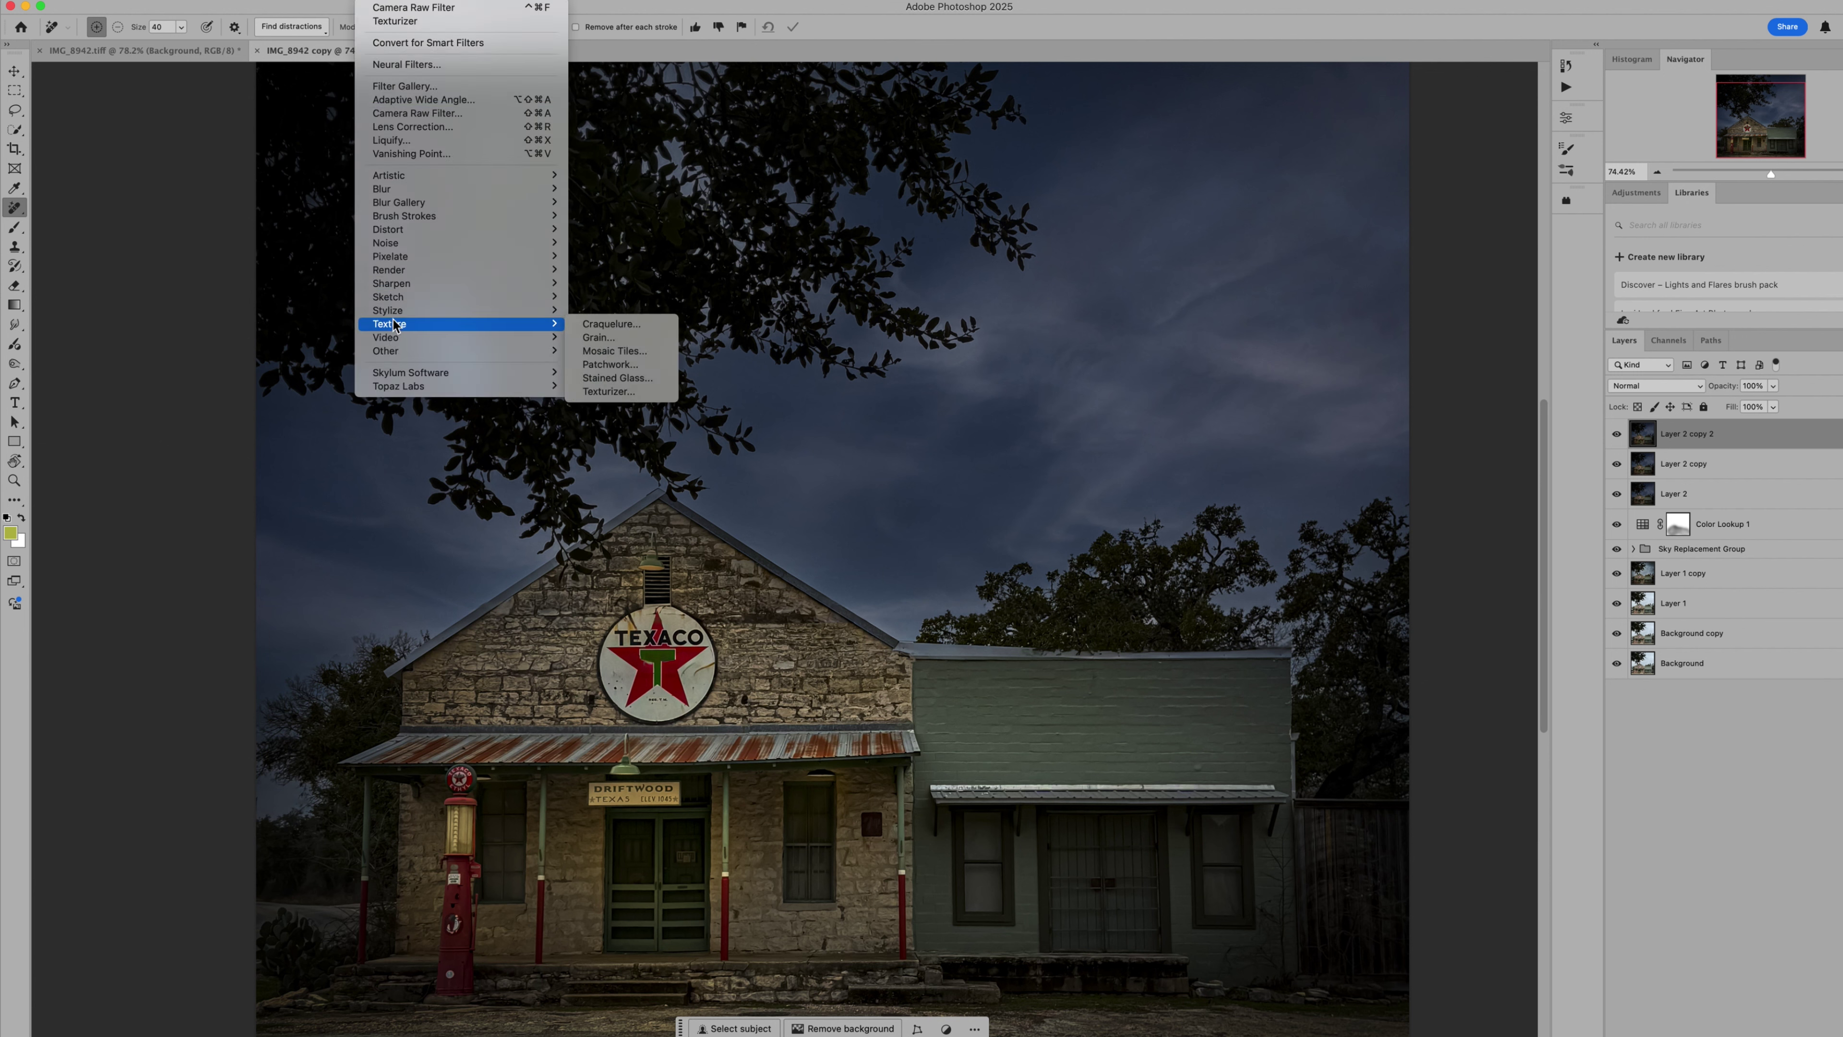
{"action": "mouse_move", "coordinate": [394, 328]}
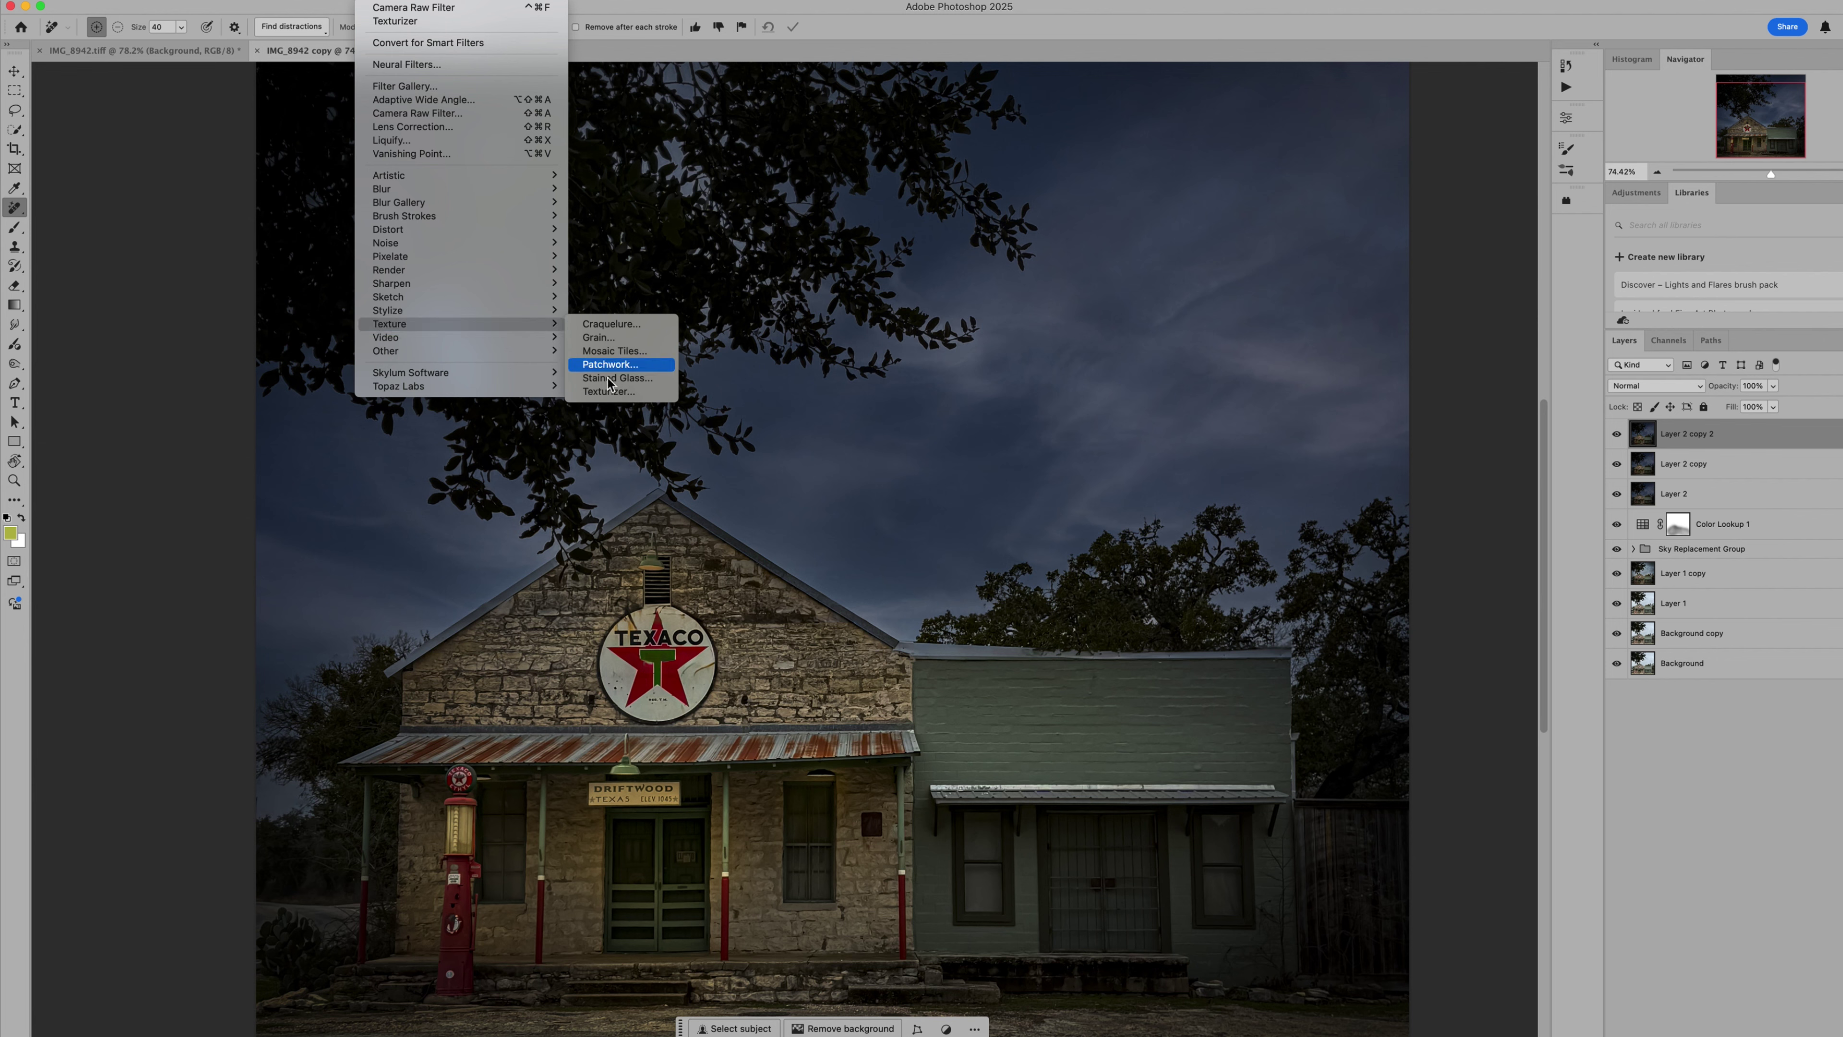
{"action": "left_click", "coordinate": [608, 392]}
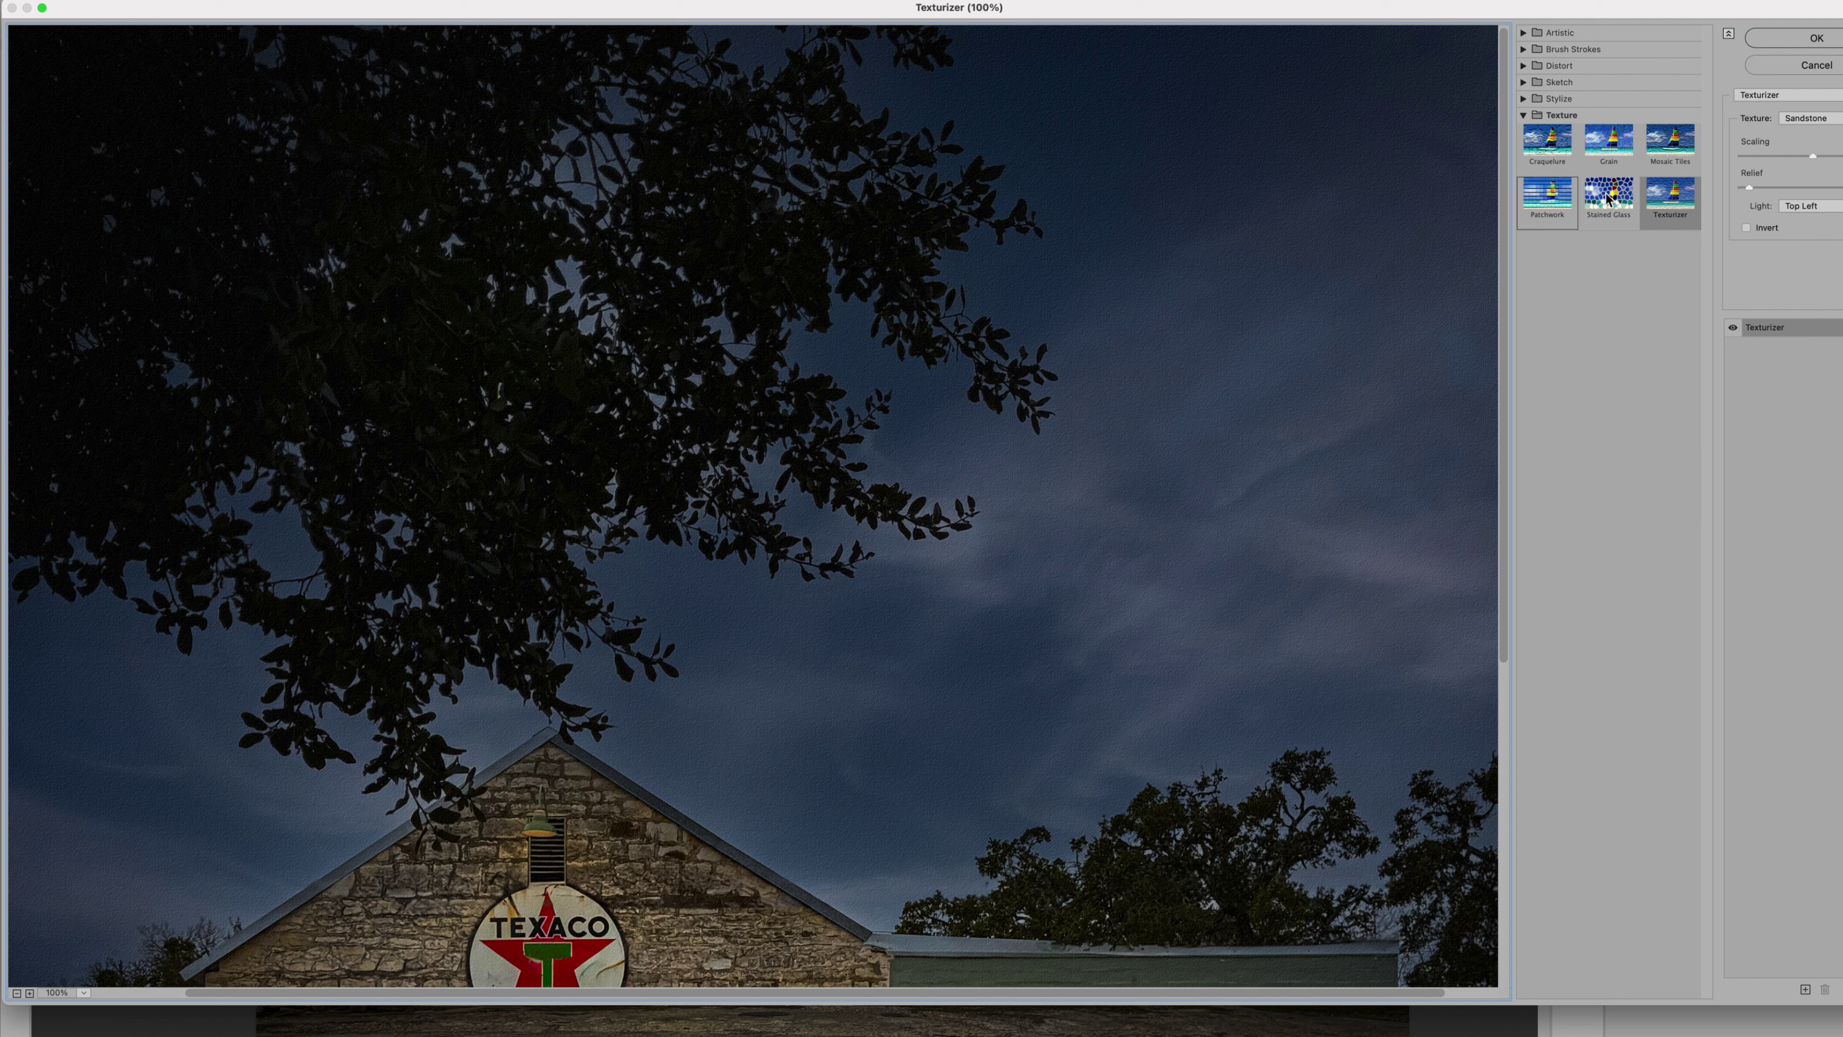
{"action": "left_click", "coordinate": [1819, 122]}
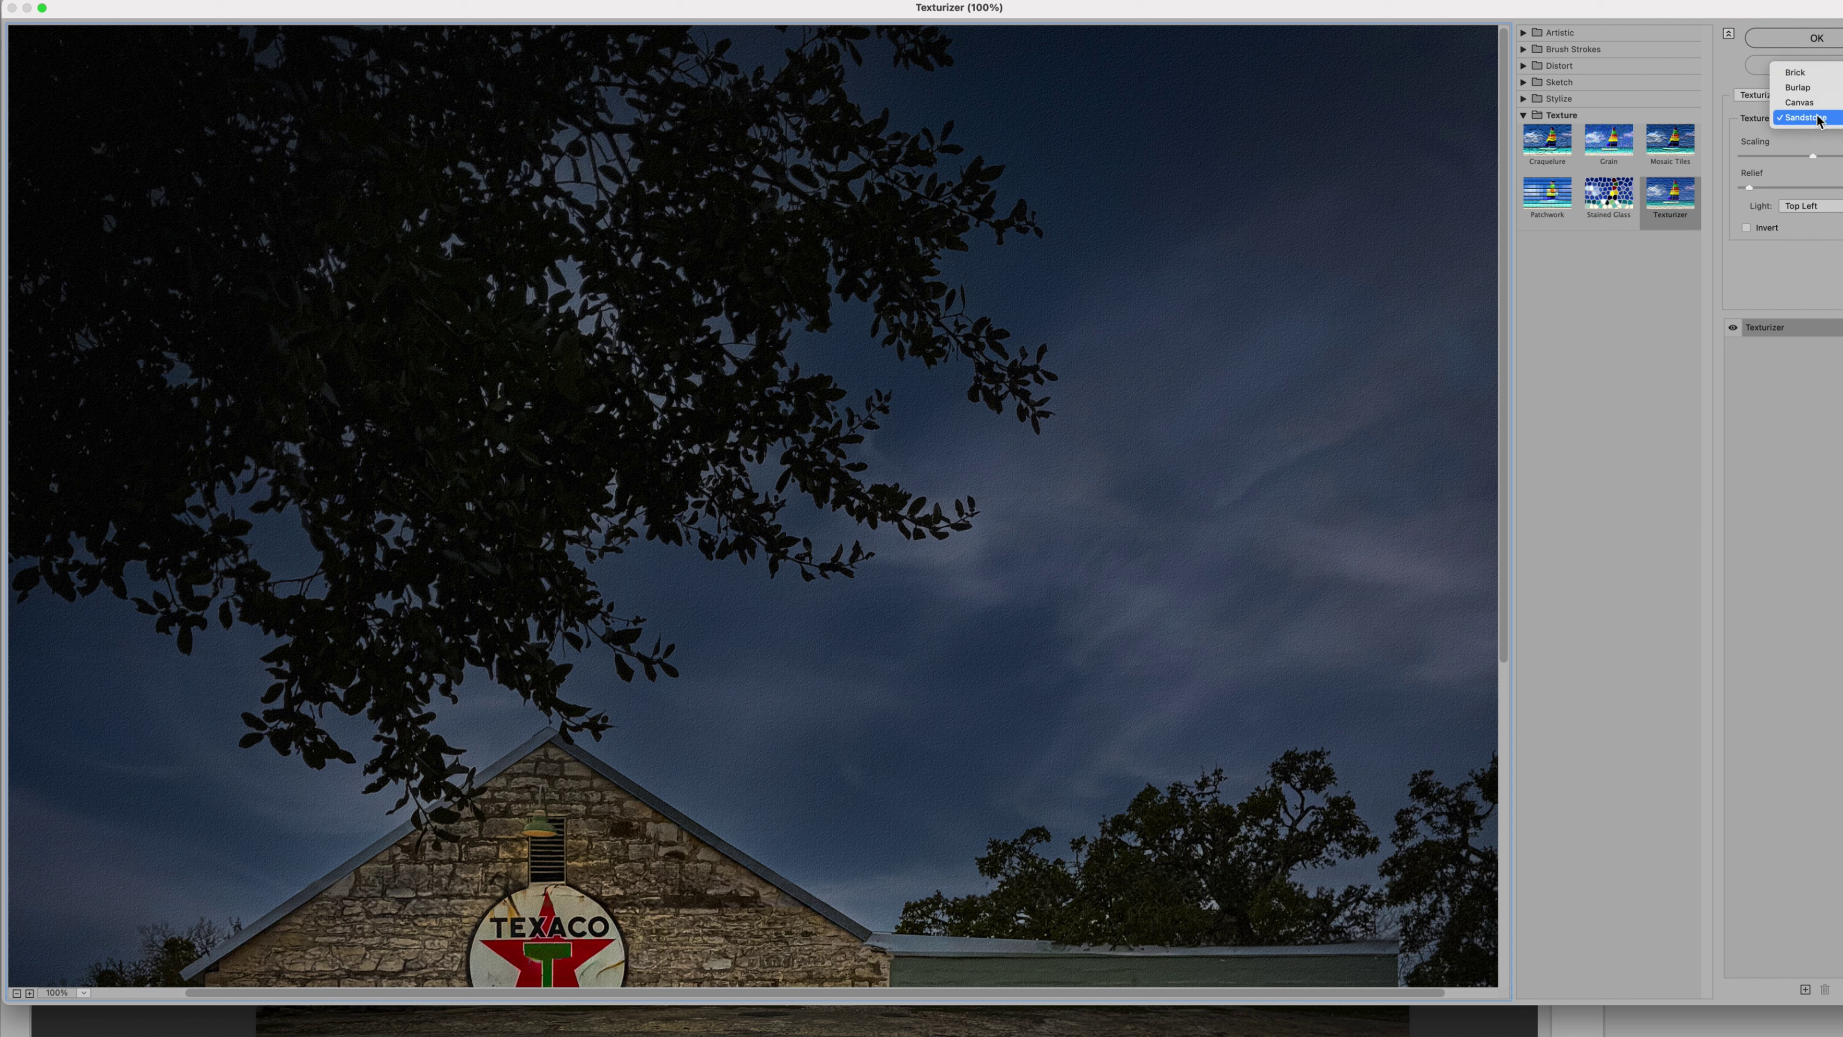
{"action": "left_click", "coordinate": [1818, 109]}
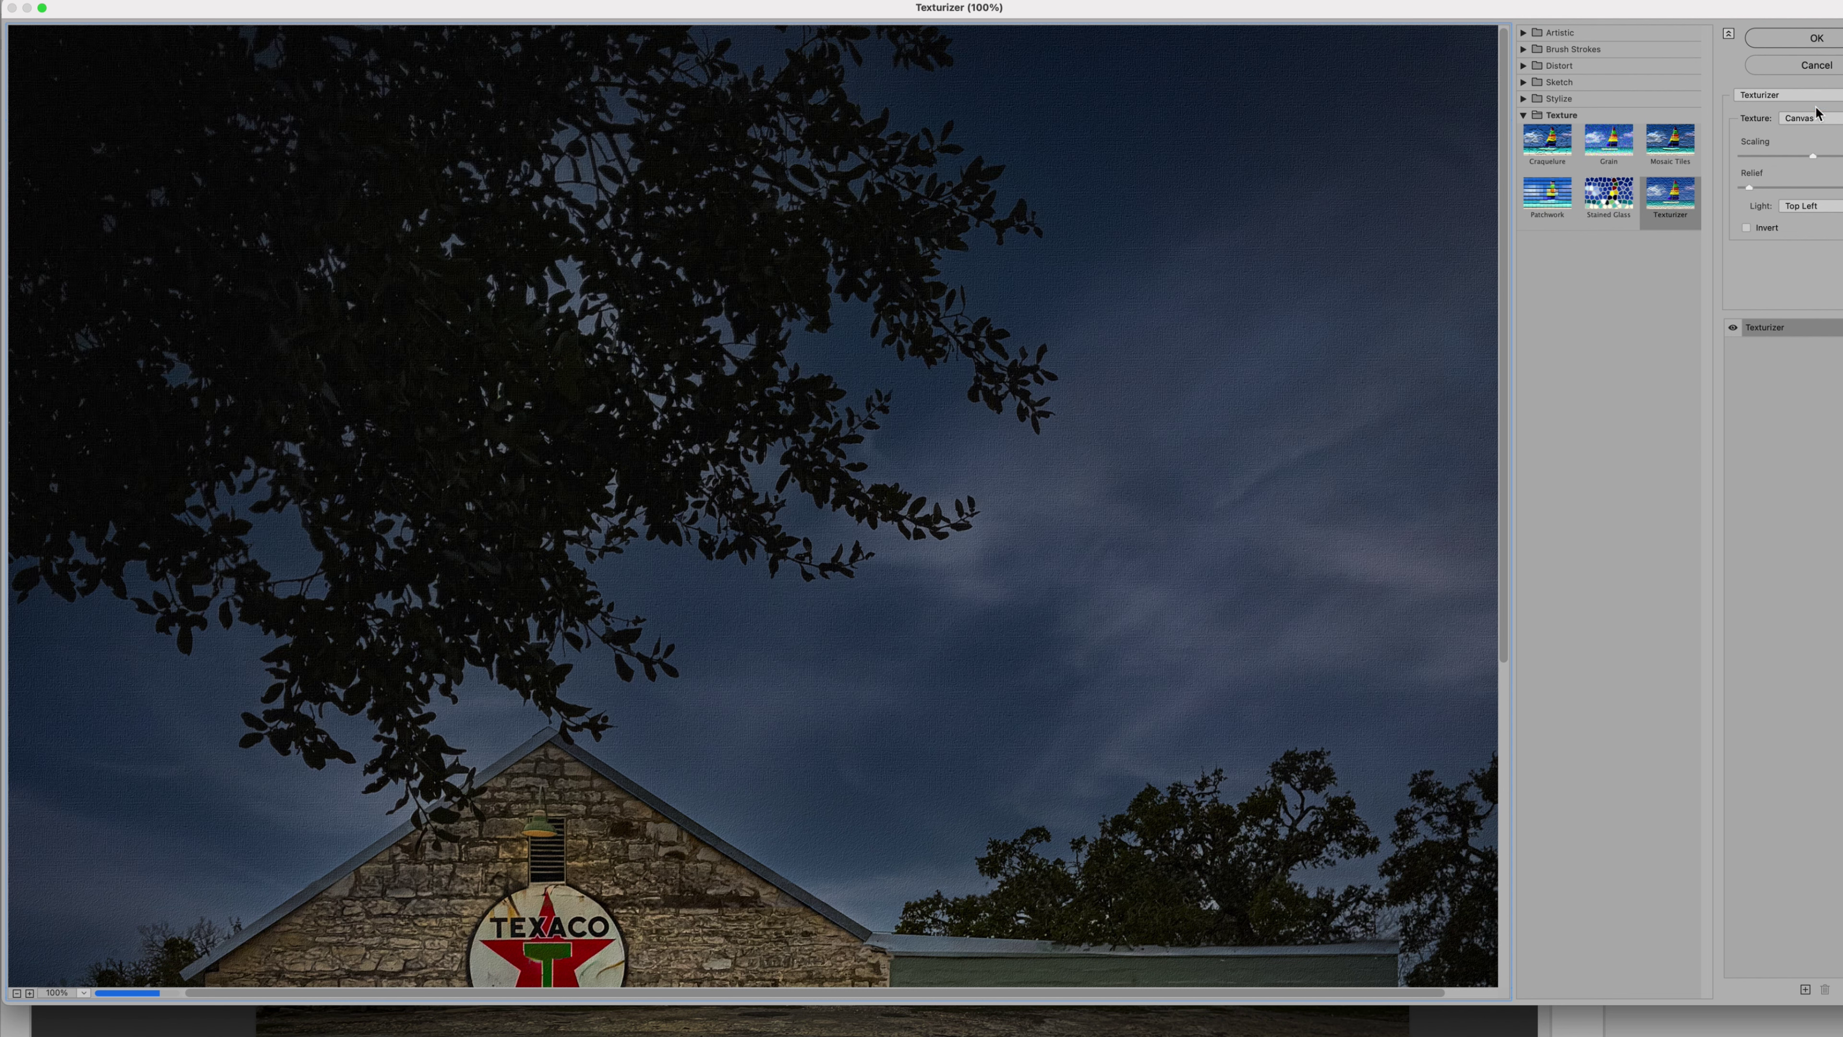
{"action": "left_click", "coordinate": [1818, 117]}
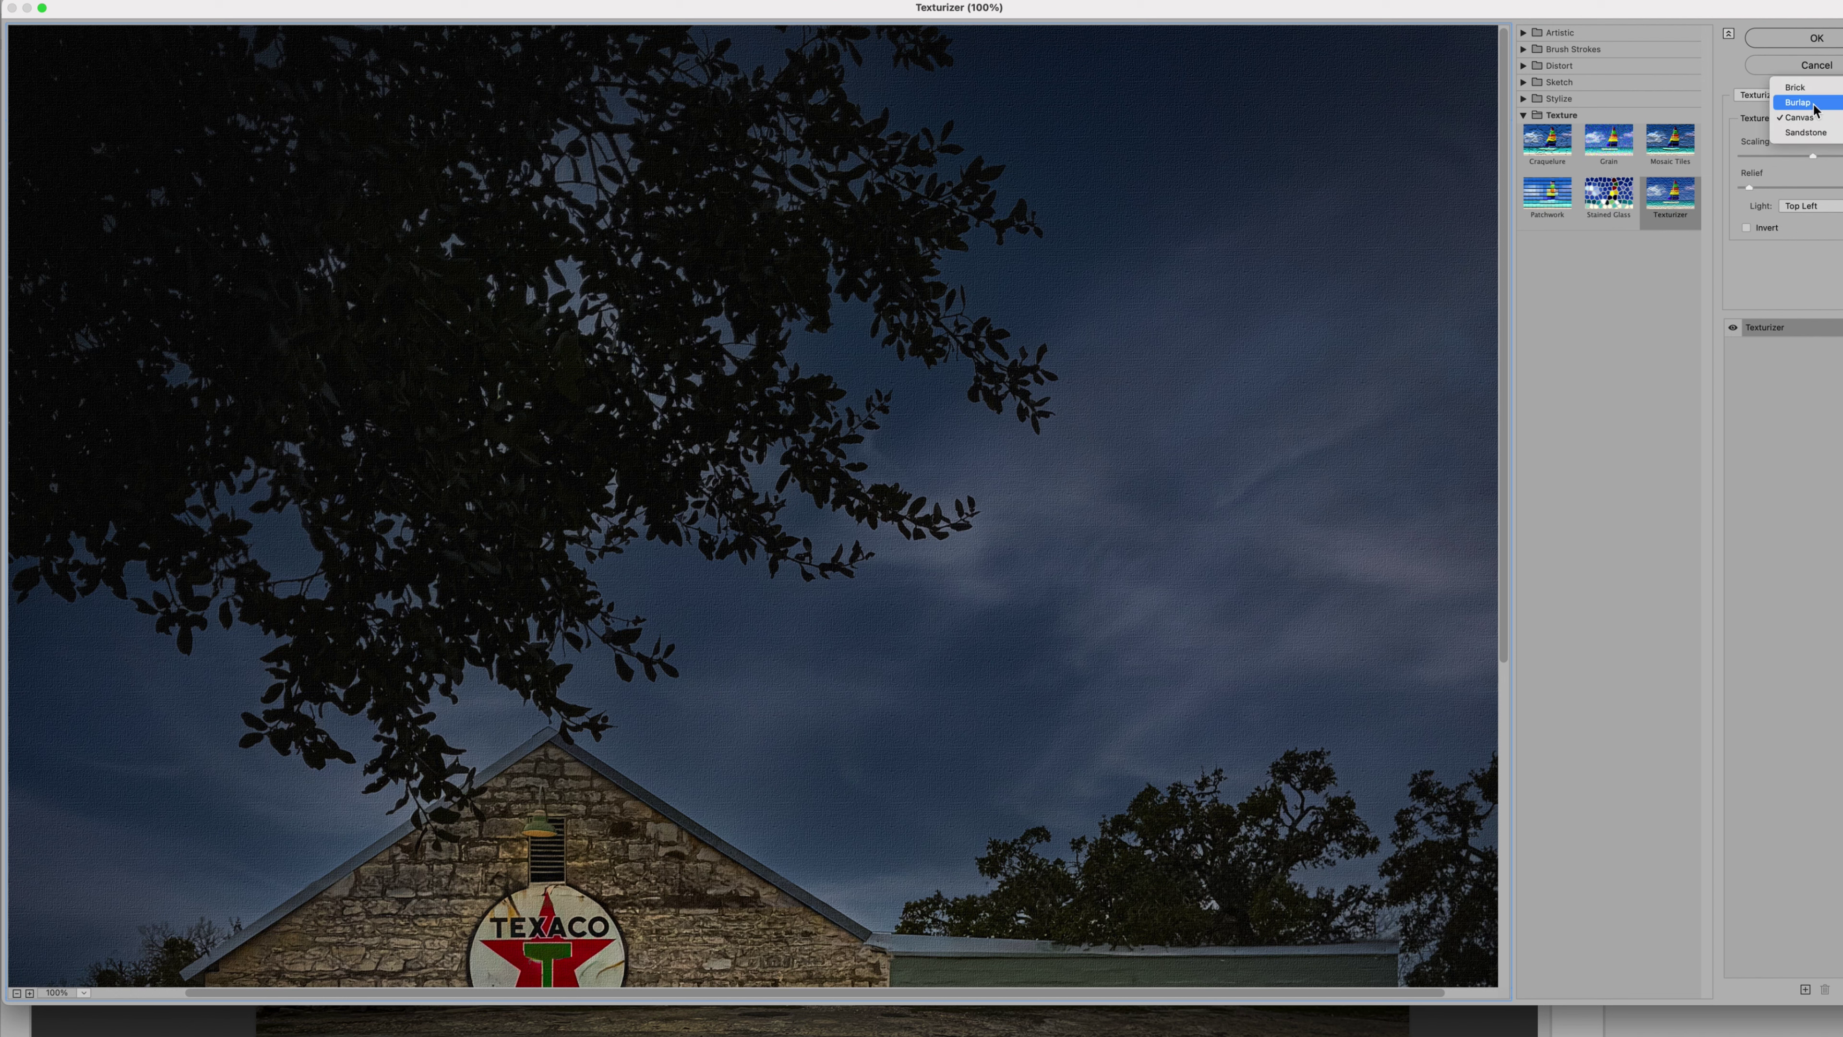
{"action": "left_click", "coordinate": [1814, 104]}
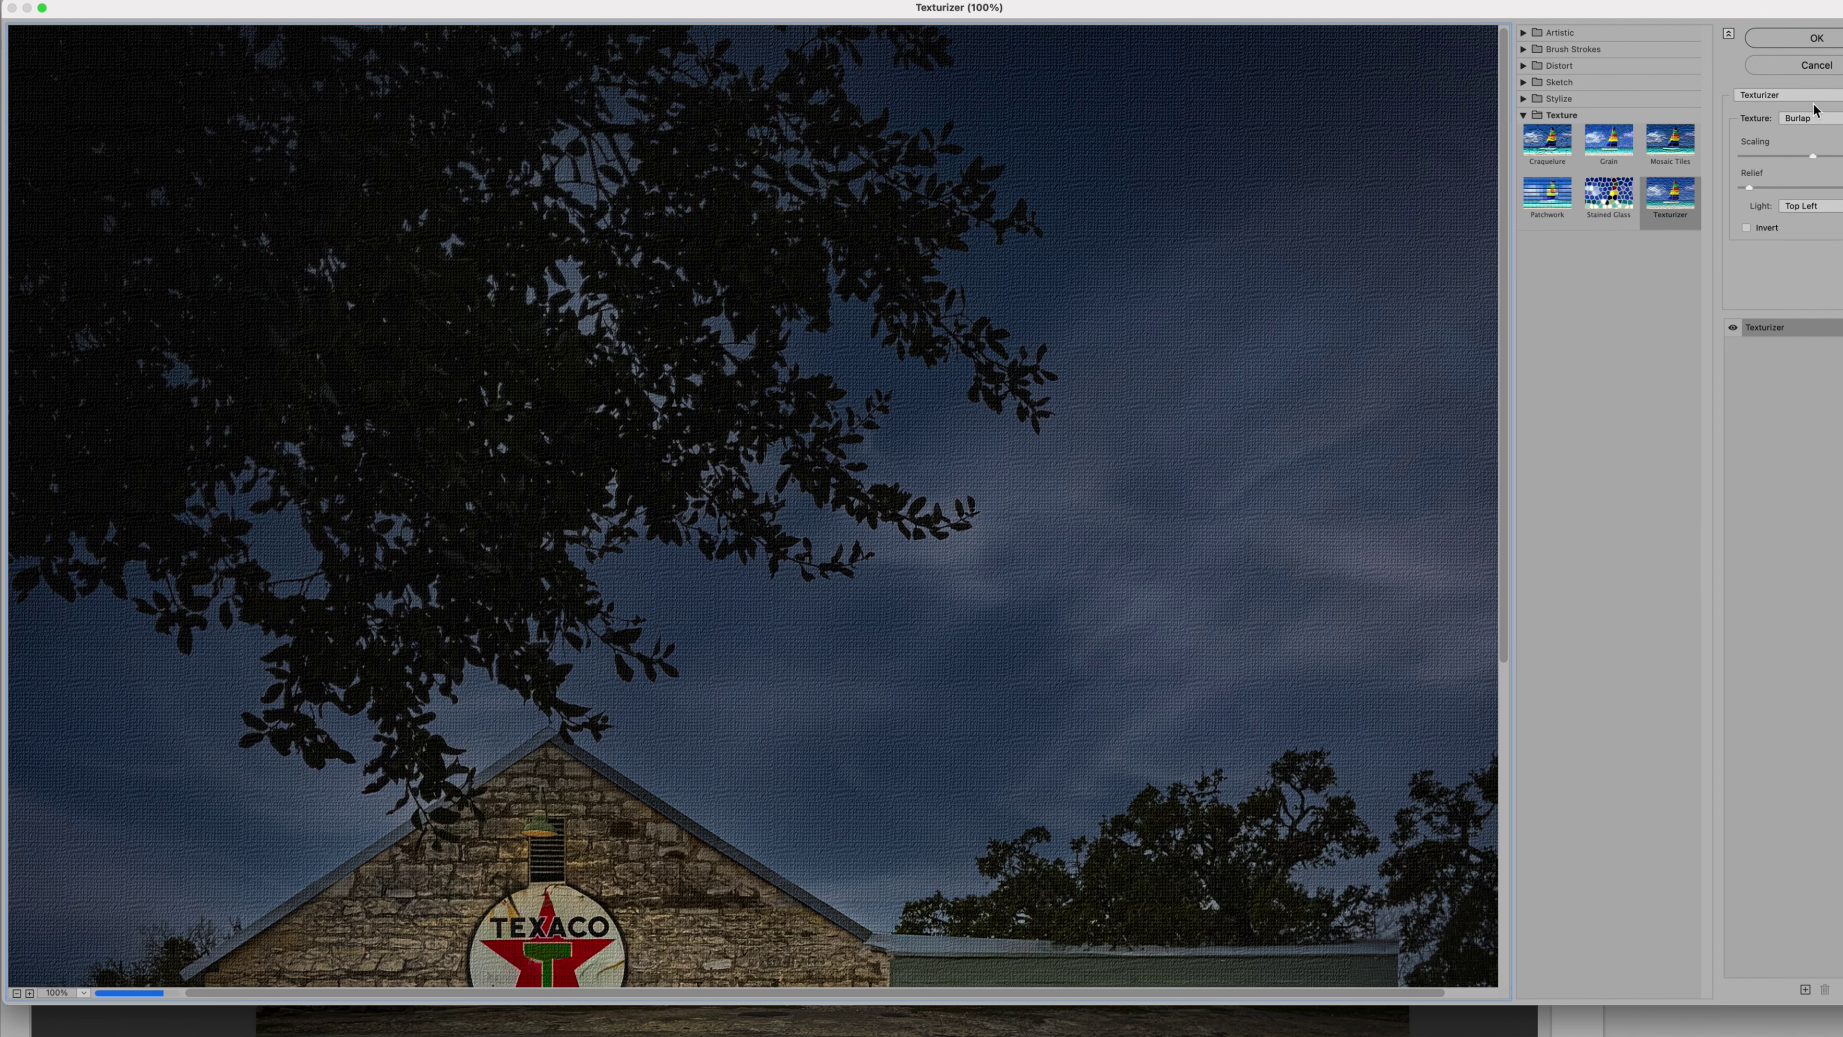
{"action": "left_click", "coordinate": [1811, 119]}
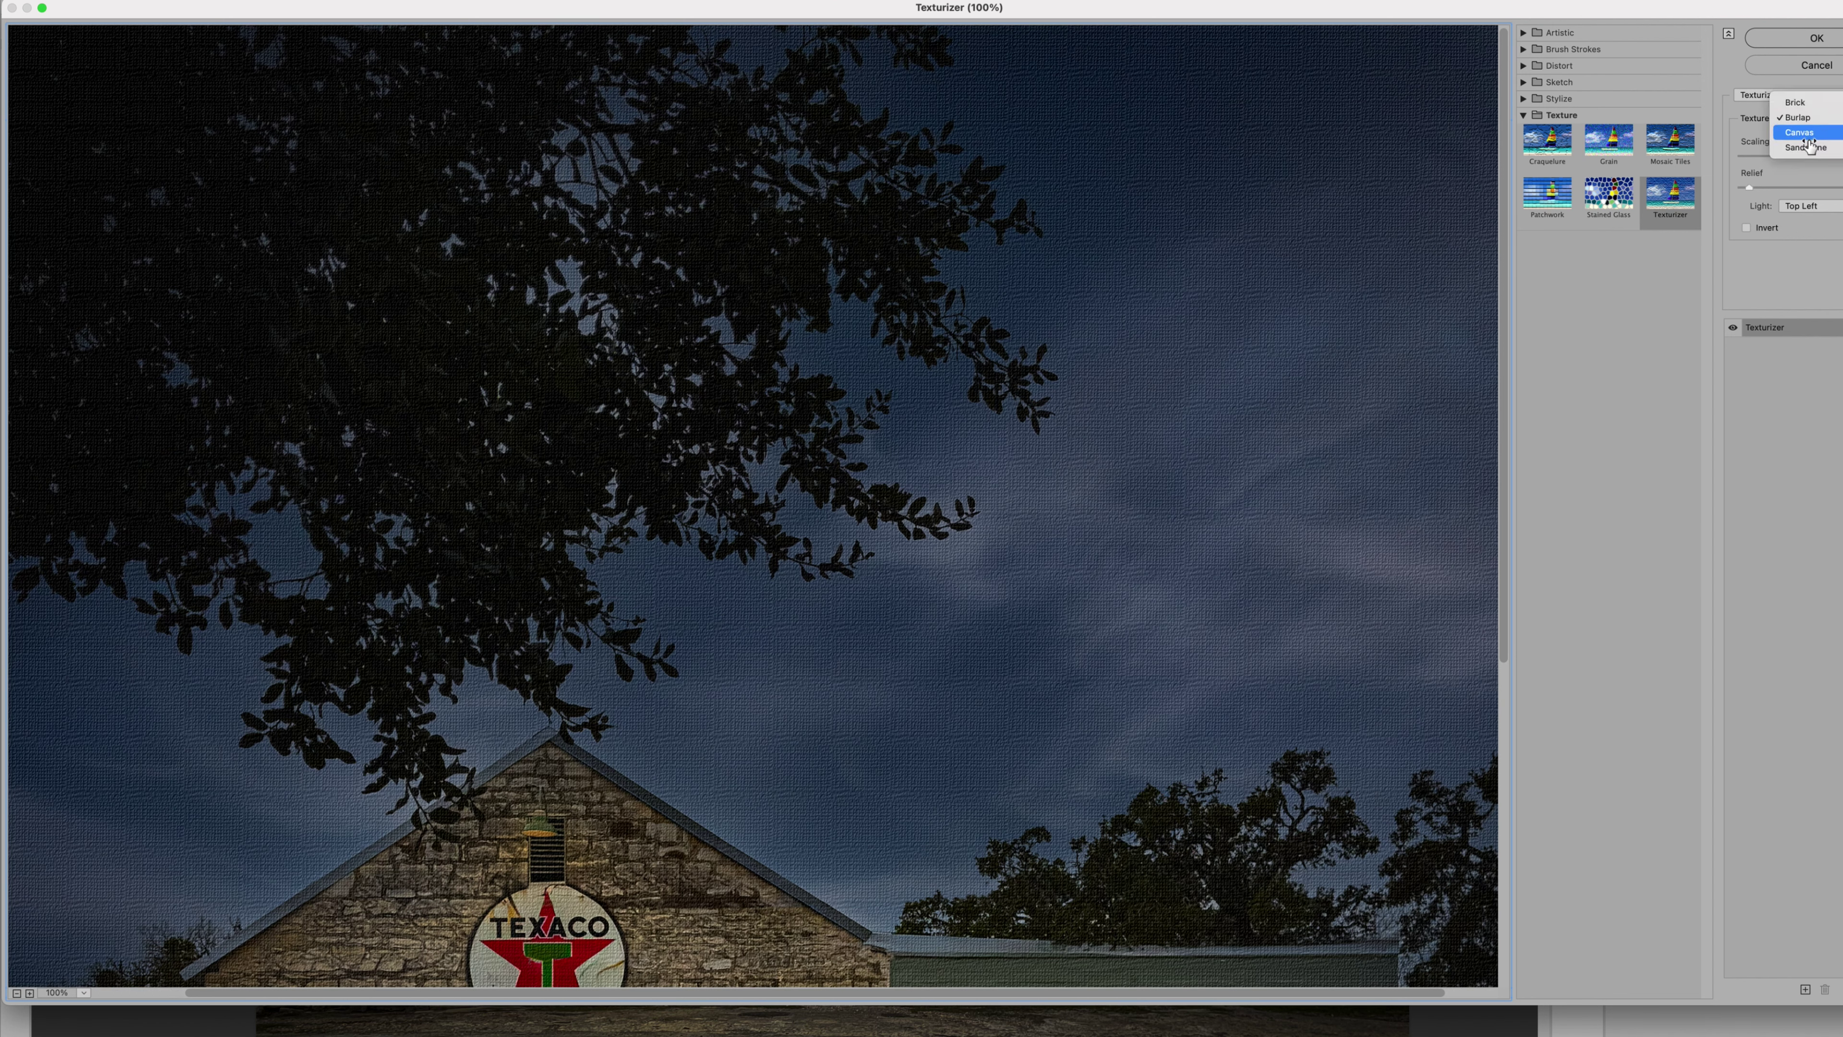
{"action": "left_click", "coordinate": [1809, 147]}
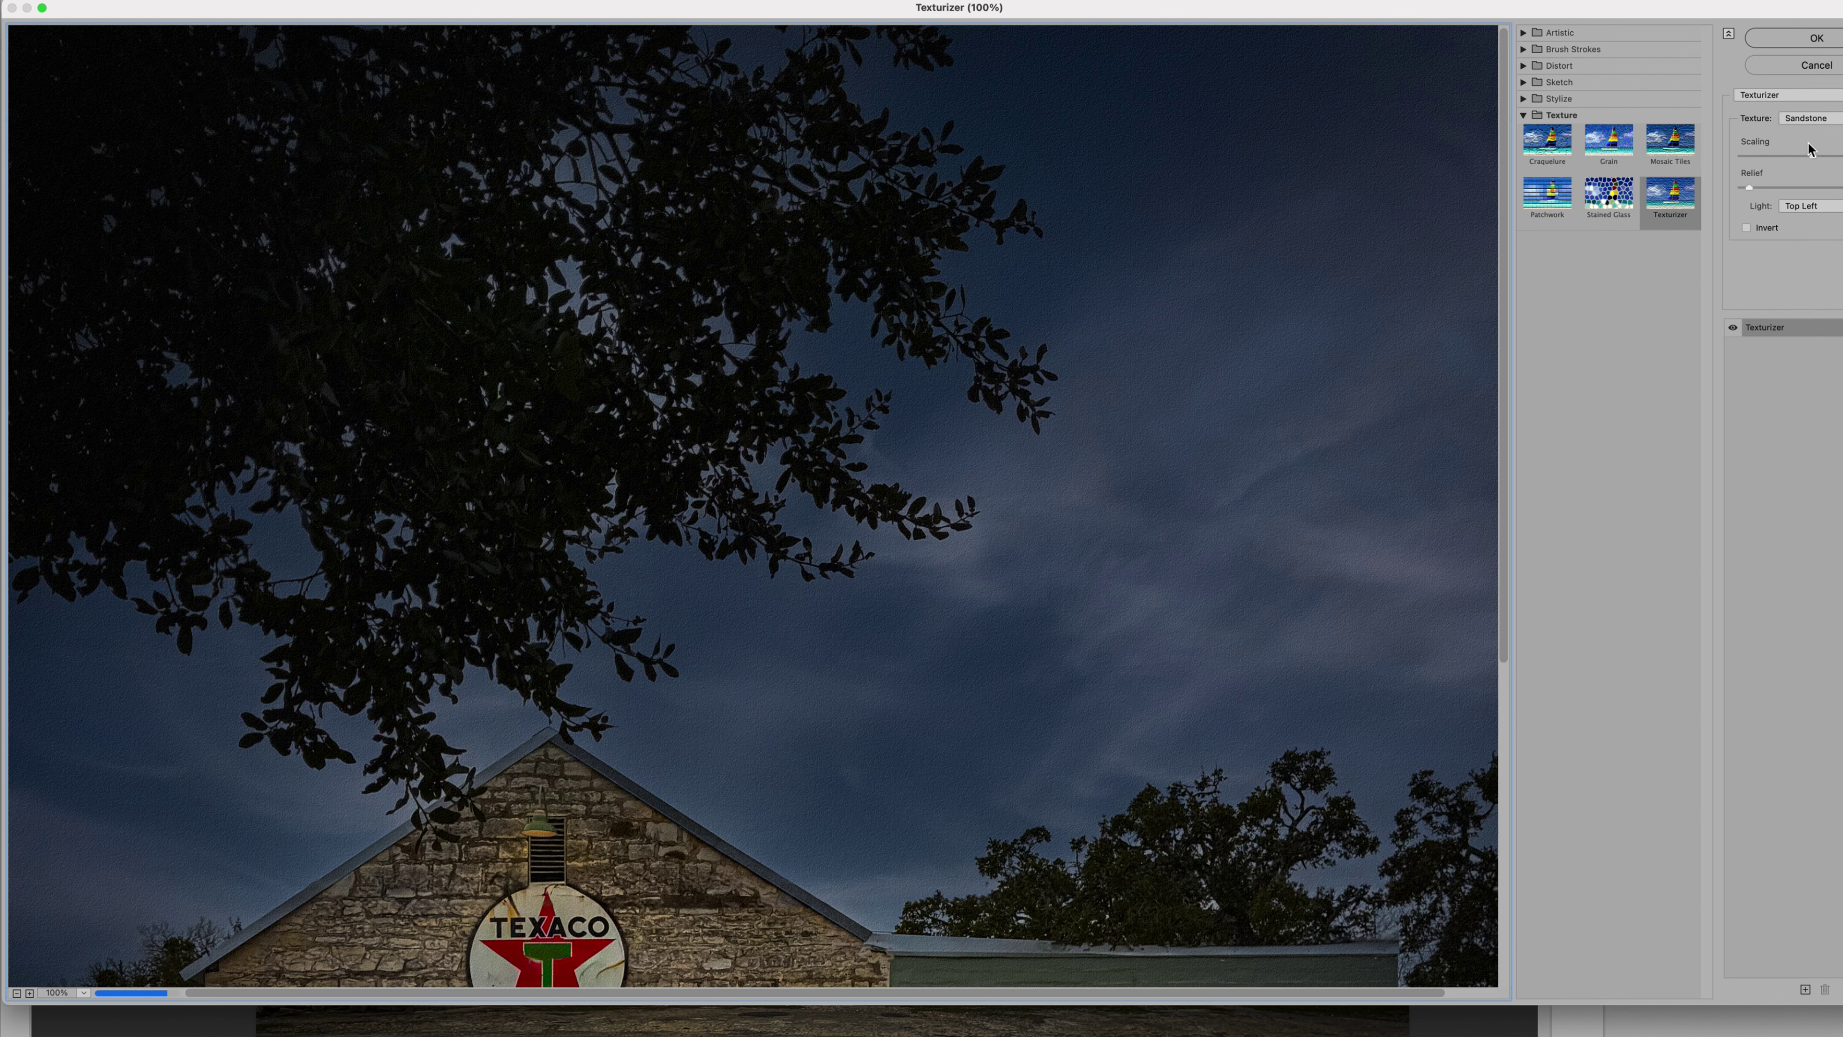
{"action": "left_click", "coordinate": [1834, 41]}
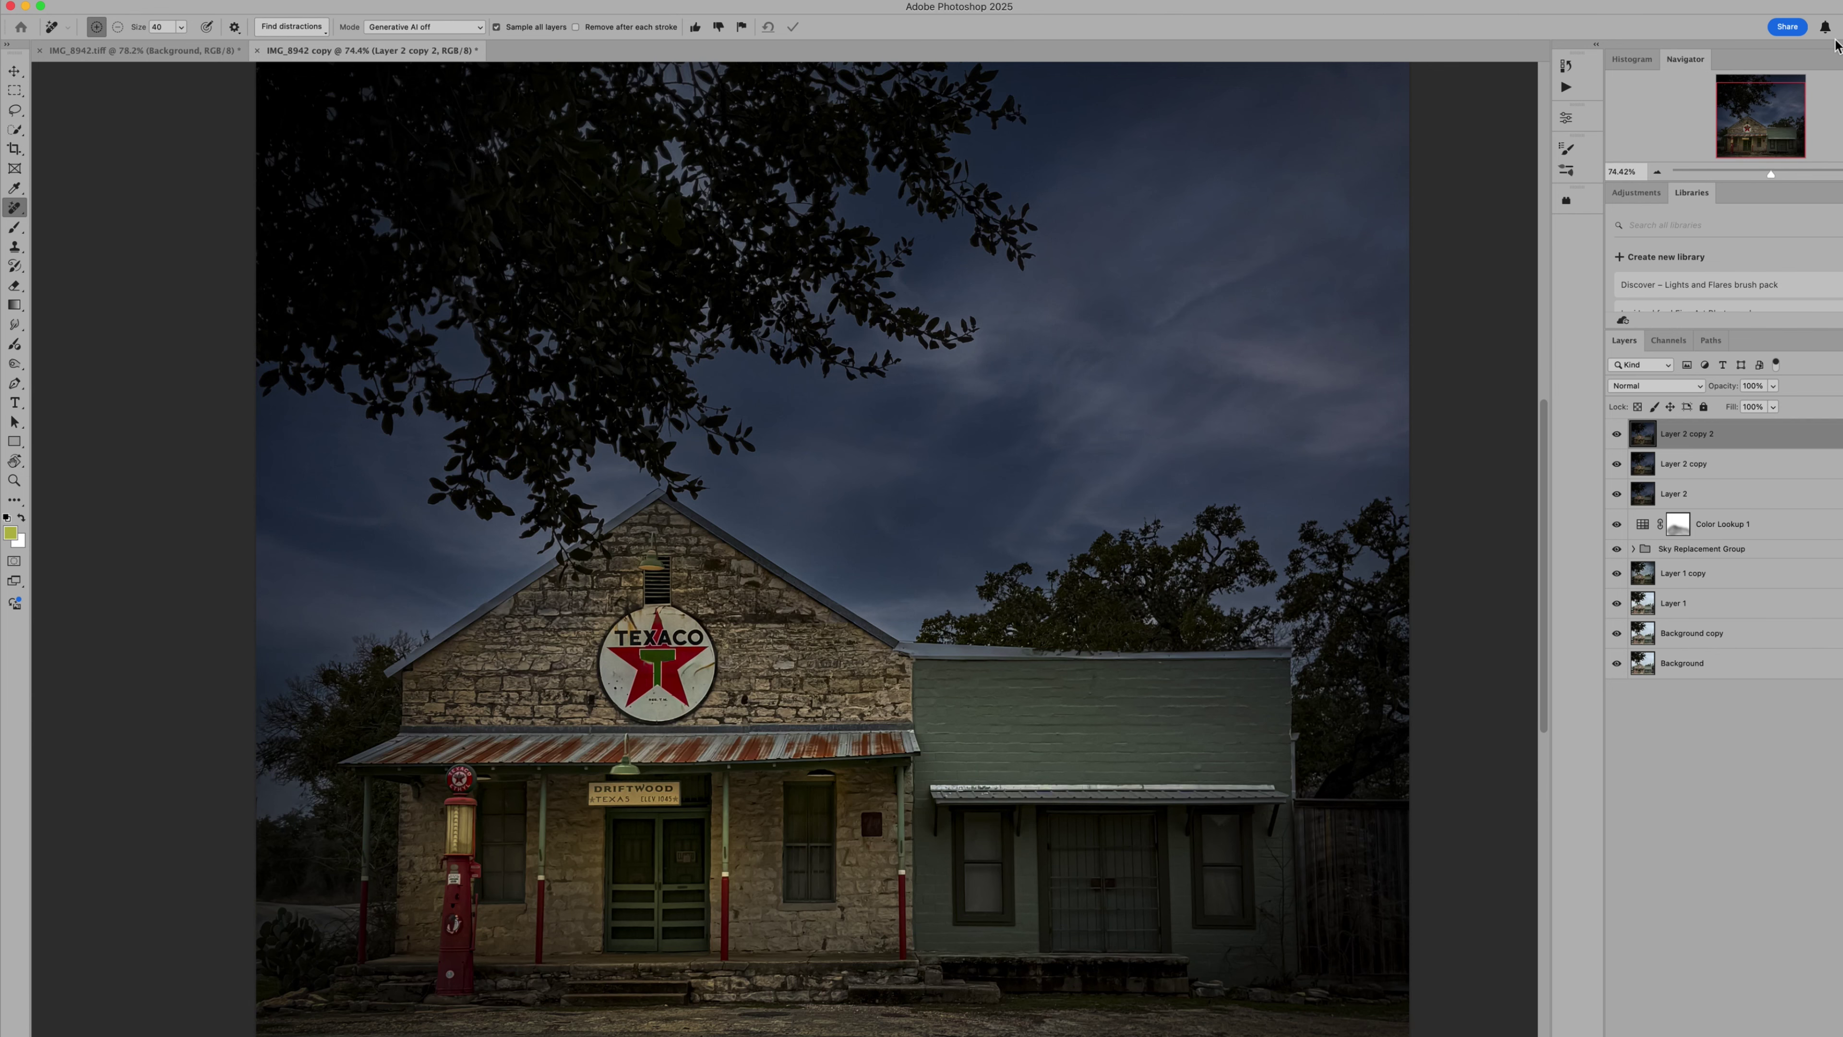
Reduce the opacity of the texturized Layer 2 copy 2 to 58% and check the texture over the whole photo.
{"action": "scroll", "coordinate": [1128, 318], "scroll_direction": "right", "scroll_amount": 2}
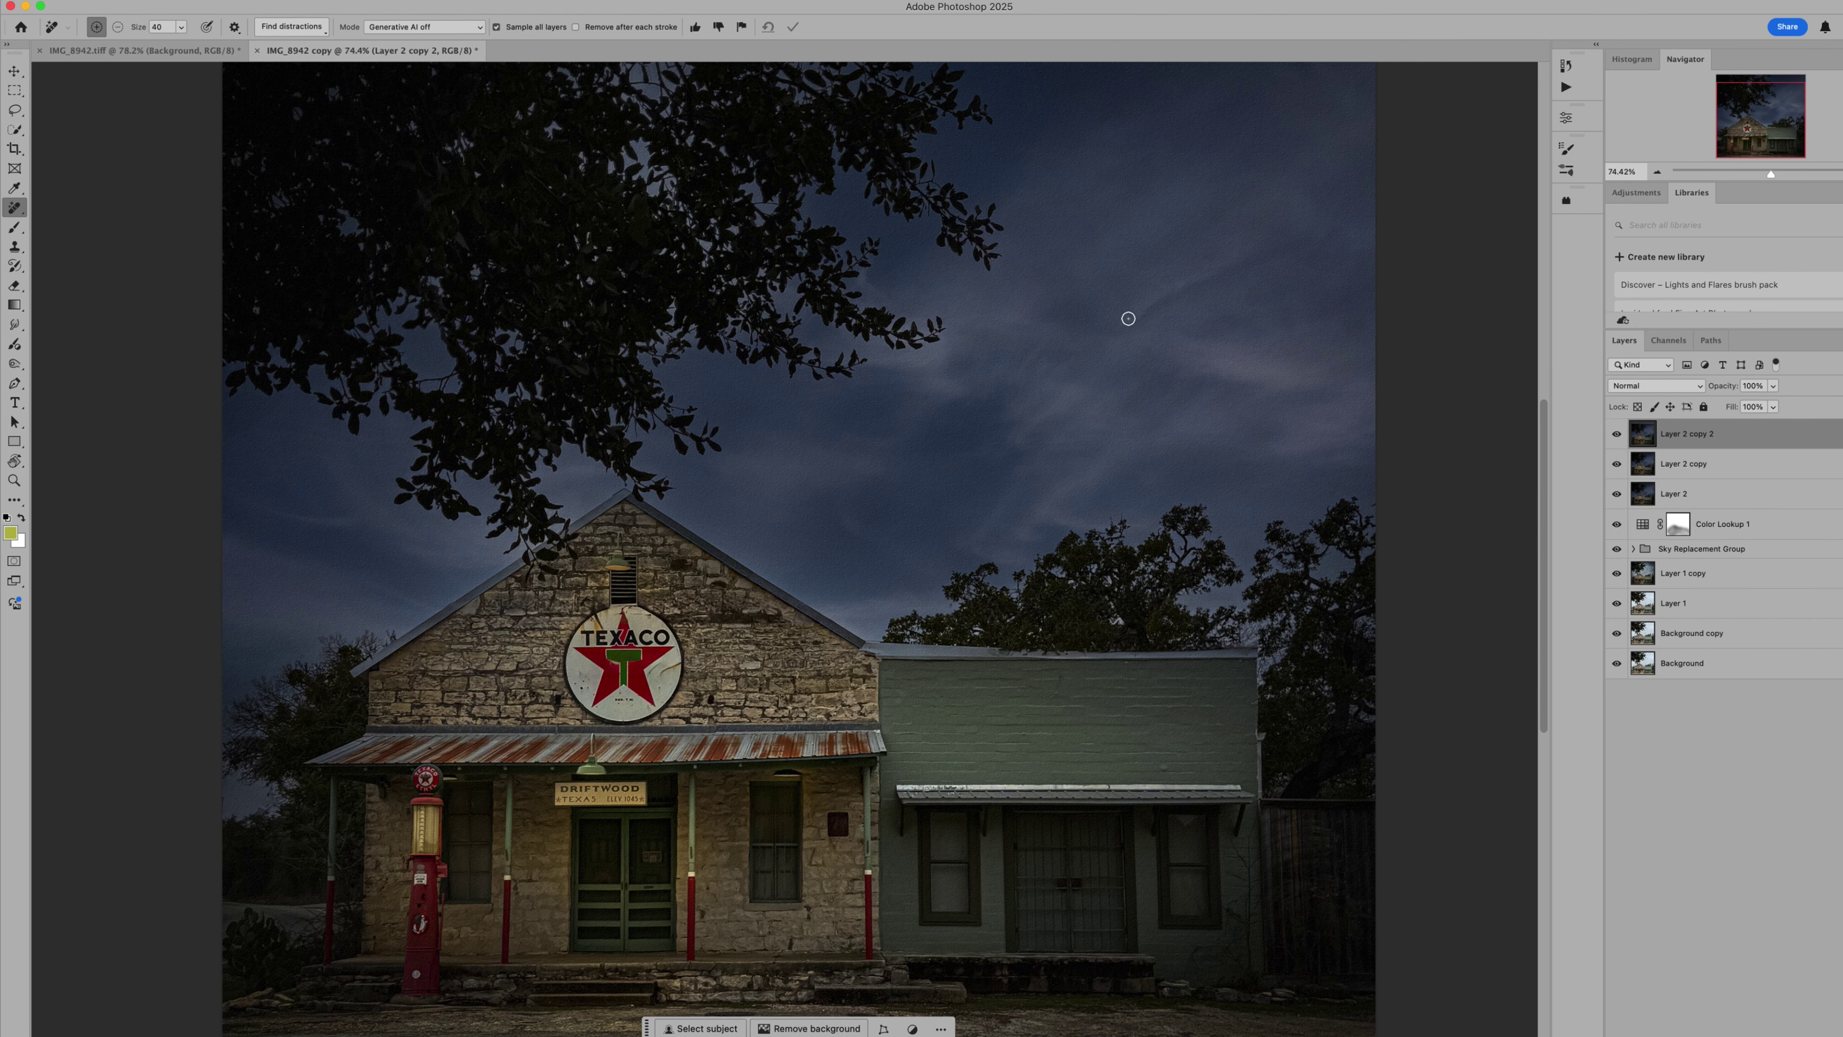
{"action": "scroll", "coordinate": [1129, 319], "scroll_direction": "up", "scroll_amount": 3}
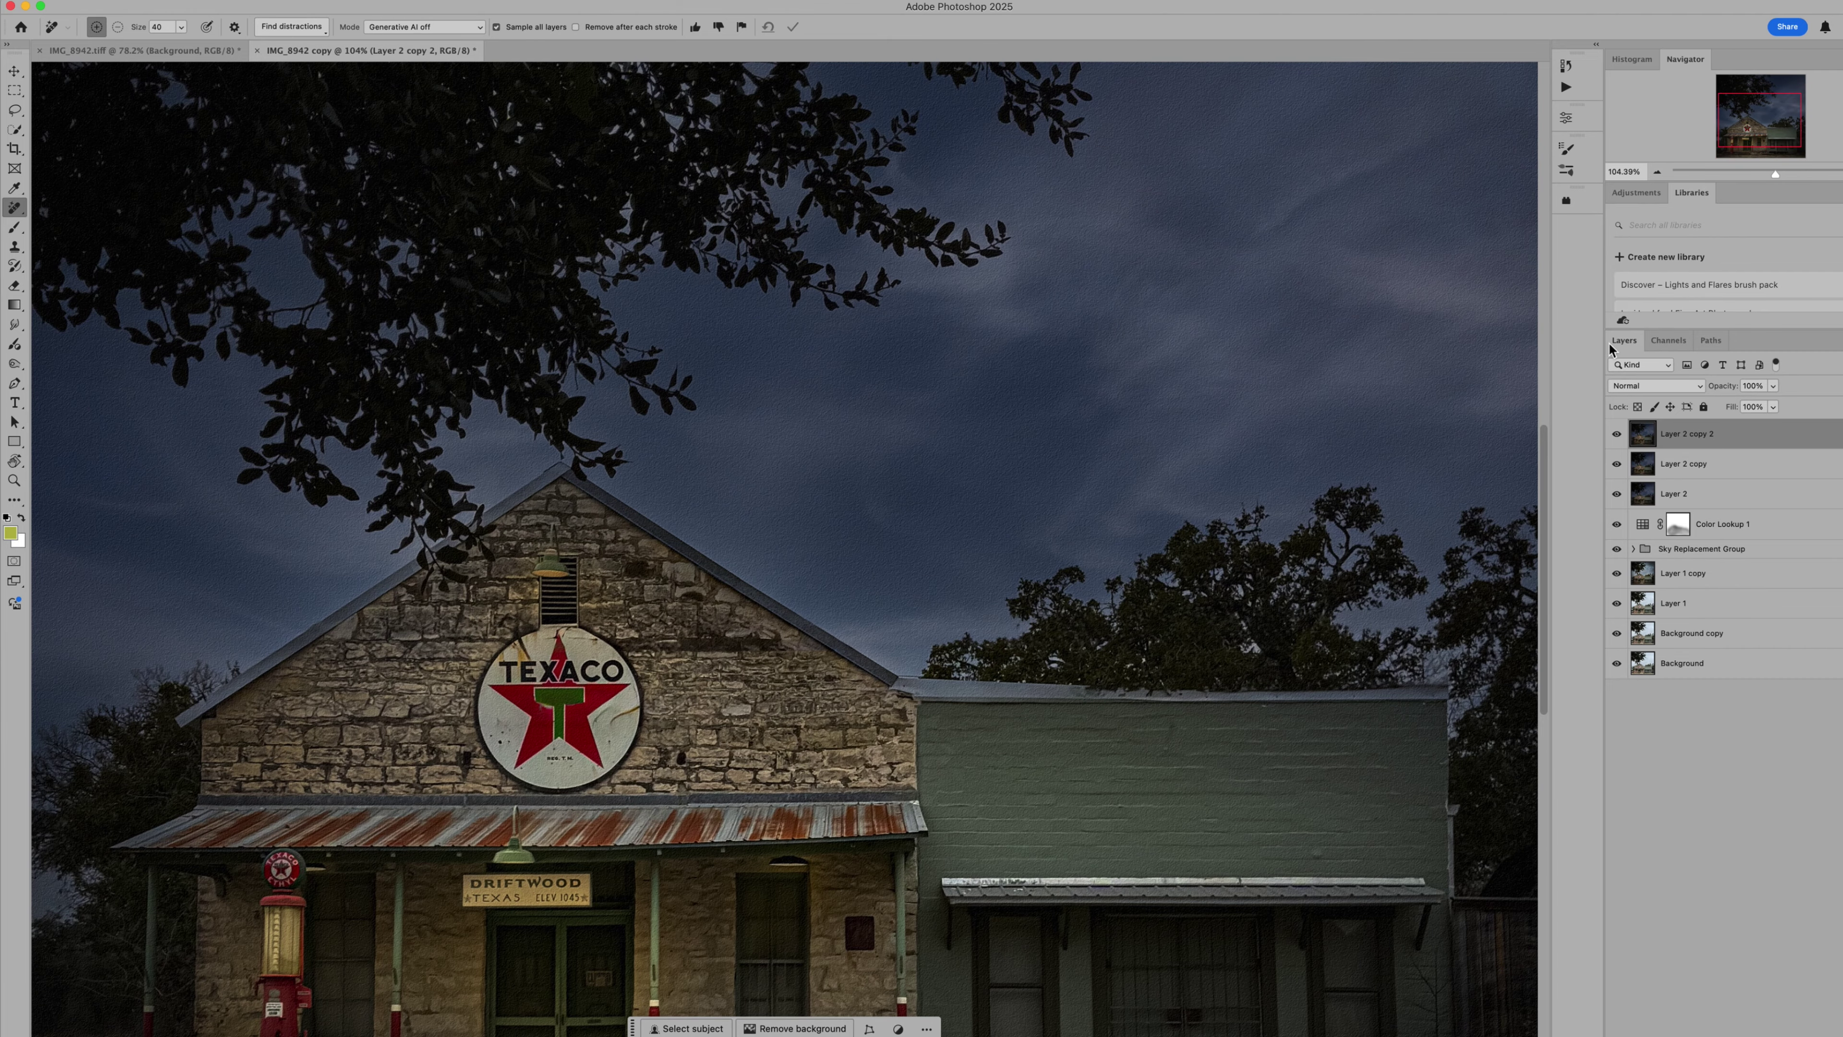
{"action": "left_click", "coordinate": [1772, 386]}
{"action": "scroll", "coordinate": [1178, 346], "scroll_direction": "down", "scroll_amount": 3}
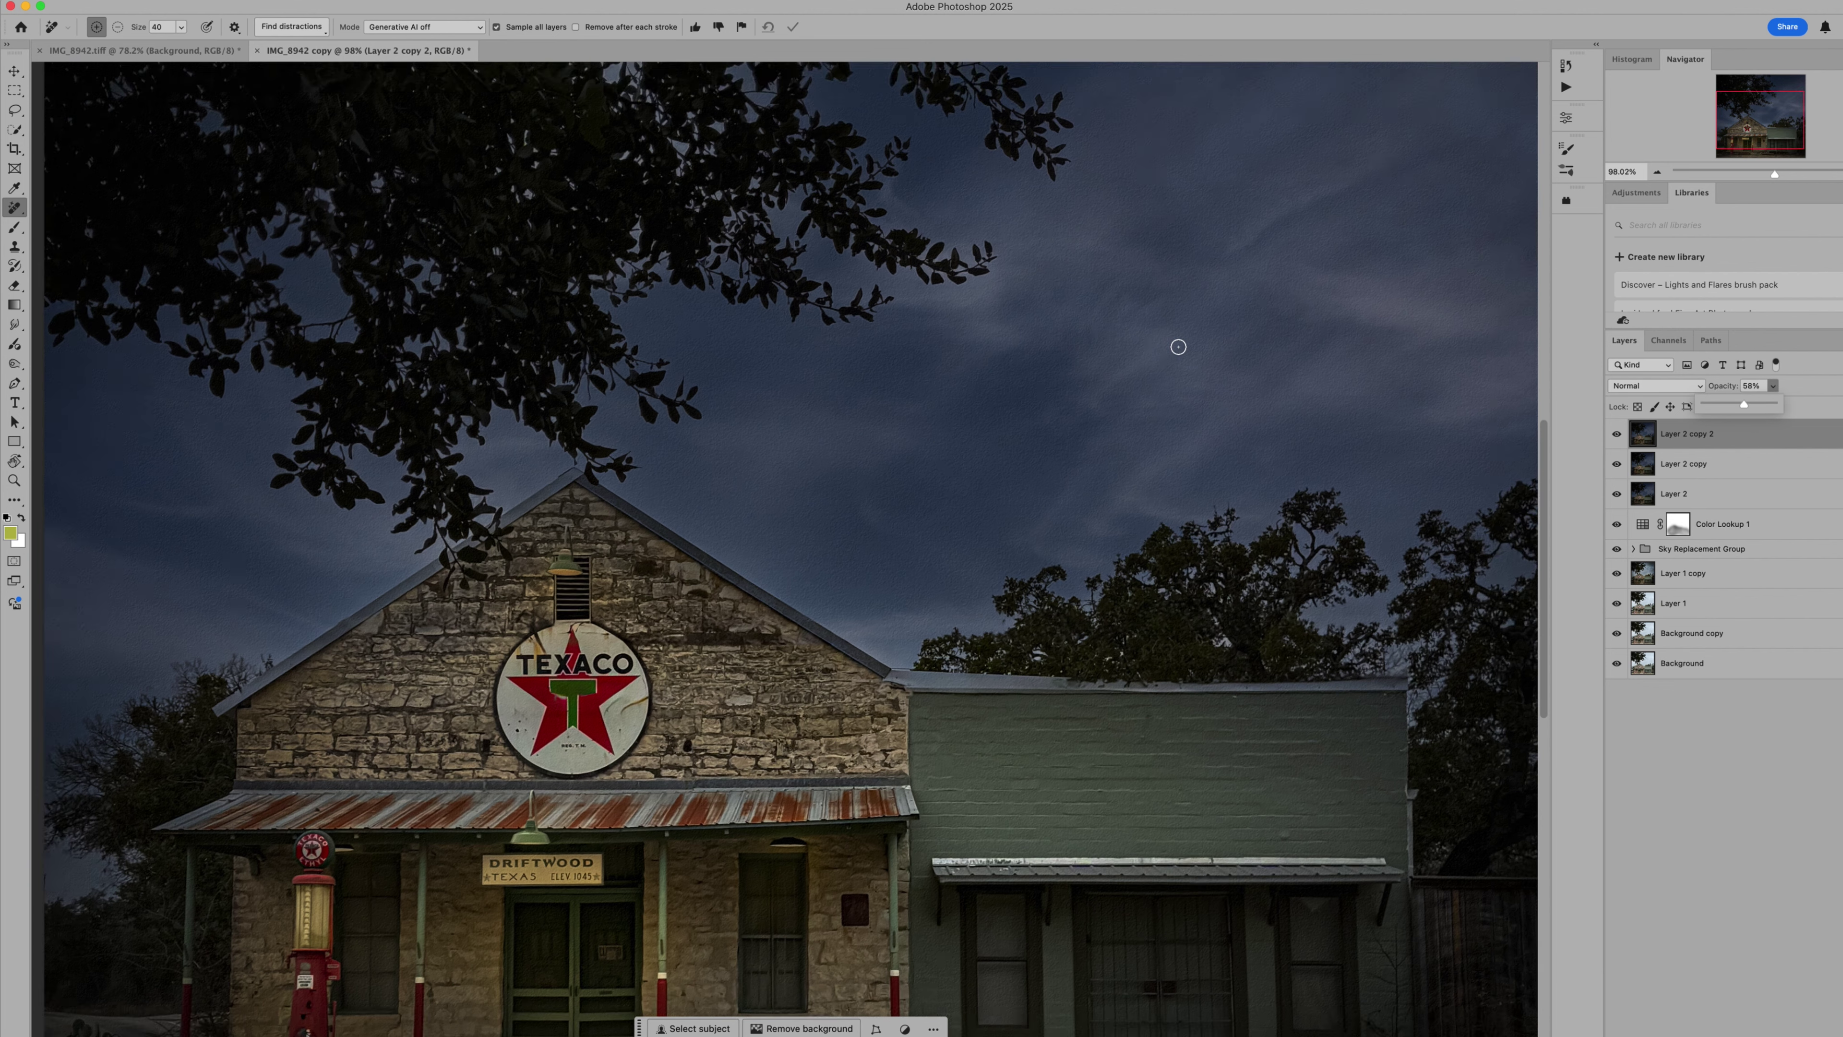
{"action": "scroll", "coordinate": [1178, 347], "scroll_direction": "down", "scroll_amount": 1}
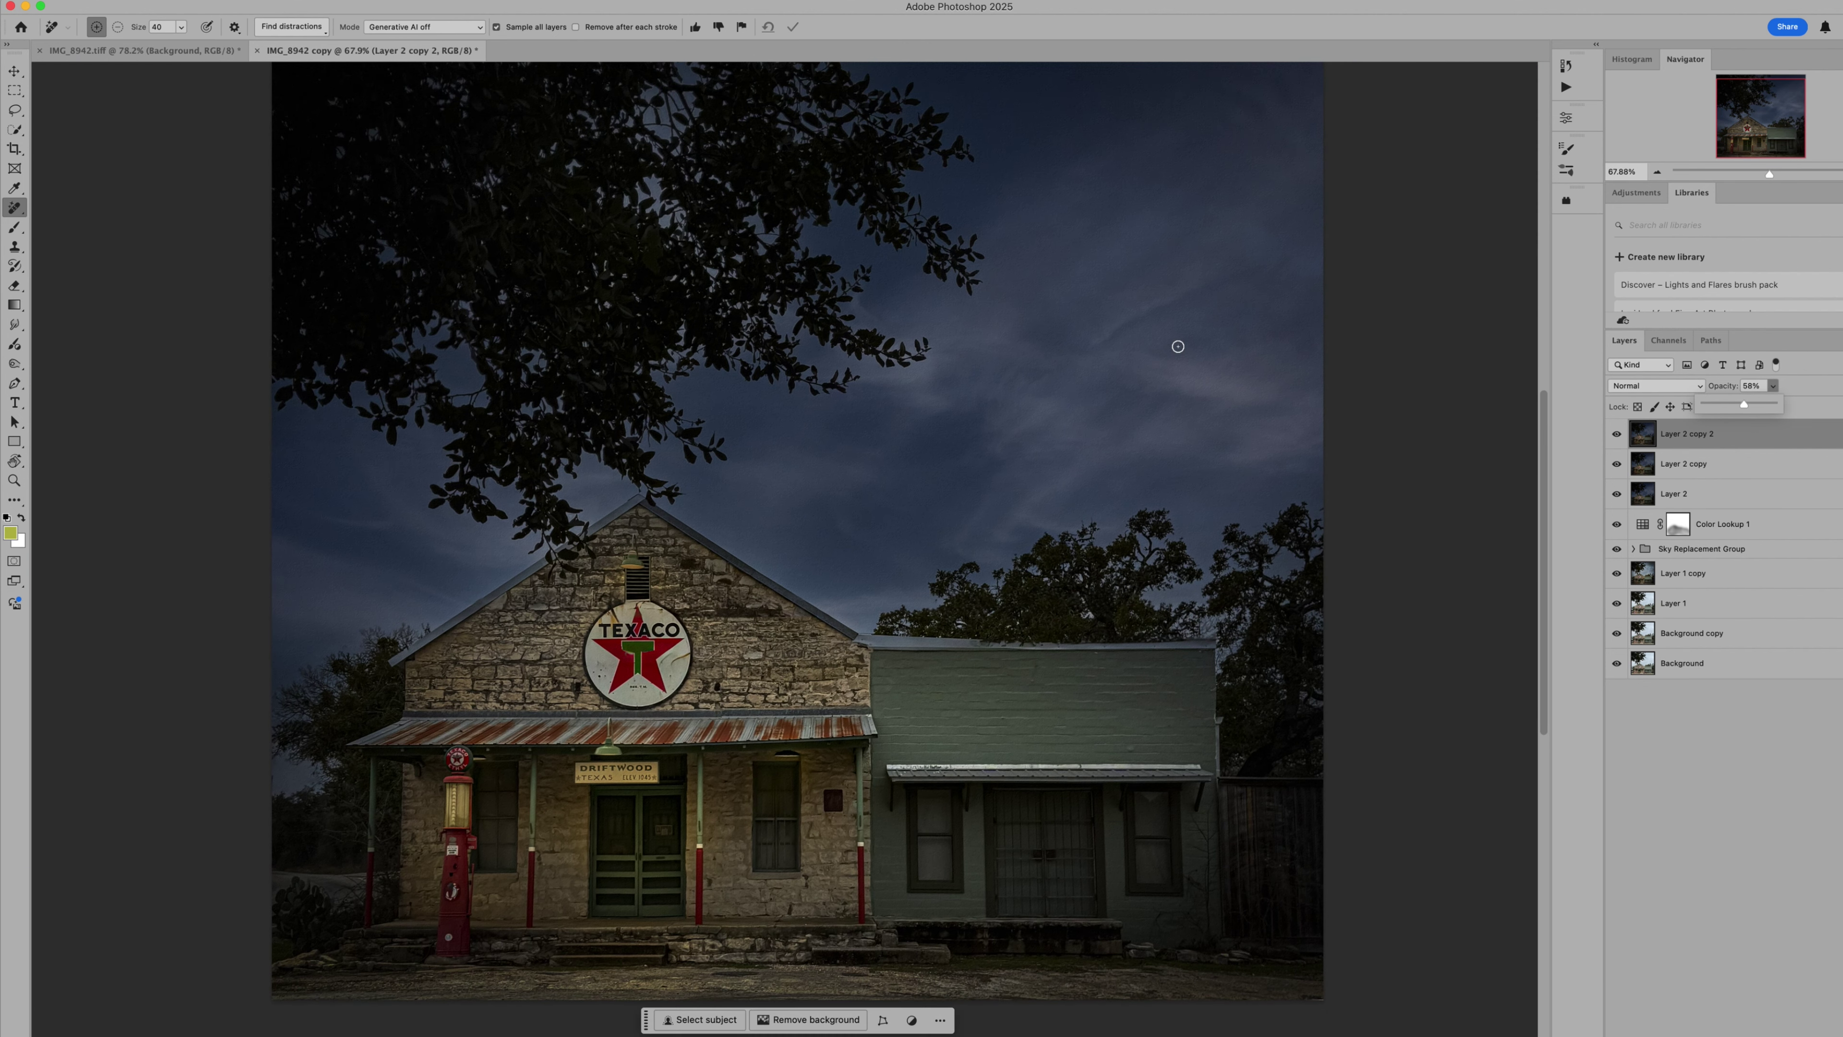
{"action": "scroll", "coordinate": [1178, 347], "scroll_direction": "up", "scroll_amount": 2}
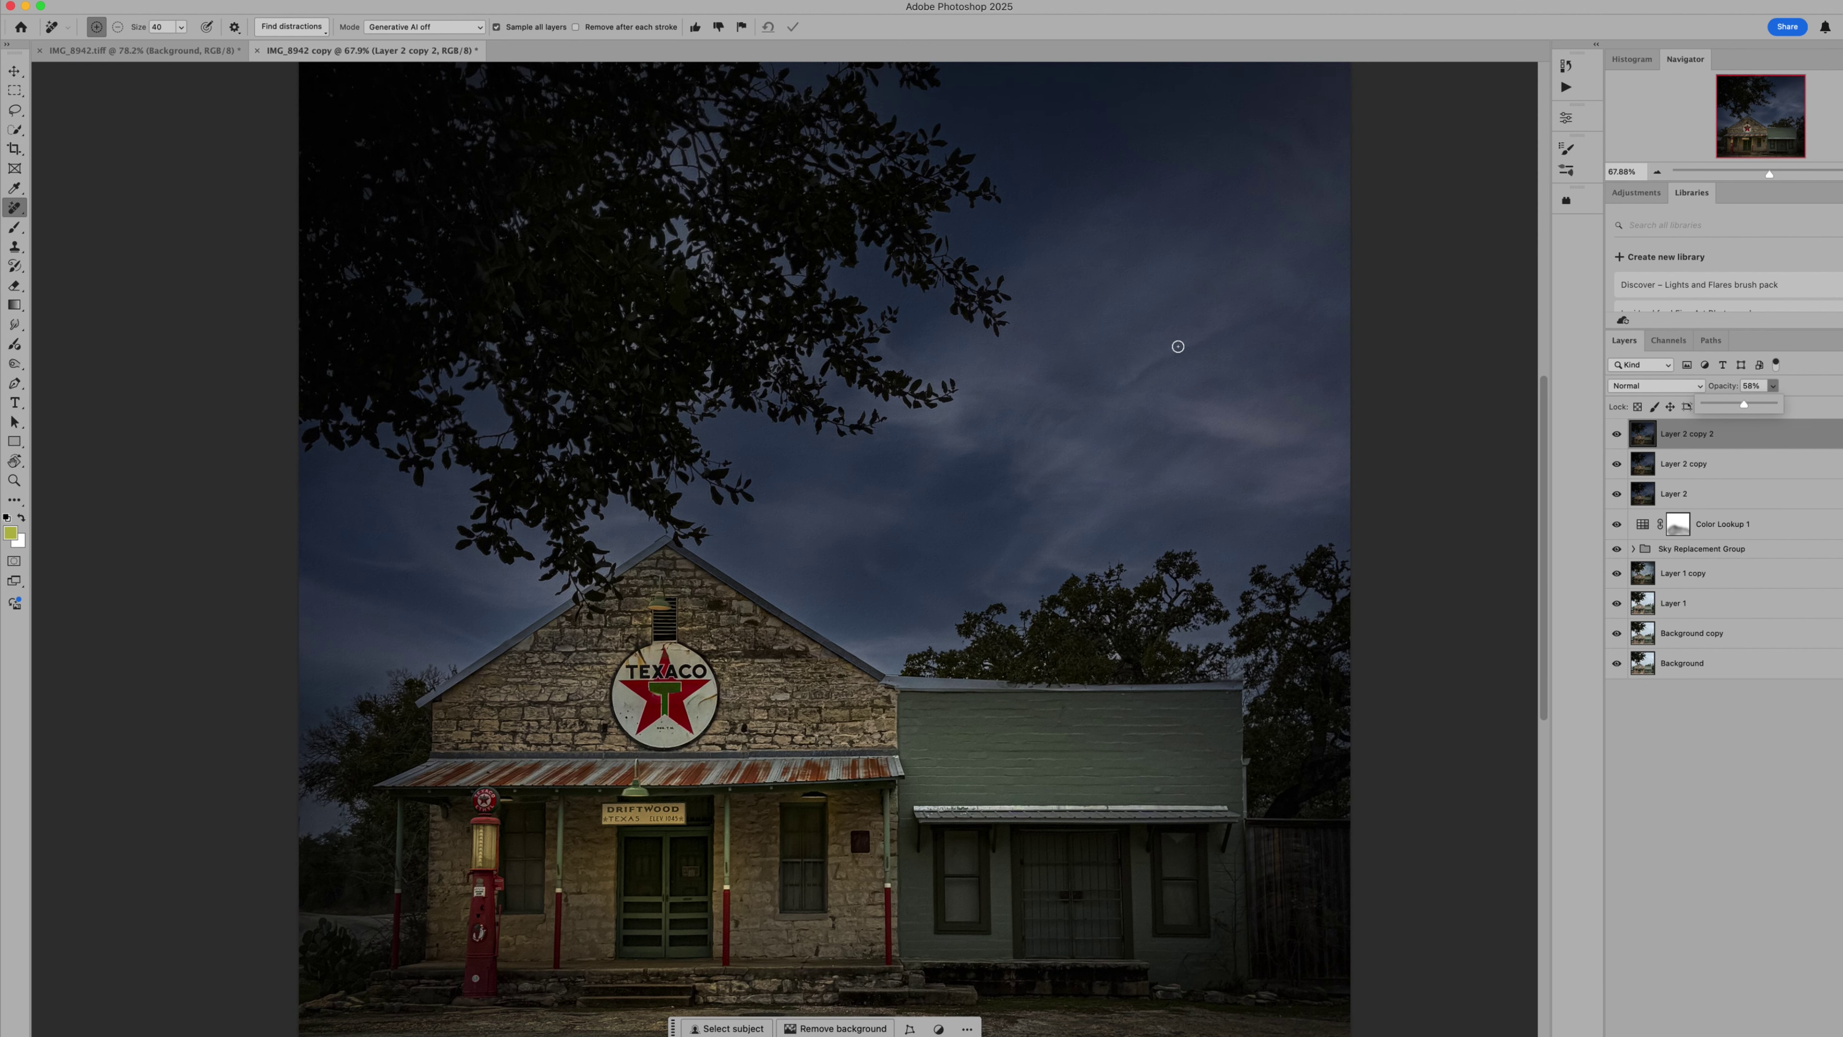
{"action": "scroll", "coordinate": [1178, 346], "scroll_direction": "down", "scroll_amount": 1}
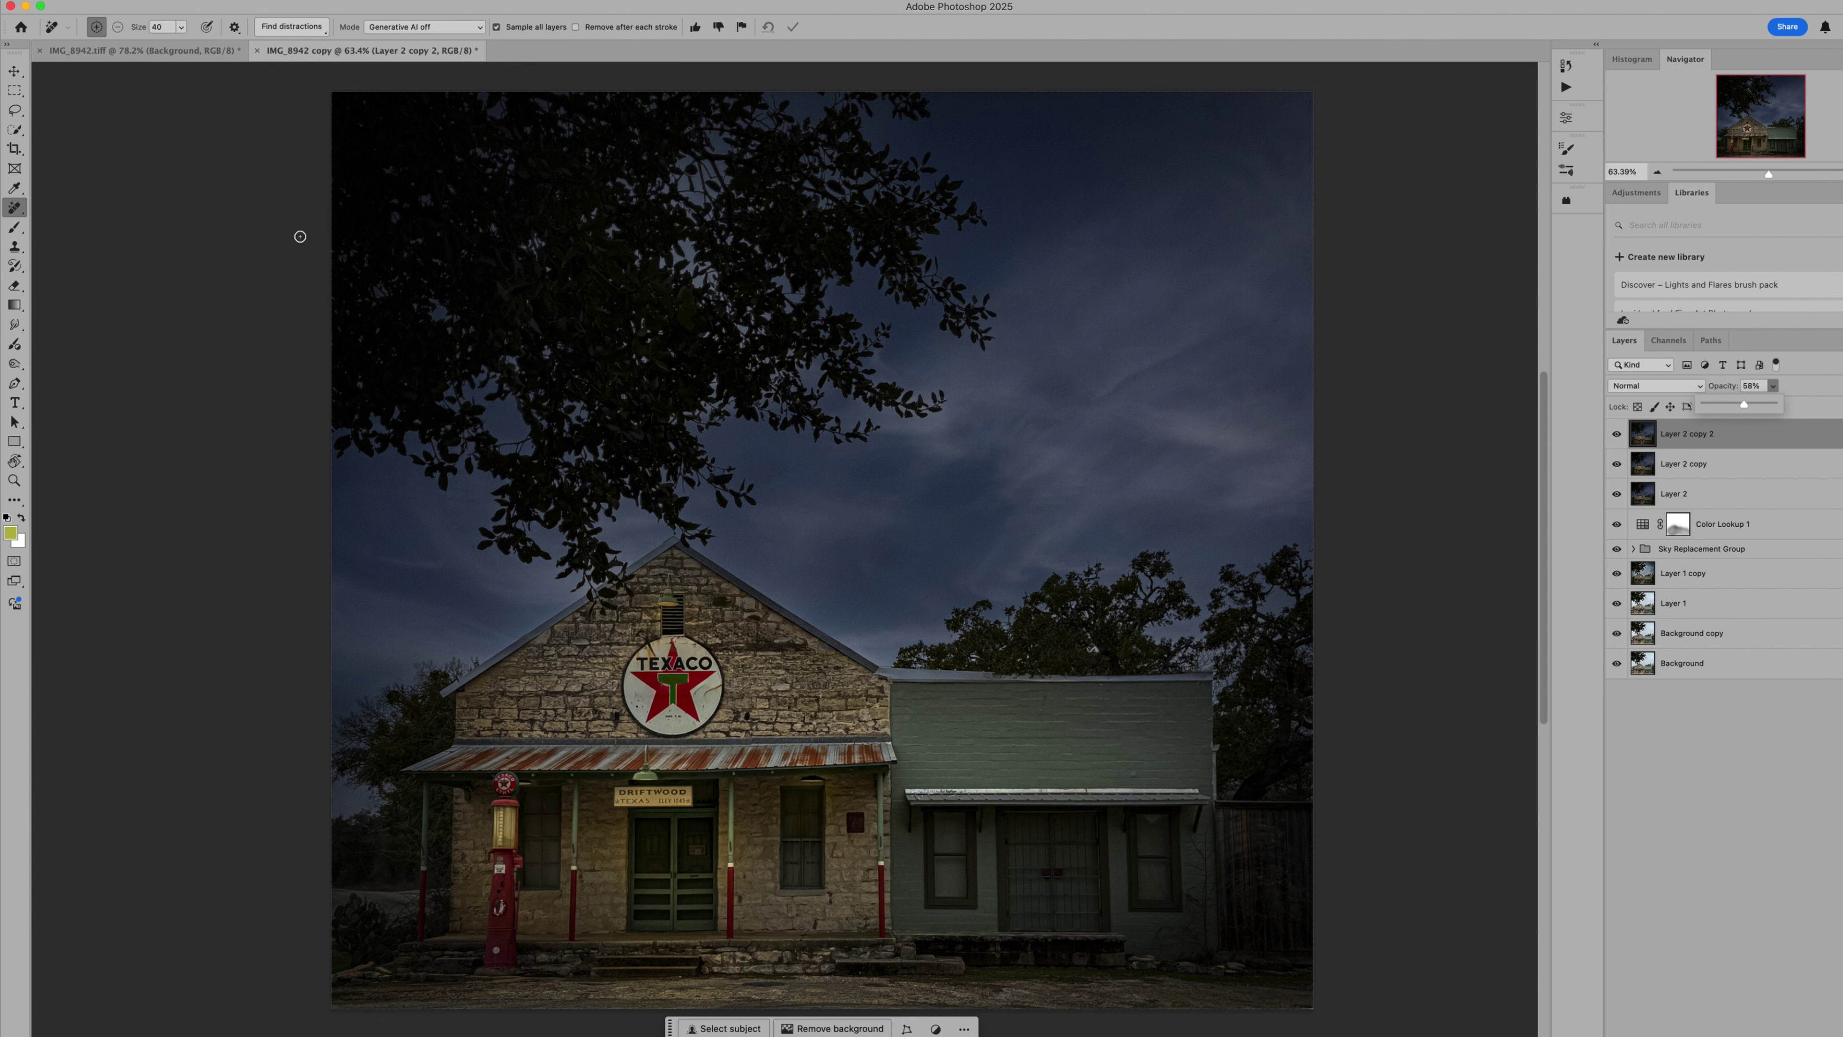
Clean up the ground at the photo's lower-right corner with a short Remove tool stroke.
{"action": "left_click", "coordinate": [1292, 1012]}
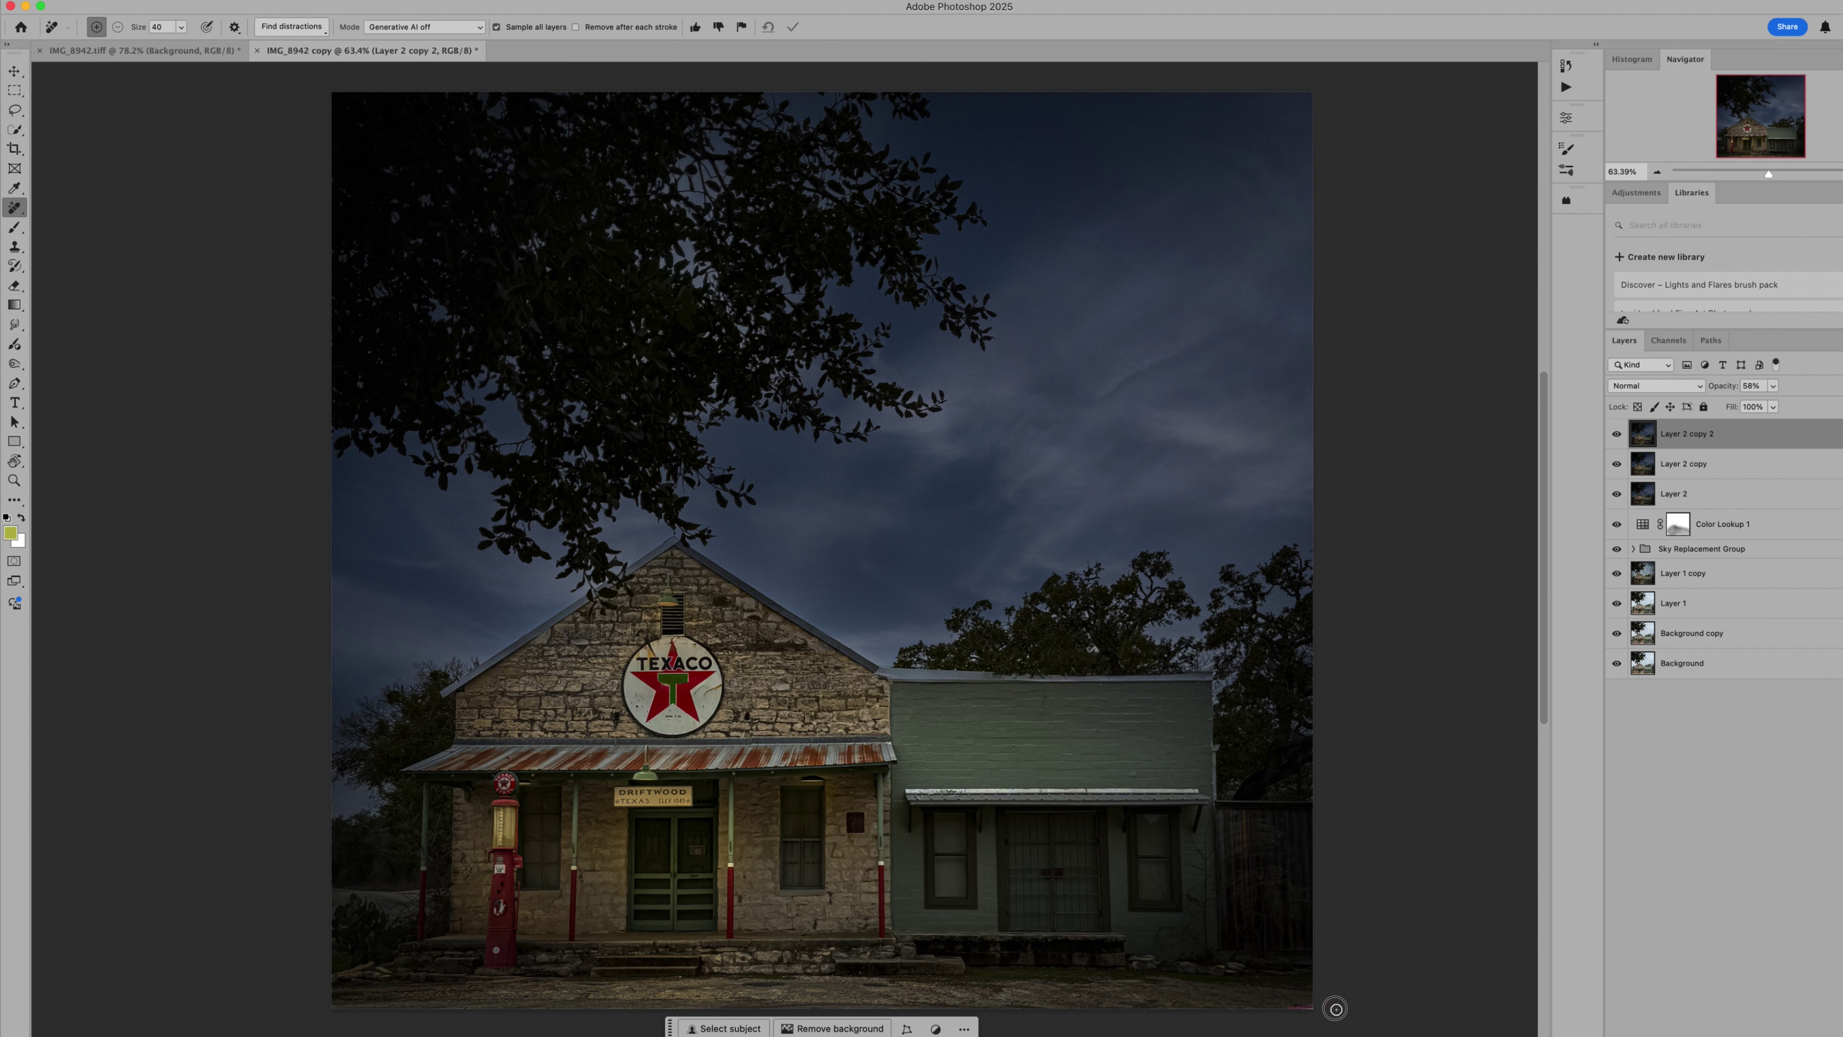
{"action": "left_click_drag", "start_coordinate": [1300, 1004], "coordinate": [1316, 1000]}
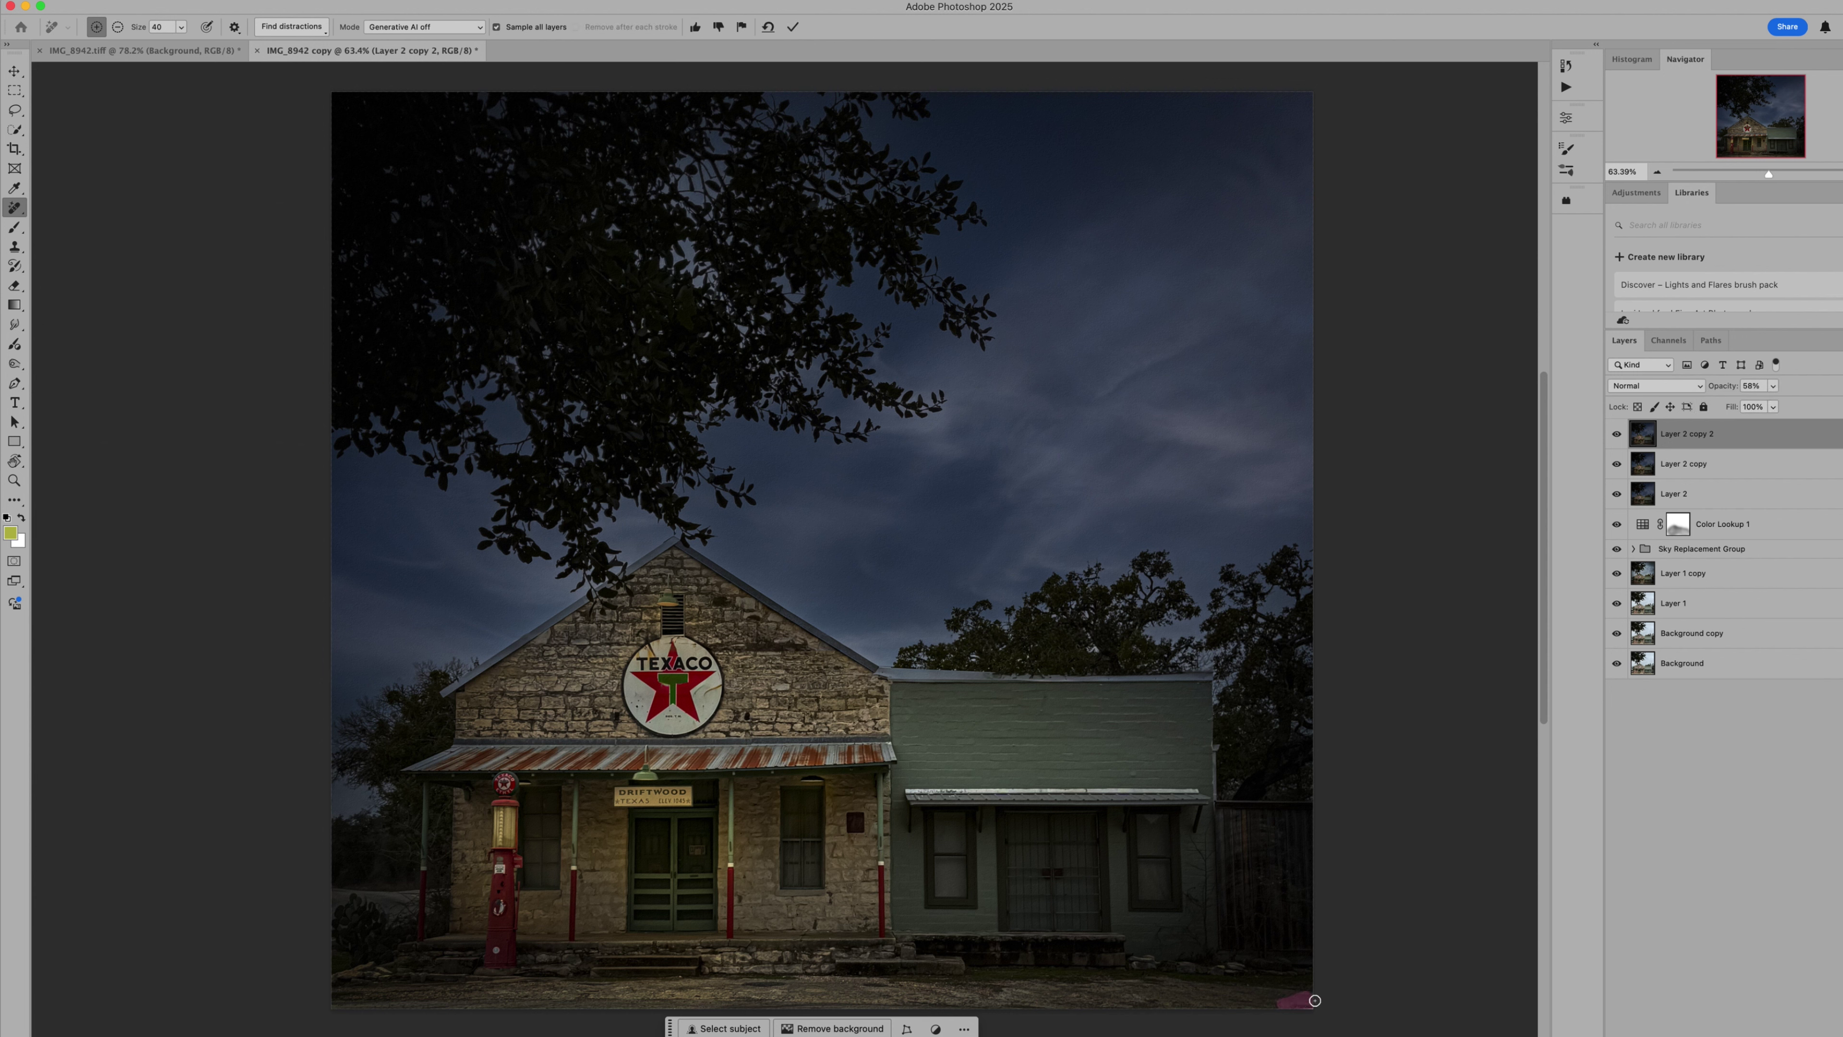
{"action": "left_click", "coordinate": [792, 28]}
Hide the layers one by one from Layer 2 copy 2 down to Background copy to examine the original photo.
{"action": "left_click", "coordinate": [1616, 434]}
{"action": "left_click", "coordinate": [1616, 464]}
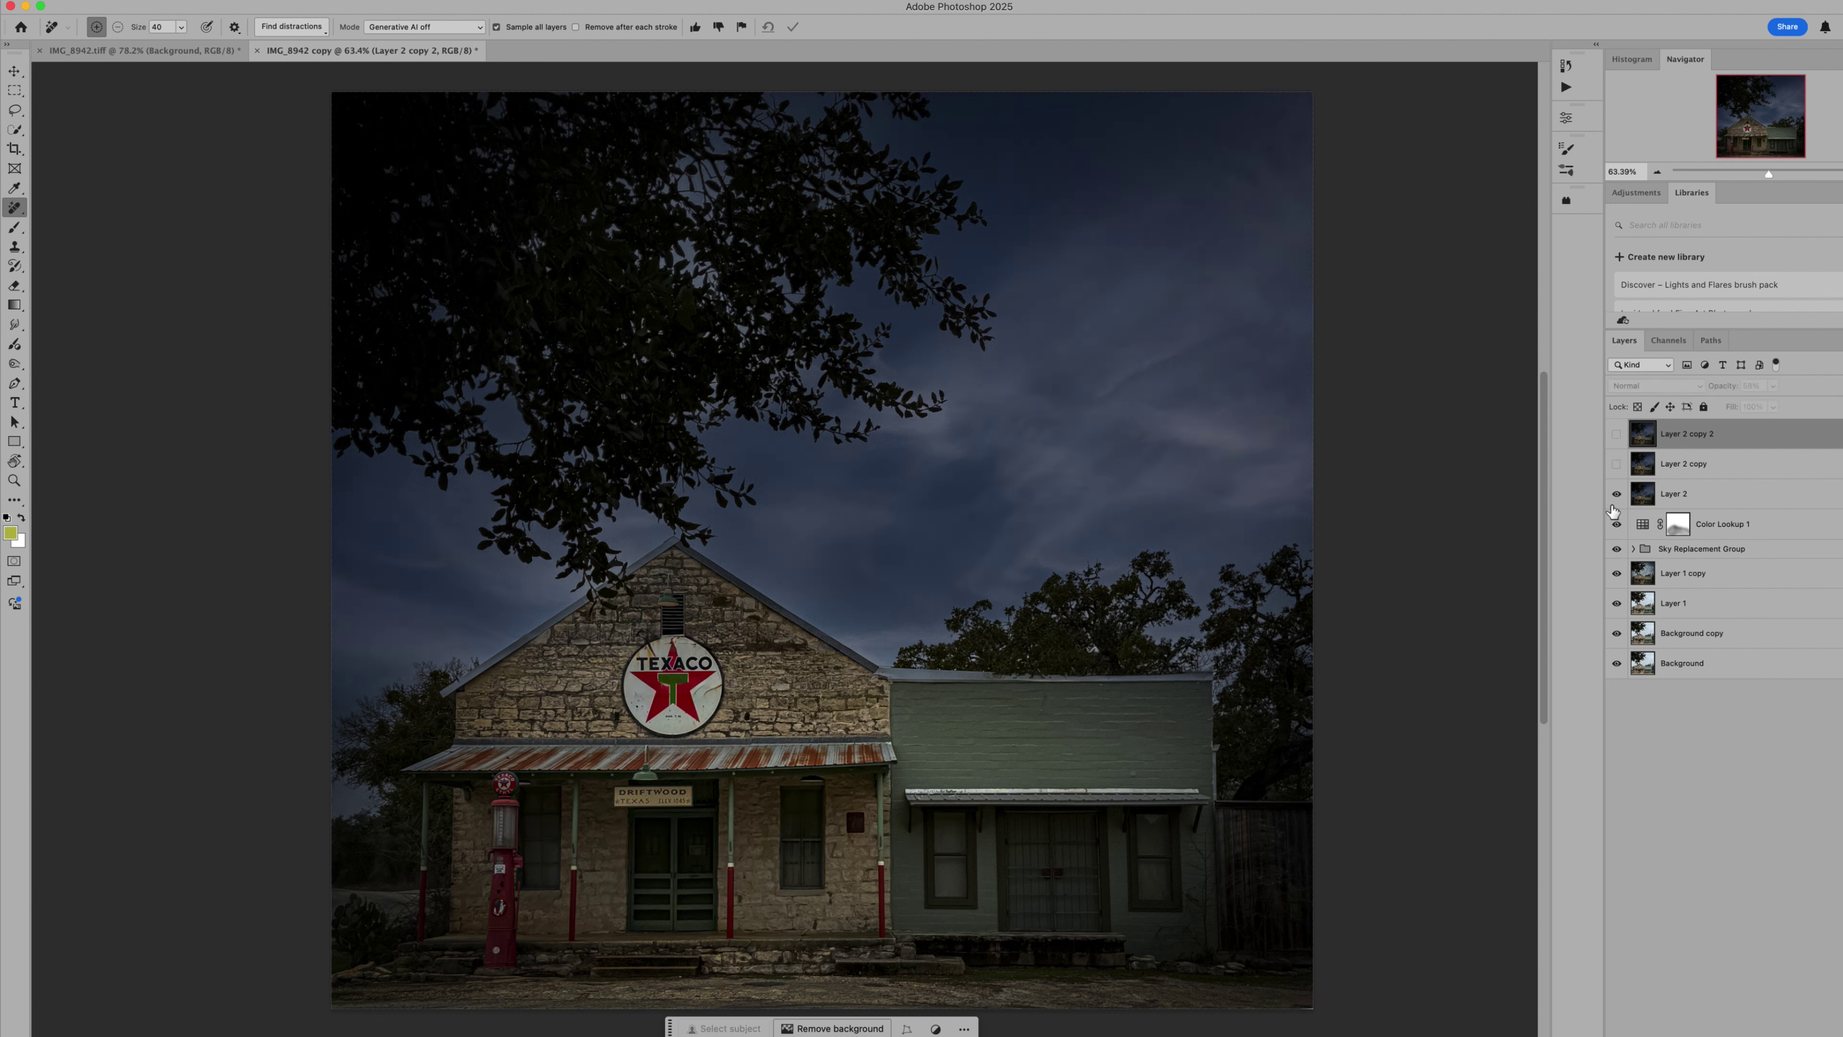
{"action": "left_click", "coordinate": [1615, 495]}
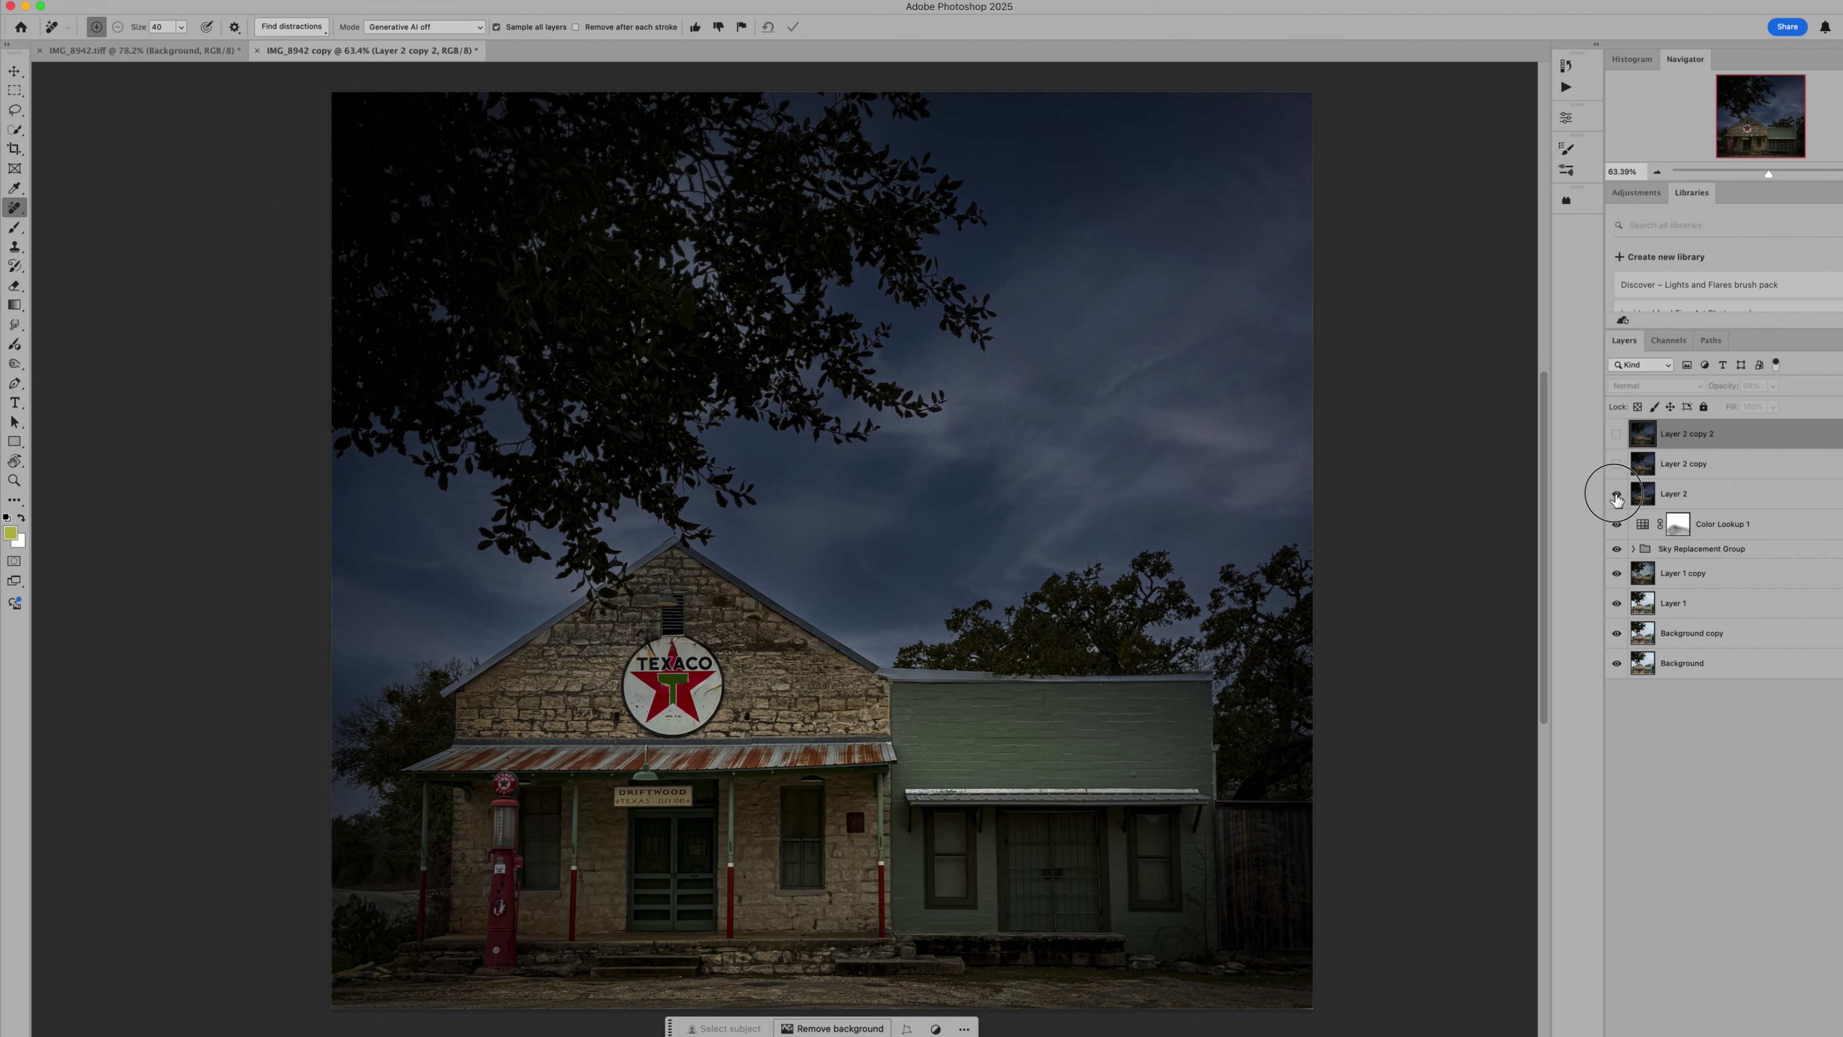
{"action": "left_click", "coordinate": [1616, 524]}
{"action": "left_click", "coordinate": [1616, 549]}
{"action": "left_click", "coordinate": [1616, 574]}
{"action": "left_click", "coordinate": [1616, 603]}
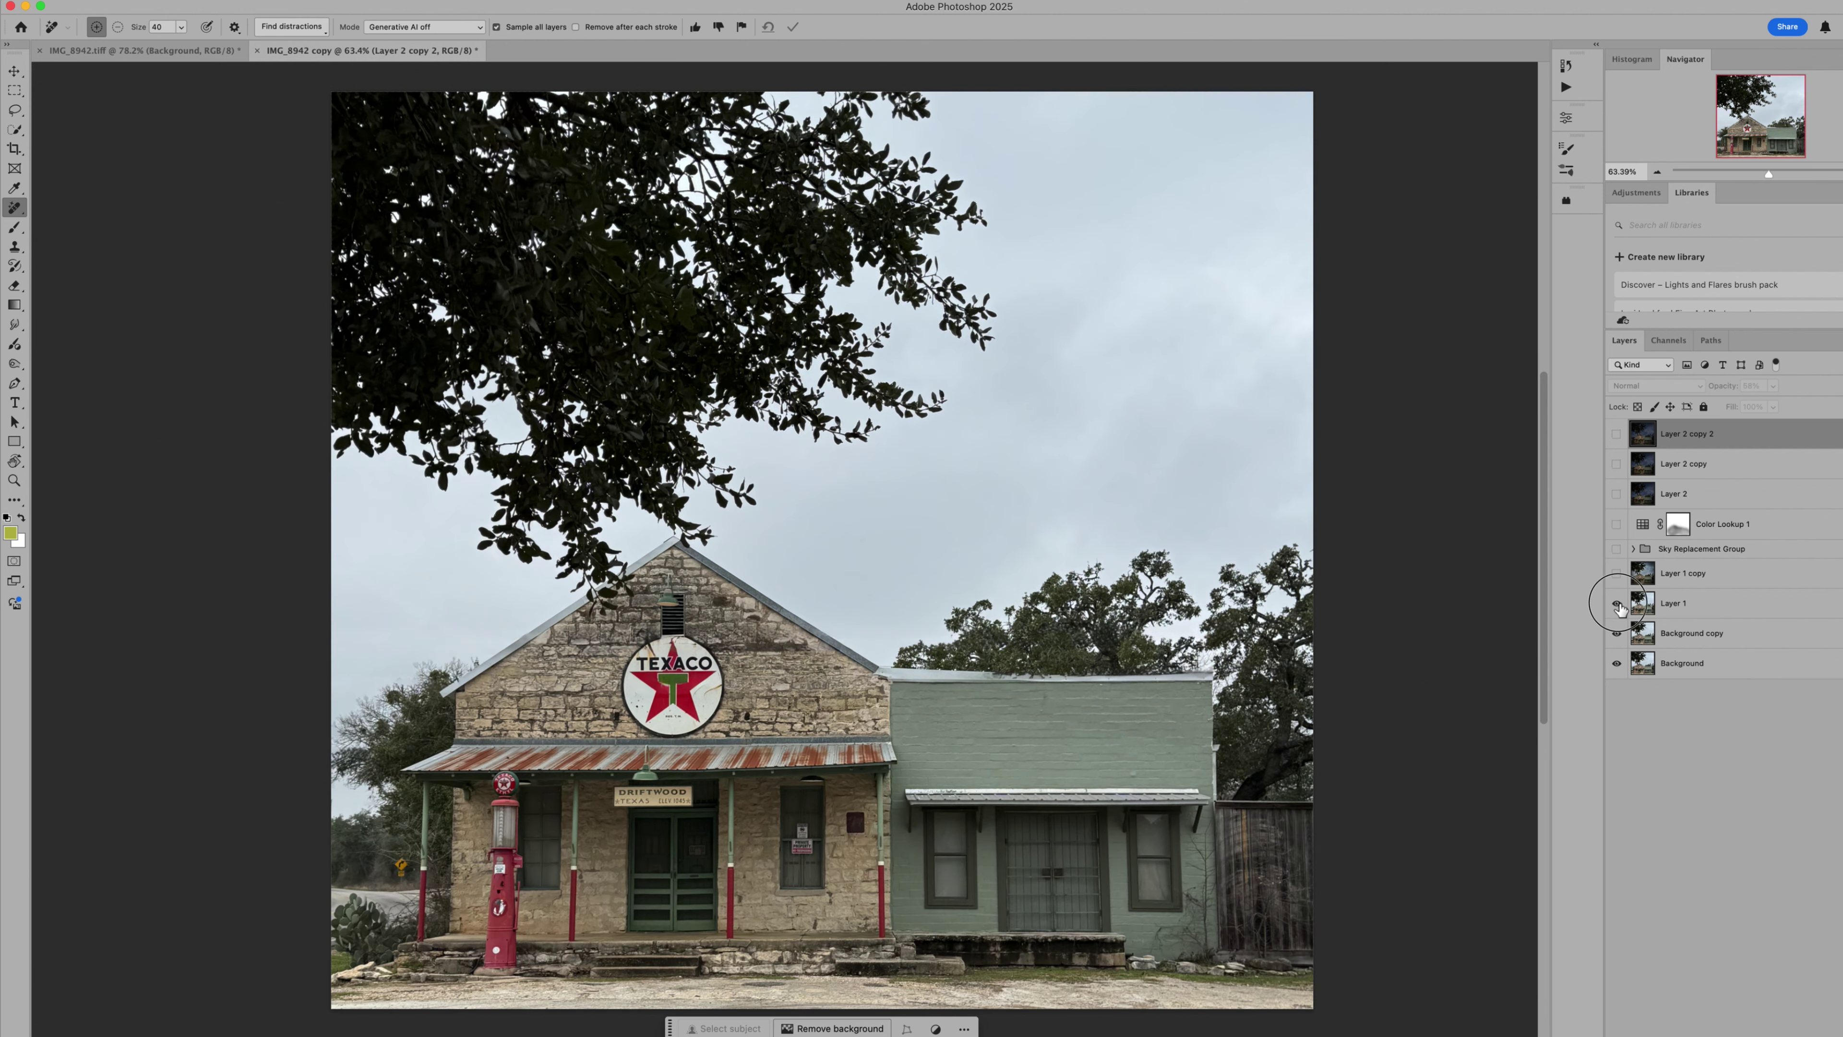
{"action": "left_click", "coordinate": [1616, 633]}
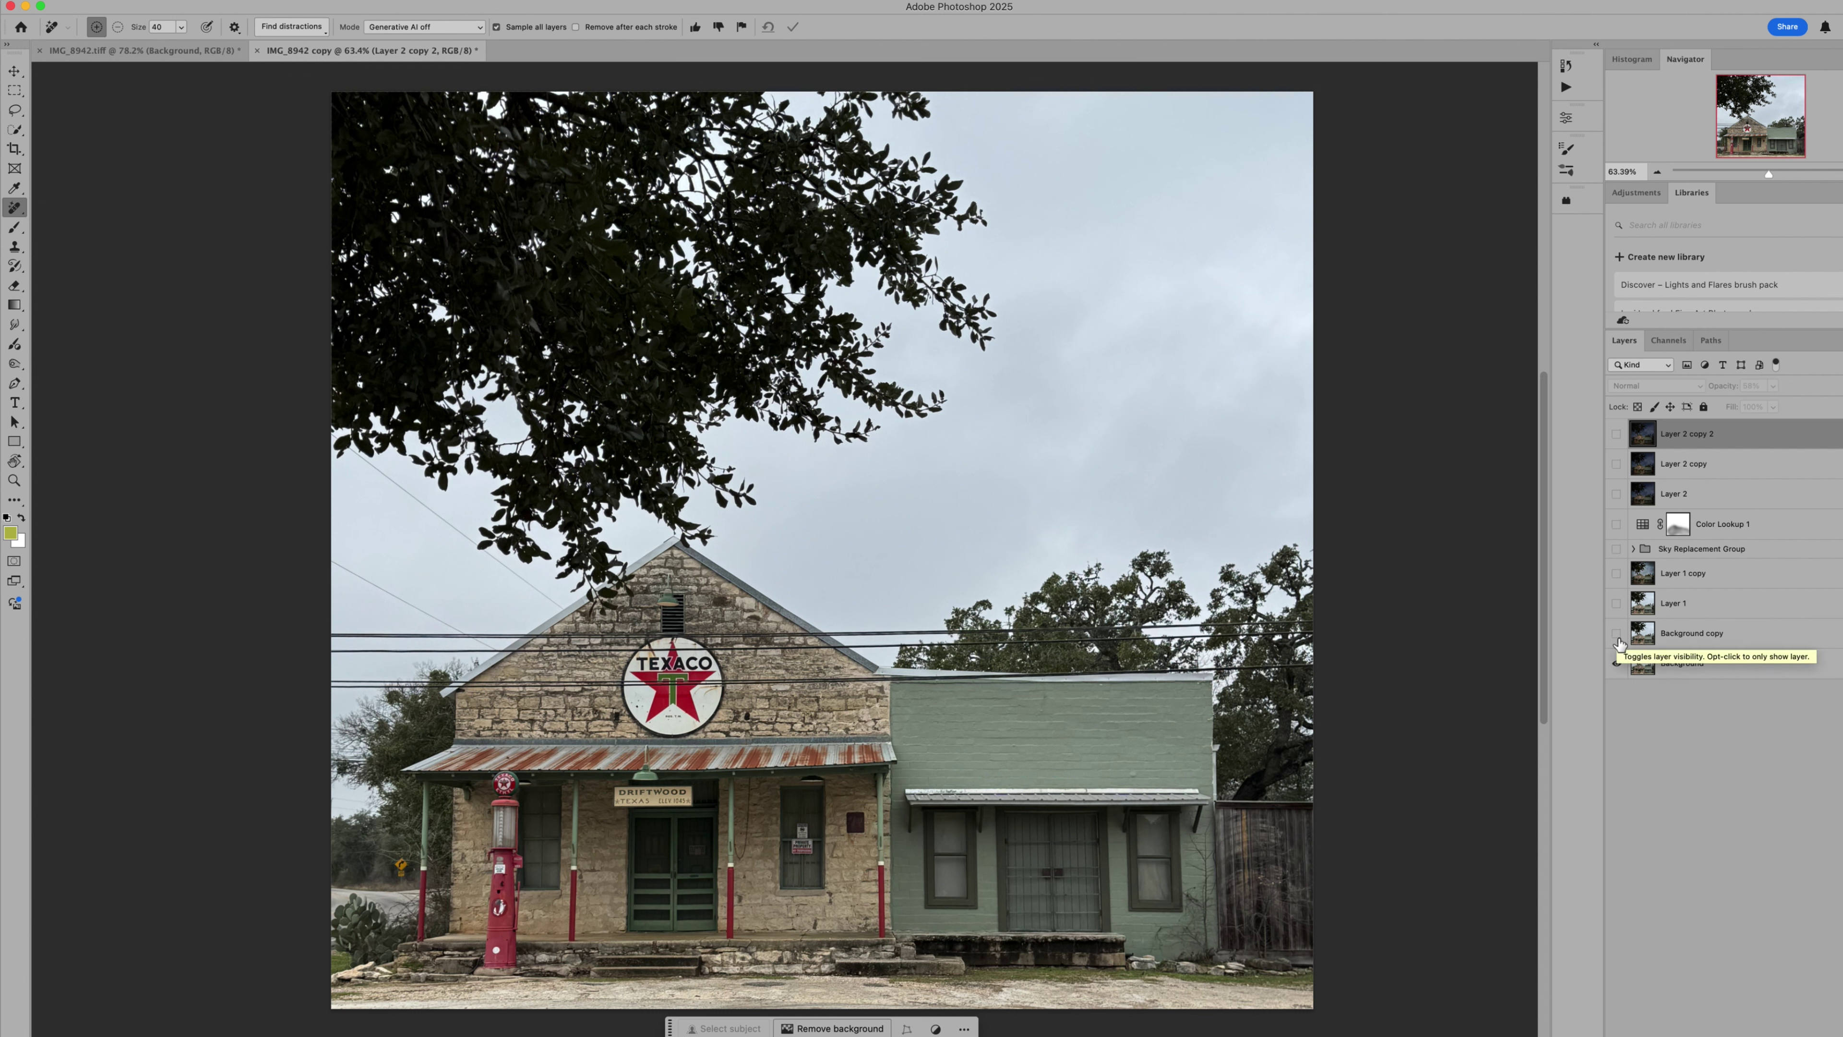
Show the layers again one by one from Background copy up to Layer 2 copy 2 to review each editing stage.
{"action": "left_click", "coordinate": [1616, 633]}
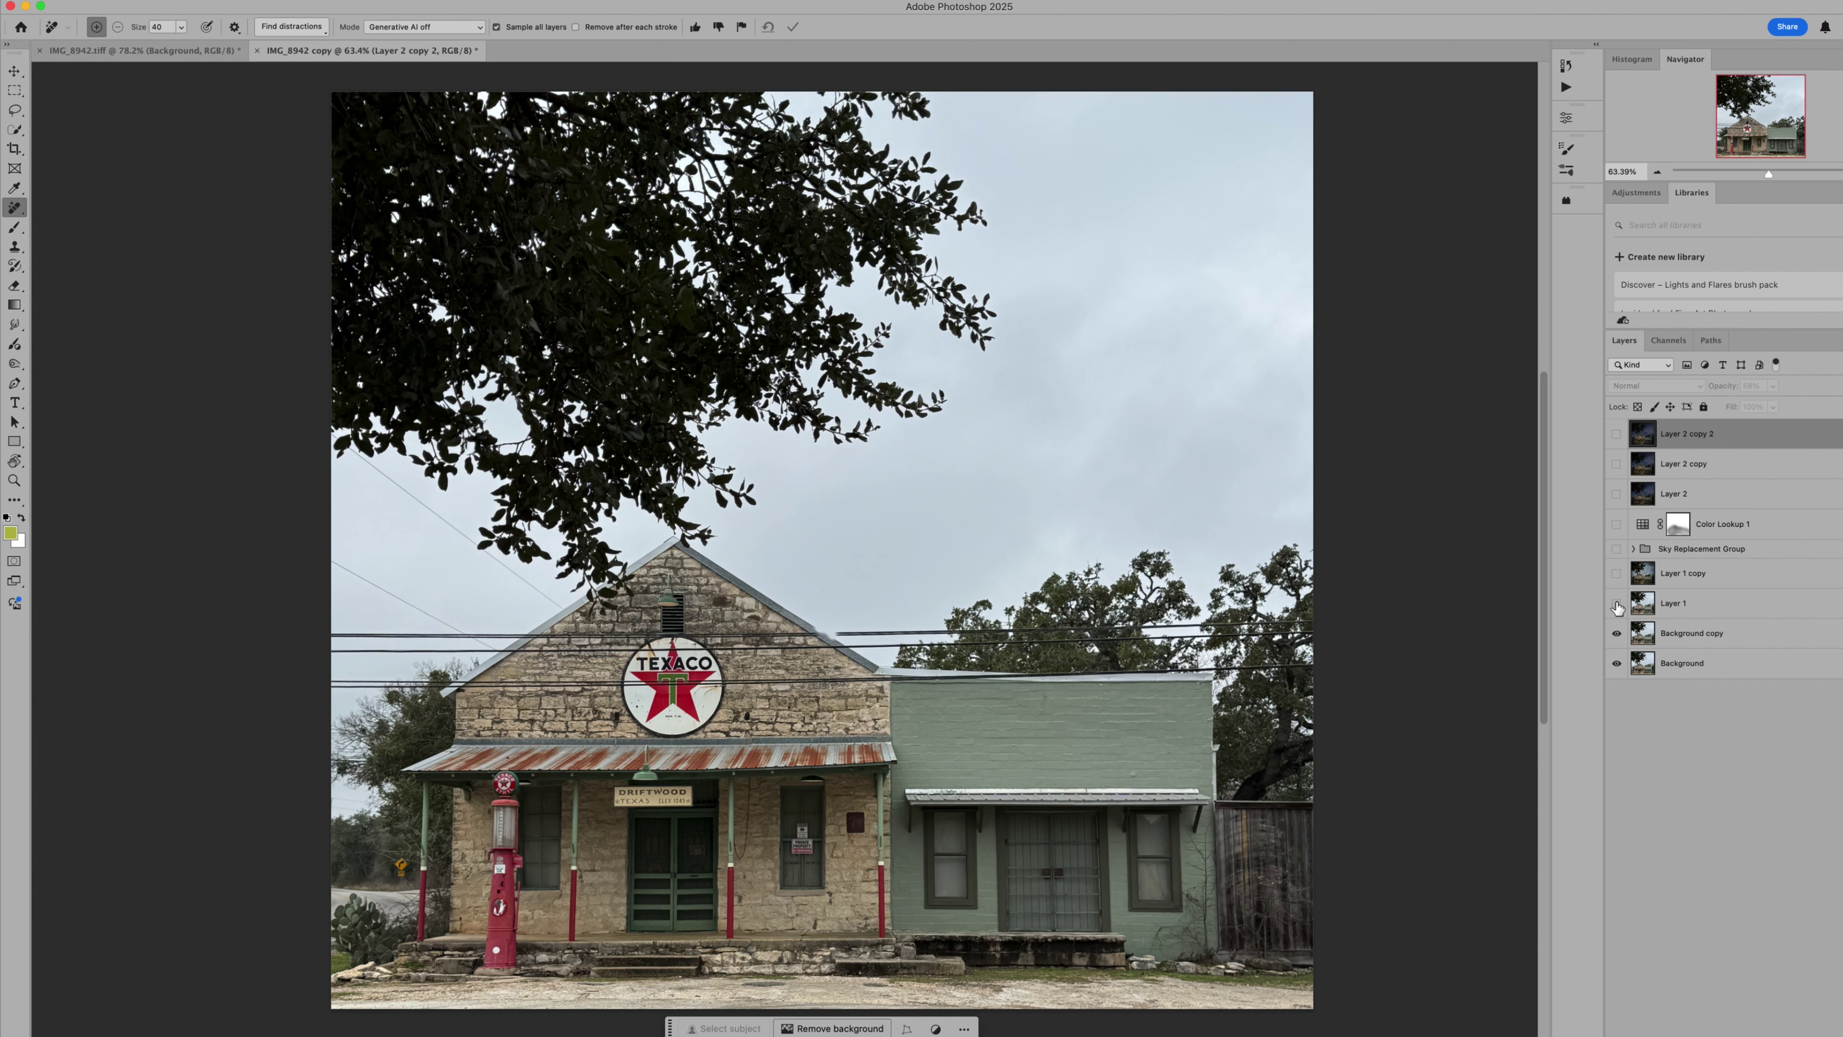
{"action": "left_click", "coordinate": [1616, 603]}
{"action": "left_click", "coordinate": [1616, 573]}
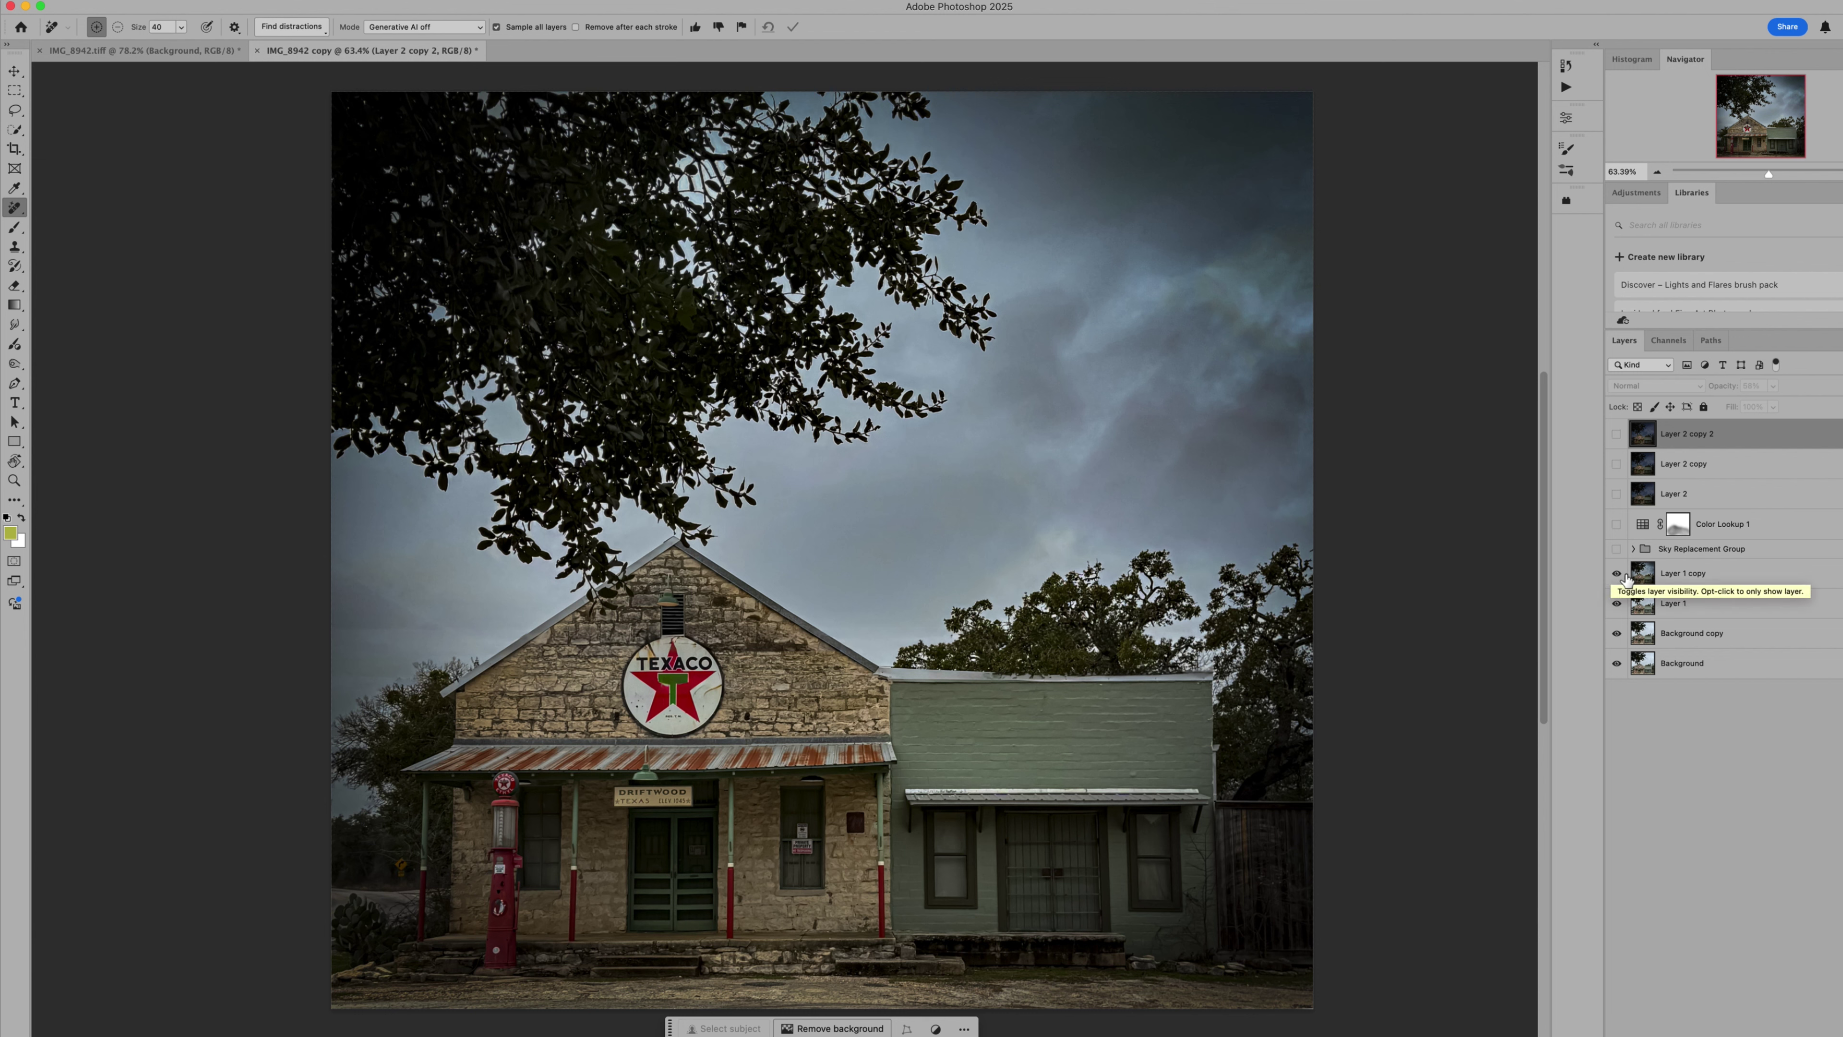
{"action": "left_click", "coordinate": [1617, 574]}
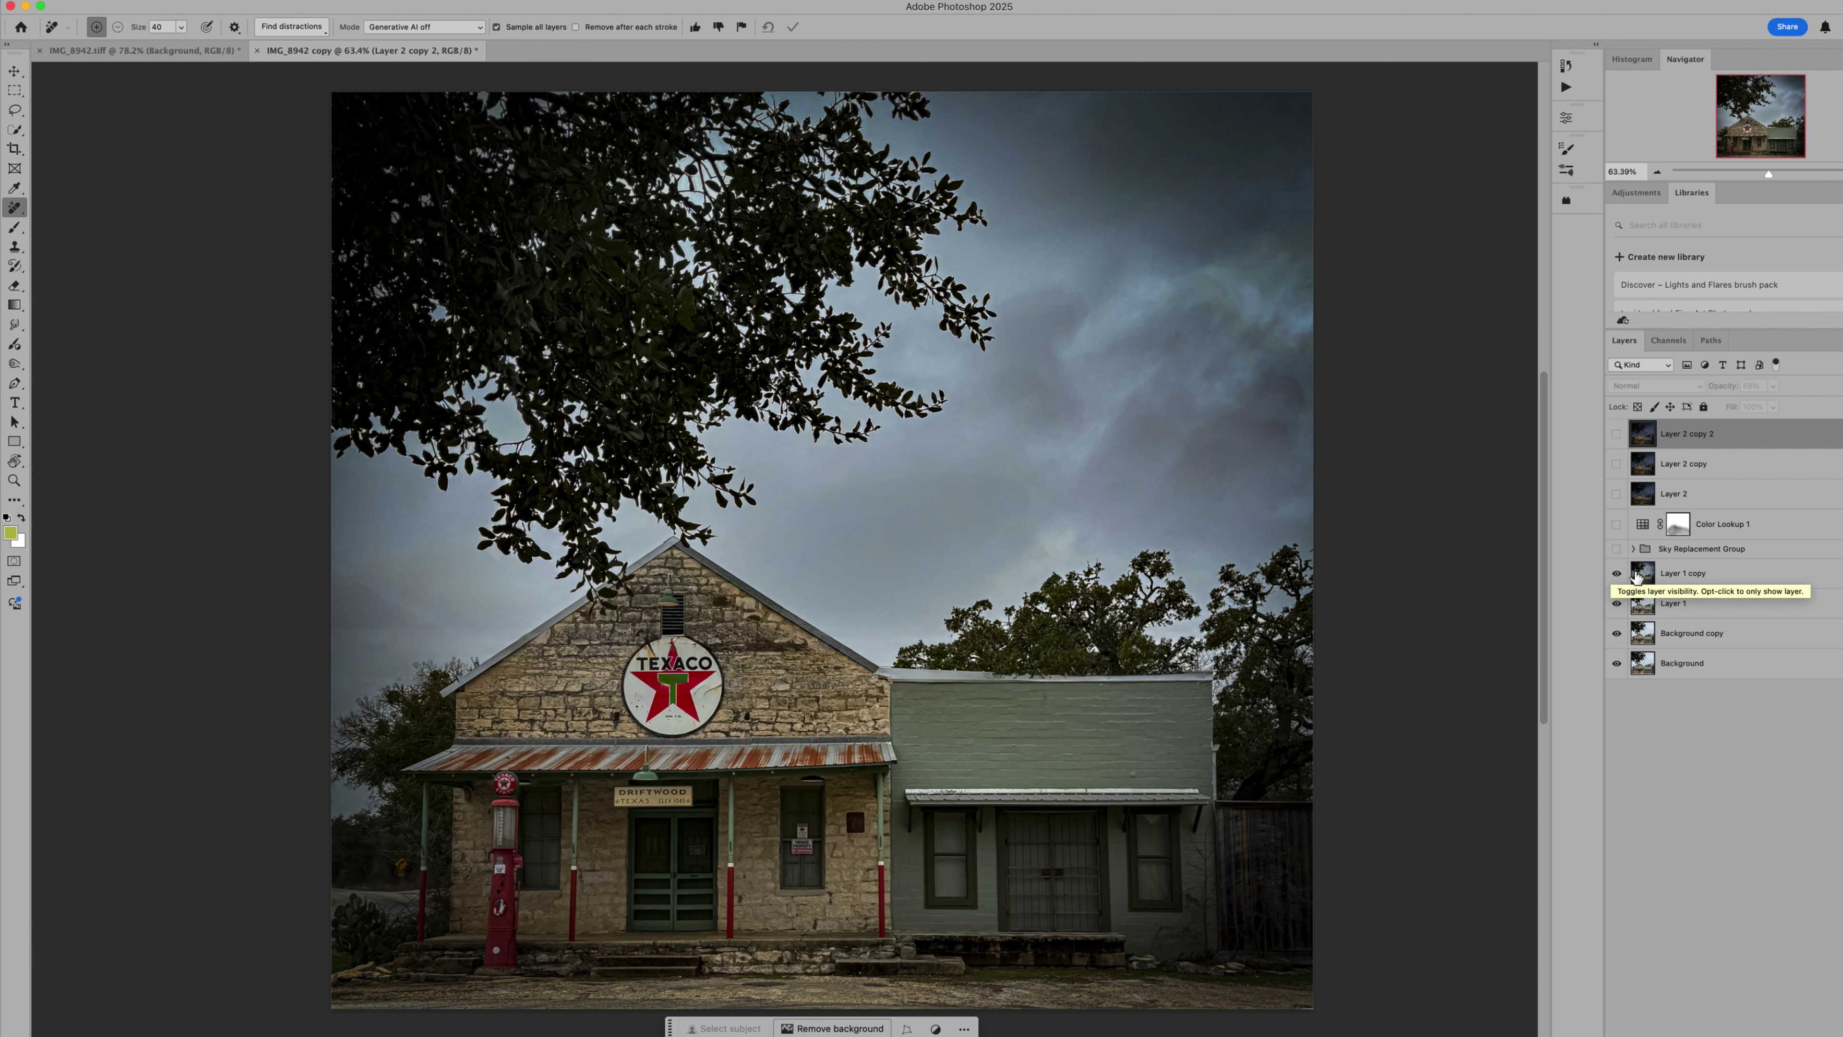
{"action": "left_click", "coordinate": [1617, 550]}
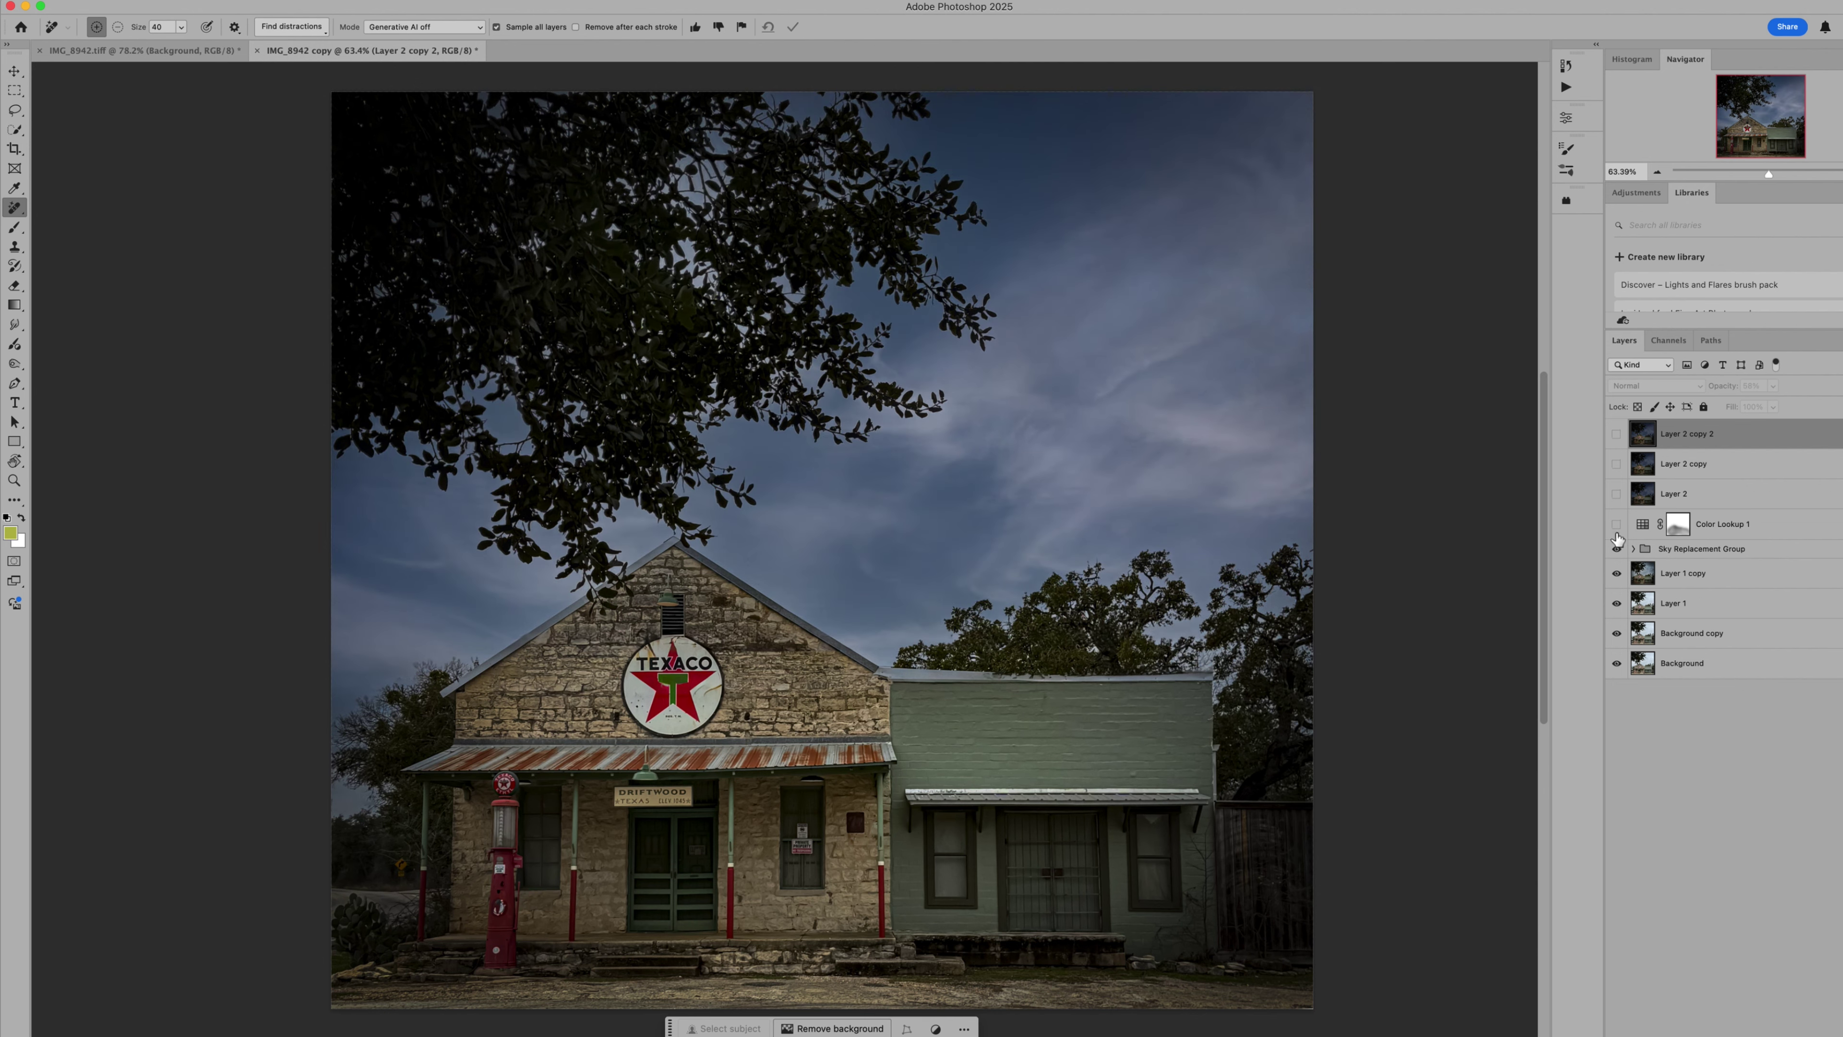
{"action": "left_click", "coordinate": [1616, 524]}
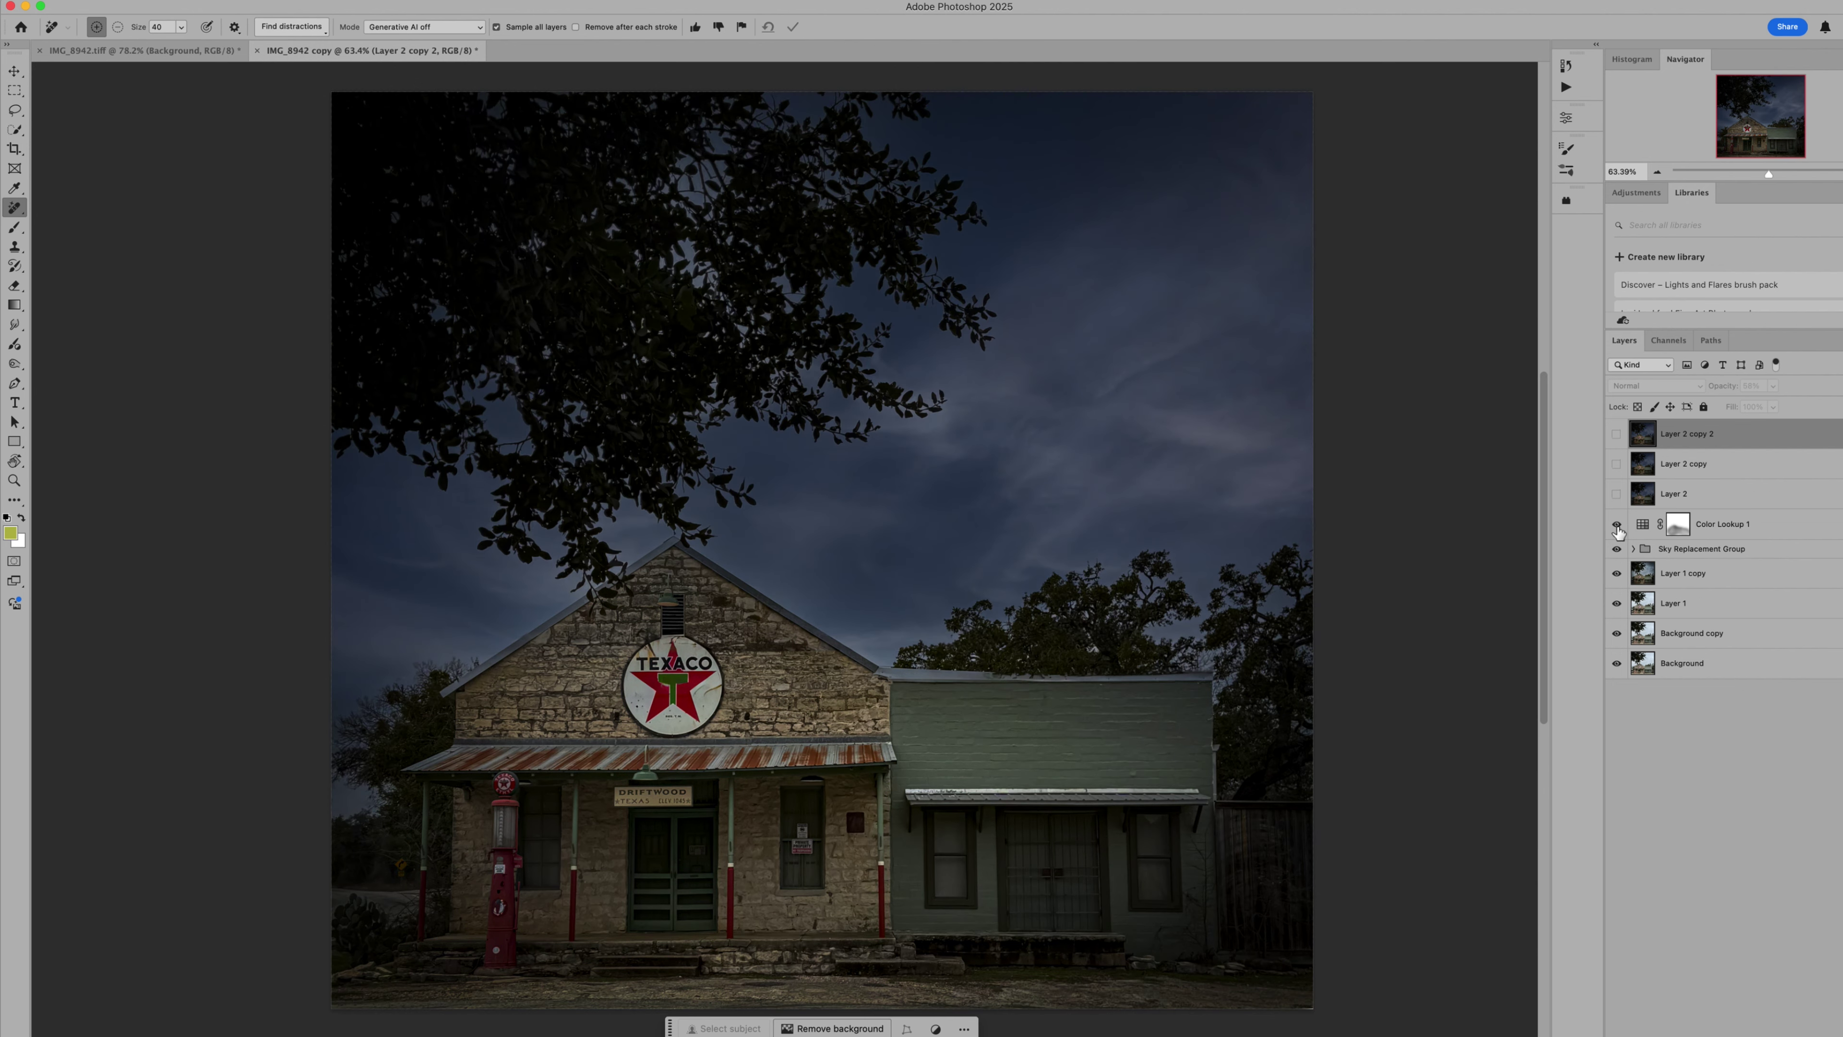
{"action": "left_click", "coordinate": [1617, 494]}
{"action": "left_click", "coordinate": [1617, 465]}
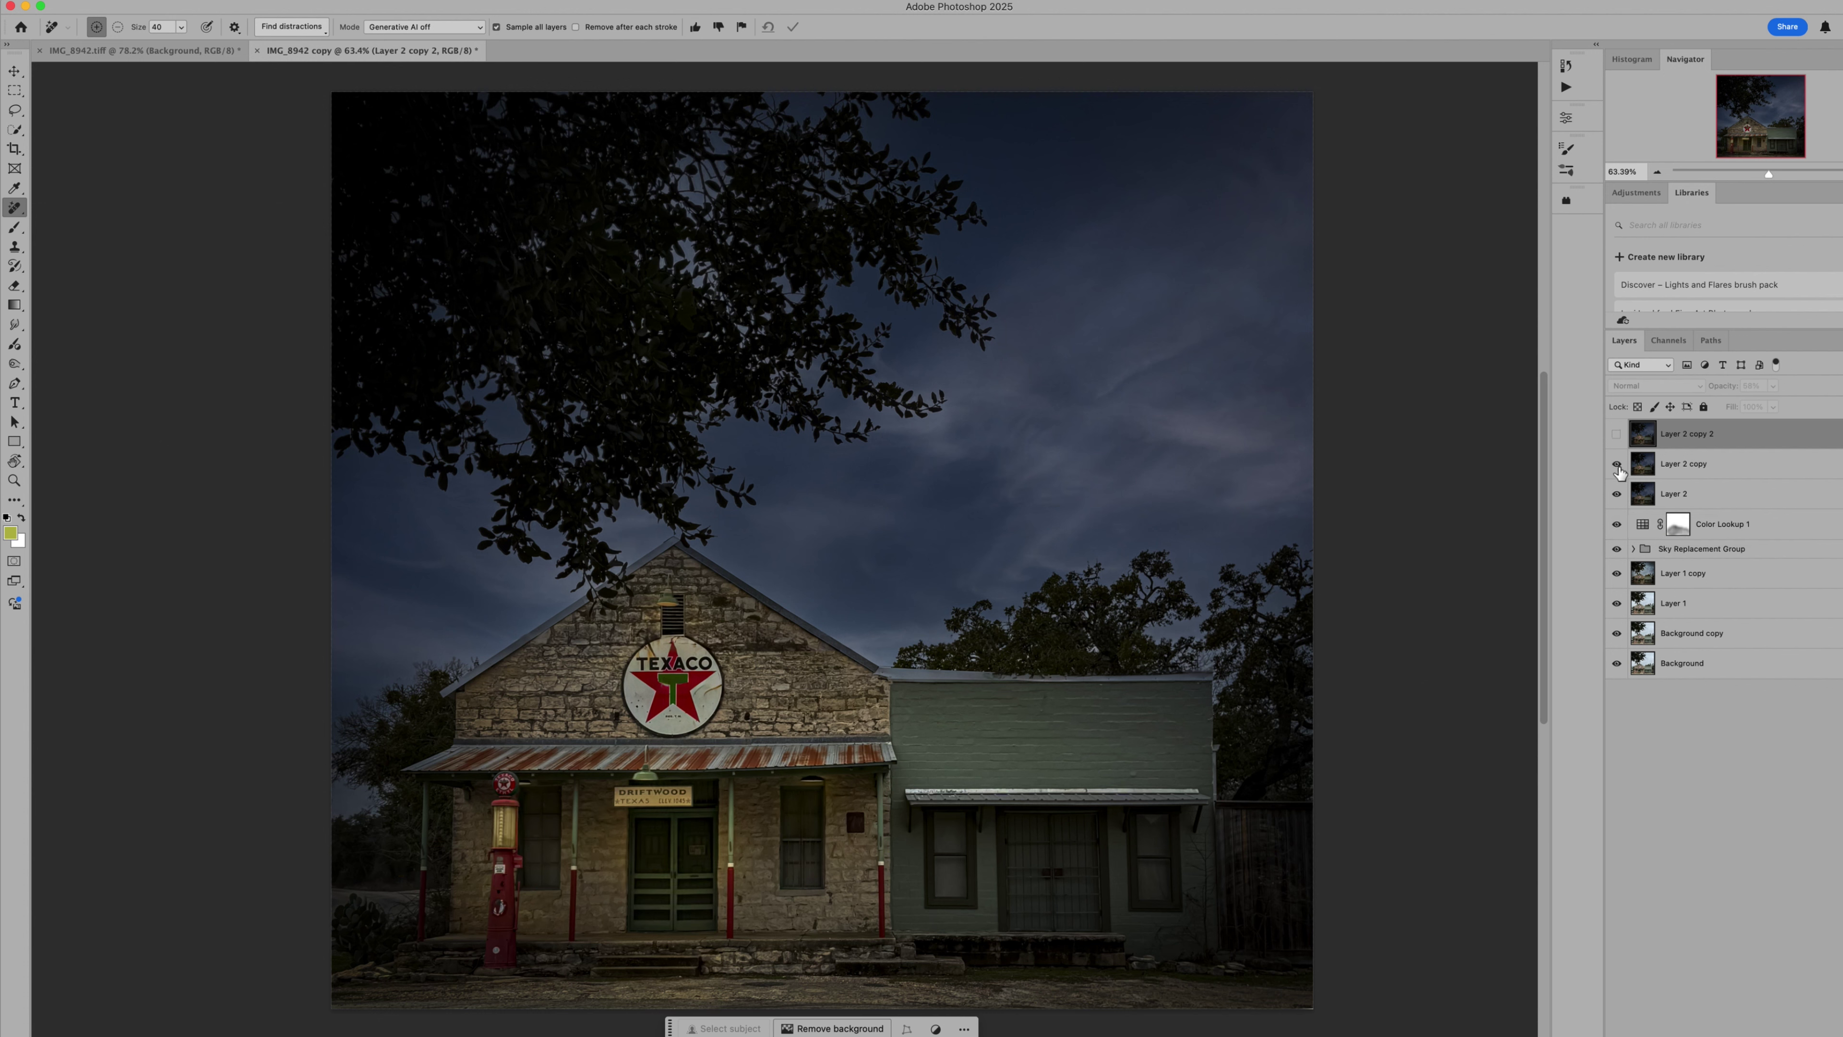
{"action": "left_click", "coordinate": [1618, 467]}
{"action": "left_click", "coordinate": [1618, 467]}
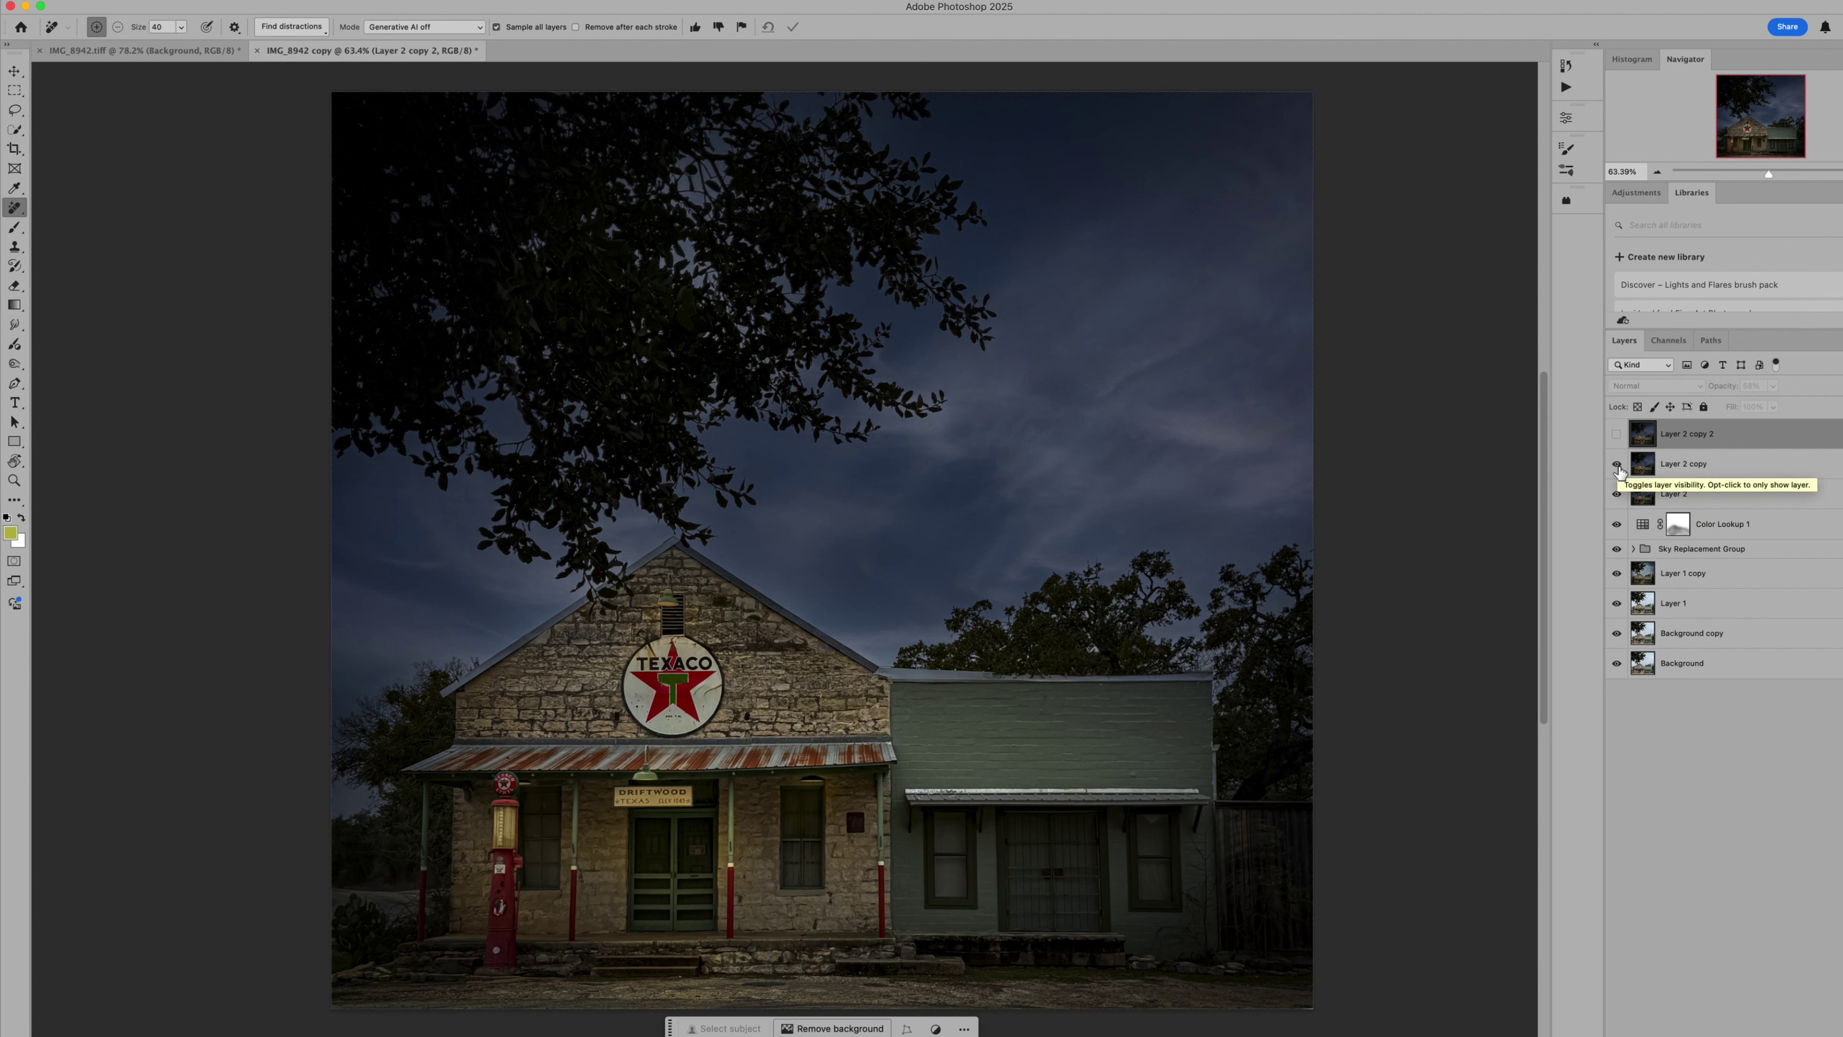
{"action": "left_click", "coordinate": [1617, 436]}
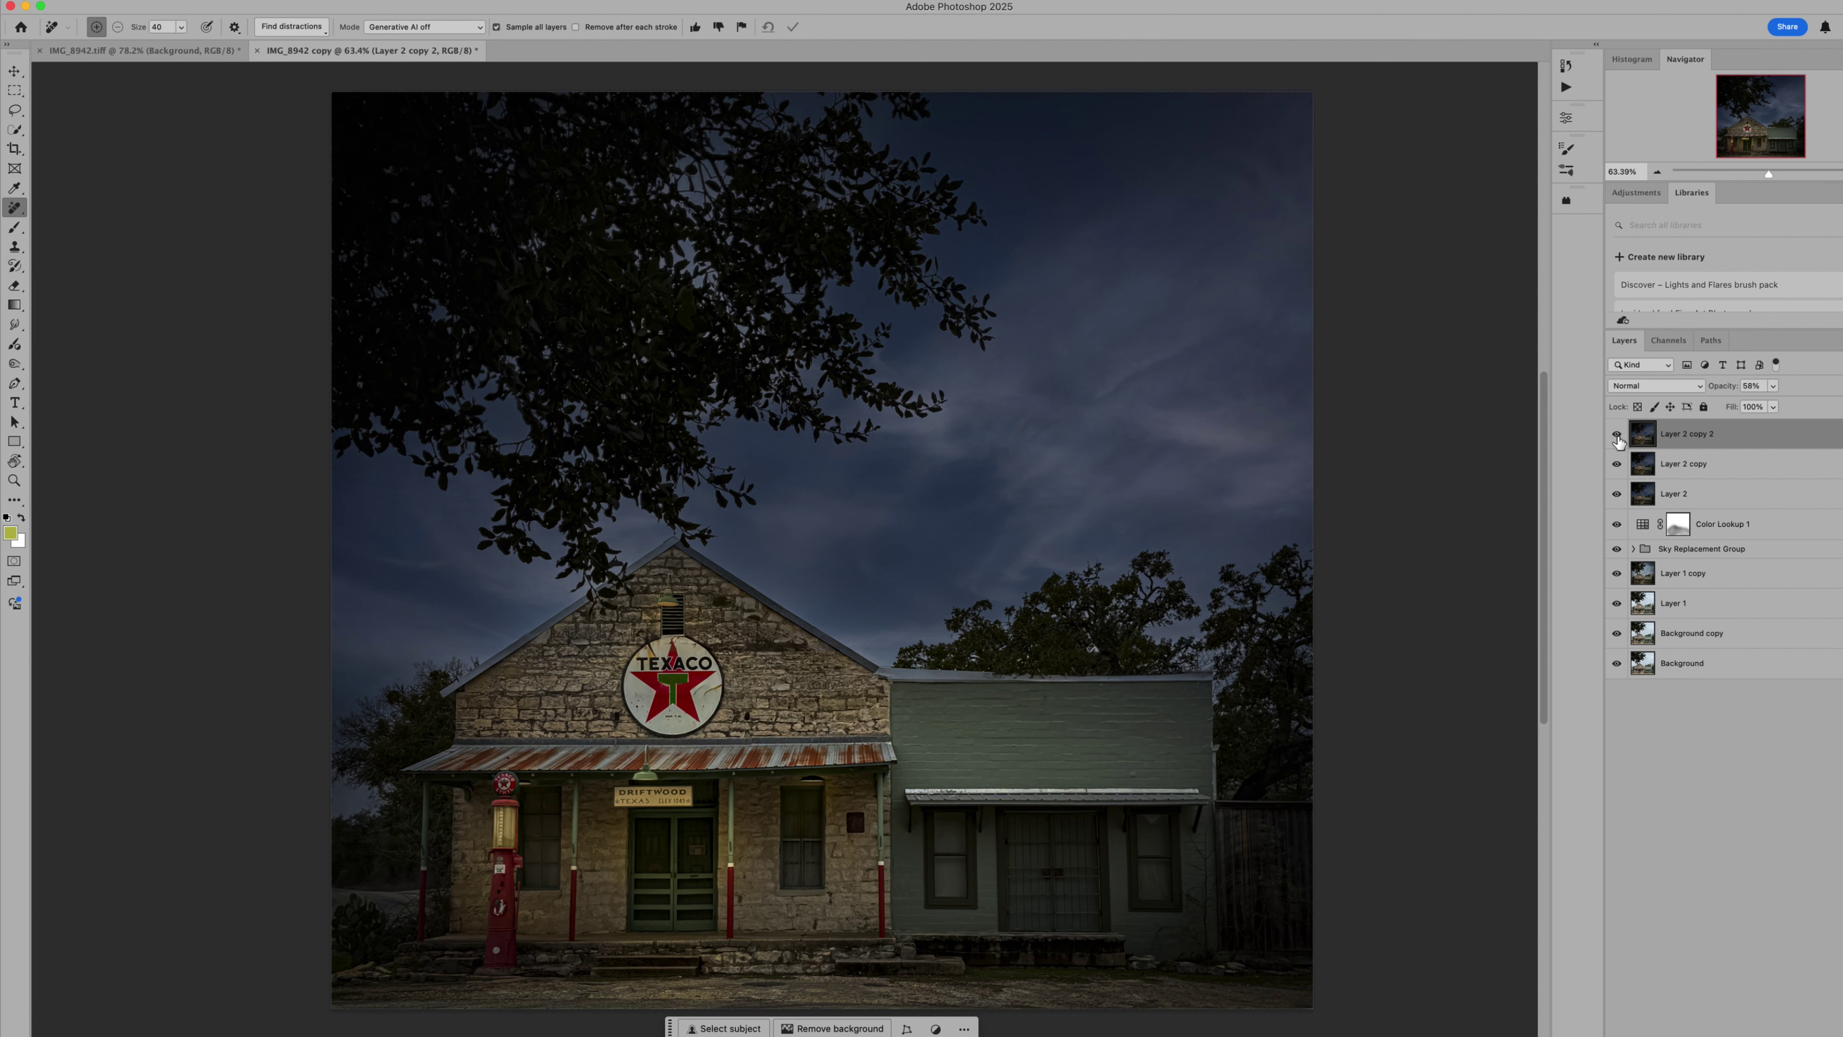